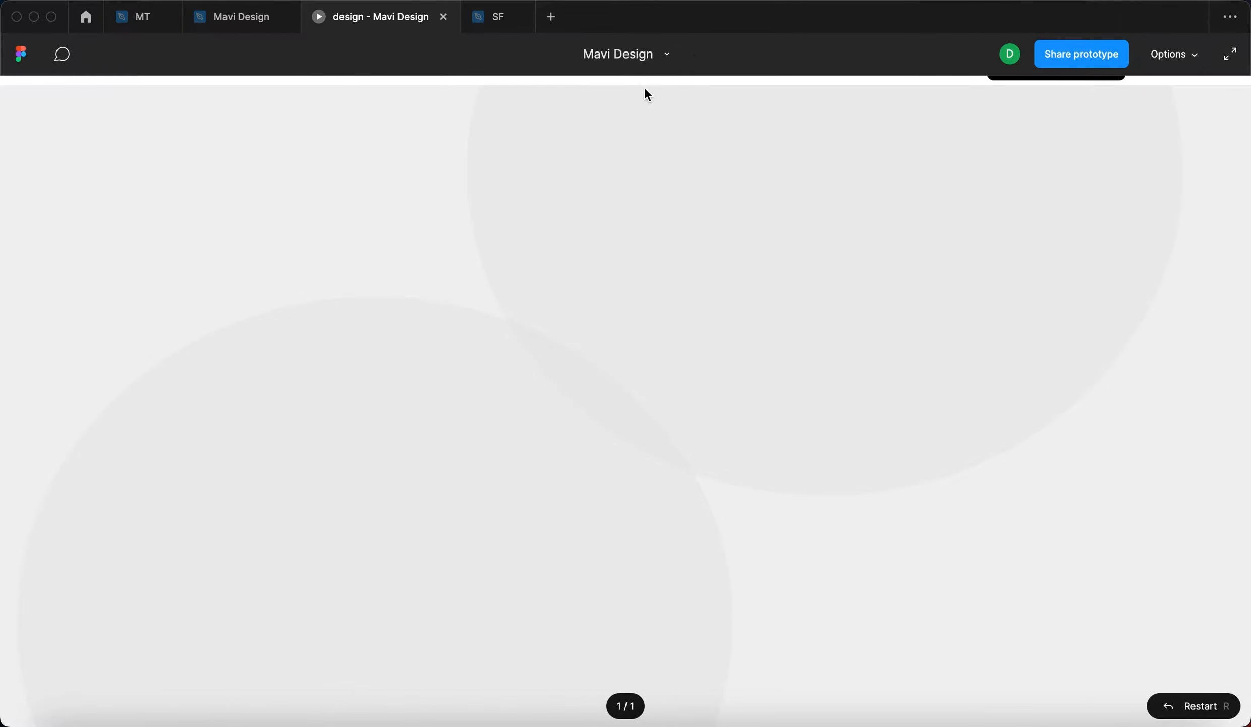
# - View the website prototype without the viewer interface, and return to the Mavi Design file
pyautogui.press('super+backslash')
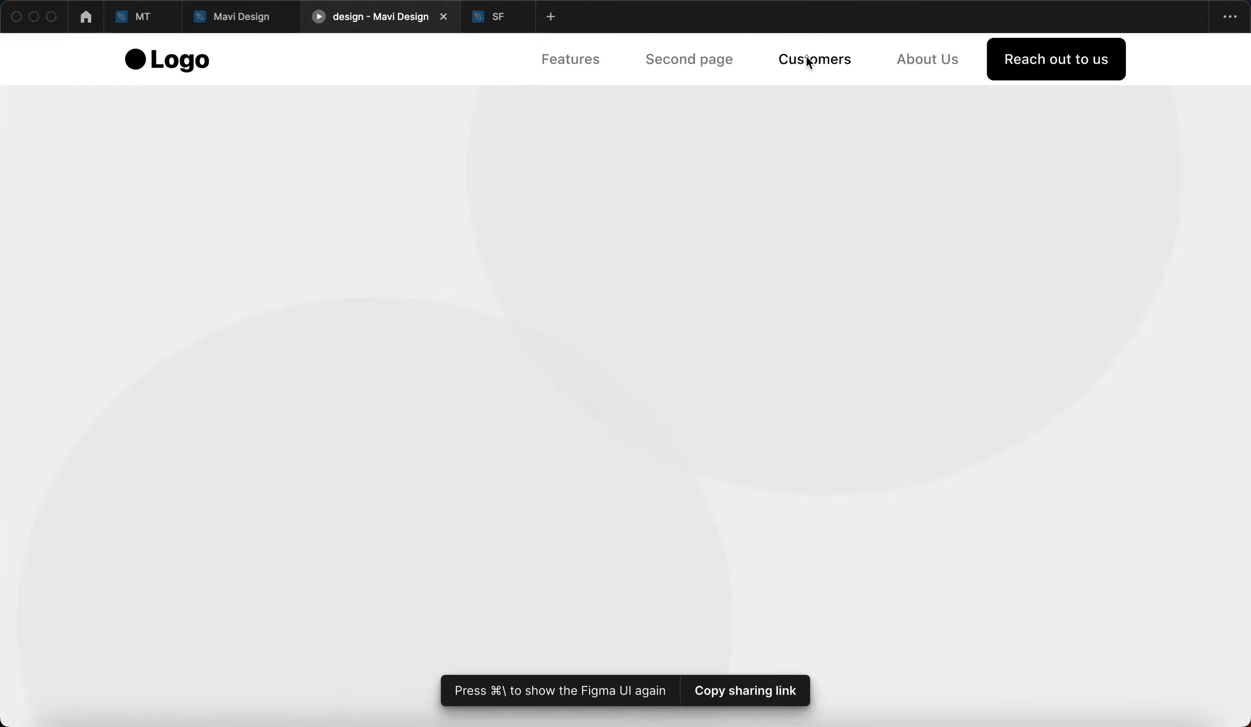
pyautogui.click(667, 227)
pyautogui.hotkey('ctrl', 'shift', 'Tab')
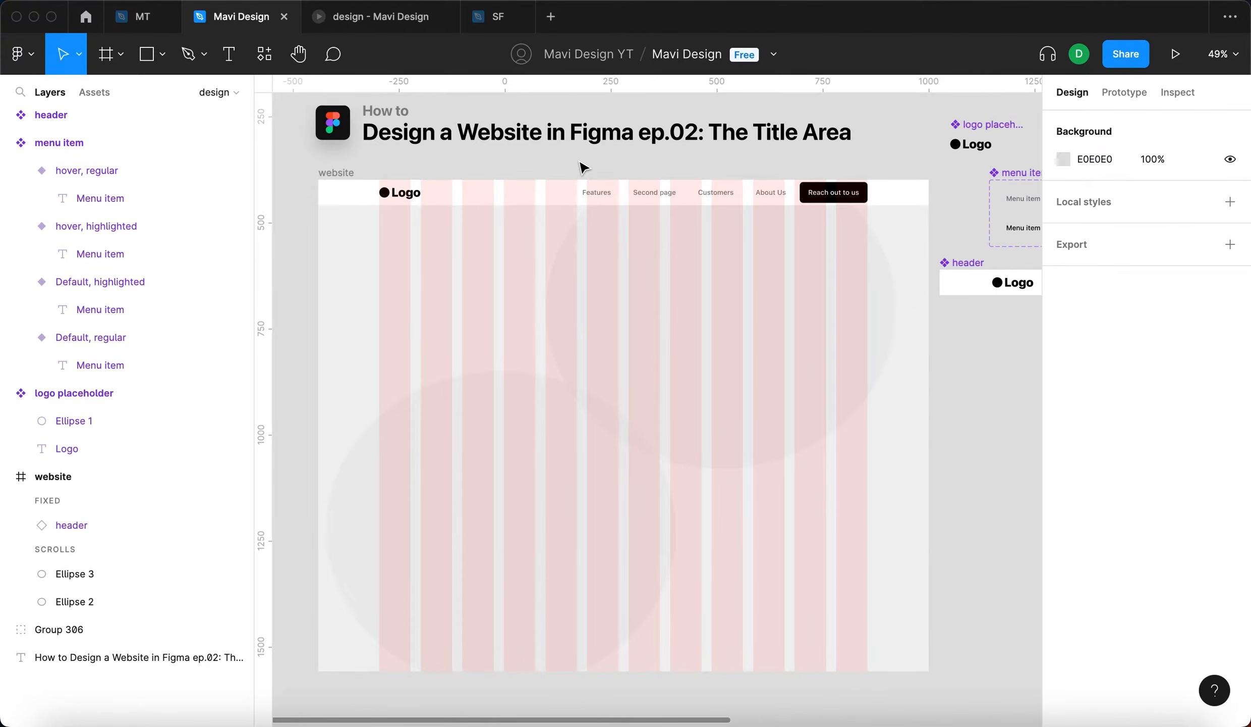
# - Add a text layer reading "Title" on the empty canvas below the header component
pyautogui.hscroll(10, 583, 167)
pyautogui.scroll(2, 661, 361)
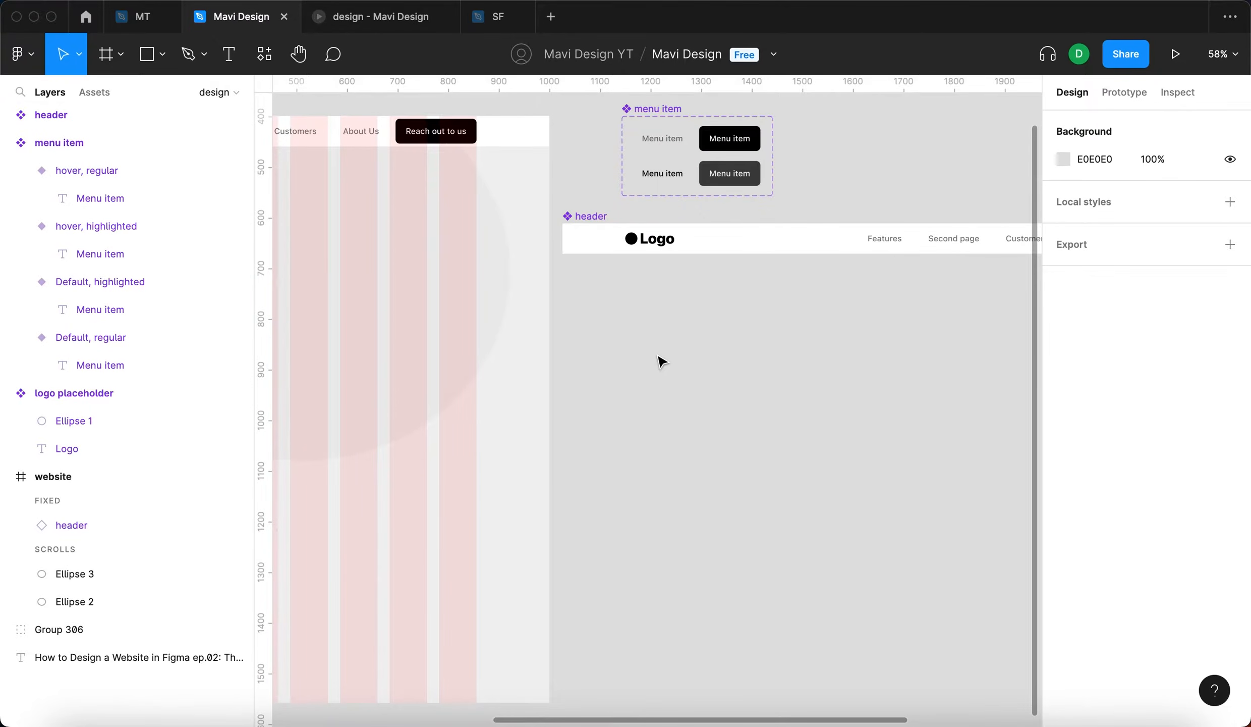
pyautogui.press('t')
pyautogui.click(627, 362)
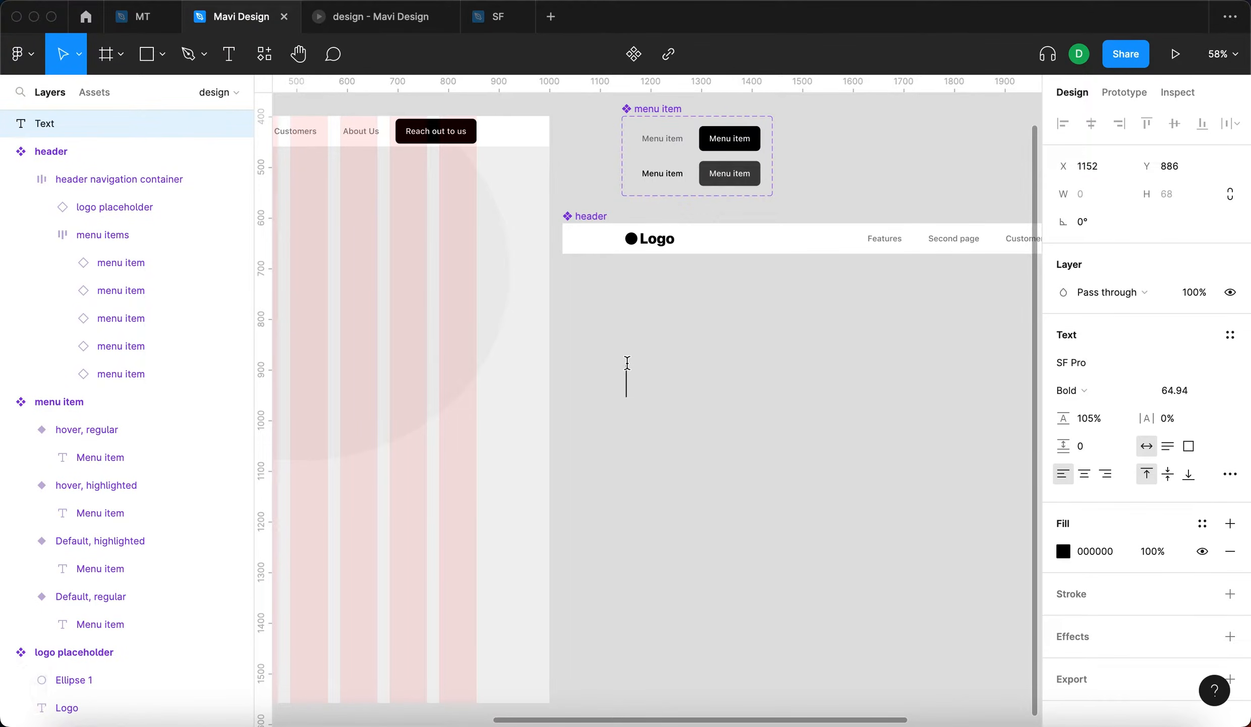
pyautogui.write('Title')
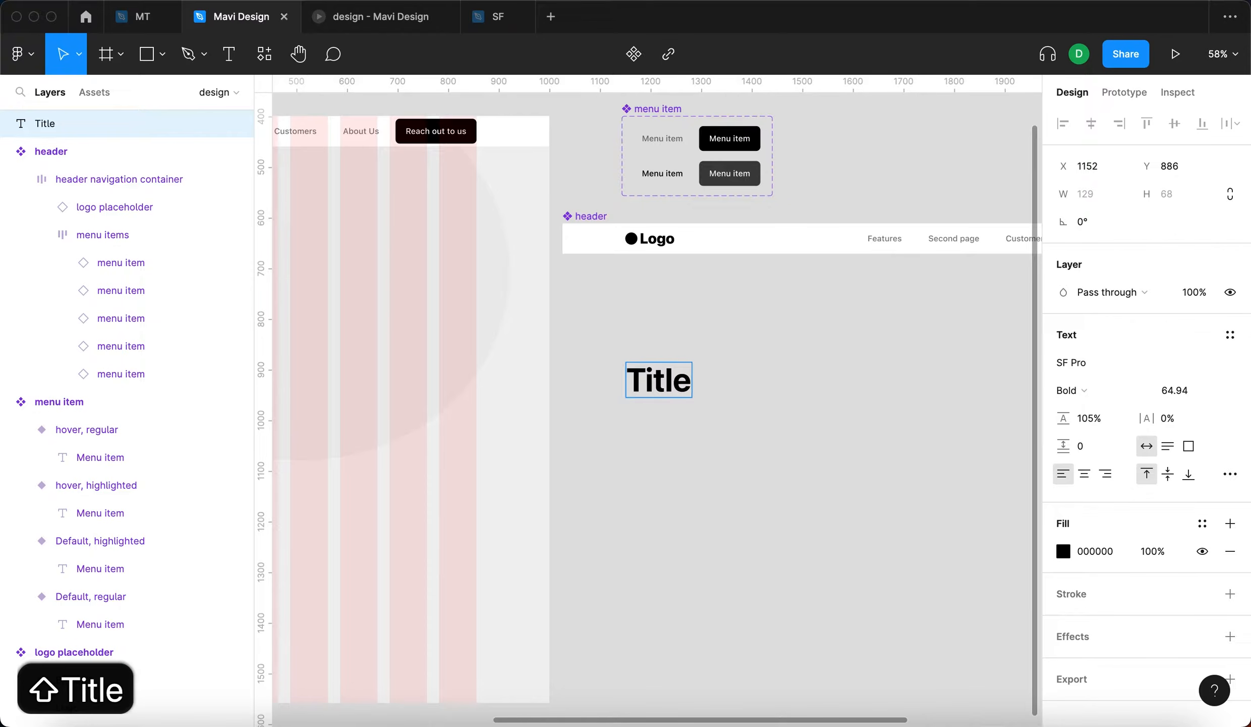
pyautogui.press('Escape')
# - Set the font size of the "Title" text to 40
pyautogui.click(1176, 390)
pyautogui.scroll(2, 807, 366)
pyautogui.scroll(3, 807, 366)
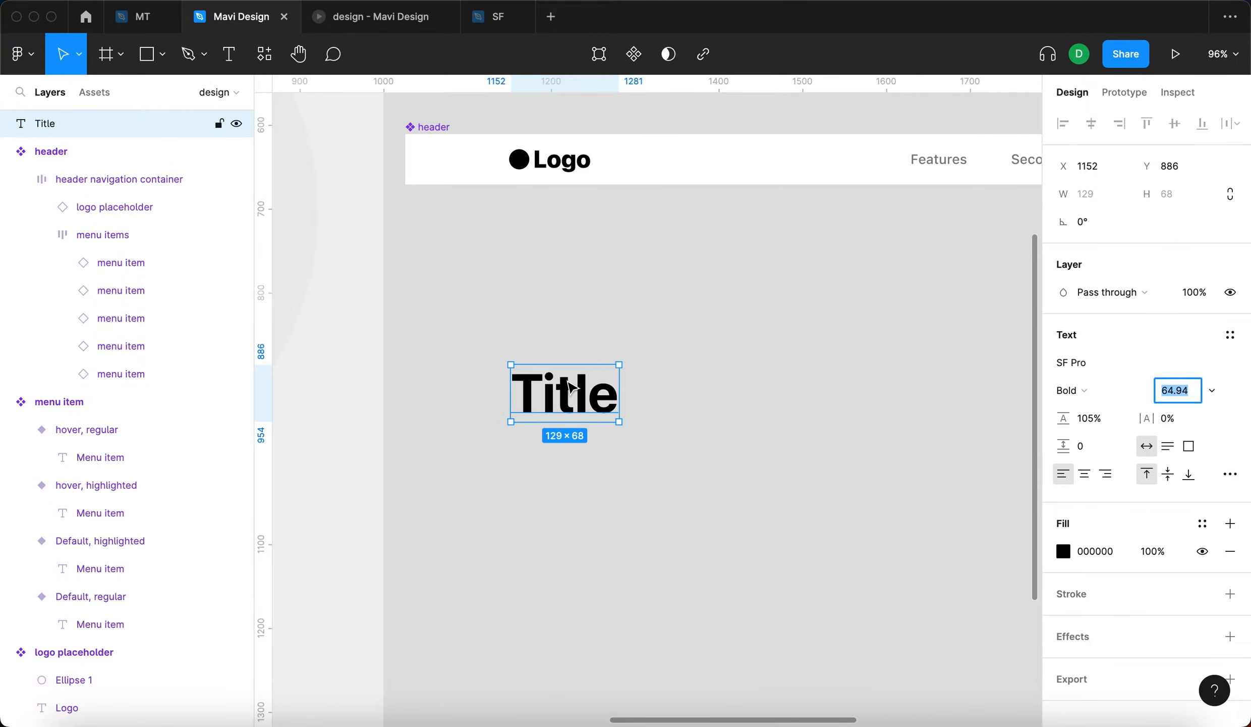
pyautogui.write('40')
pyautogui.press('Return')
pyautogui.click(589, 436)
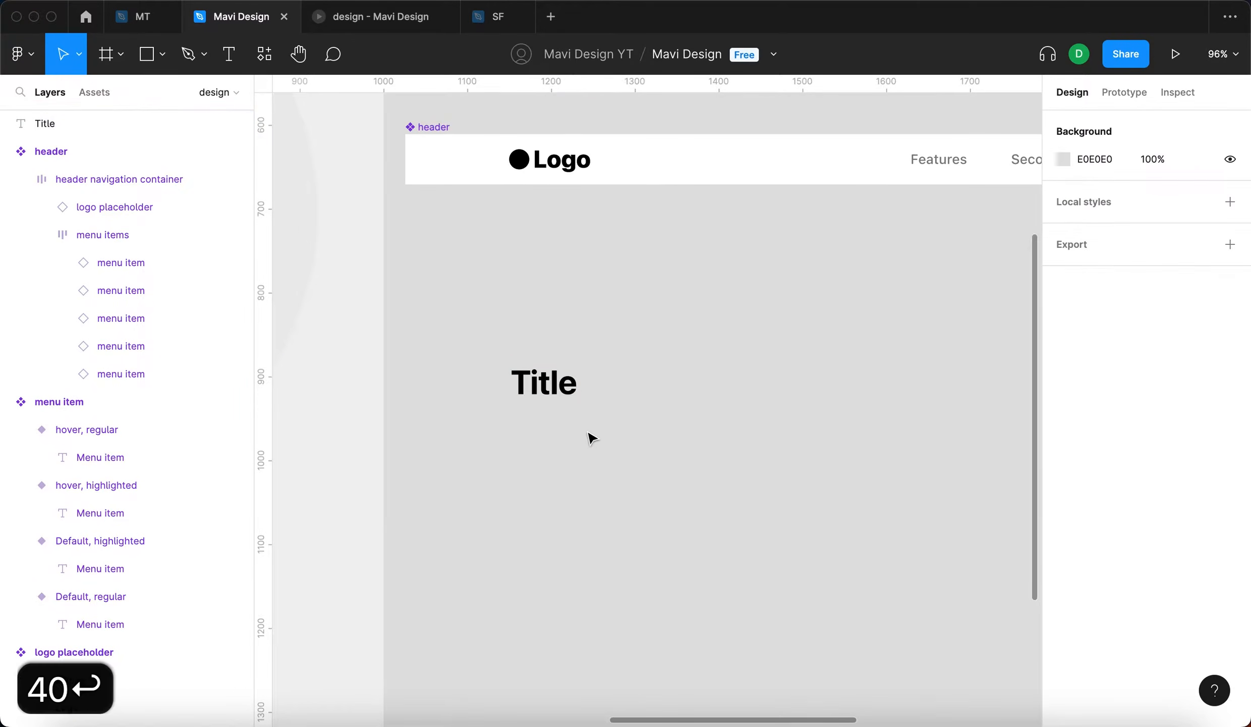
# - Move the "Title" text to X 1156, Y 846 below the header logo and raise its font size to 50
pyautogui.hscroll(-5, 590, 437)
pyautogui.scroll(-5, 591, 437)
pyautogui.click(643, 410)
pyautogui.scroll(3, 643, 410)
pyautogui.click(1174, 396)
pyautogui.hotkey('shift', 'Up')
pyautogui.press('Return')
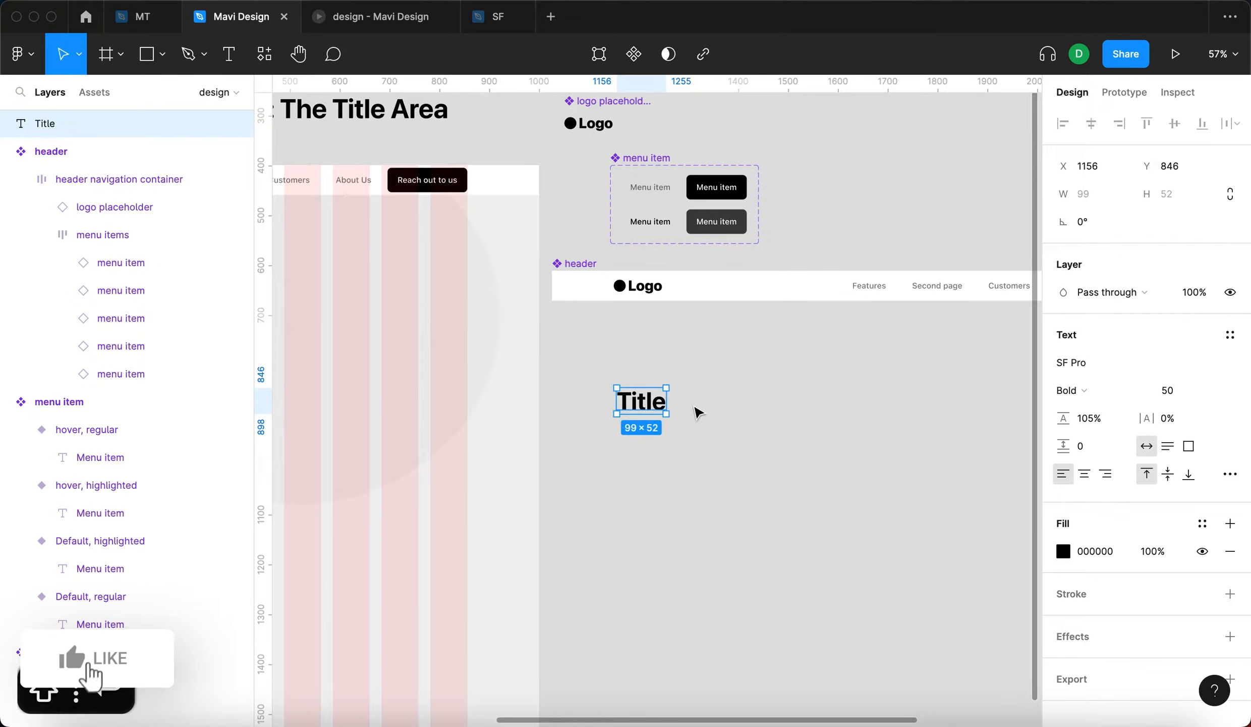
# - Extend the "Title" text so that it reads "Title – Website Headline"
pyautogui.click(693, 407)
pyautogui.click(619, 400)
pyautogui.doubleClick(627, 398)
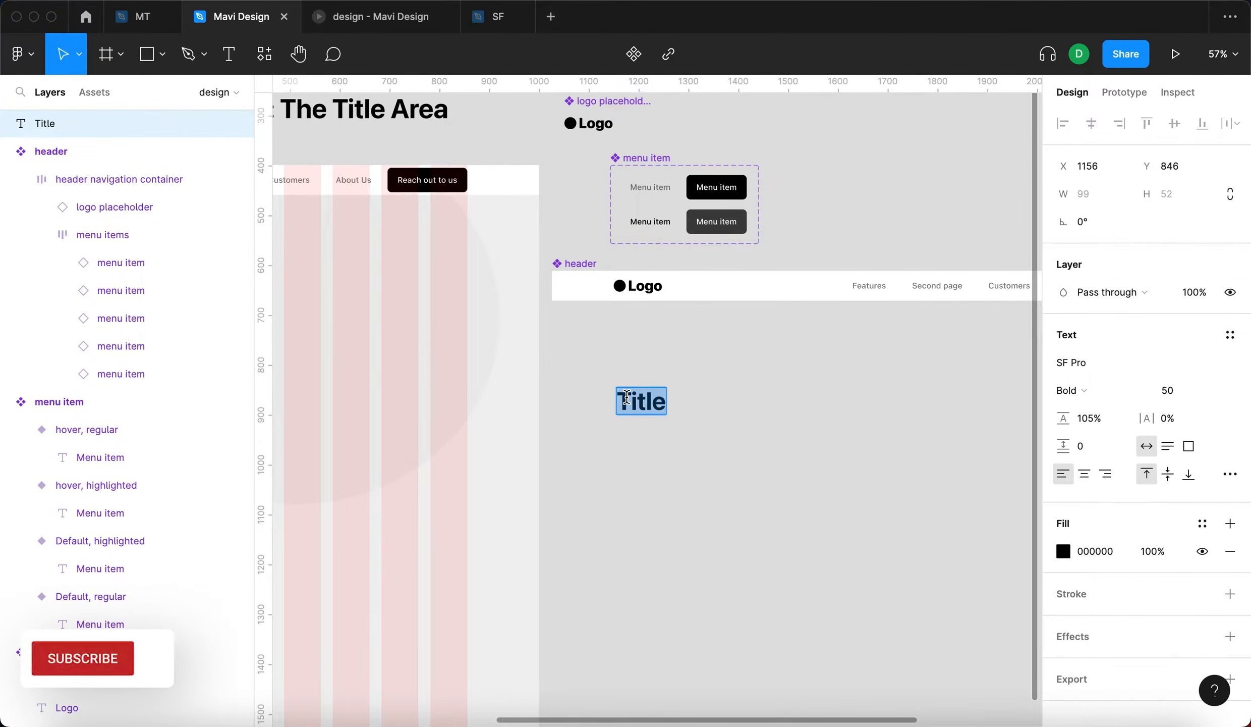
pyautogui.press('Right')
pyautogui.write('/')
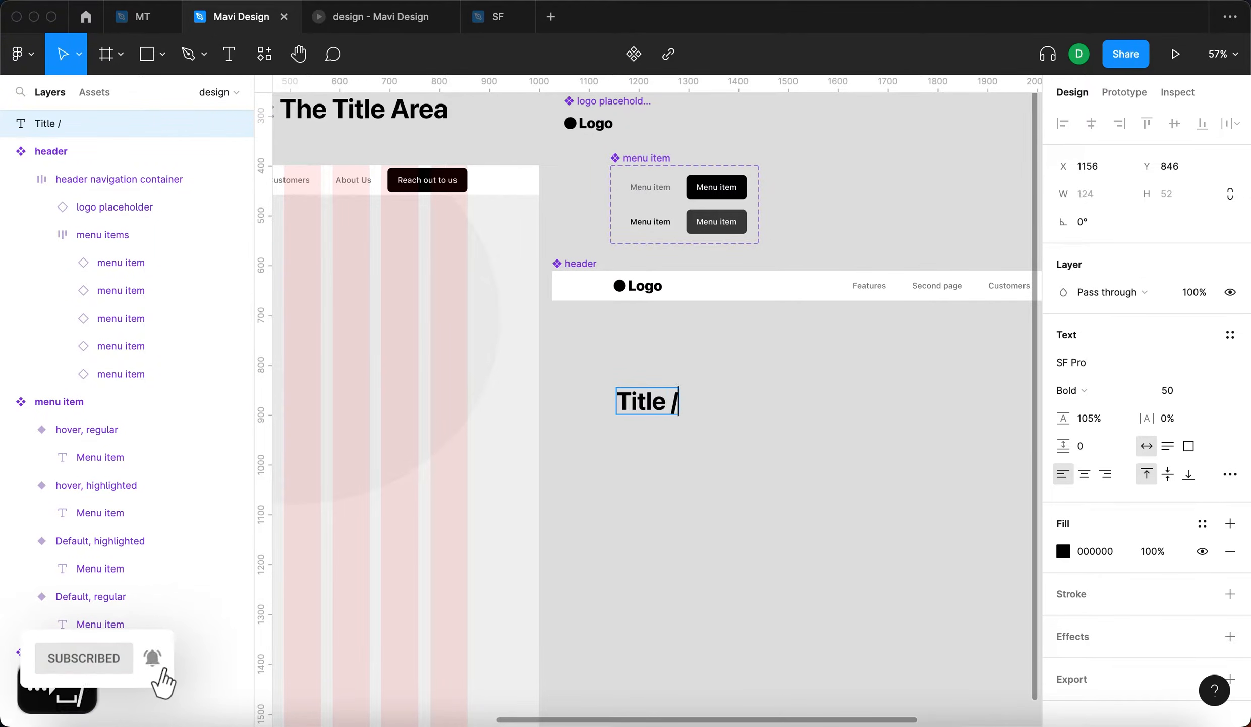
pyautogui.press('BackSpace')
pyautogui.write('--')
pyautogui.press('BackSpace')
pyautogui.press('BackSpace')
pyautogui.press('BackSpace')
pyautogui.write('– Website Headline')
pyautogui.press('Escape')
# - Duplicate the headline text directly below the original, left-aligned with it at Y 927
pyautogui.scroll(-4, 681, 302)
pyautogui.hscroll(4, 682, 302)
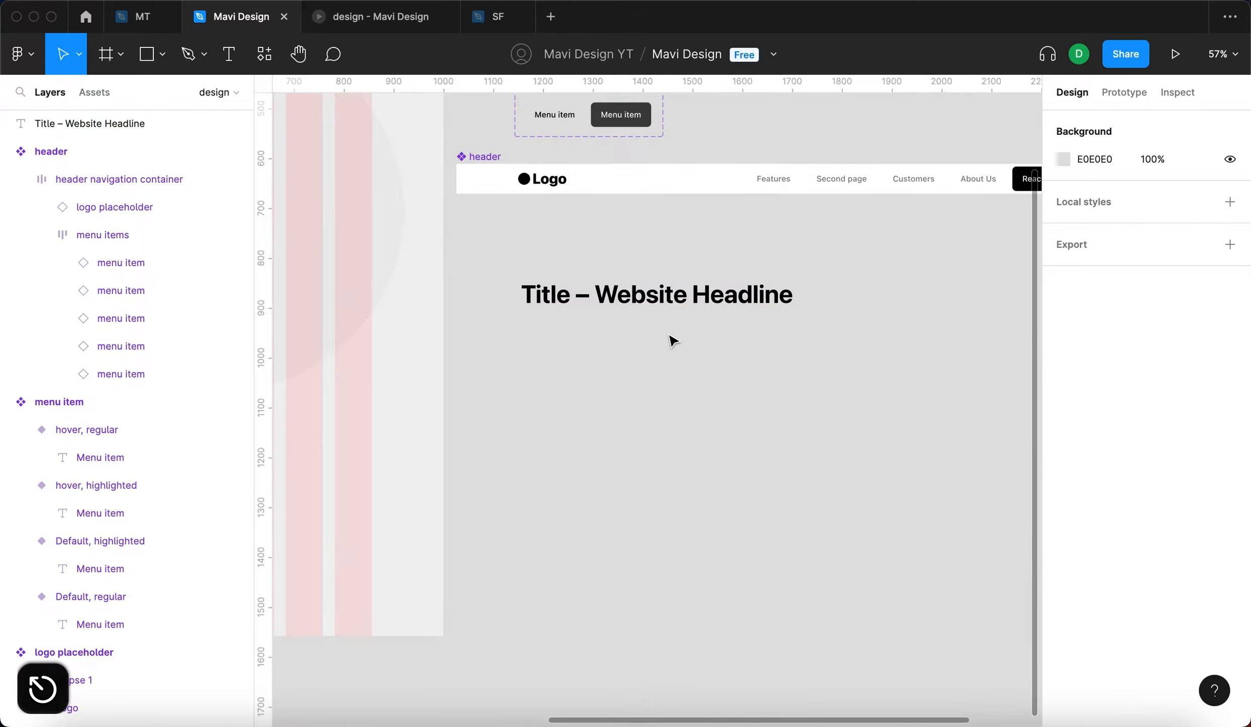
pyautogui.moveTo(673, 307); pyautogui.dragTo(679, 344)
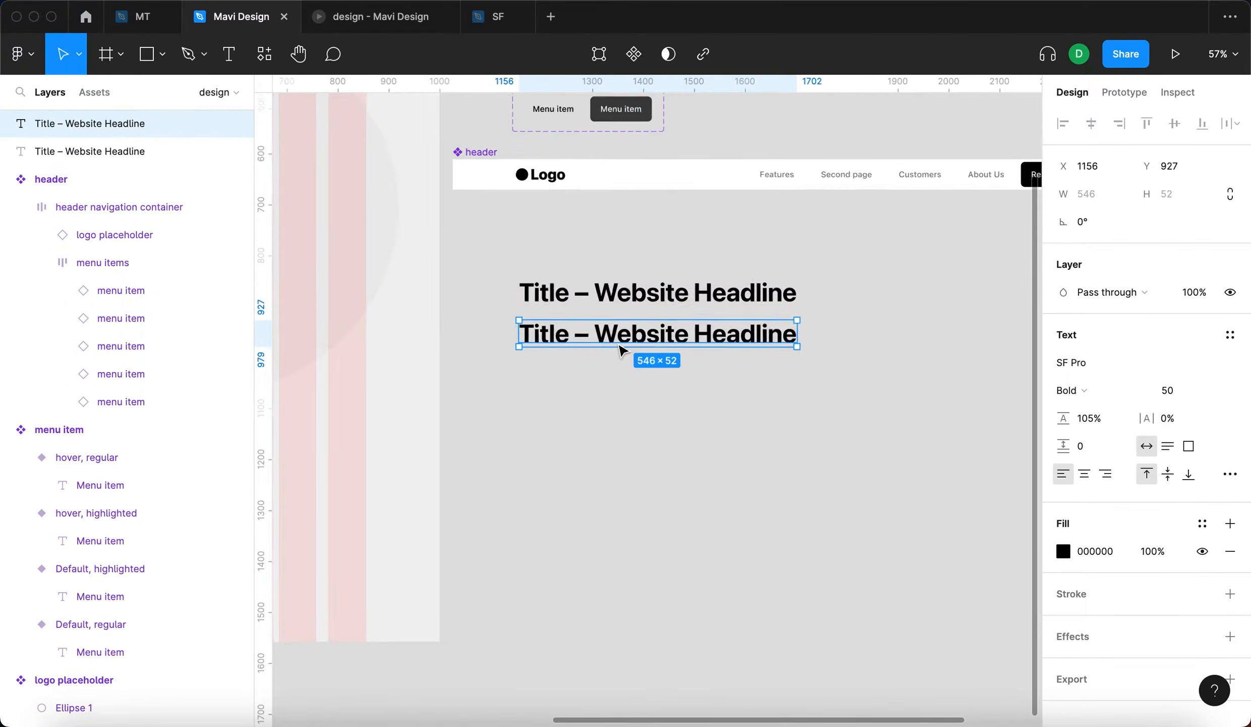
pyautogui.scroll(5, 623, 349)
# - Replace the duplicate's text with "This is a website for a fictional company that develops an app"
pyautogui.doubleClick(618, 339)
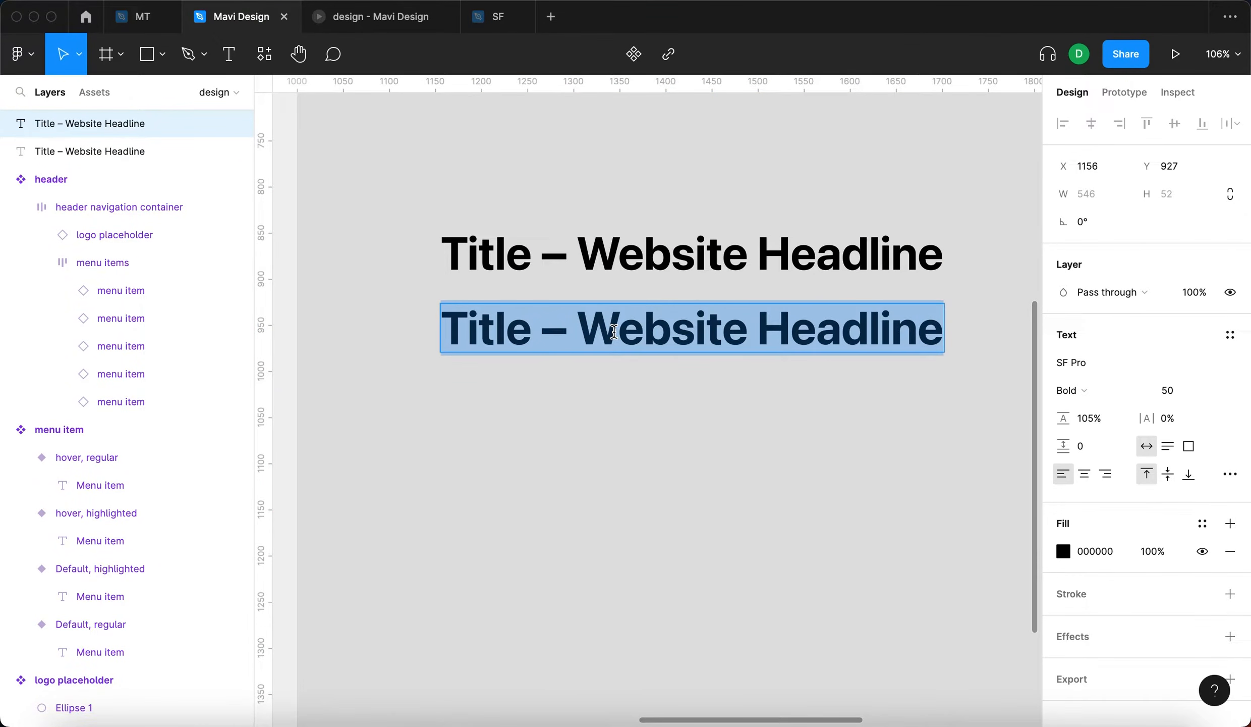
pyautogui.scroll(-5, 614, 332)
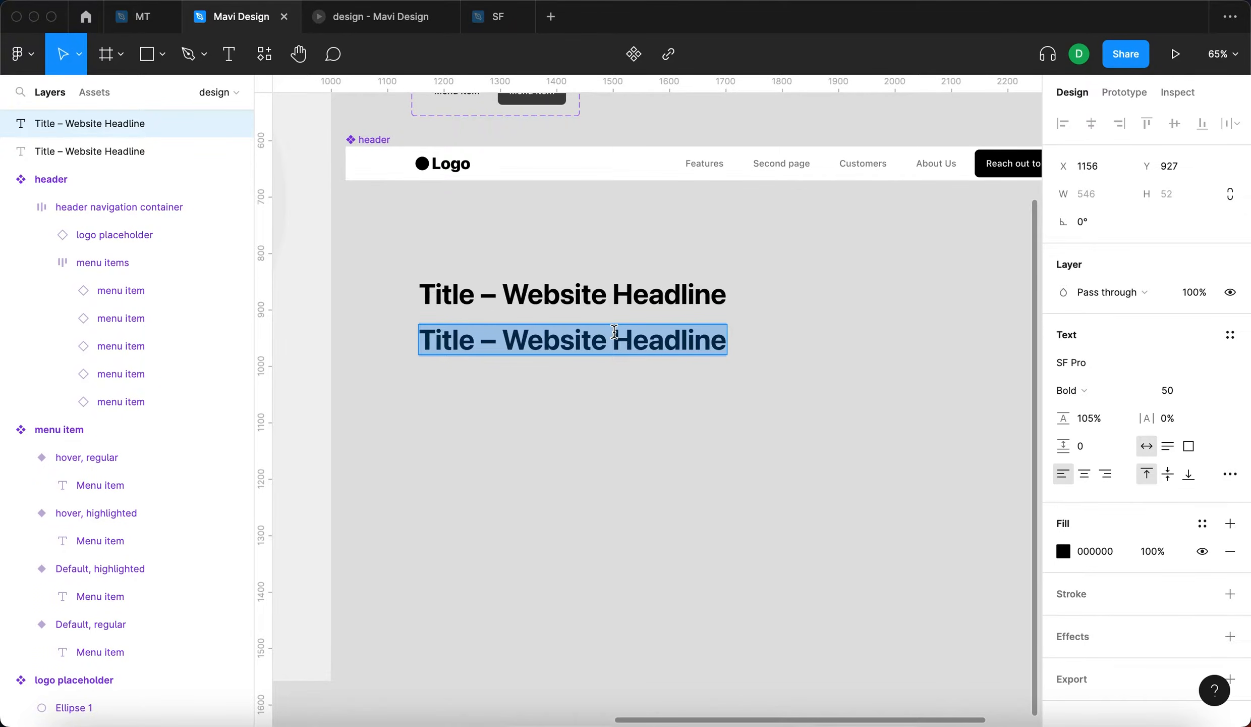
pyautogui.write('This is a webs')
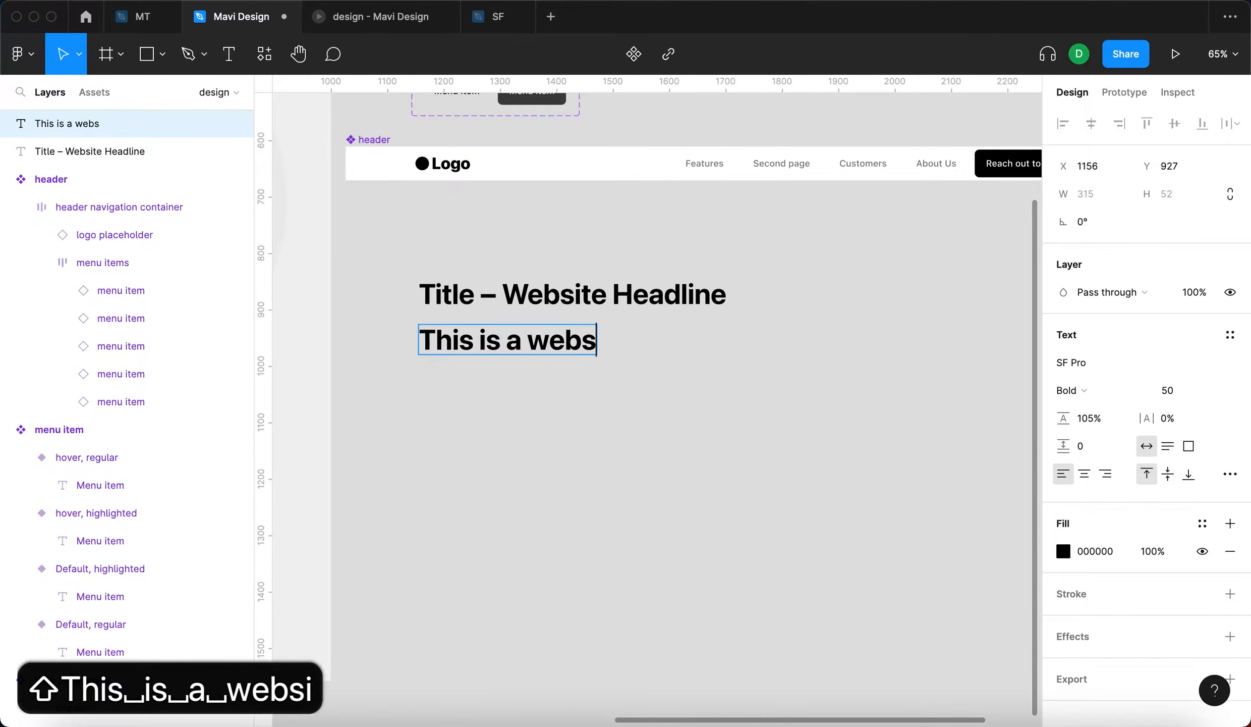
pyautogui.write('ite for a fictional companz tha')
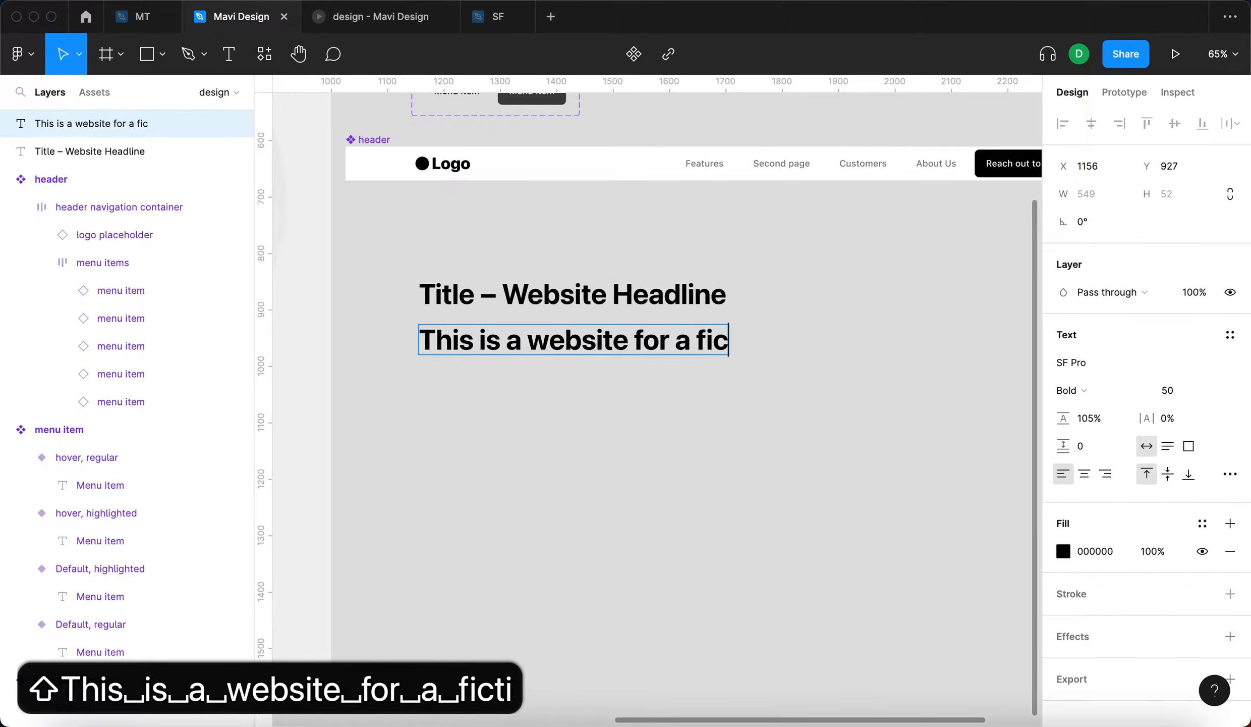
pyautogui.press('BackSpace')
pyautogui.press('BackSpace')
pyautogui.press('BackSpace')
pyautogui.press('BackSpace')
pyautogui.press('BackSpace')
pyautogui.write('y that develops and')
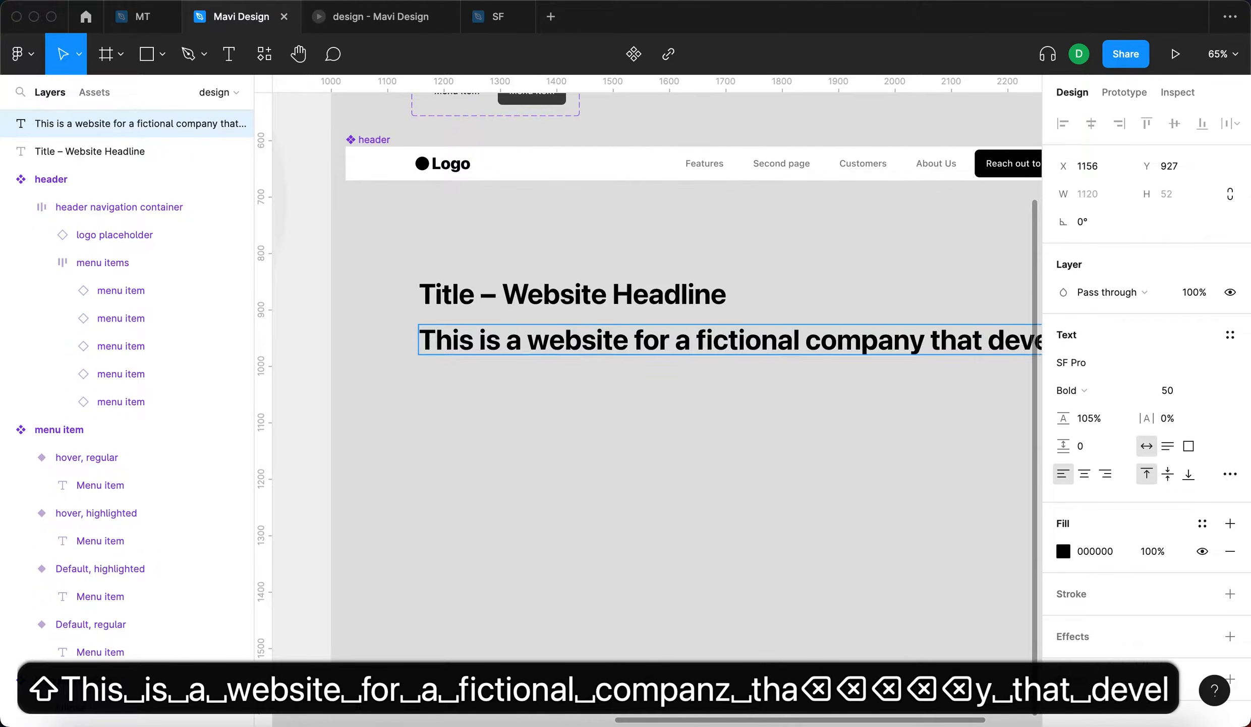
pyautogui.press('BackSpace')
pyautogui.press('BackSpace')
pyautogui.write('app')
# - Continue the description with "that provides features and services for its users" and wrap it in a text box about 719 wide
pyautogui.scroll(-5, 573, 463)
pyautogui.write('that')
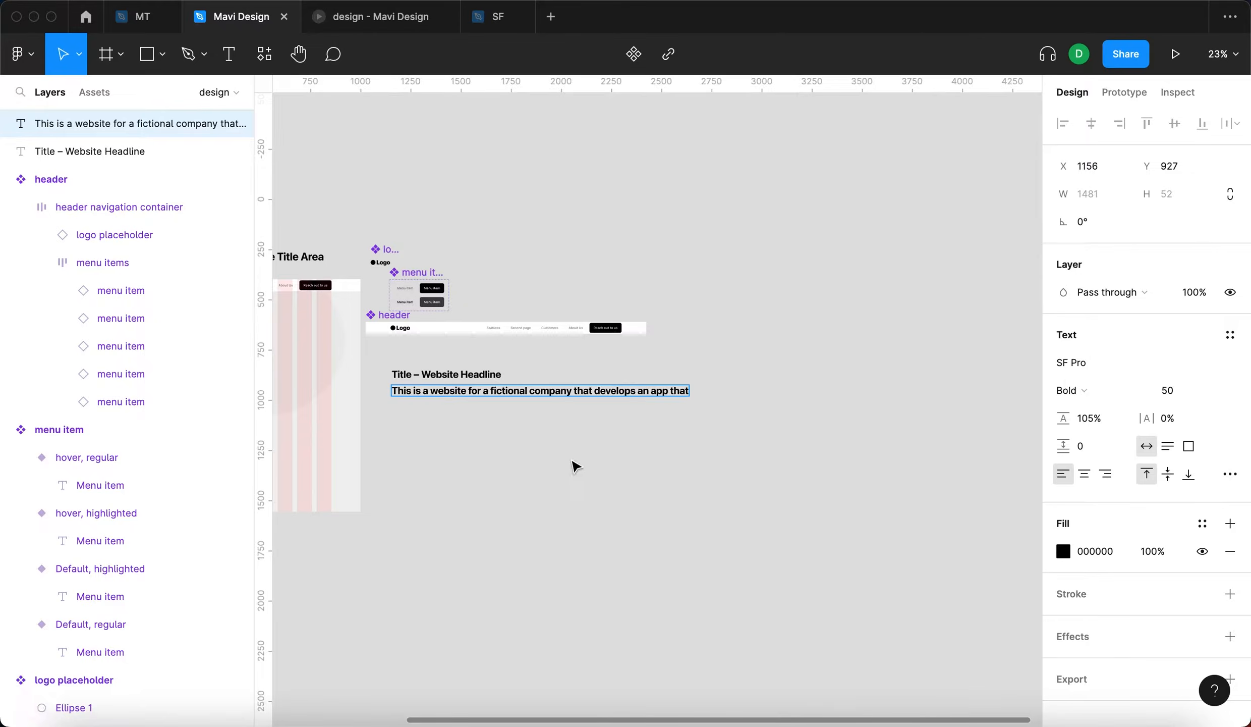
pyautogui.write(' provides features and services for ')
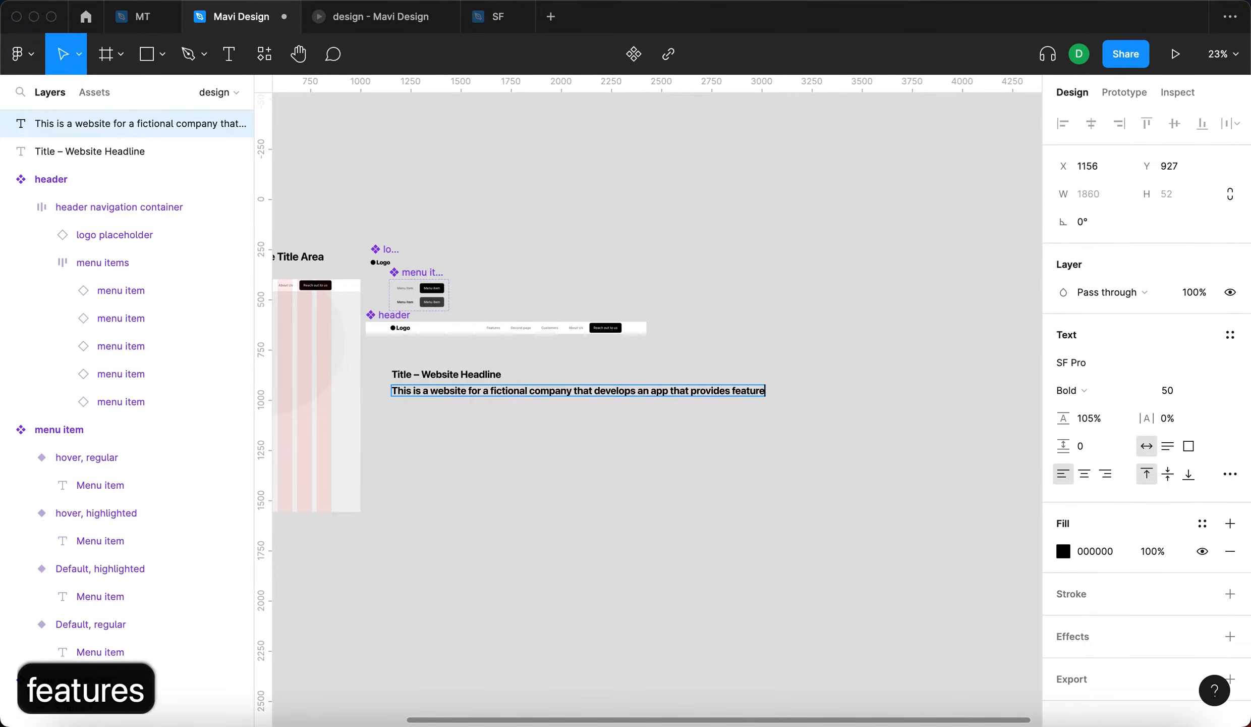
pyautogui.write('it')
pyautogui.press('BackSpace')
pyautogui.press('BackSpace')
pyautogui.write('its')
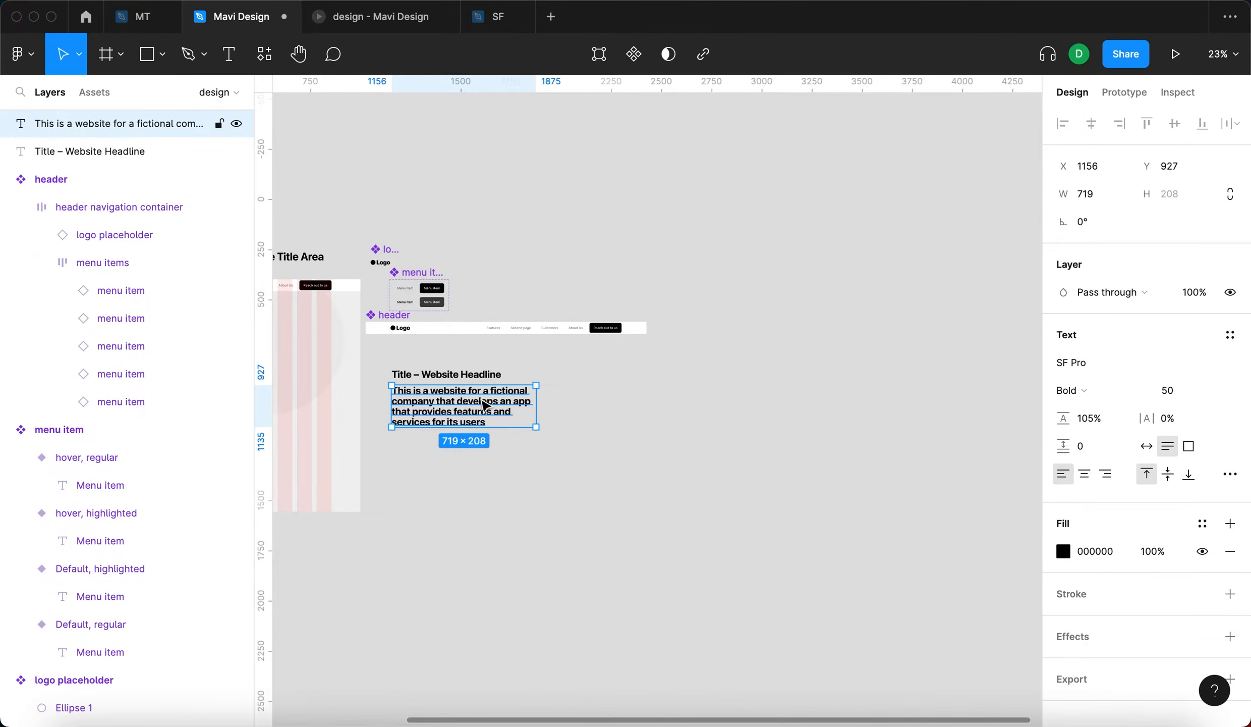
pyautogui.scroll(5, 481, 405)
pyautogui.hscroll(-3, 480, 405)
pyautogui.press('Escape')
# - Change the font weight of the description text to Medium
pyautogui.click(572, 435)
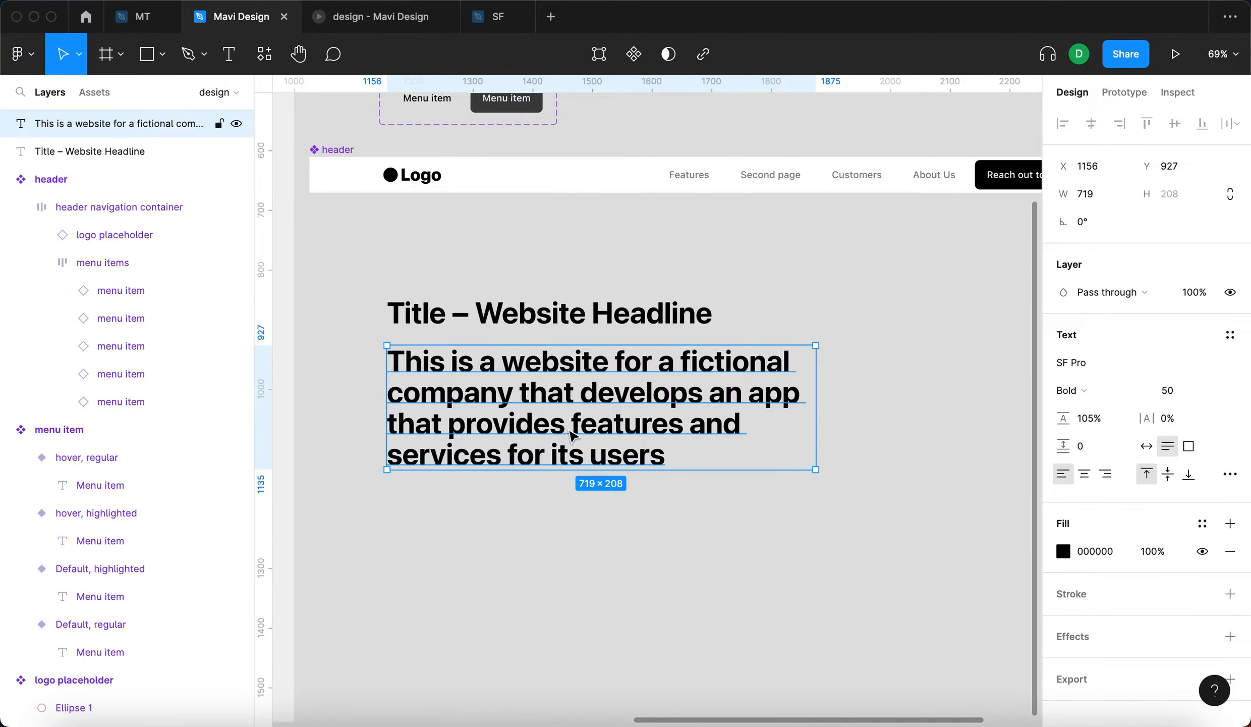
pyautogui.click(1176, 397)
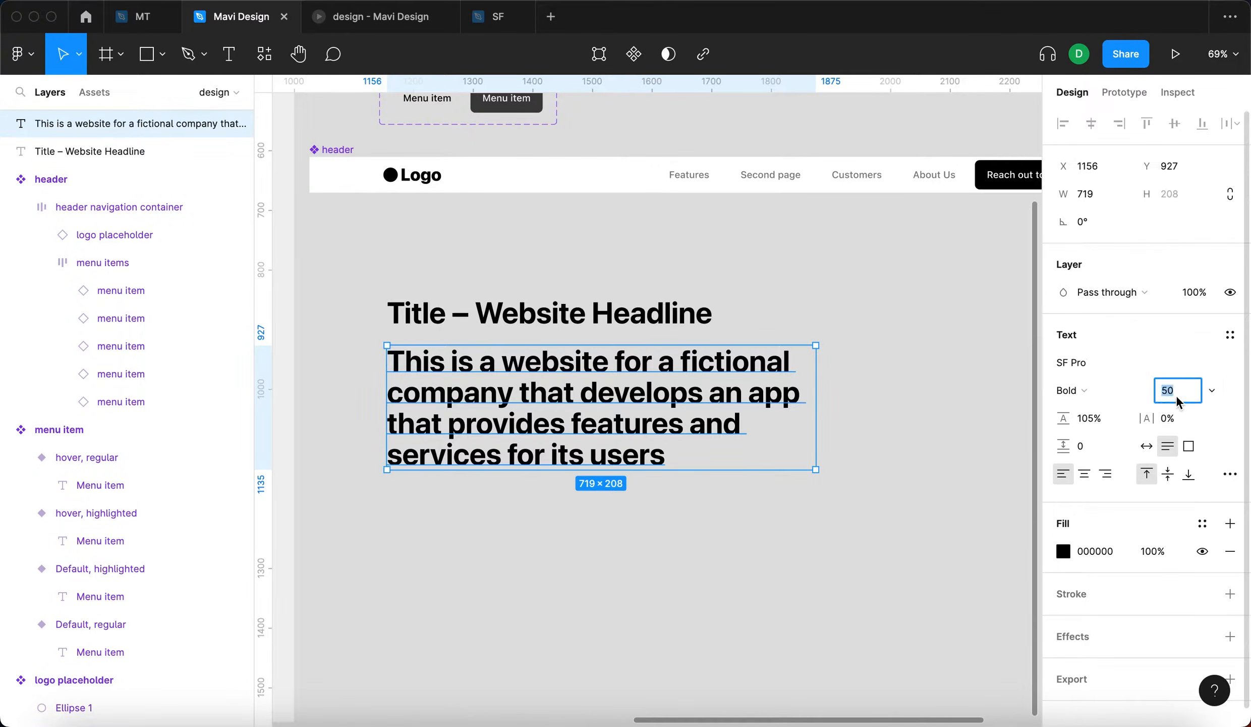
pyautogui.click(1102, 397)
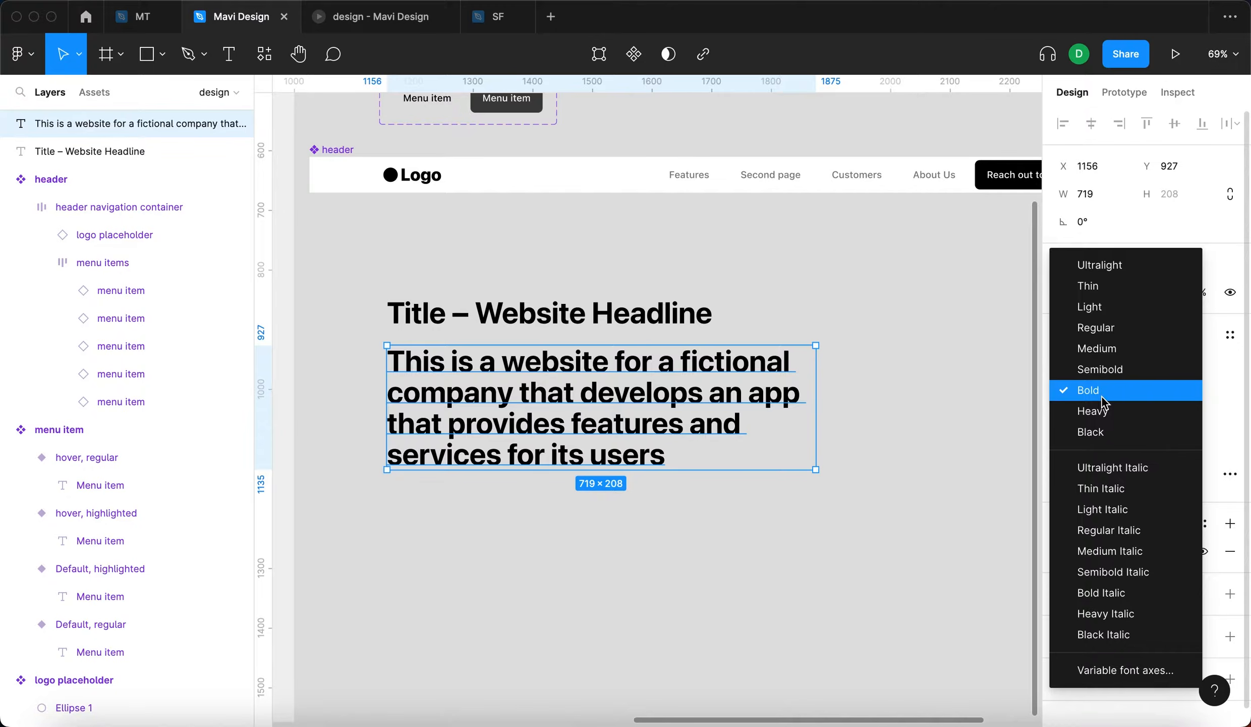
pyautogui.click(1101, 352)
pyautogui.press('Escape')
pyautogui.click(588, 406)
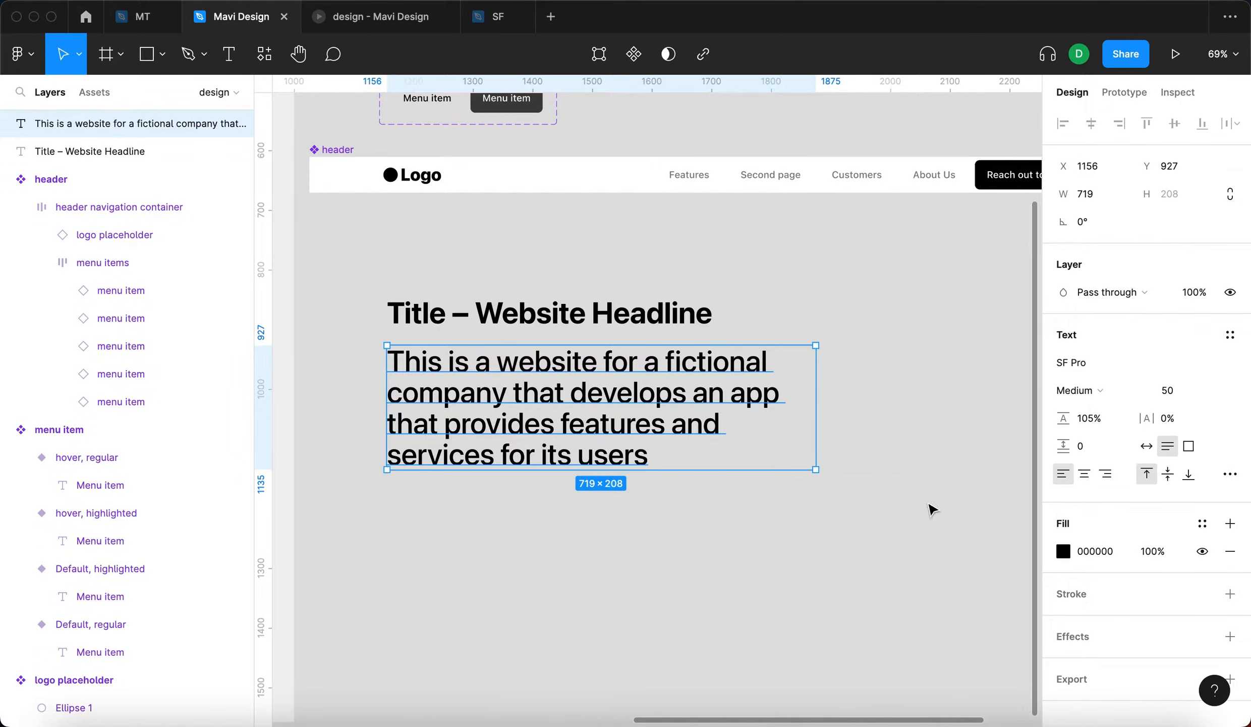
pyautogui.press('Escape')
# - Set the description's font size to 16 and narrow its text box to about 321 wide
pyautogui.click(527, 360)
pyautogui.click(1180, 394)
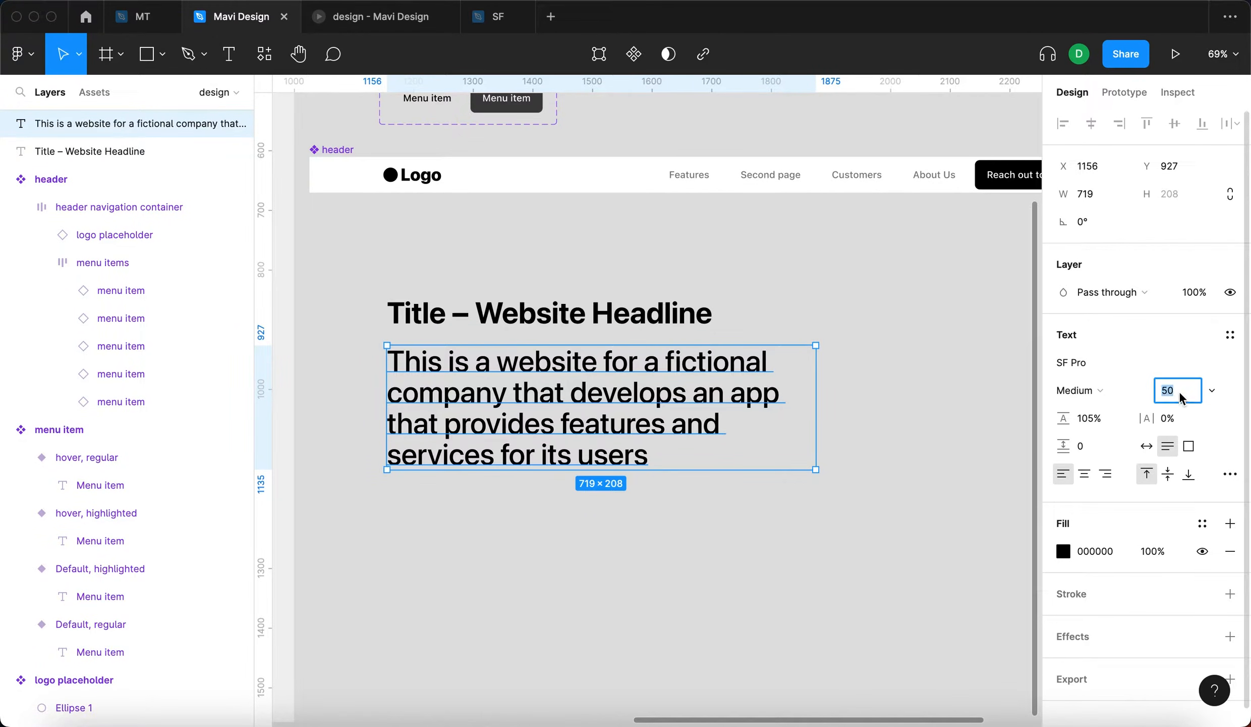
pyautogui.write('16')
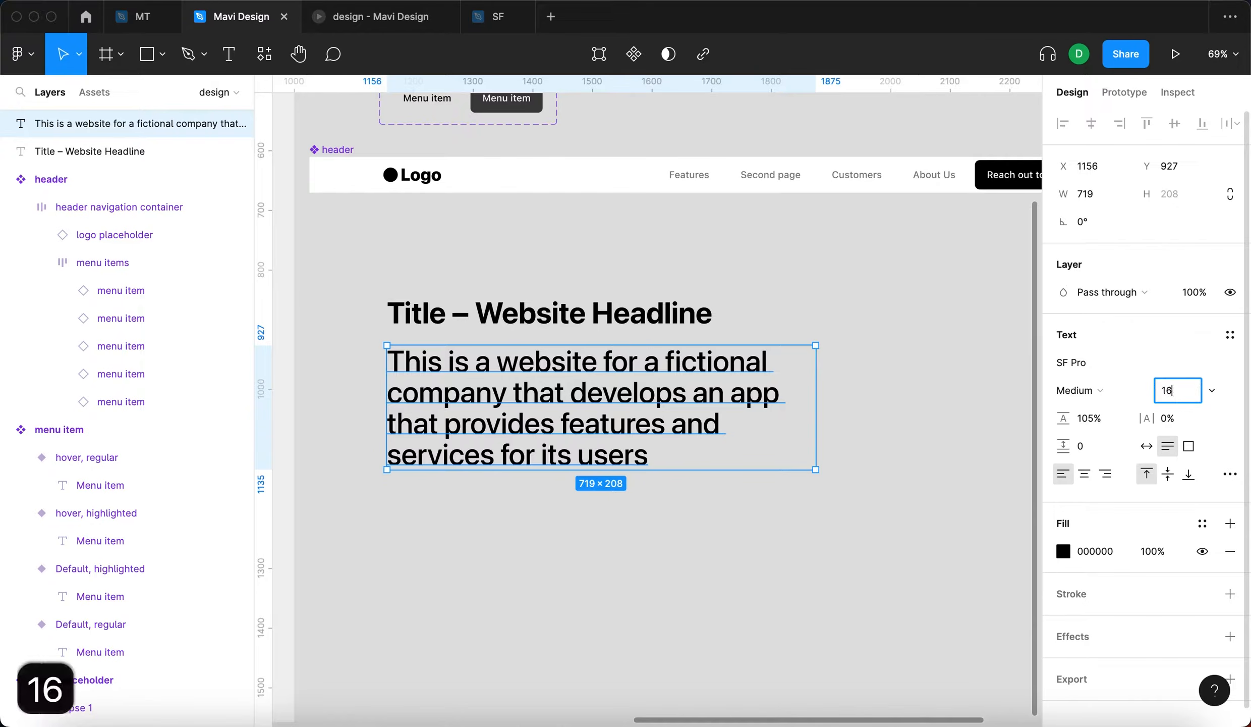
pyautogui.press('Return')
pyautogui.moveTo(819, 353); pyautogui.dragTo(580, 367)
# - Set the line height of the description text to 120%
pyautogui.click(1098, 418)
pyautogui.press('Up')
pyautogui.press('Up')
pyautogui.press('Up')
pyautogui.press('Up')
pyautogui.hotkey('shift', 'Up')
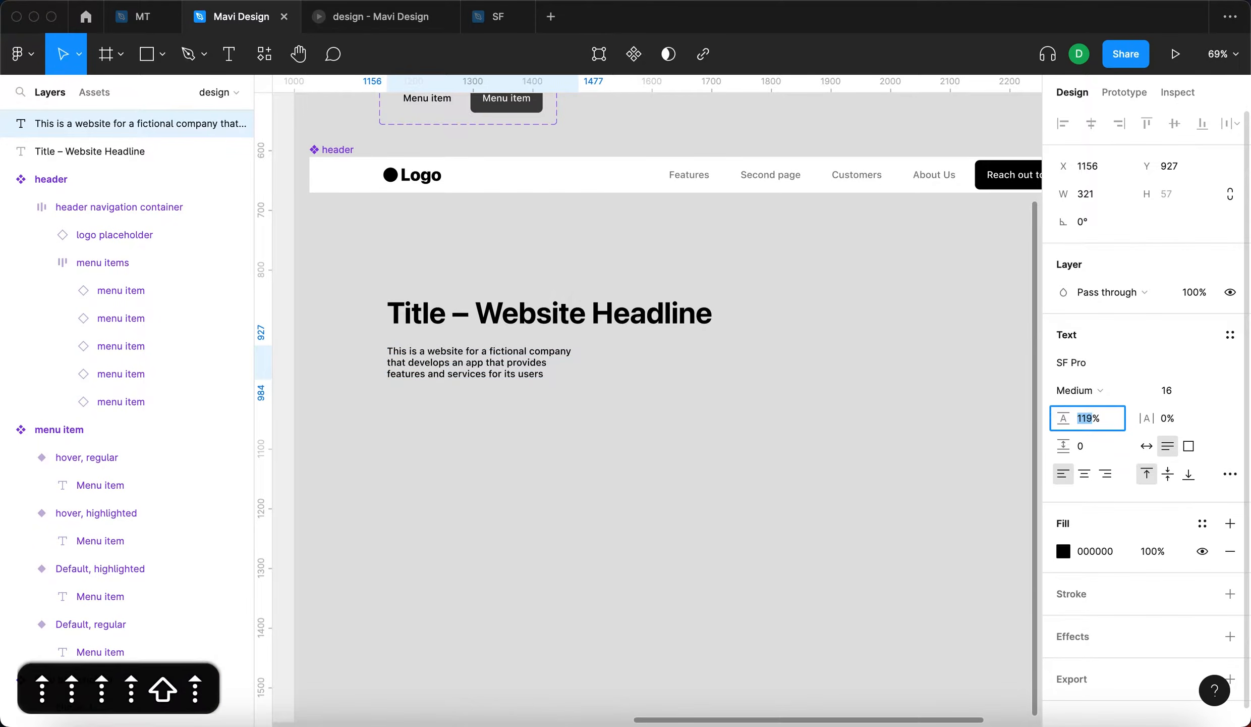
pyautogui.press('Up')
# - Compare letter spacings of -1% and -2% on the description text, settle on -2%, and deselect it
pyautogui.scroll(5, 513, 376)
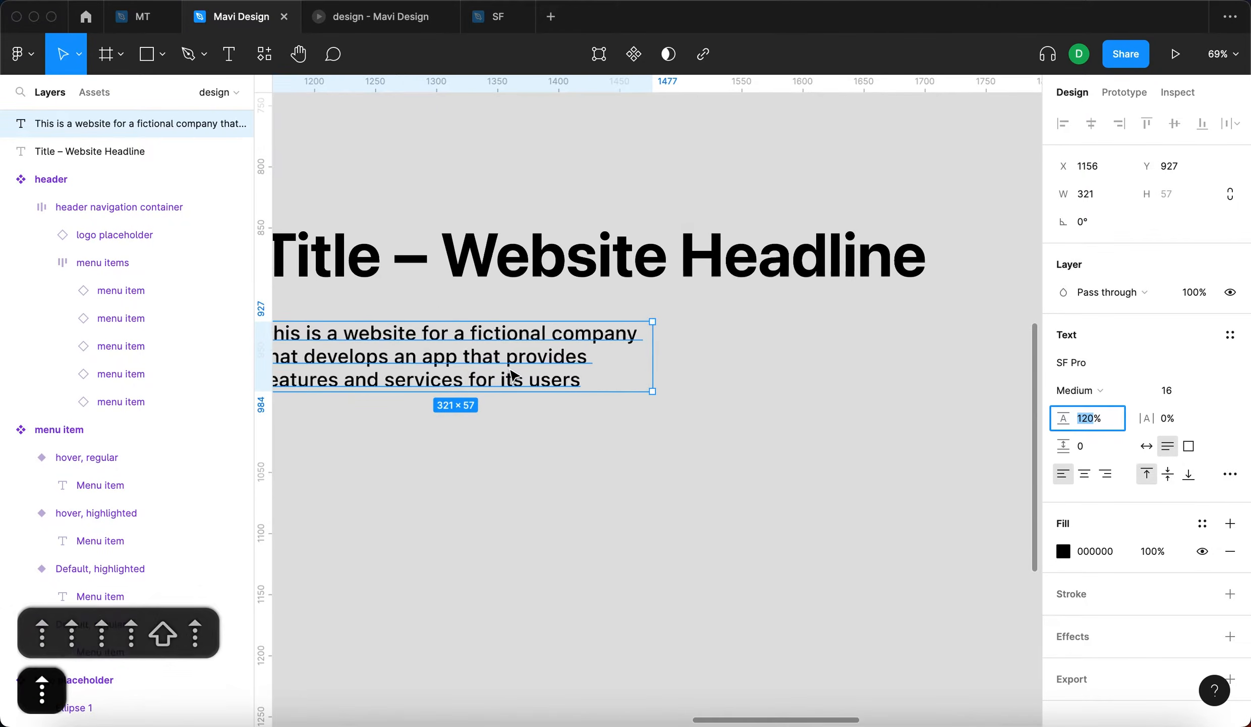
pyautogui.hscroll(-3, 512, 374)
pyautogui.press('Tab')
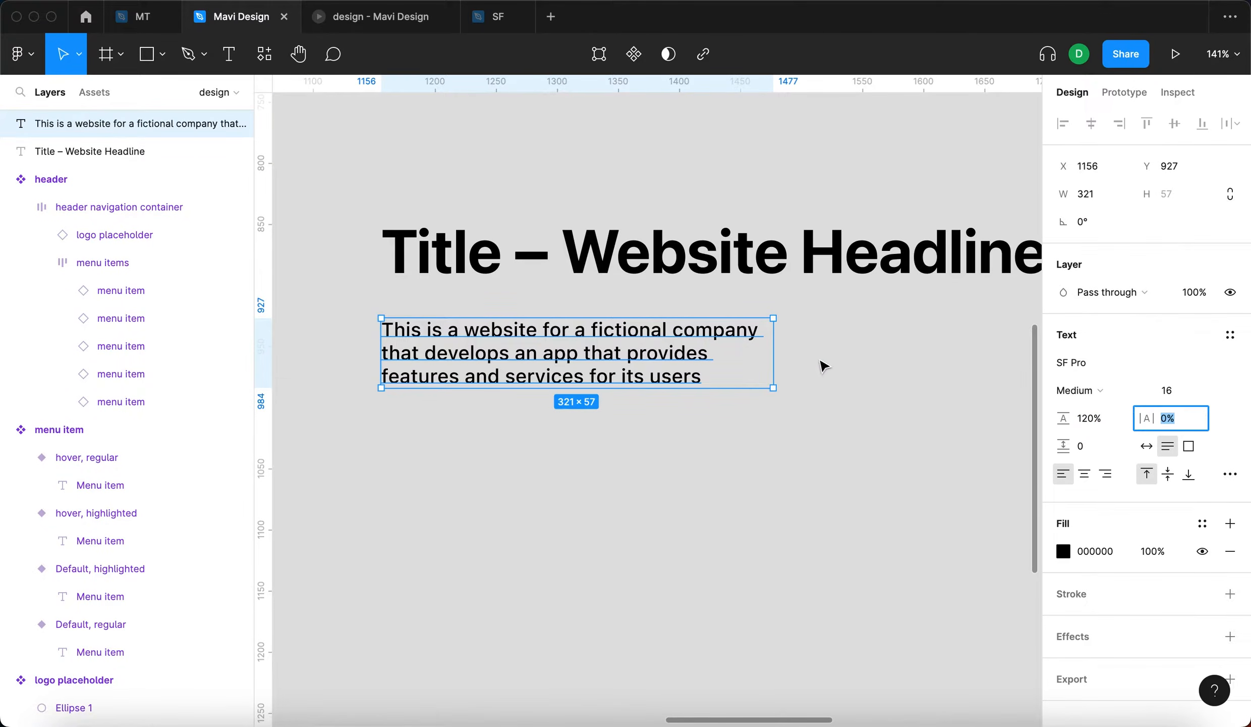
pyautogui.press('Down')
pyautogui.press('Down')
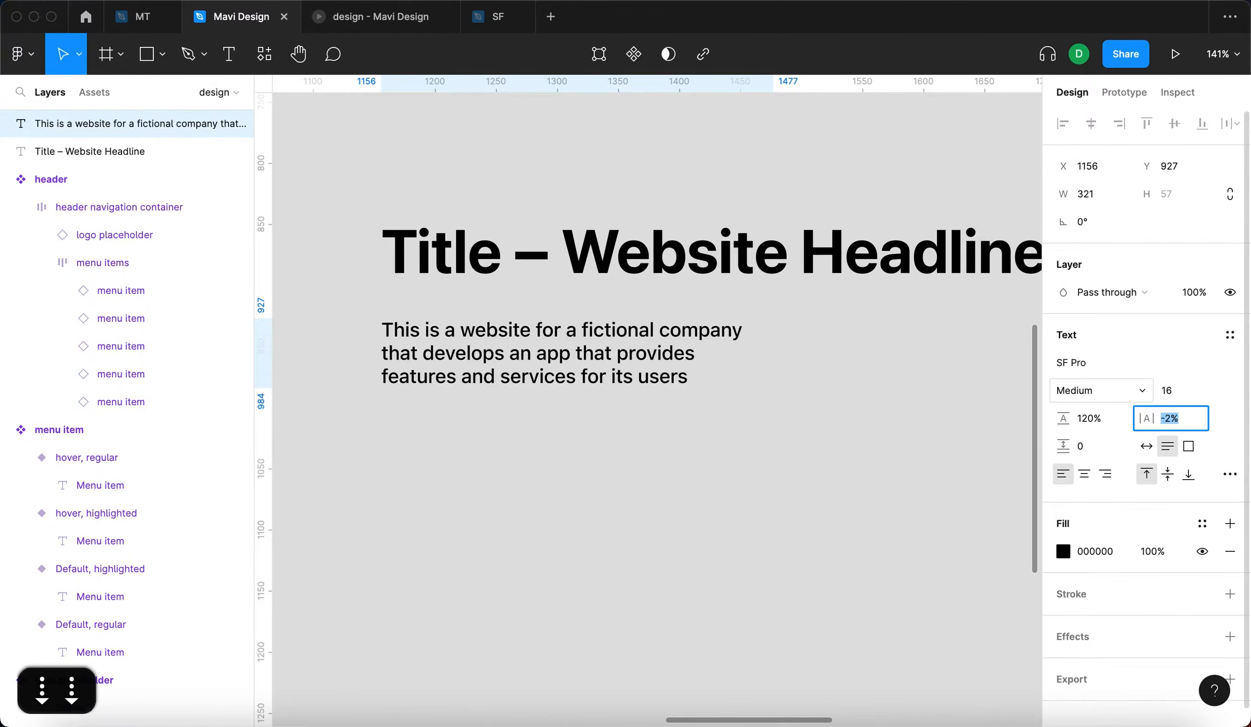
pyautogui.press('Up')
pyautogui.press('Down')
pyautogui.press('Up')
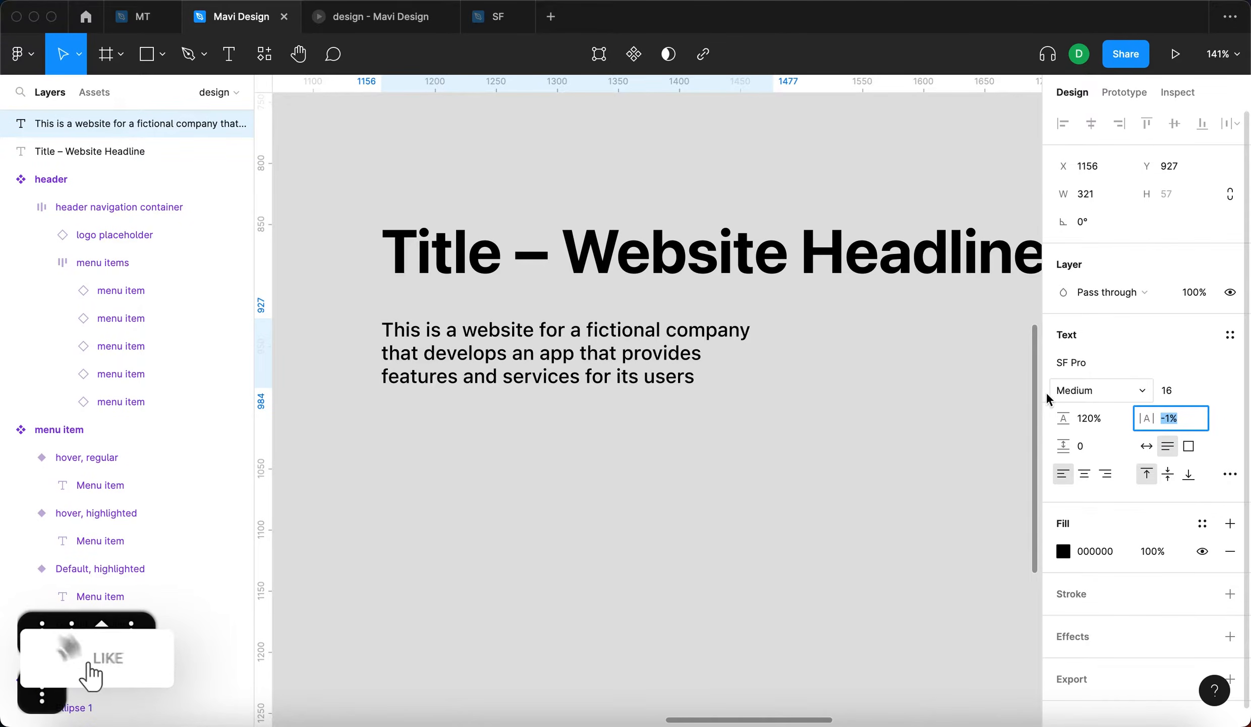
pyautogui.press('Down')
pyautogui.press('Return')
pyautogui.click(716, 419)
pyautogui.moveTo(497, 341)
pyautogui.mouseDown()
pyautogui.moveTo(529, 335)
pyautogui.moveTo(517, 328)
pyautogui.mouseUp()
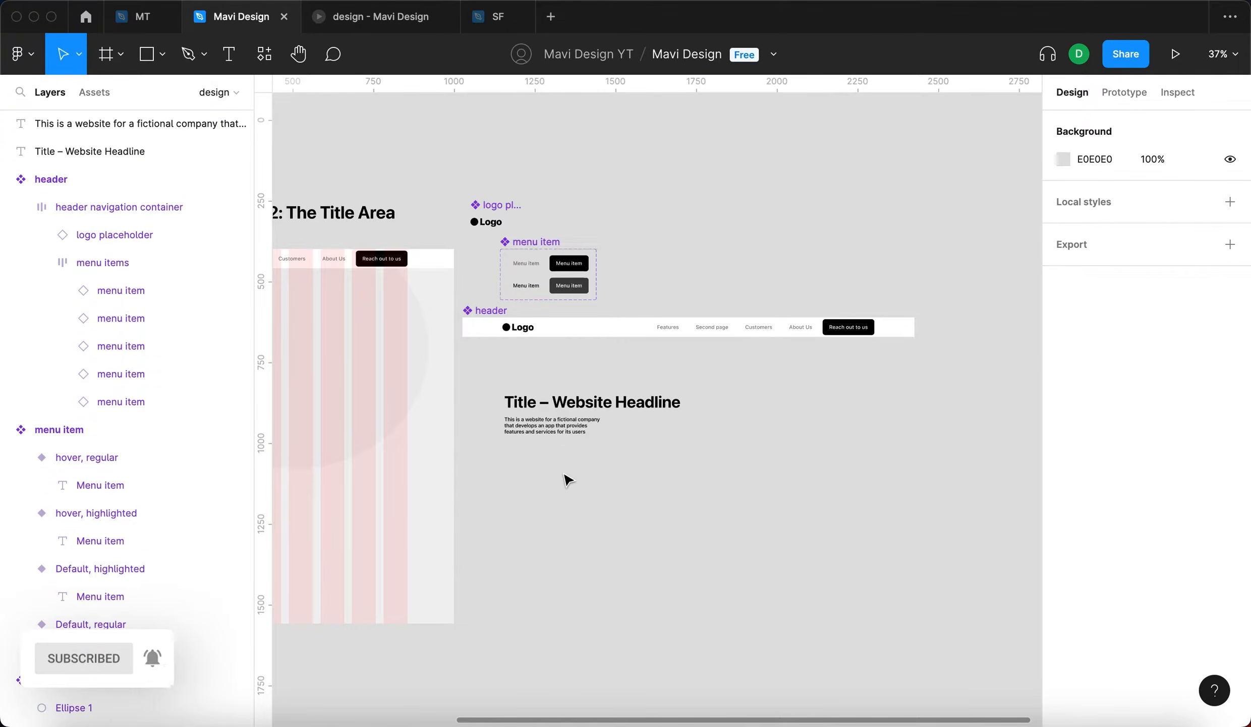
pyautogui.click(643, 398)
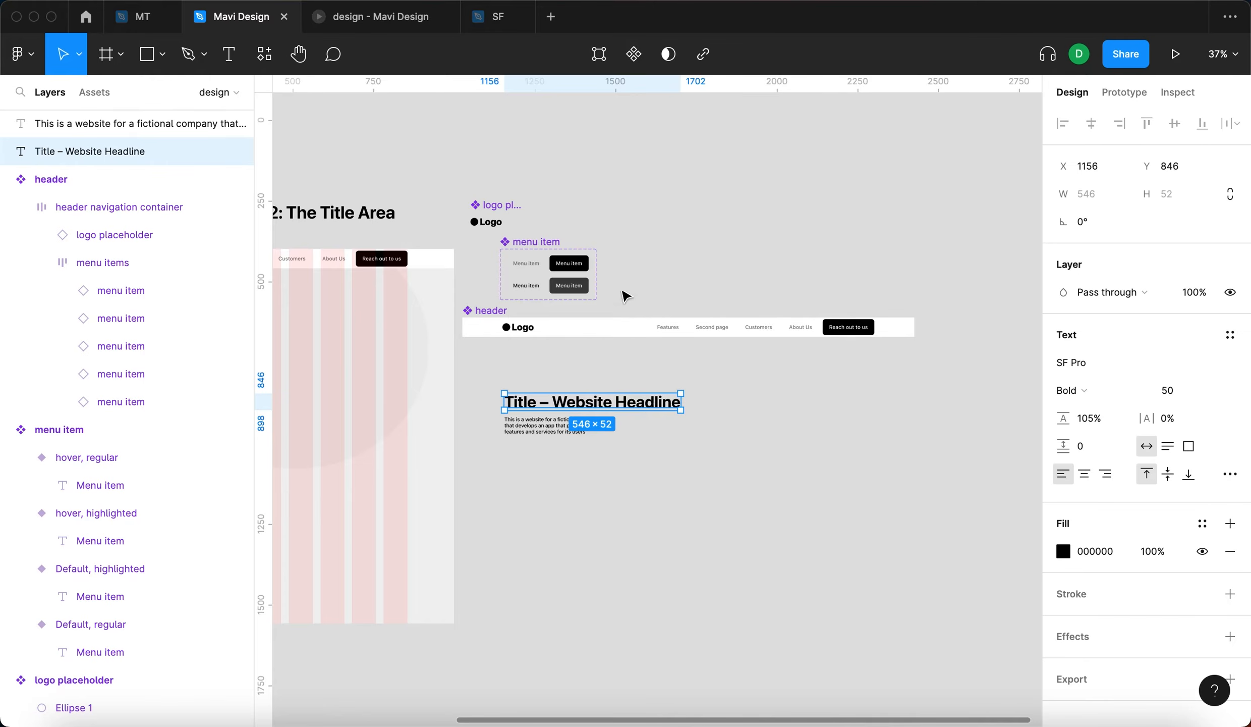
pyautogui.click(685, 265)
# - Copy the black highlighted menu item button out of its component set as an instance placed just beside it
pyautogui.scroll(5, 752, 283)
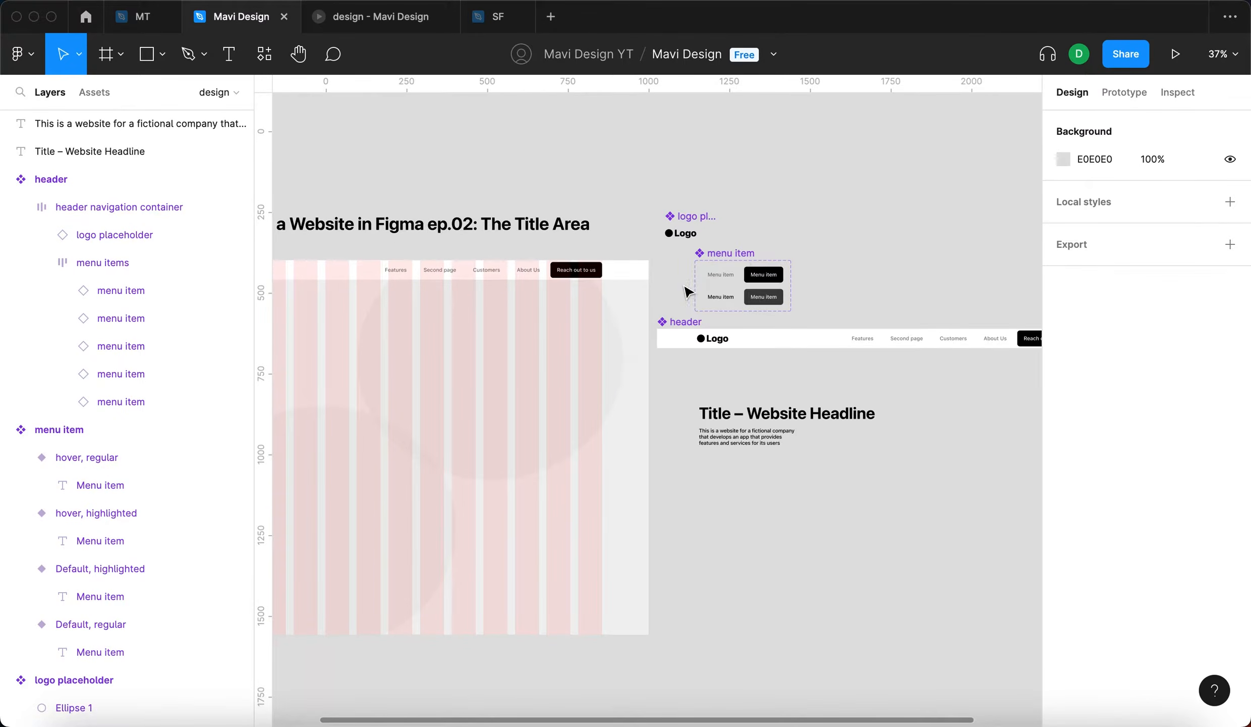
pyautogui.hscroll(5, 752, 287)
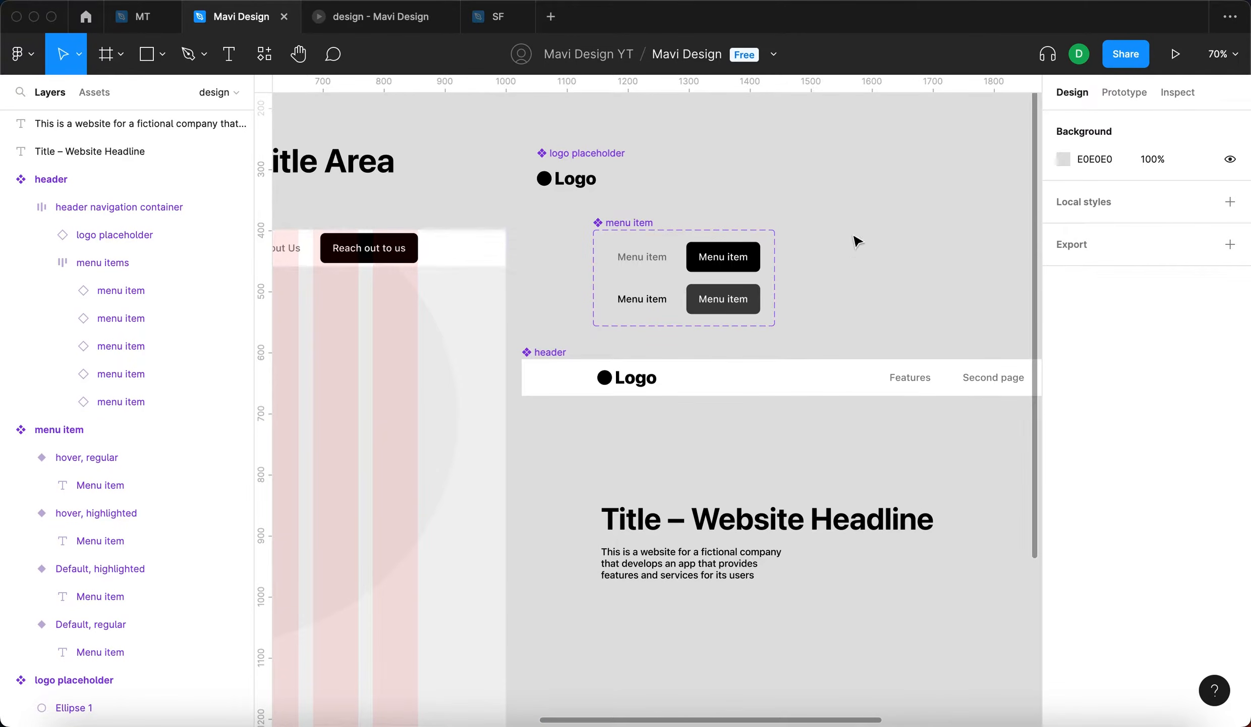
pyautogui.moveTo(741, 257); pyautogui.dragTo(832, 265)
pyautogui.click(718, 204)
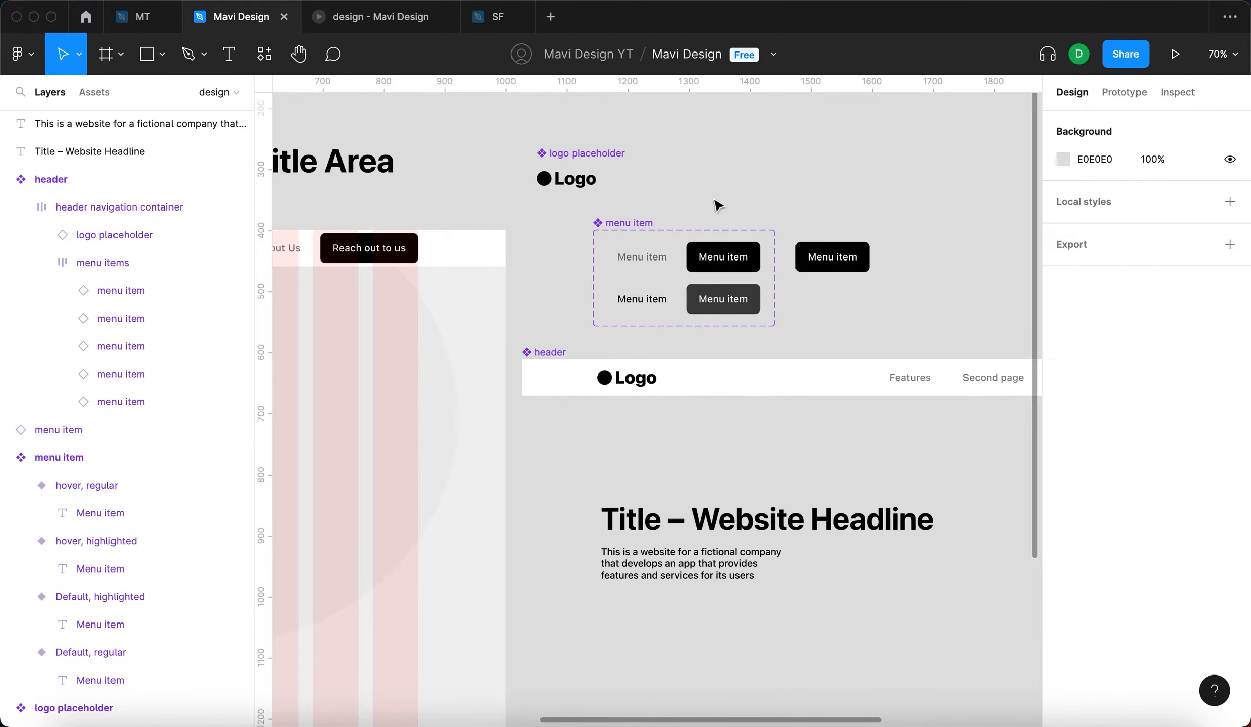
# - Detach the copied black menu item button from its component, undoing and redoing the detachment once
pyautogui.click(867, 256)
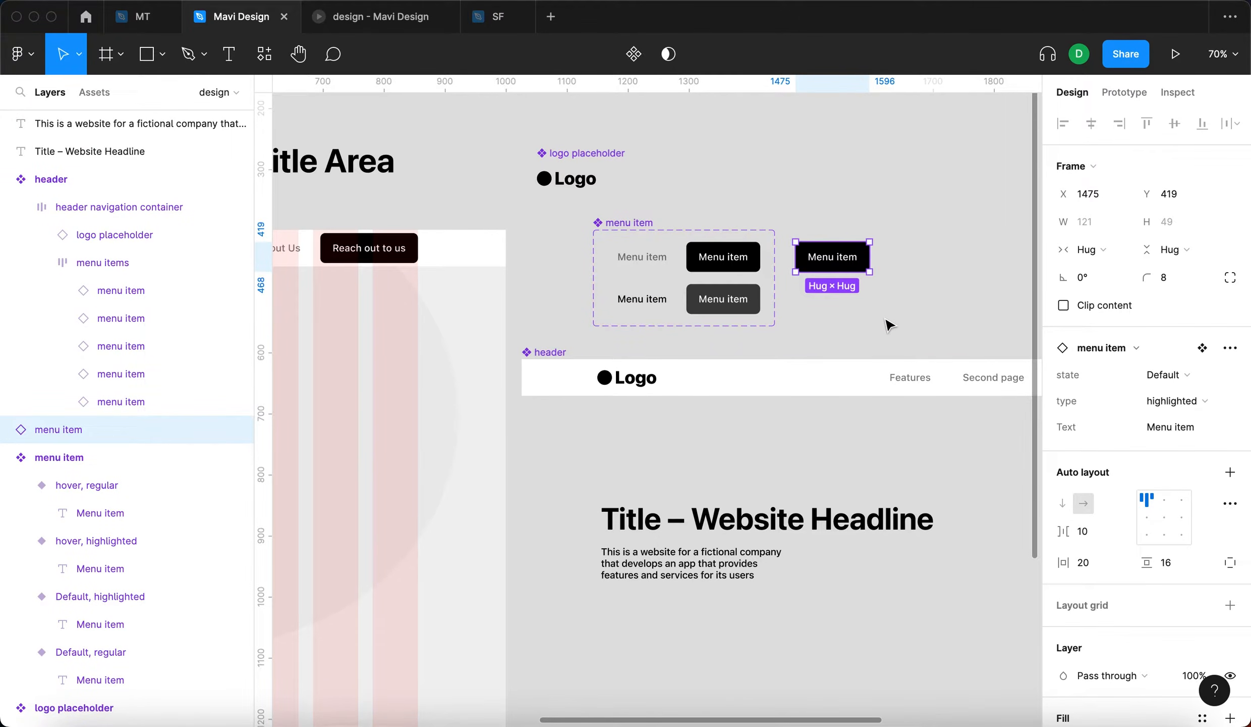
pyautogui.moveTo(892, 300); pyautogui.dragTo(729, 292)
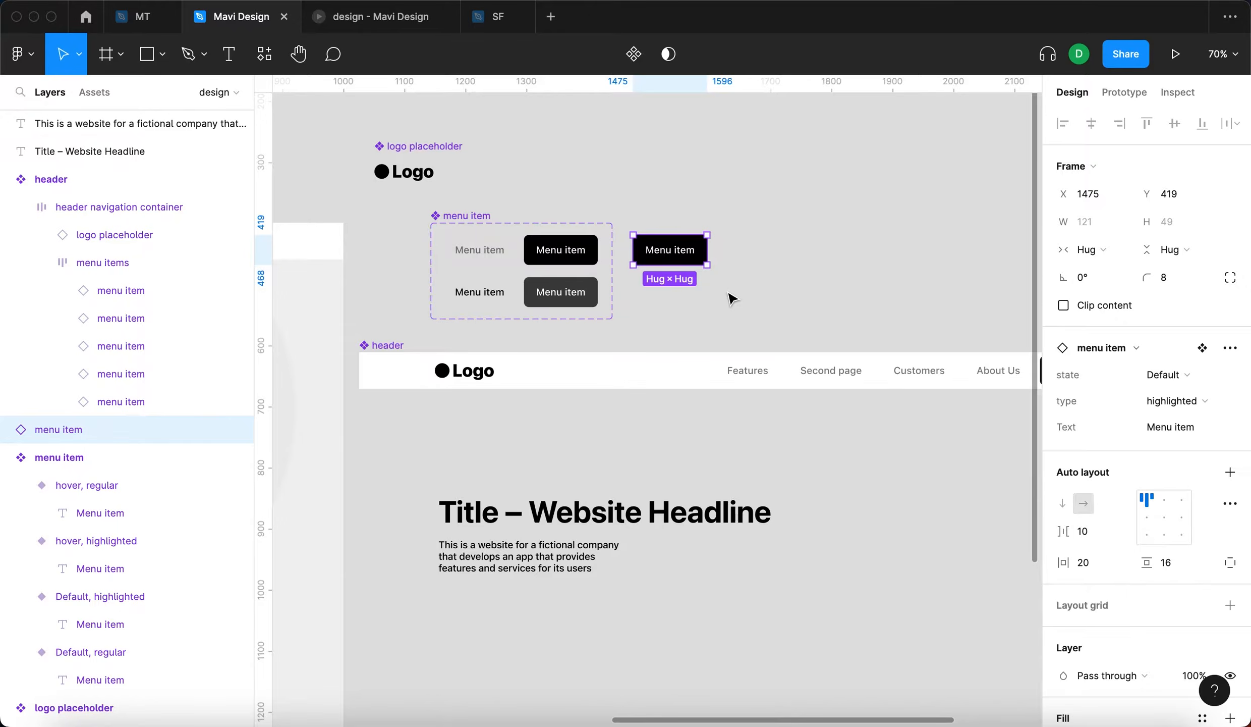
pyautogui.scroll(5, 716, 290)
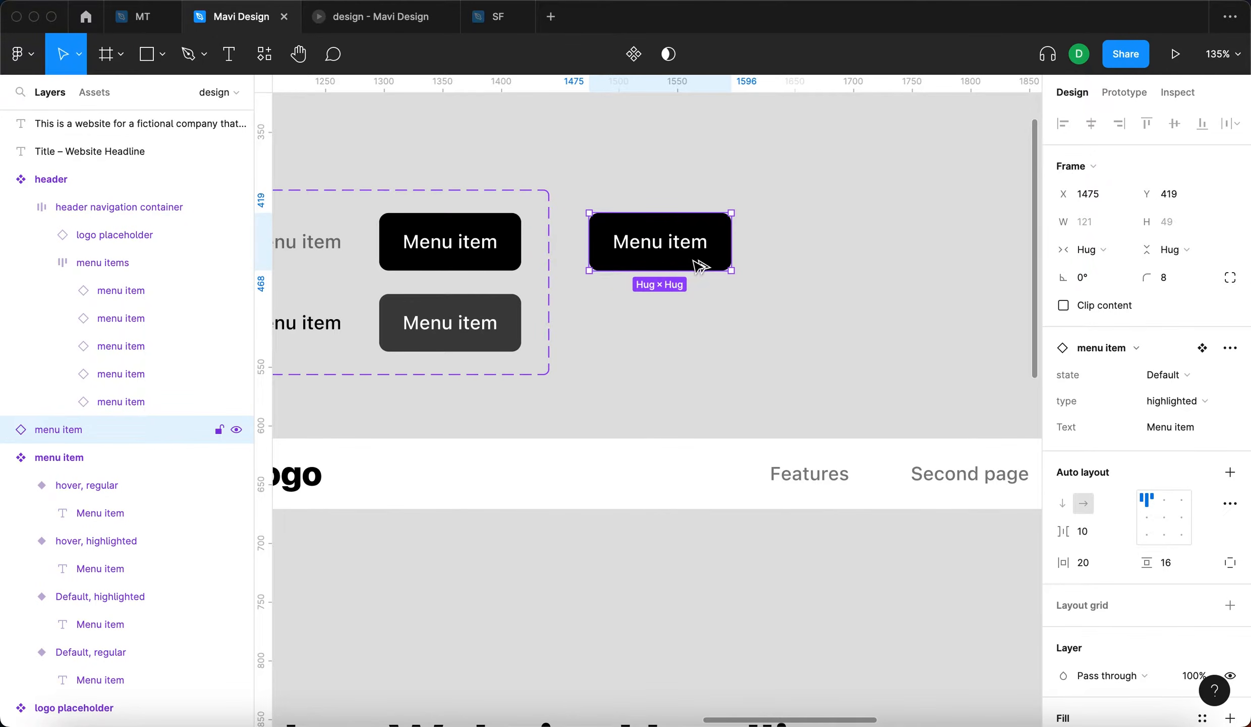
pyautogui.press('alt+super+b')
pyautogui.click(640, 376)
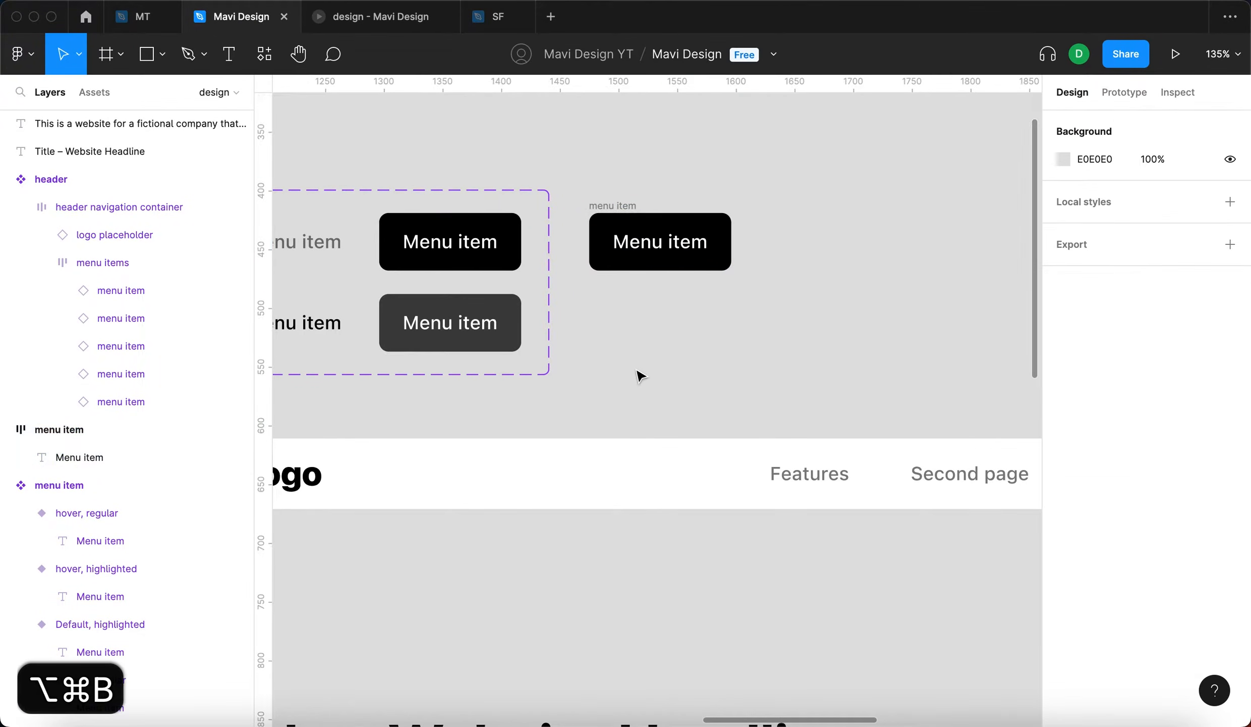
pyautogui.press('super+z')
pyautogui.press('super+z')
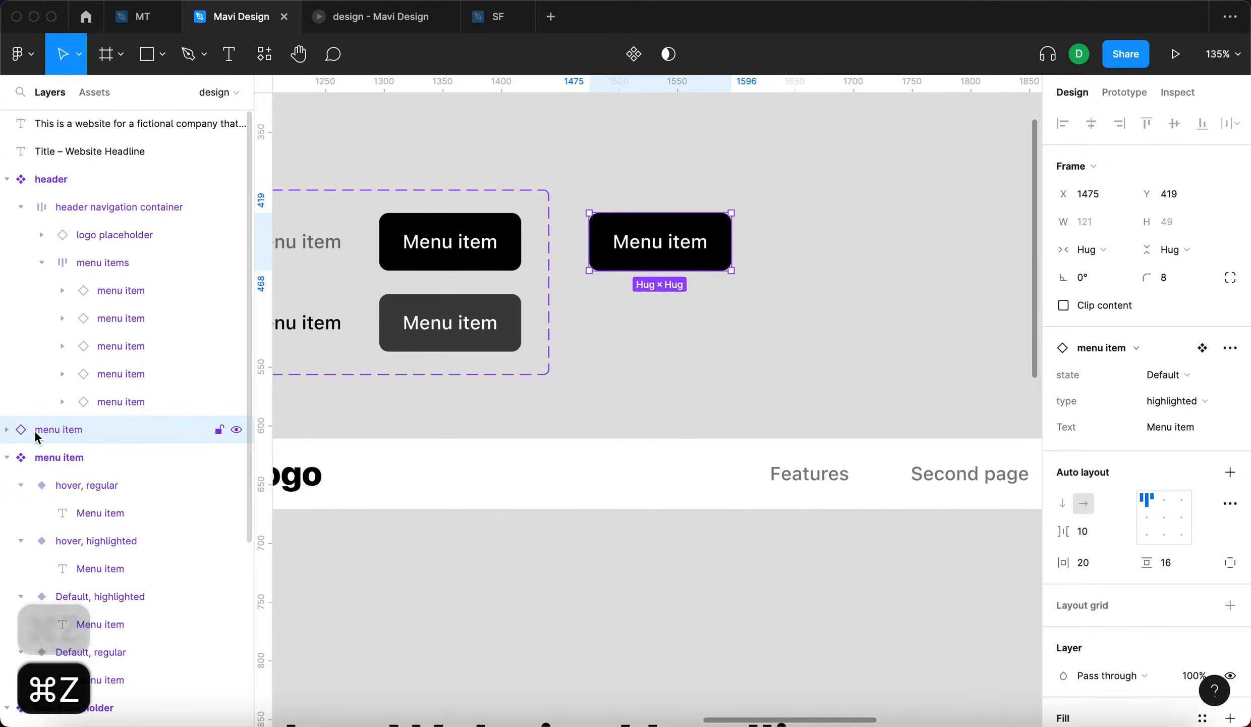
pyautogui.press('shift+super+z')
pyautogui.click(656, 345)
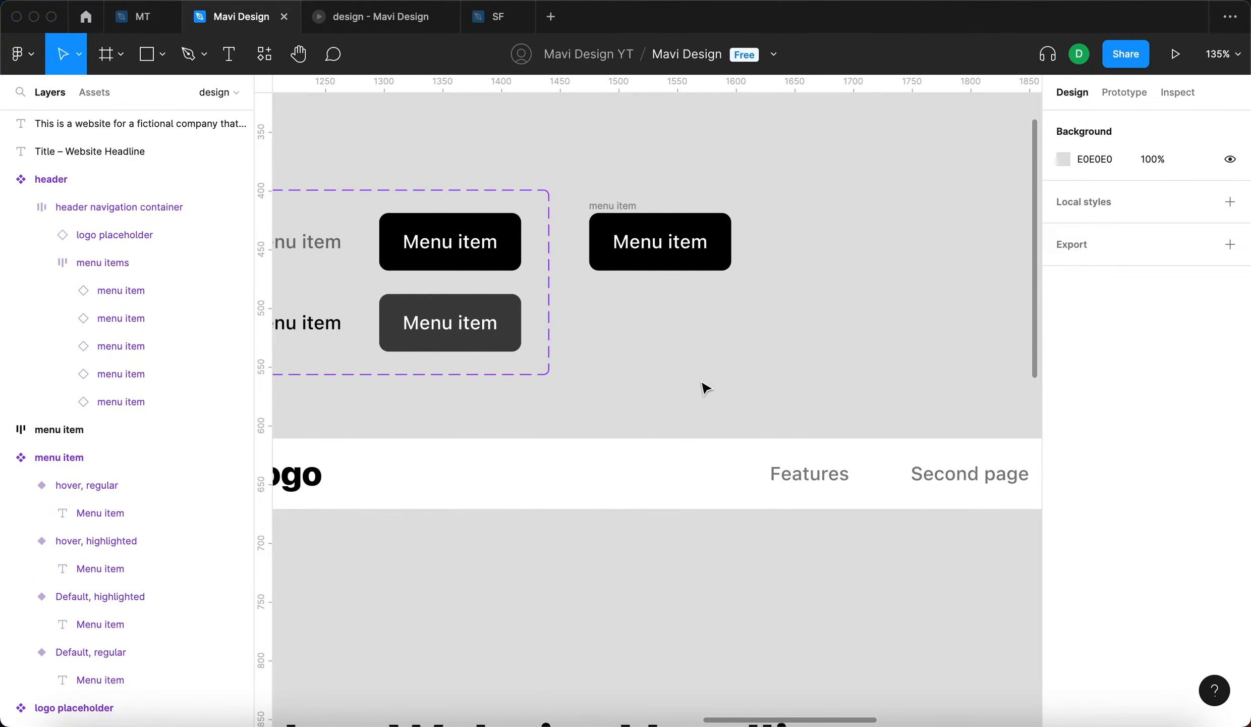
# - Move the detached button a little away from the menu item set and set its label's font weight to Bold
pyautogui.moveTo(638, 224); pyautogui.dragTo(679, 252)
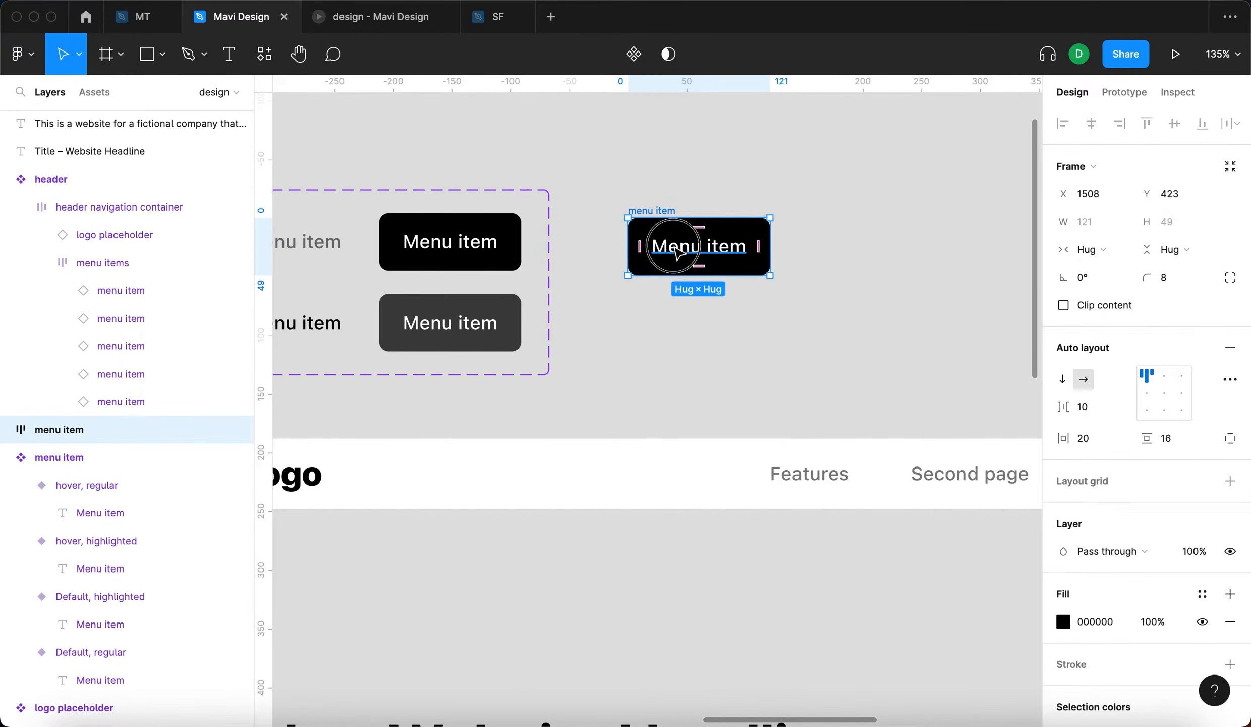
pyautogui.doubleClick(678, 252)
pyautogui.click(1100, 423)
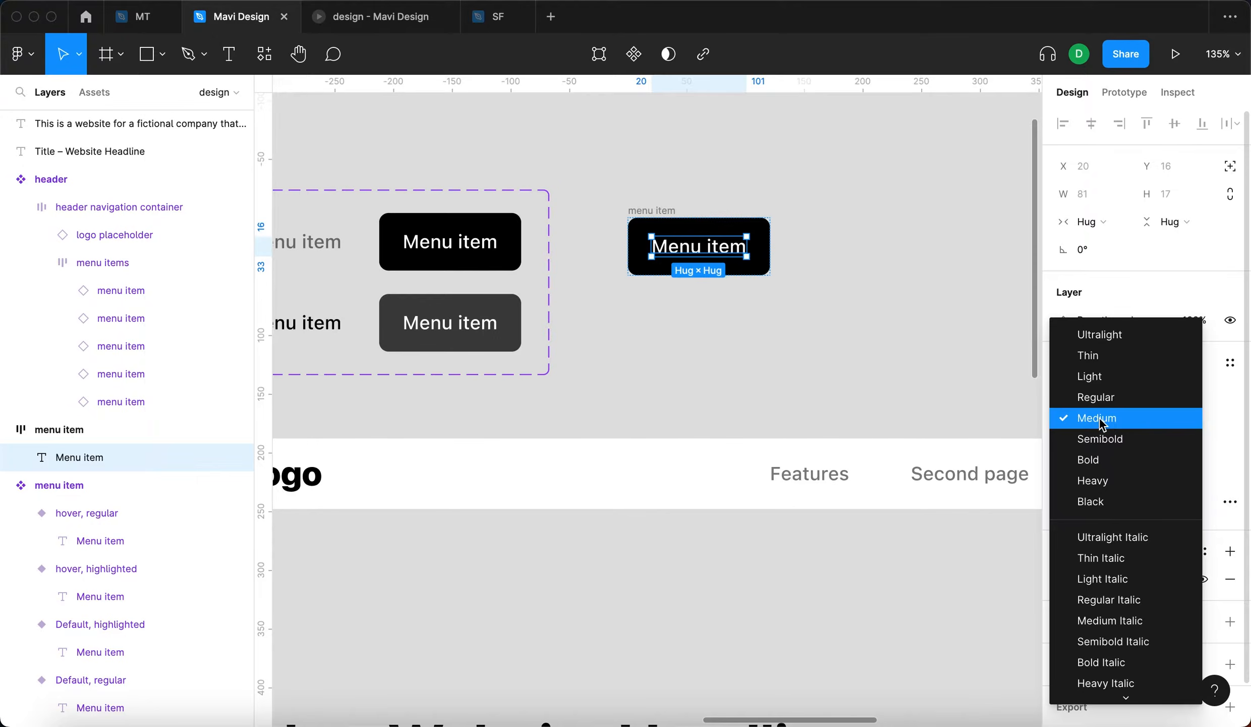
pyautogui.click(1100, 459)
pyautogui.click(707, 214)
# - Shift the detached menu item frame slightly down and rename it "button"
pyautogui.moveTo(664, 214)
pyautogui.mouseDown()
pyautogui.moveTo(682, 225)
pyautogui.moveTo(673, 236)
pyautogui.mouseUp()
pyautogui.click(808, 206)
pyautogui.doubleClick(674, 228)
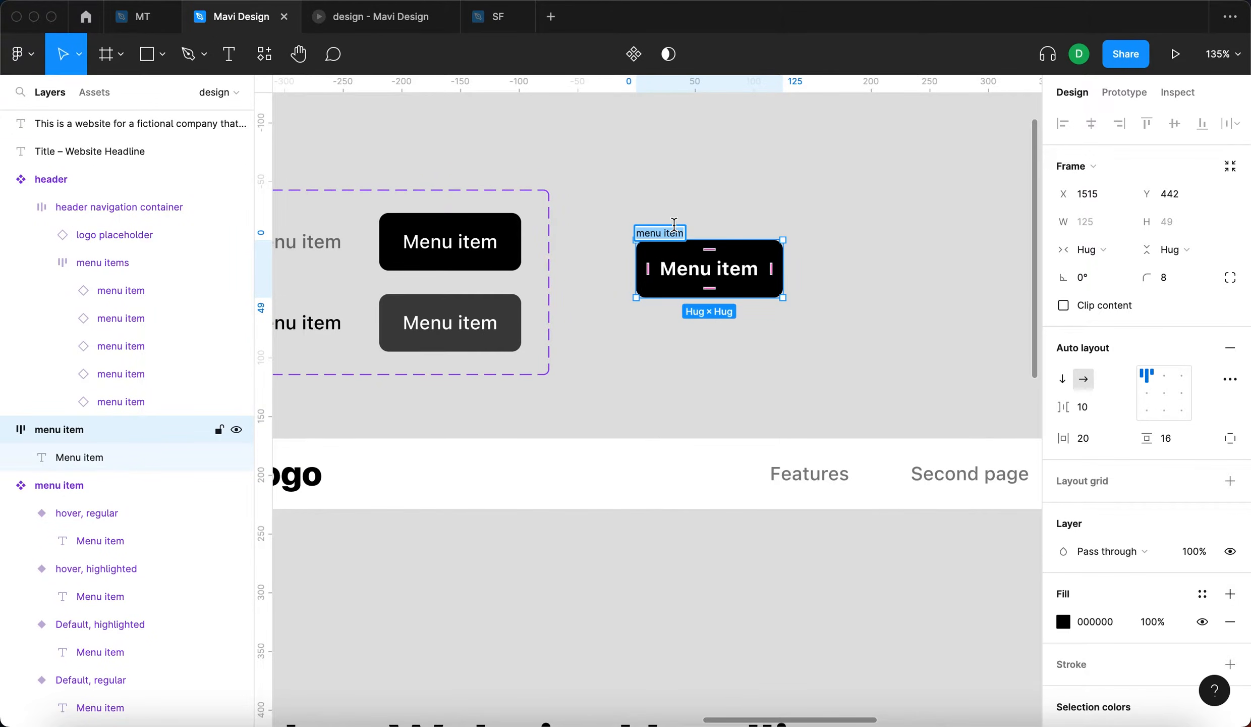
pyautogui.write('button')
pyautogui.press('Return')
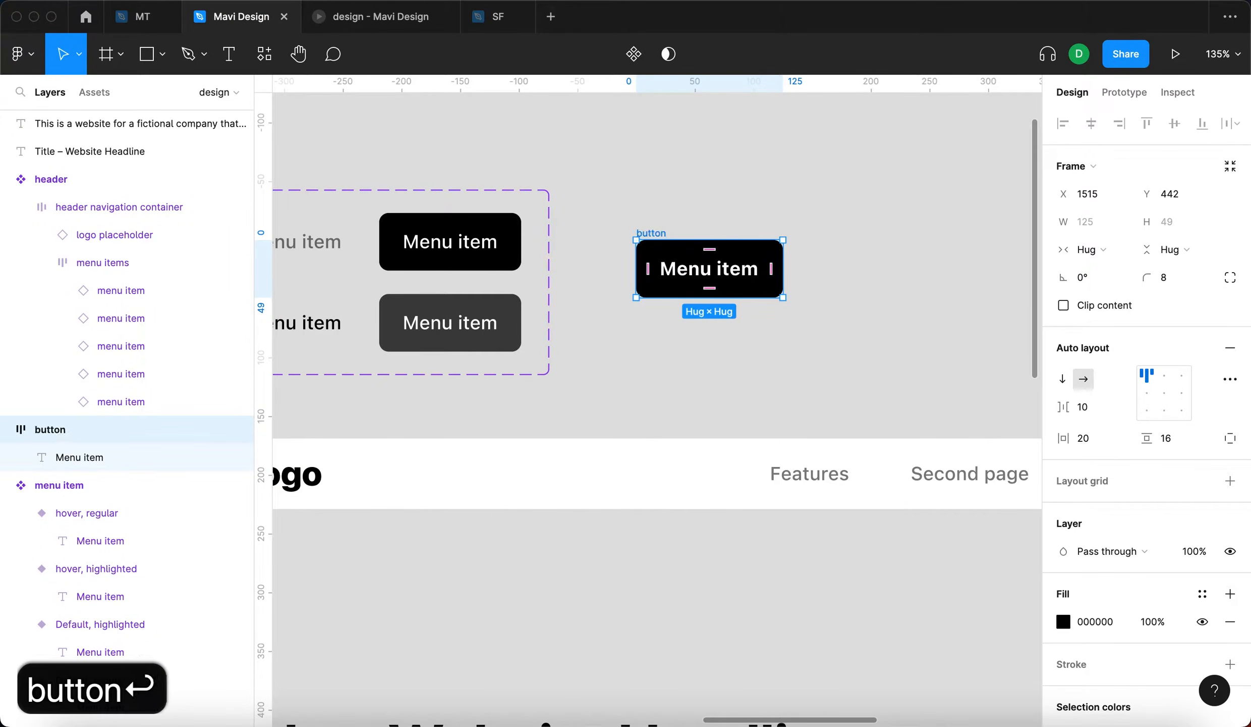
# - Turn the button frame into a component and move it slightly closer to the menu item set
pyautogui.click(662, 174)
pyautogui.moveTo(648, 234); pyautogui.dragTo(645, 204)
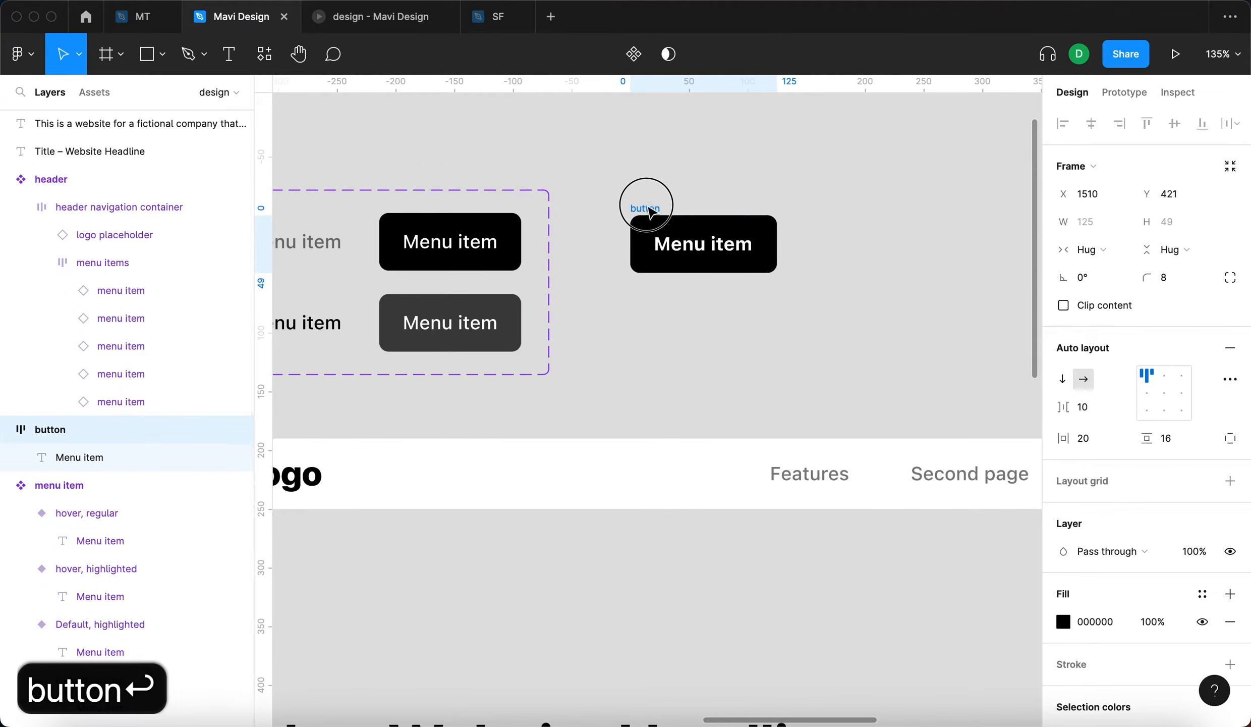
pyautogui.click(635, 62)
pyautogui.moveTo(660, 202)
pyautogui.mouseDown()
pyautogui.moveTo(655, 186)
pyautogui.moveTo(636, 197)
pyautogui.mouseUp()
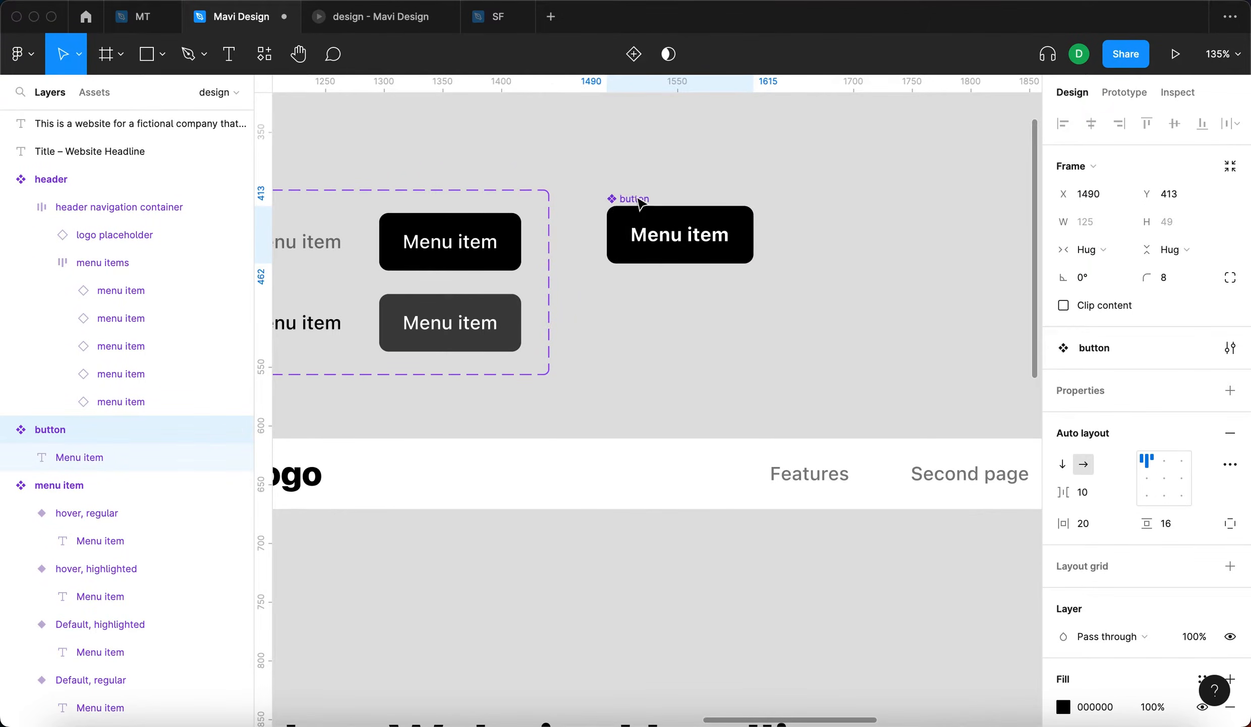
pyautogui.click(797, 239)
# - Fine-tune the position of the button component beside the upper row of the menu item set
pyautogui.scroll(-4, 798, 240)
pyautogui.scroll(5, 763, 227)
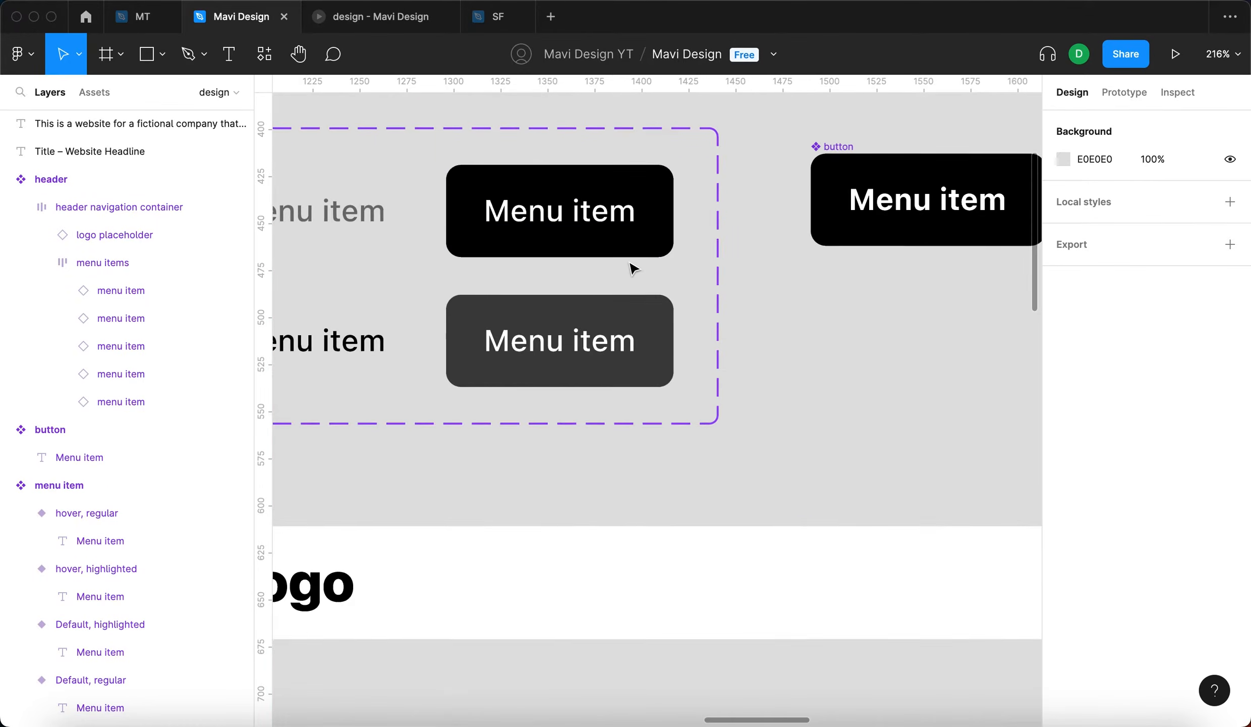
pyautogui.scroll(-3, 632, 268)
pyautogui.moveTo(770, 191); pyautogui.dragTo(762, 184)
pyautogui.click(824, 347)
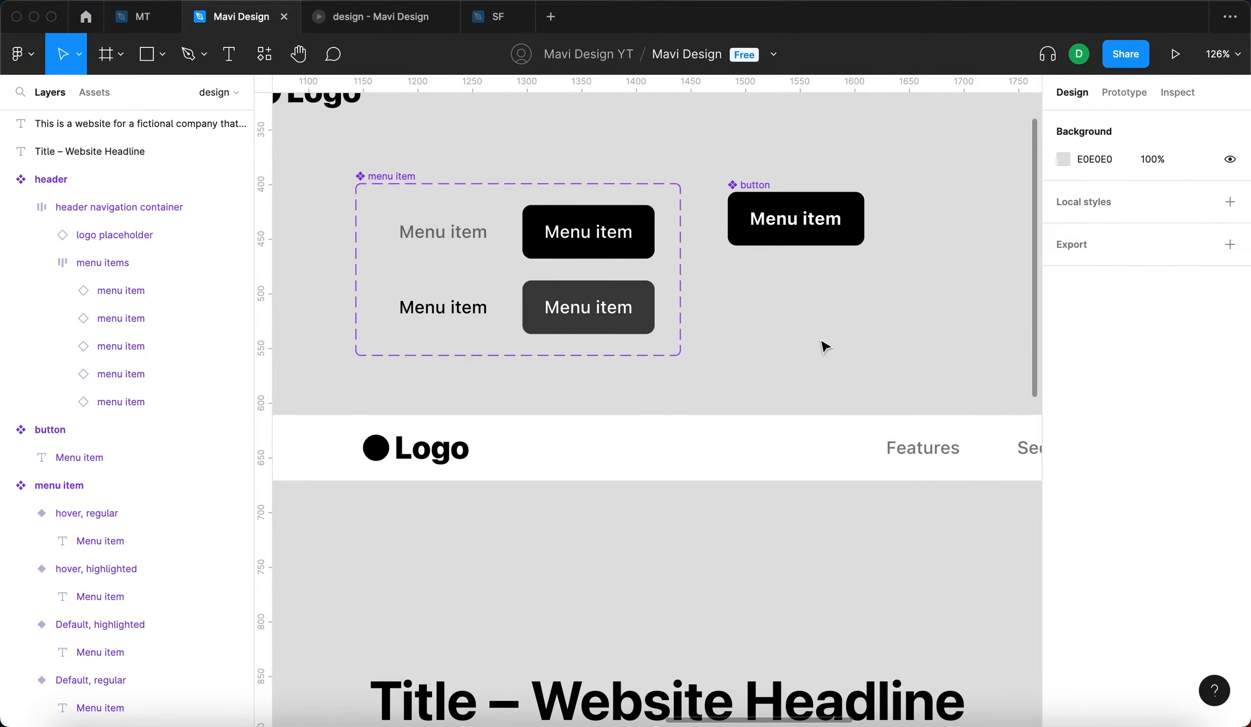
pyautogui.scroll(1, 827, 341)
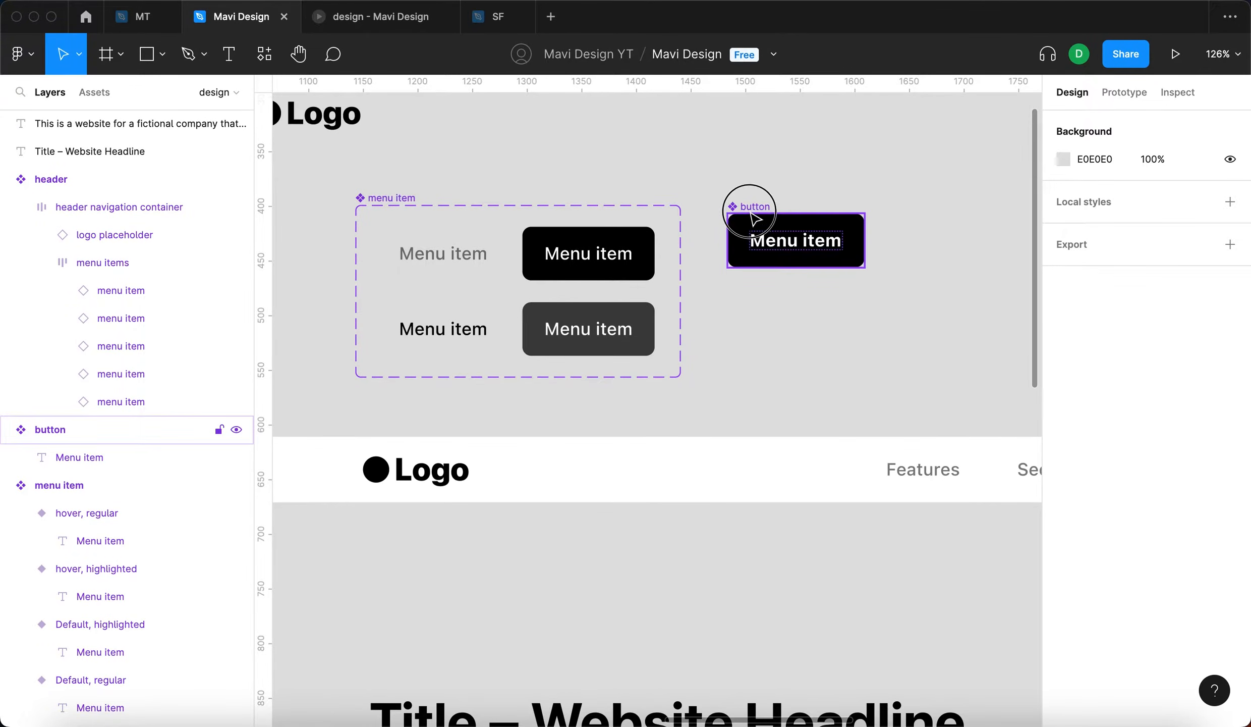
pyautogui.moveTo(749, 207); pyautogui.dragTo(751, 221)
pyautogui.click(757, 361)
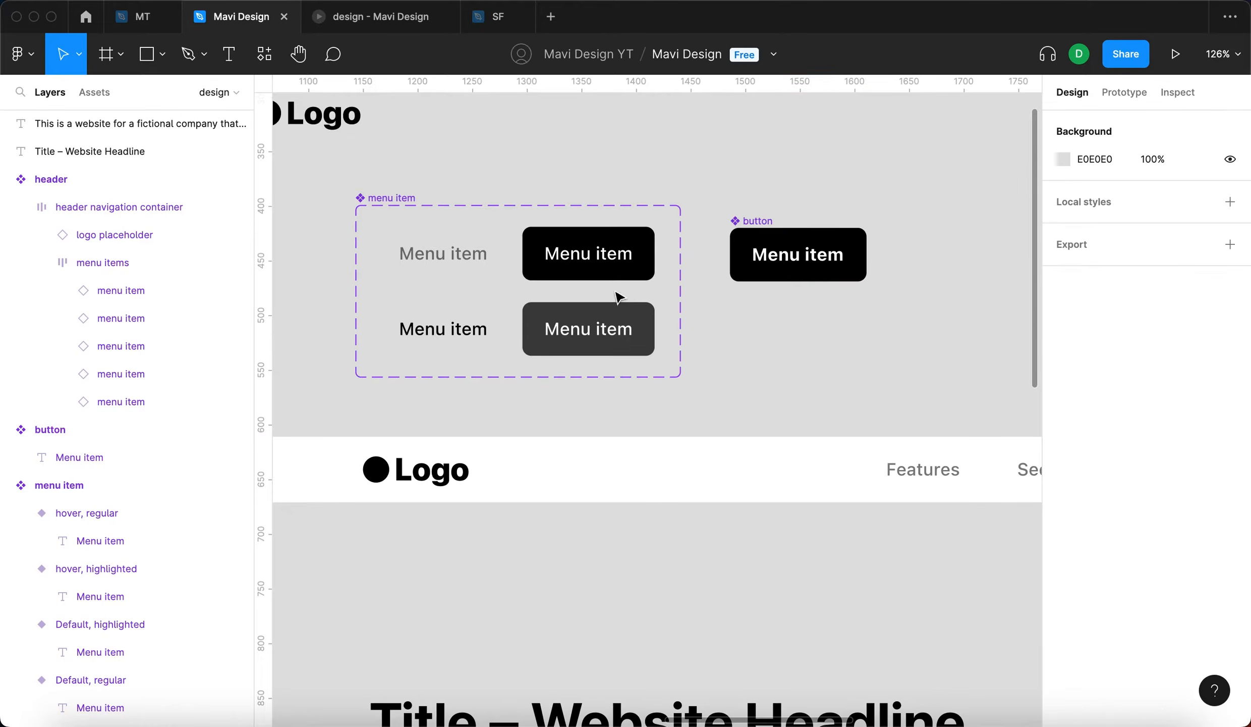
pyautogui.scroll(-5, 557, 269)
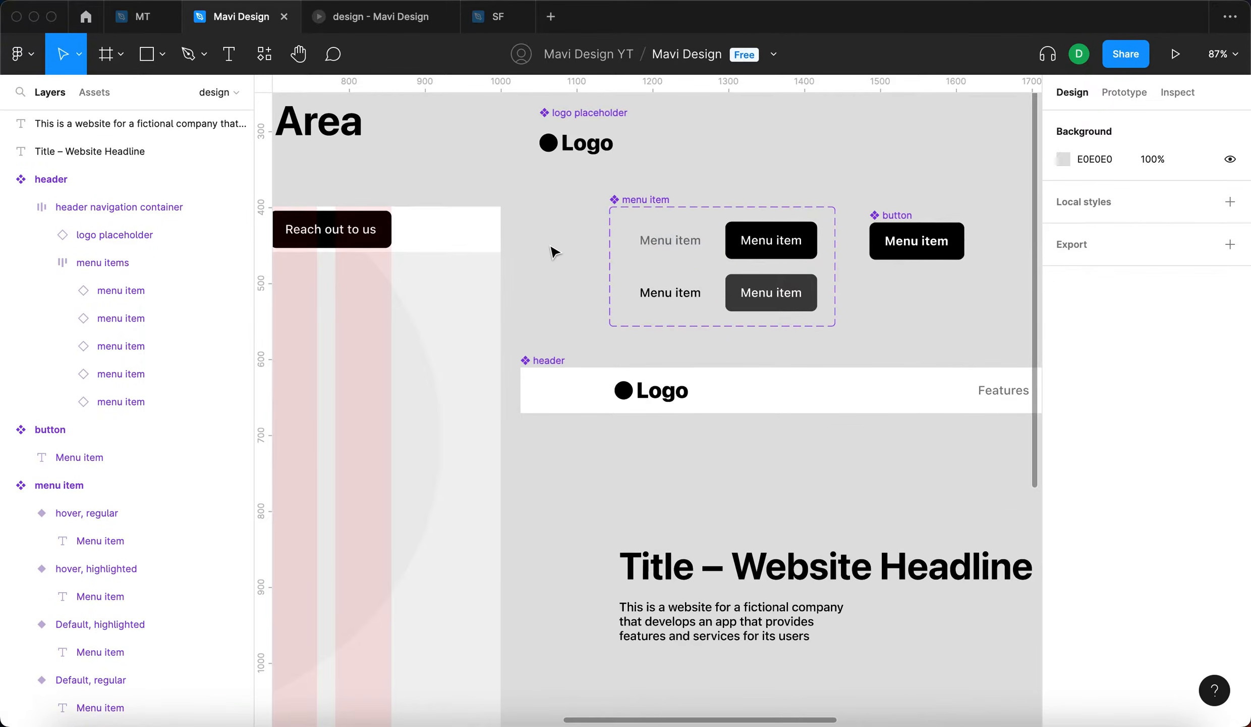
pyautogui.scroll(3, 696, 232)
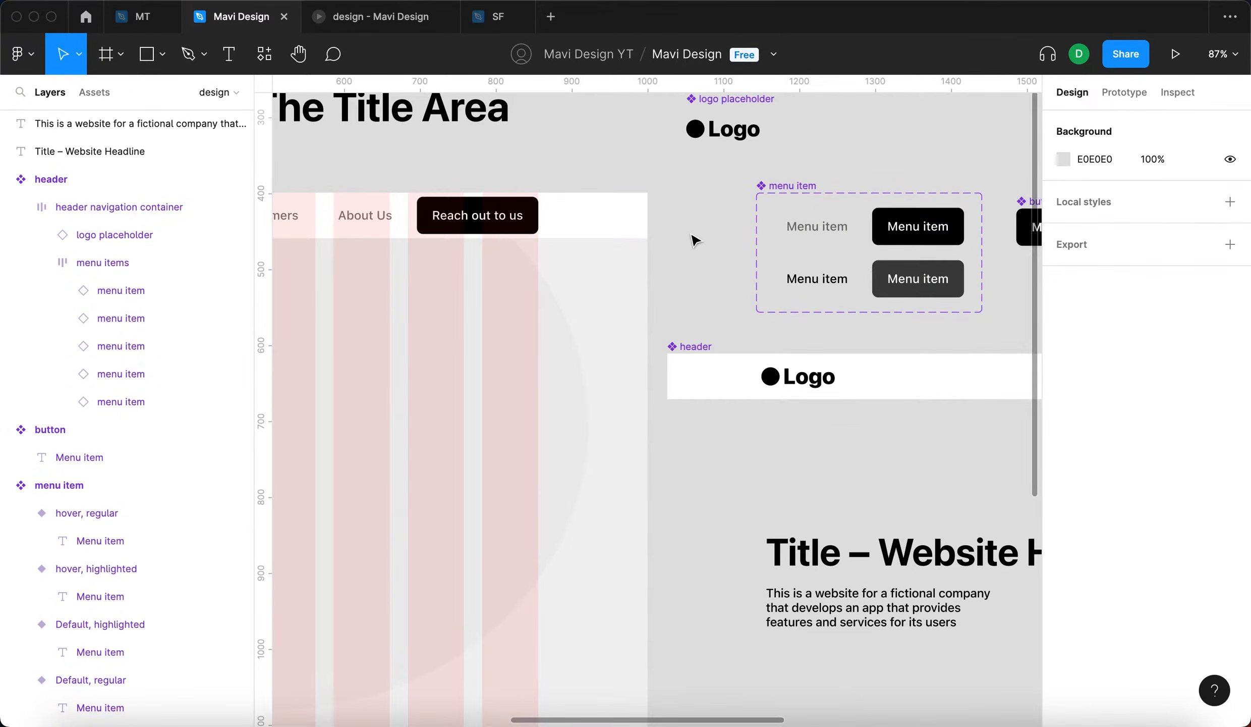
pyautogui.moveTo(693, 235); pyautogui.dragTo(352, 226)
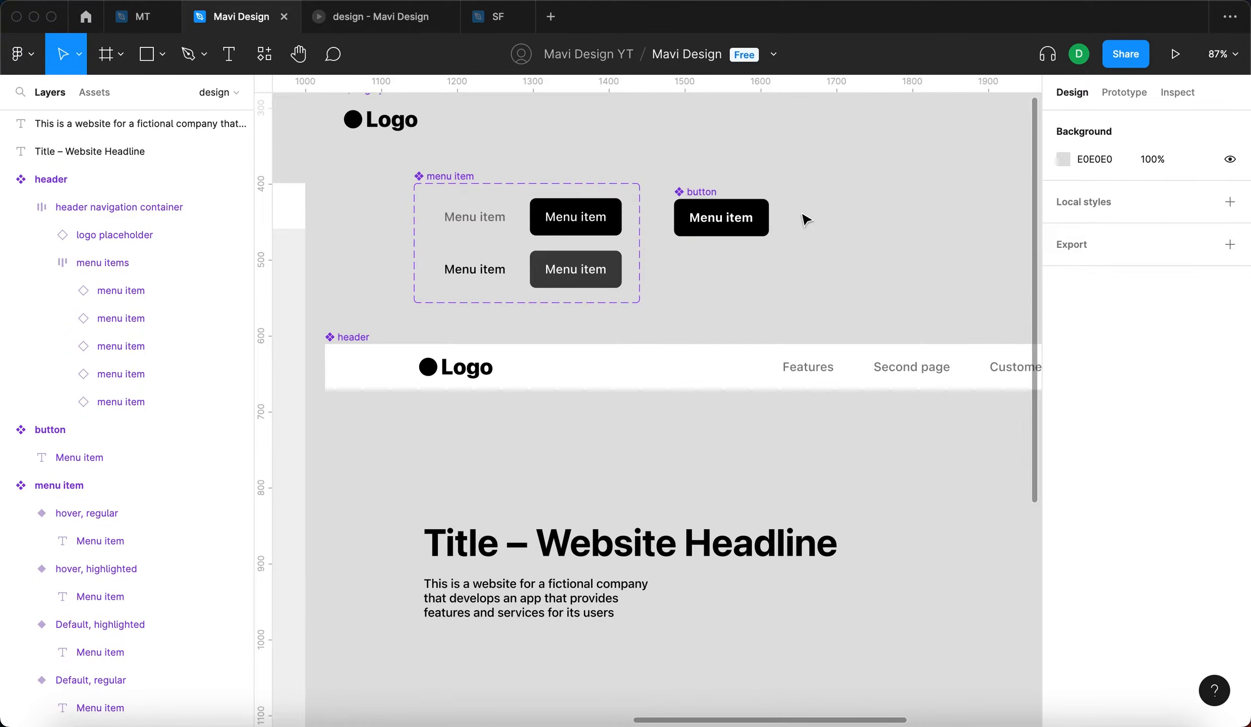
pyautogui.moveTo(767, 261); pyautogui.dragTo(850, 254)
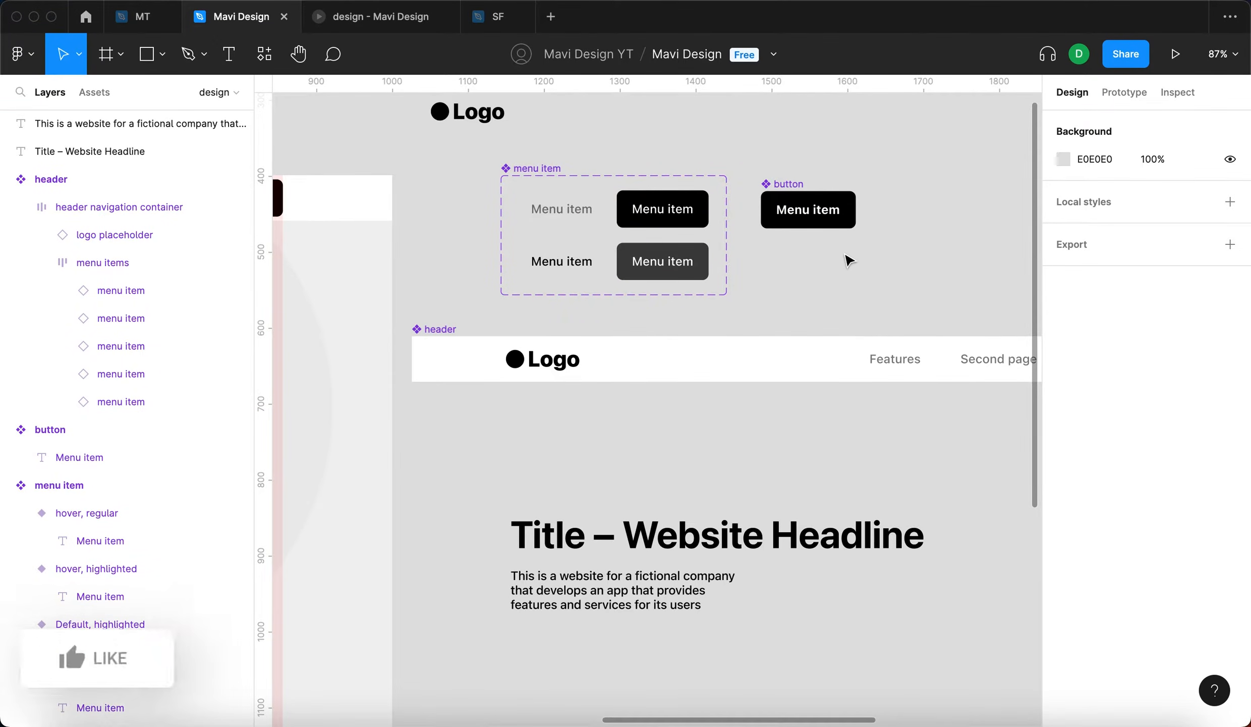
pyautogui.moveTo(940, 229); pyautogui.dragTo(829, 200)
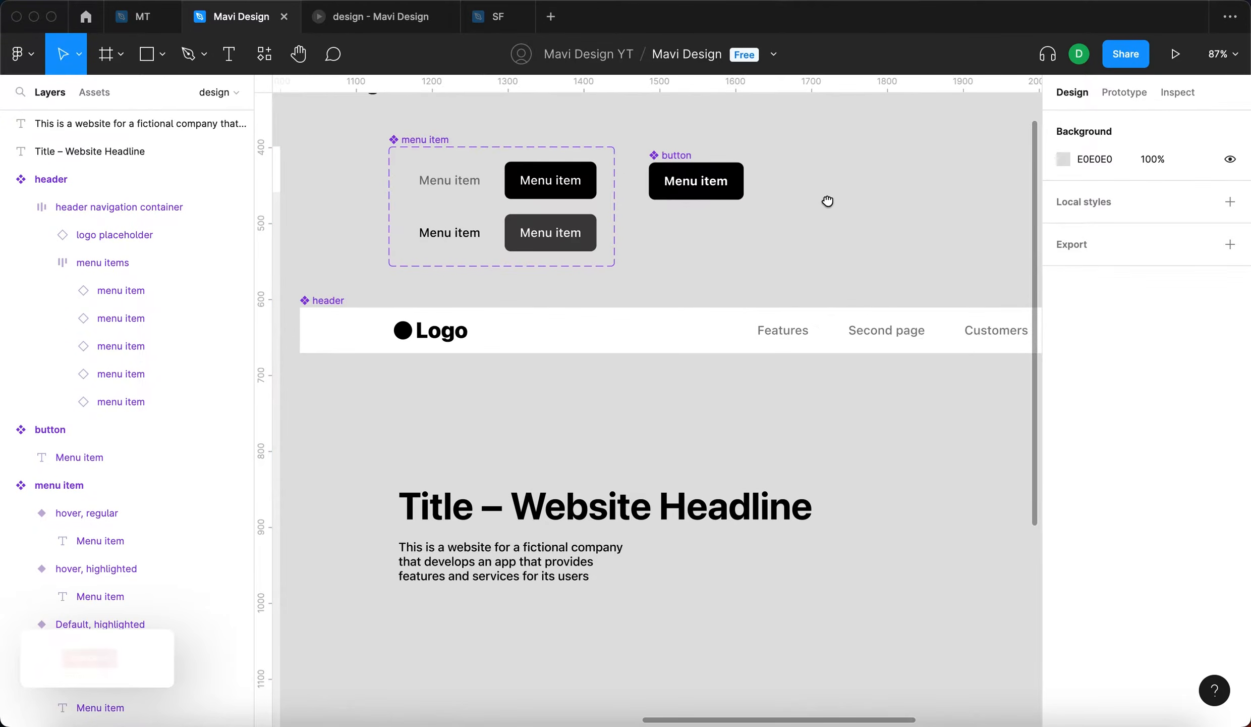
# - Create a text property named "button text" with the value "Button Text" from the button component's label
pyautogui.scroll(-1, 828, 203)
pyautogui.doubleClick(716, 164)
pyautogui.scroll(10, 669, 147)
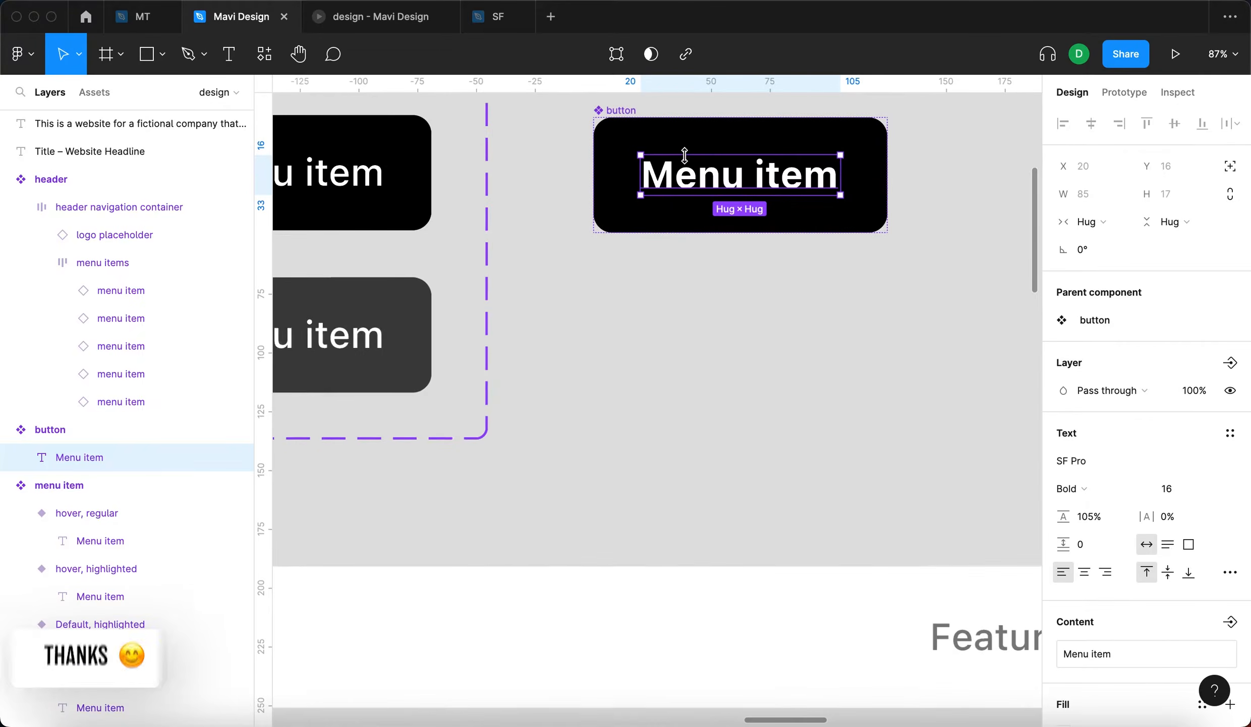
pyautogui.scroll(-3, 1137, 389)
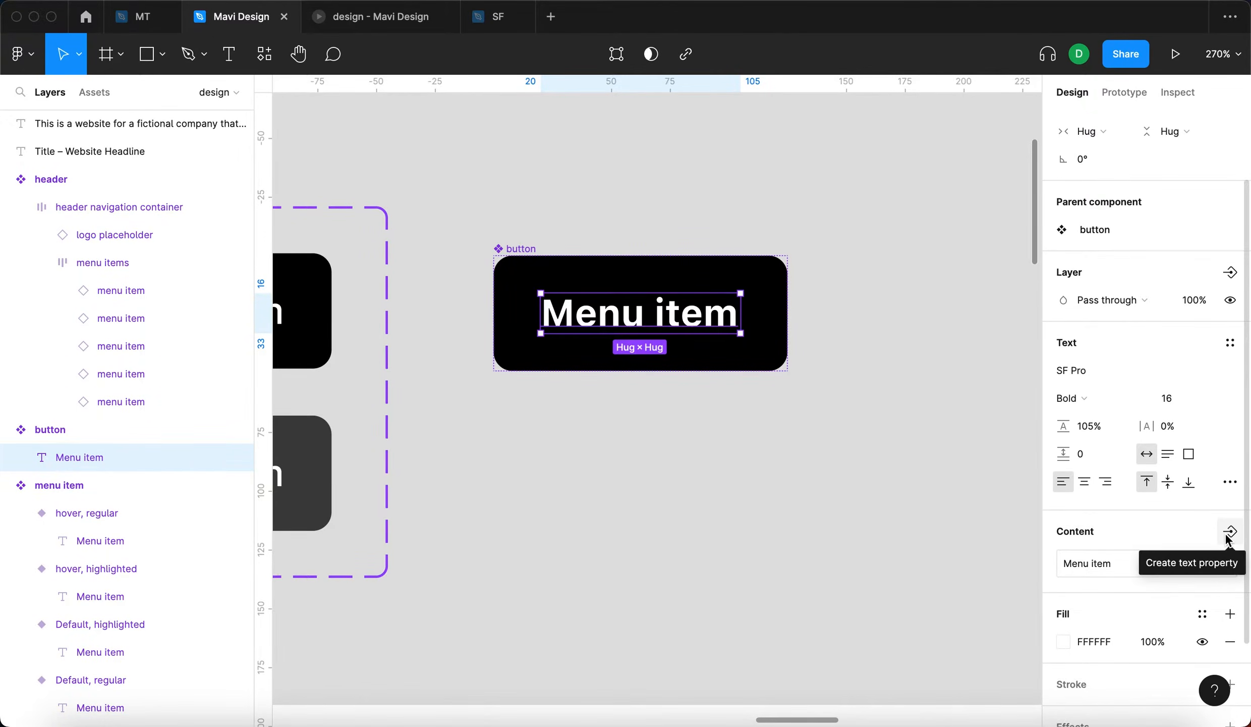
pyautogui.click(1229, 532)
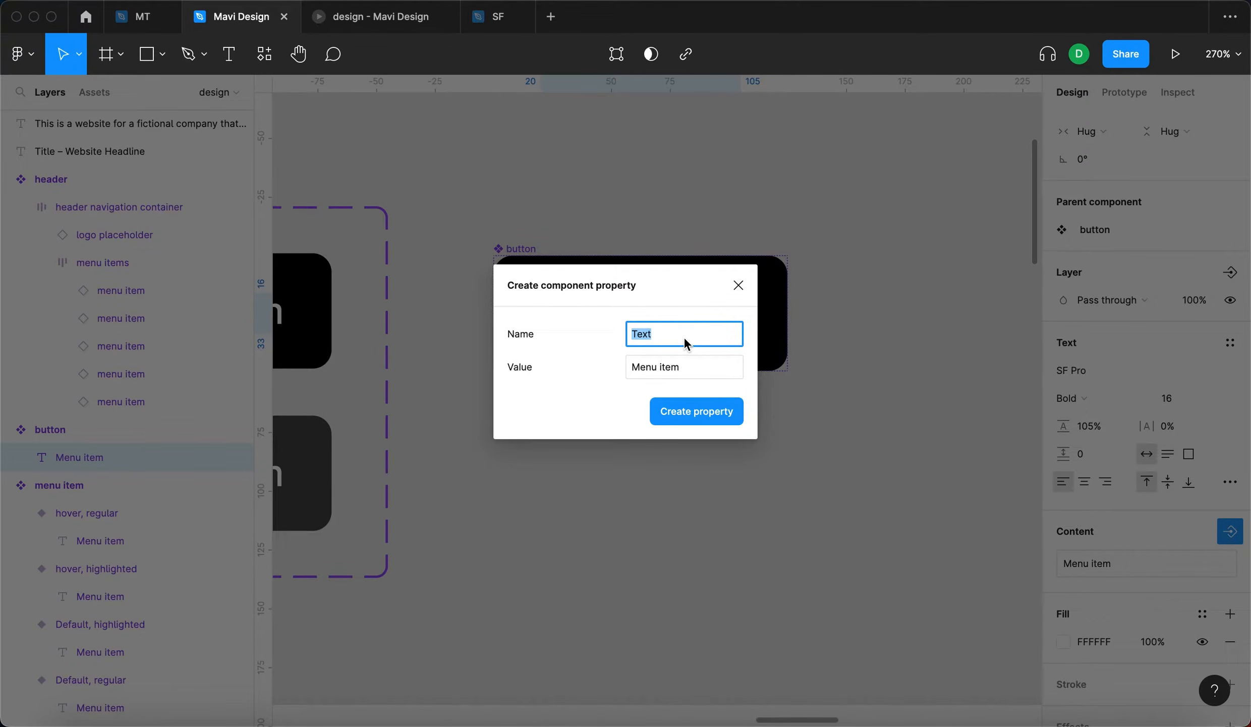
pyautogui.write('button ')
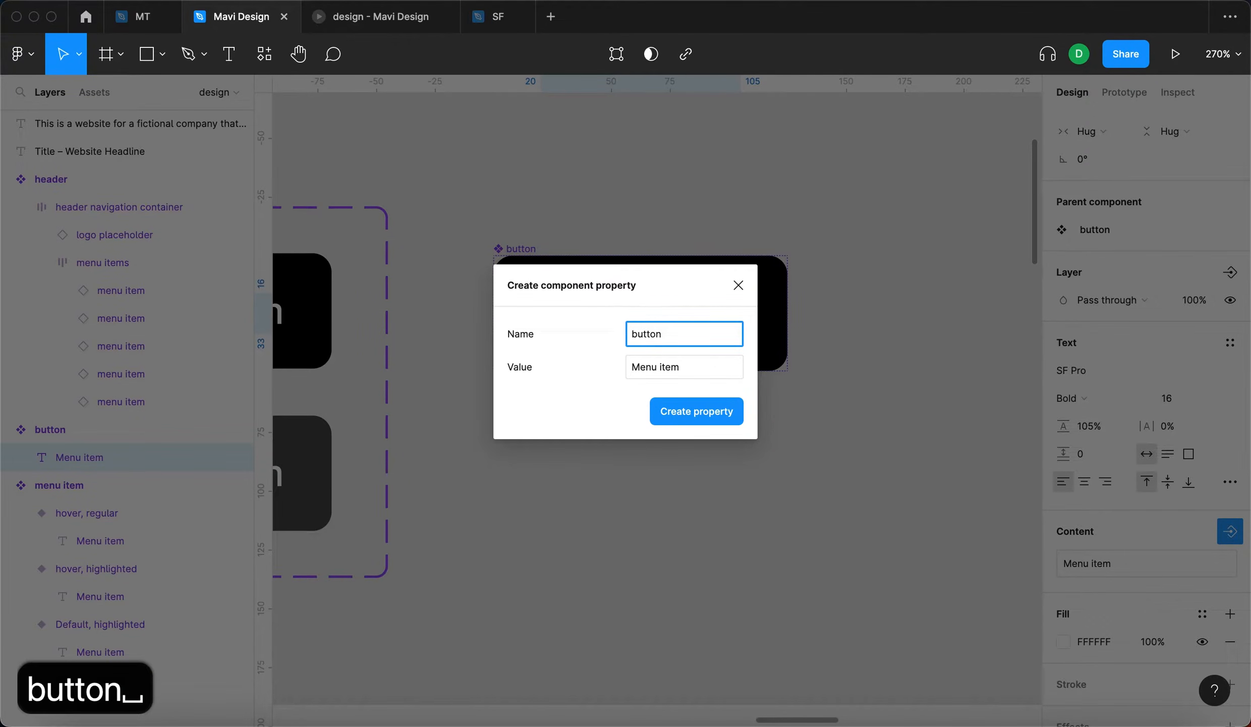
pyautogui.write('text')
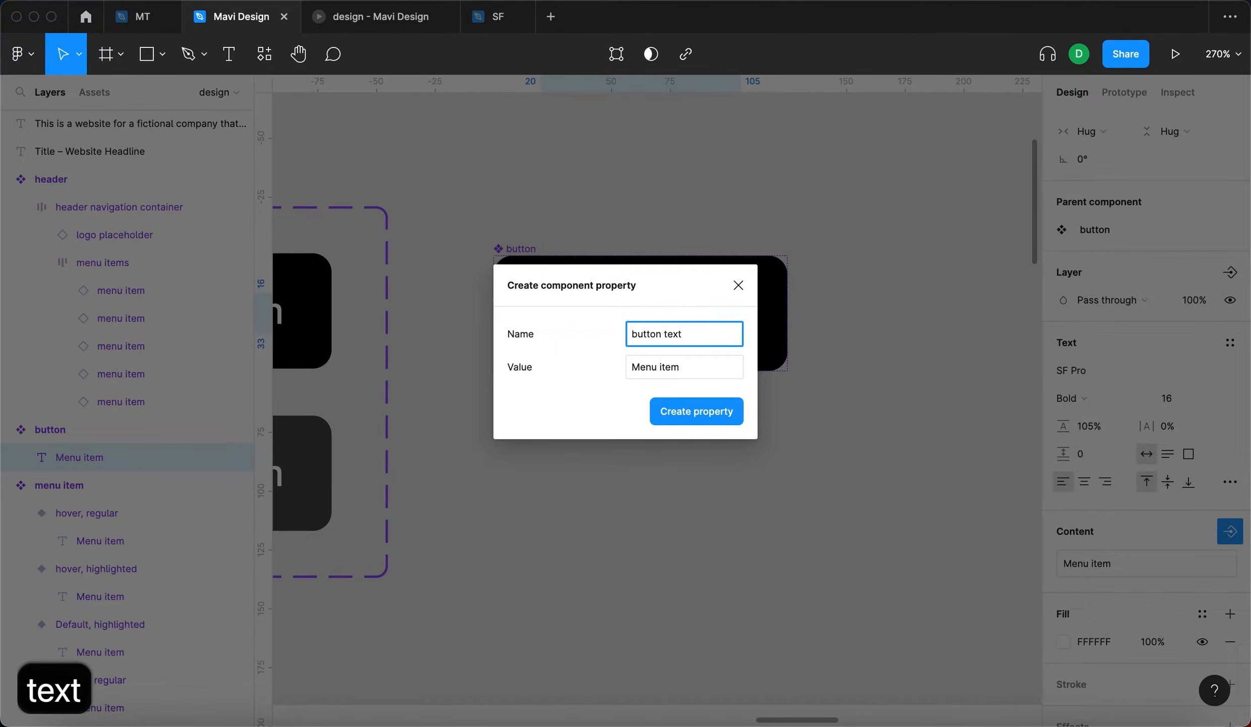
pyautogui.press('Tab')
pyautogui.write('Button Text')
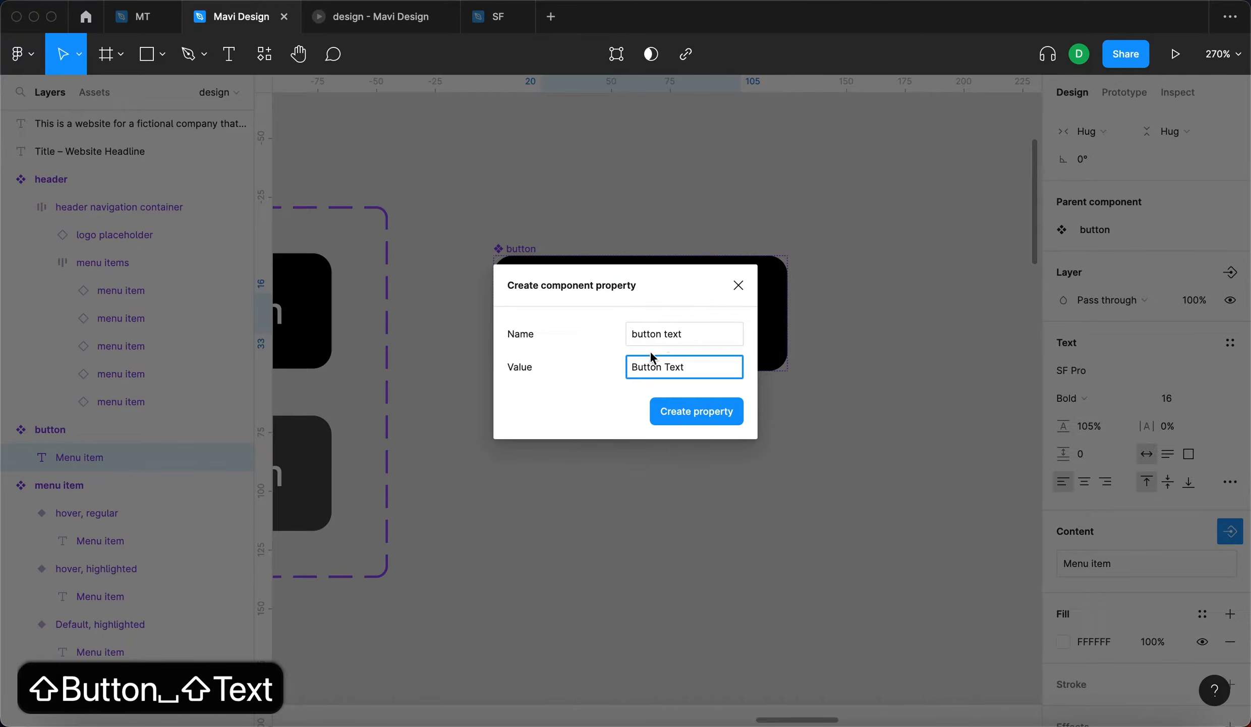
pyautogui.click(684, 418)
pyautogui.click(790, 549)
# - Place an instance of the button component below the description paragraph, aligned near its left edge
pyautogui.scroll(-5, 791, 549)
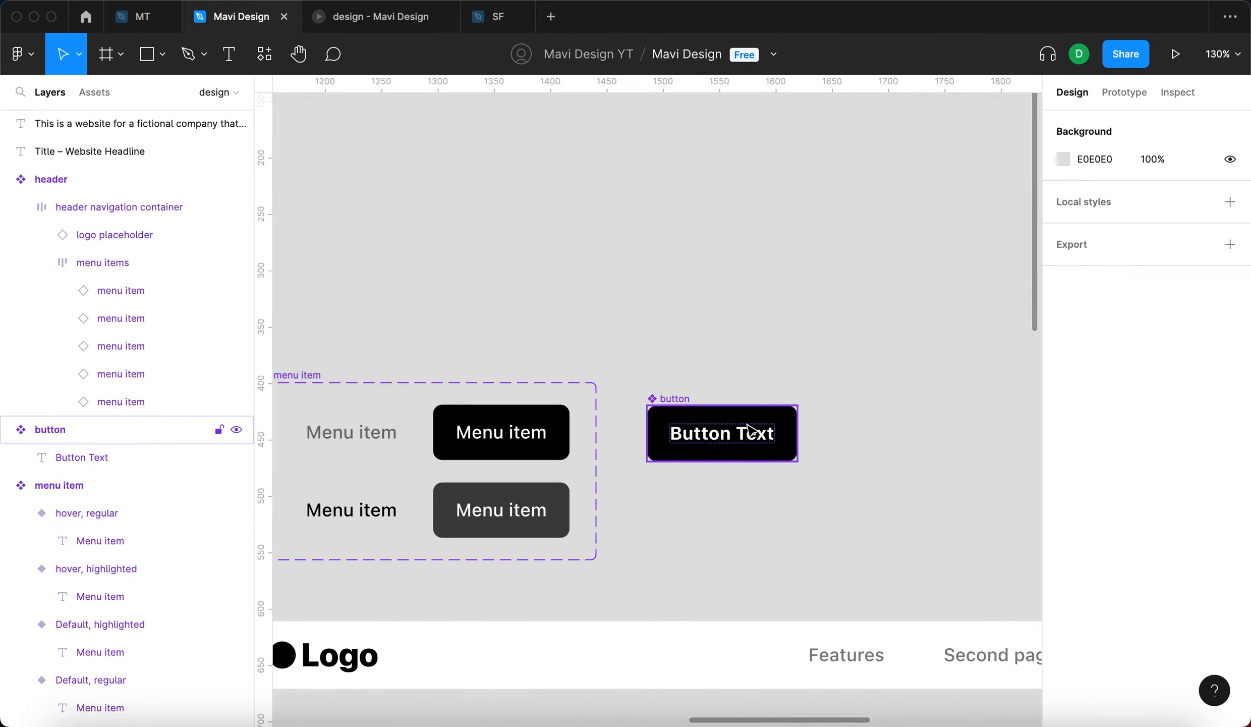
pyautogui.scroll(-2, 760, 362)
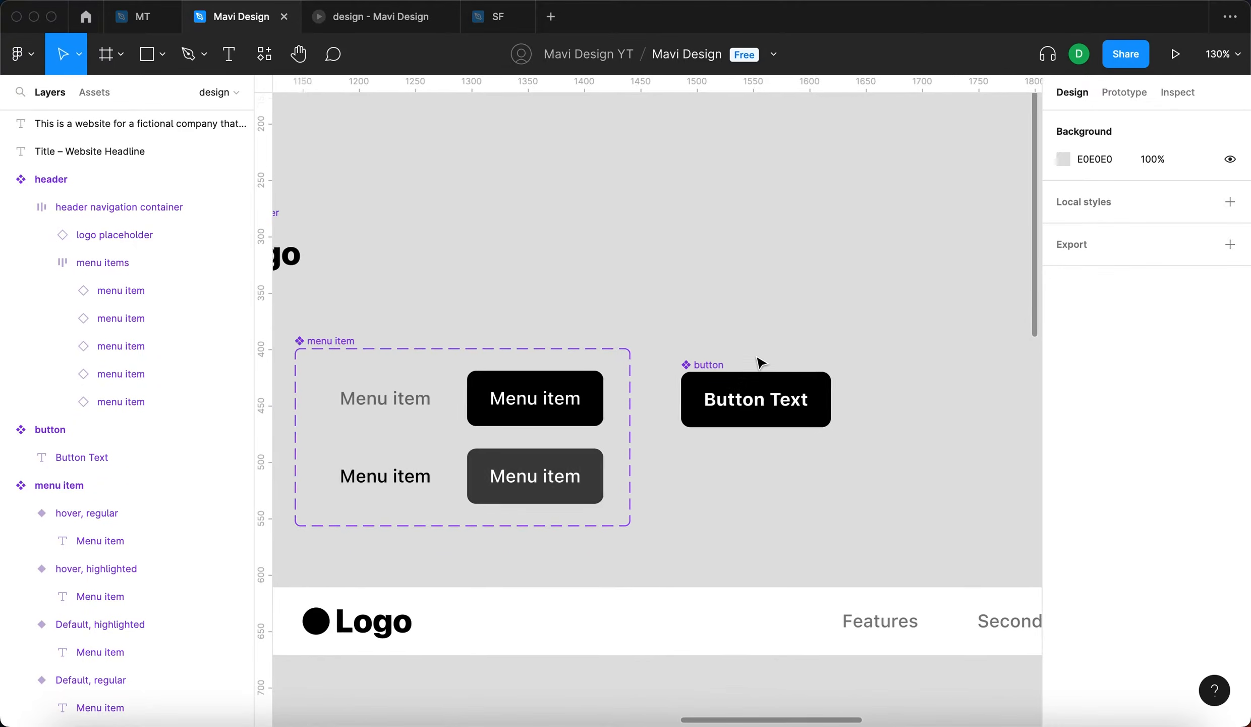
pyautogui.scroll(-5, 762, 364)
pyautogui.scroll(-8, 776, 434)
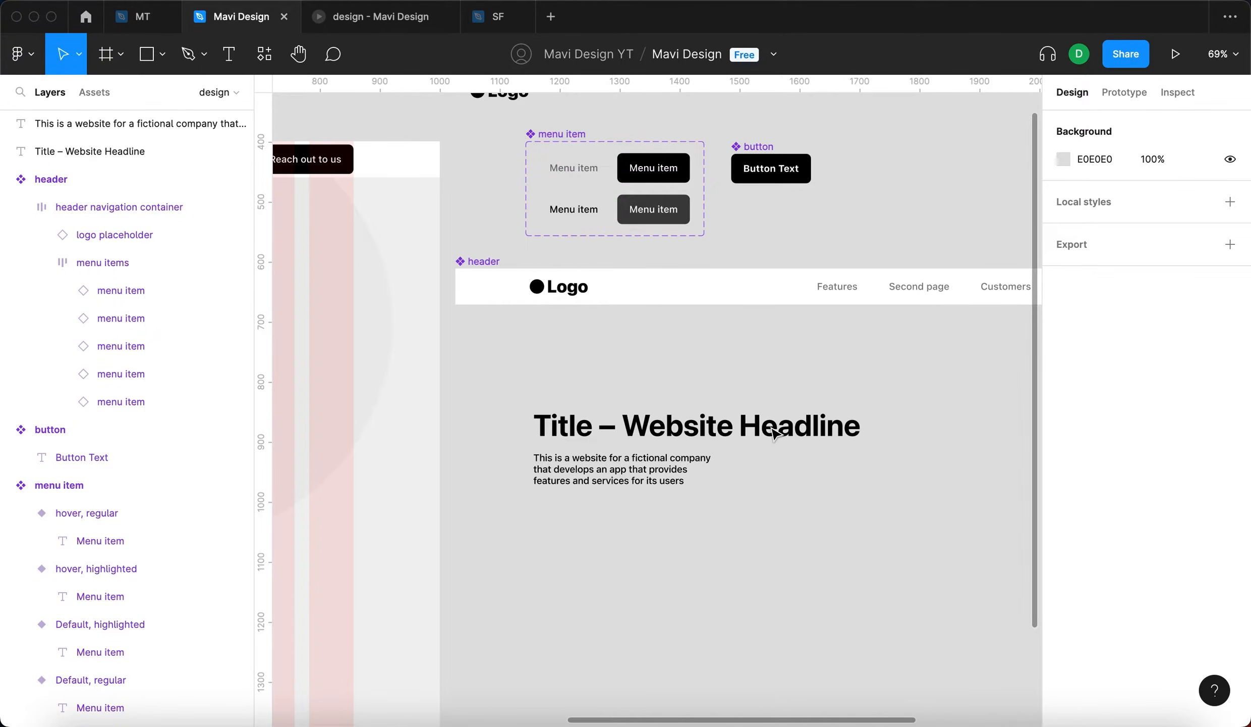
pyautogui.click(784, 177)
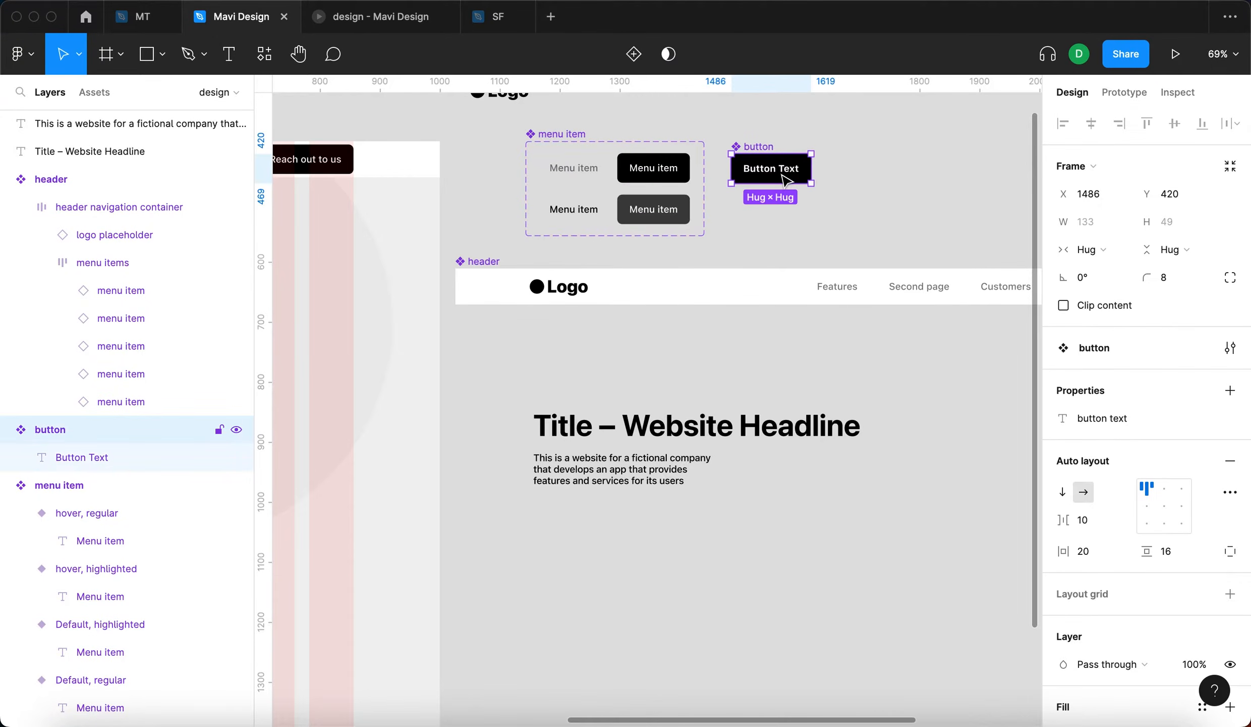
pyautogui.moveTo(784, 178); pyautogui.dragTo(593, 524)
pyautogui.click(620, 550)
pyautogui.click(601, 535)
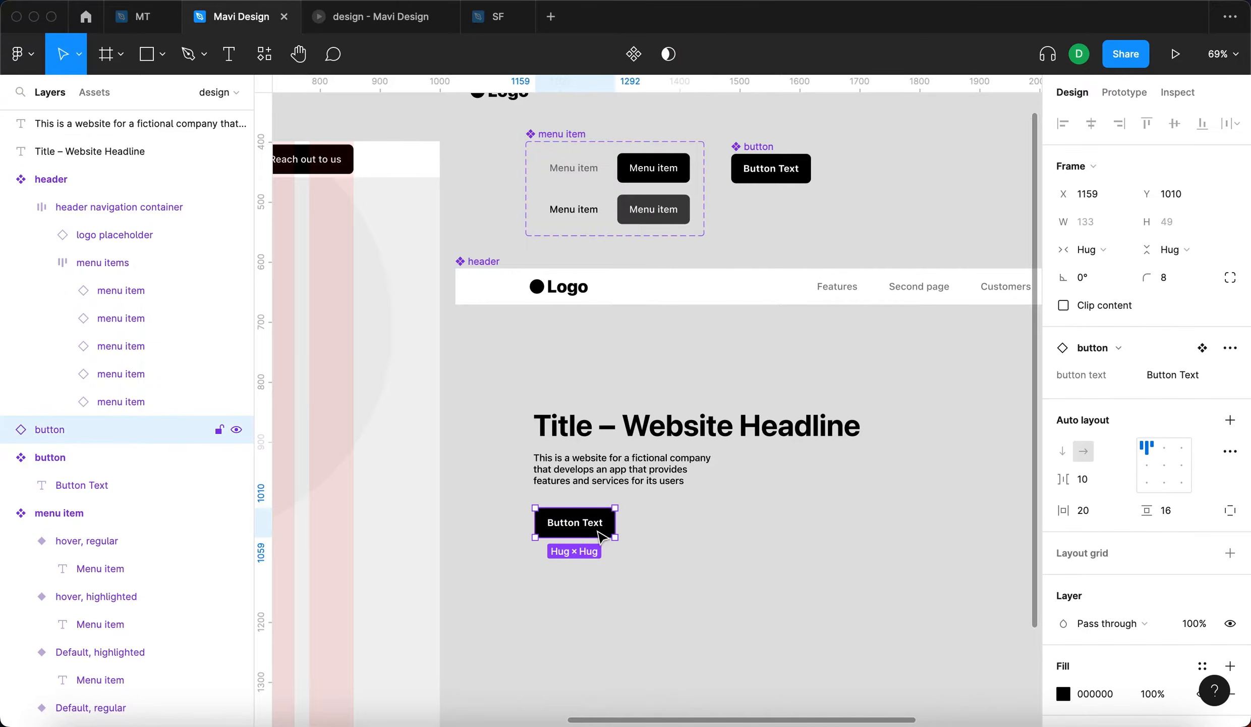
# - Set the button instance's text property to "Button Text right here"
pyautogui.click(1211, 376)
pyautogui.press('Right')
pyautogui.write('right here')
pyautogui.press('Return')
pyautogui.click(850, 583)
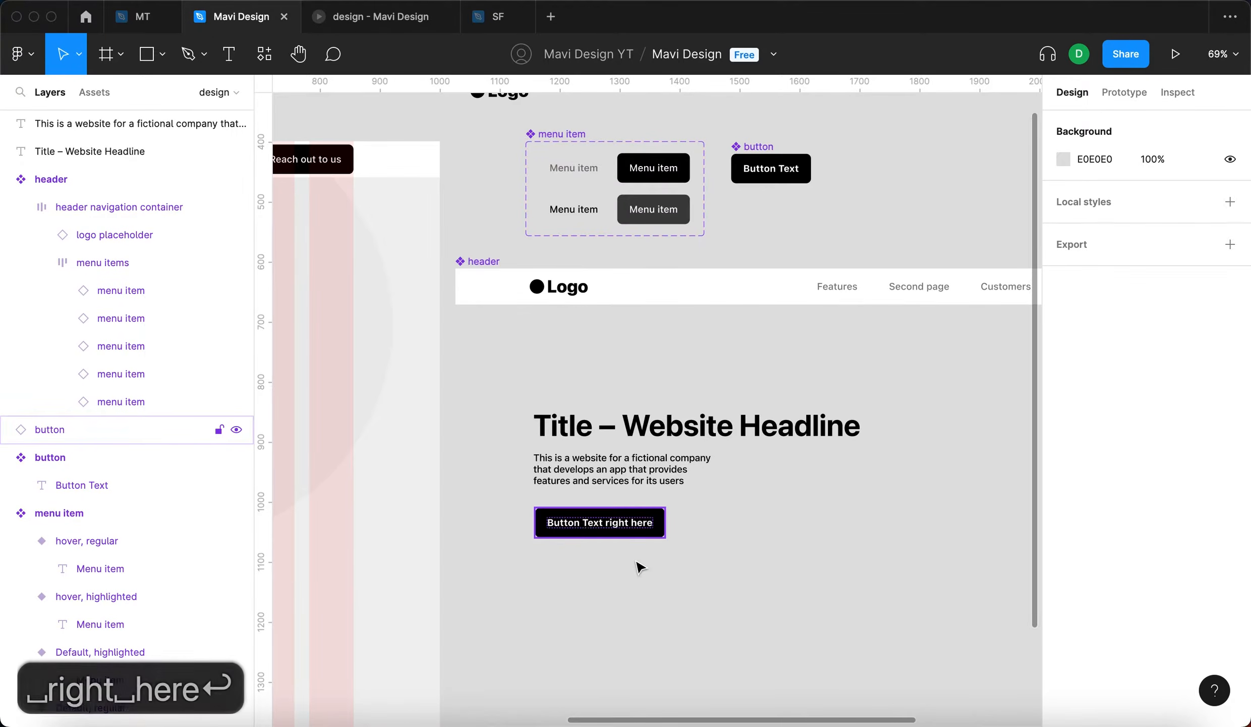
# - Set the button text property of the button instance below the description to "Learn more"
pyautogui.scroll(5, 651, 575)
pyautogui.click(567, 481)
pyautogui.click(1163, 391)
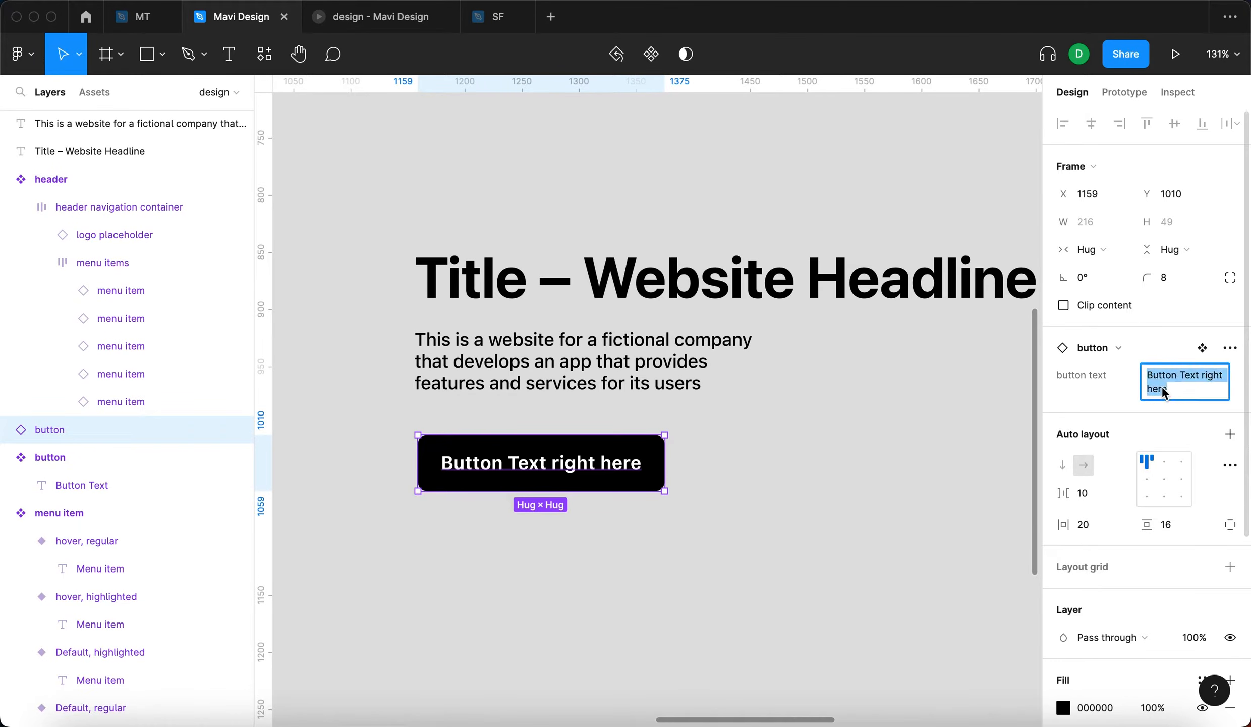
pyautogui.write('Learn more')
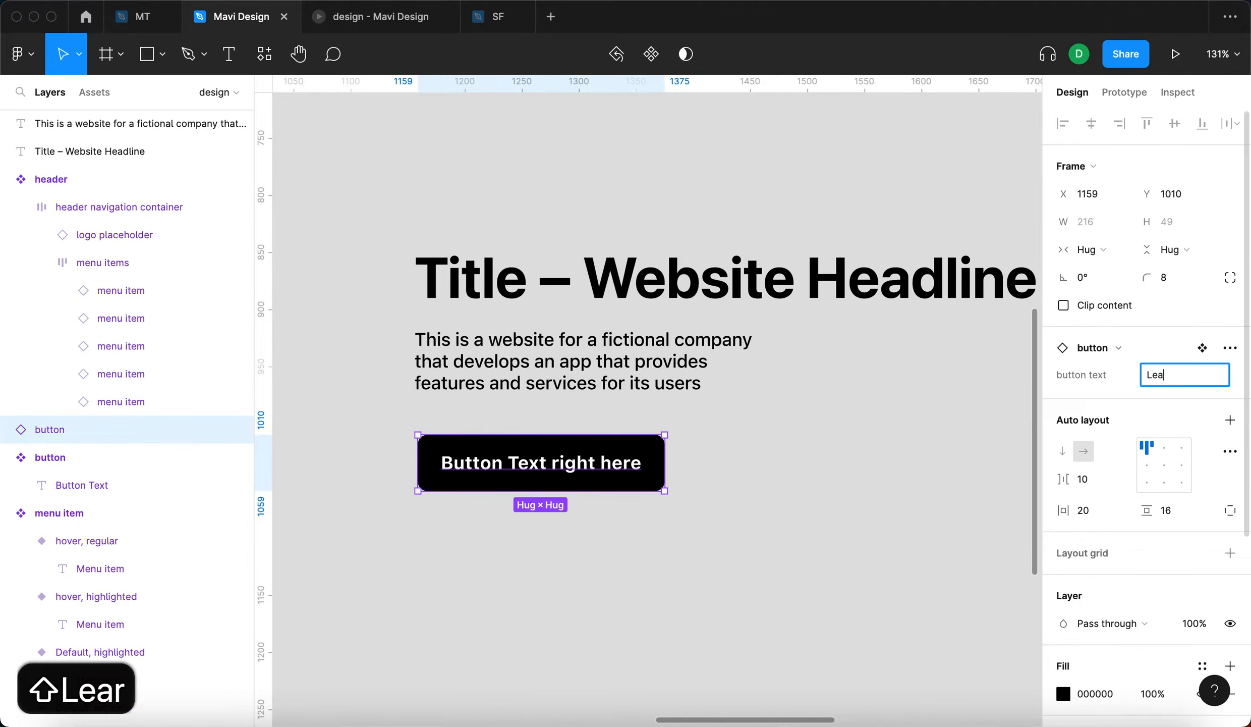
pyautogui.press('Return')
pyautogui.click(816, 570)
# - Examine the title area's overall layout and the button instance beneath the description paragraph
pyautogui.scroll(-5, 816, 570)
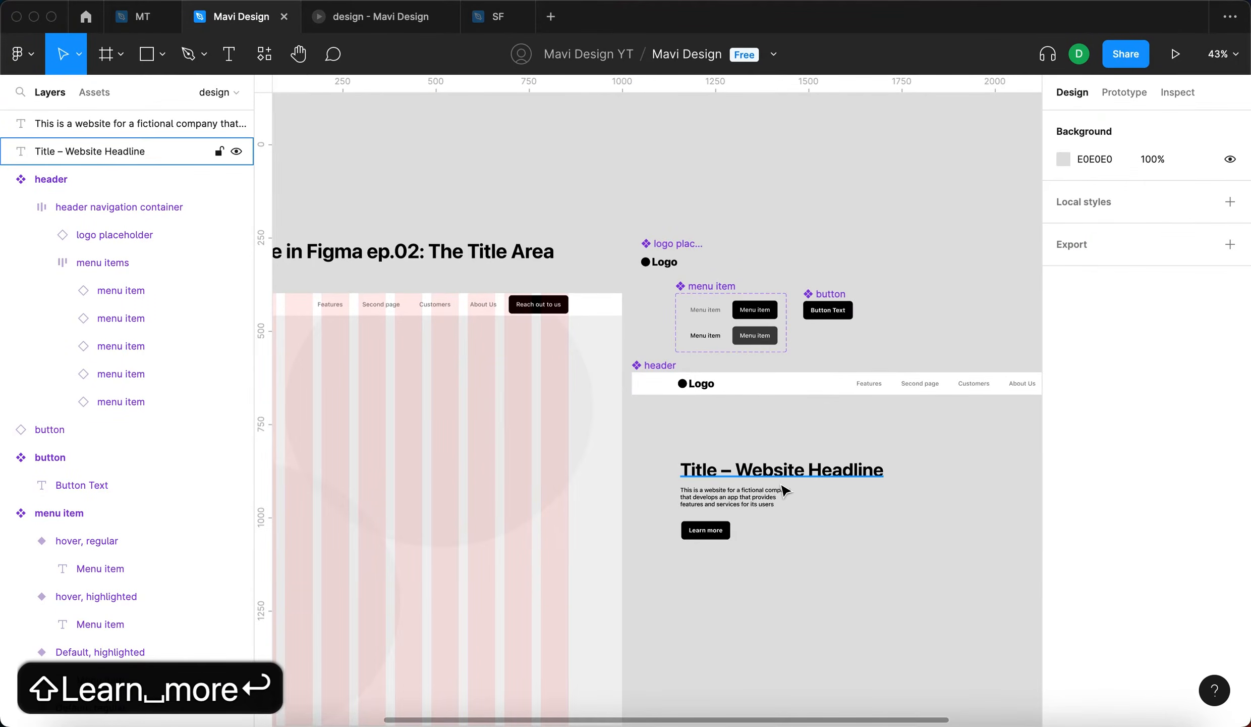
pyautogui.scroll(4, 787, 454)
pyautogui.scroll(-2, 838, 490)
pyautogui.hscroll(3, 838, 489)
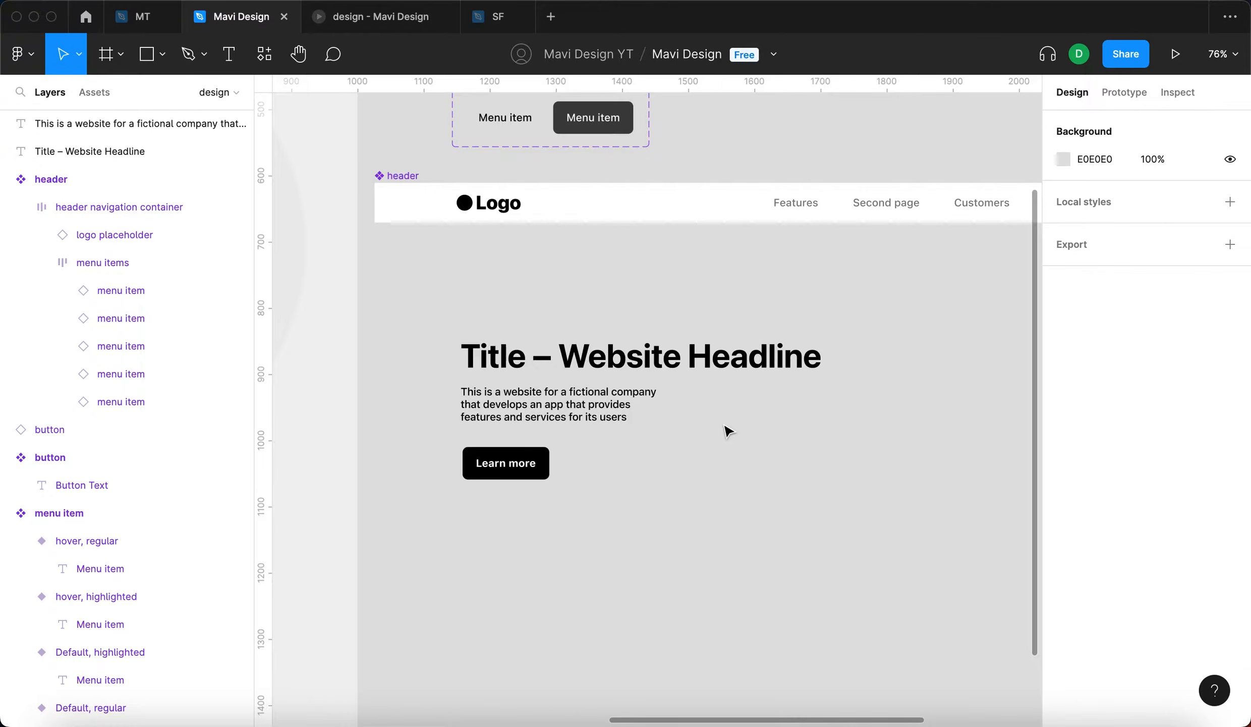
pyautogui.scroll(-4, 706, 439)
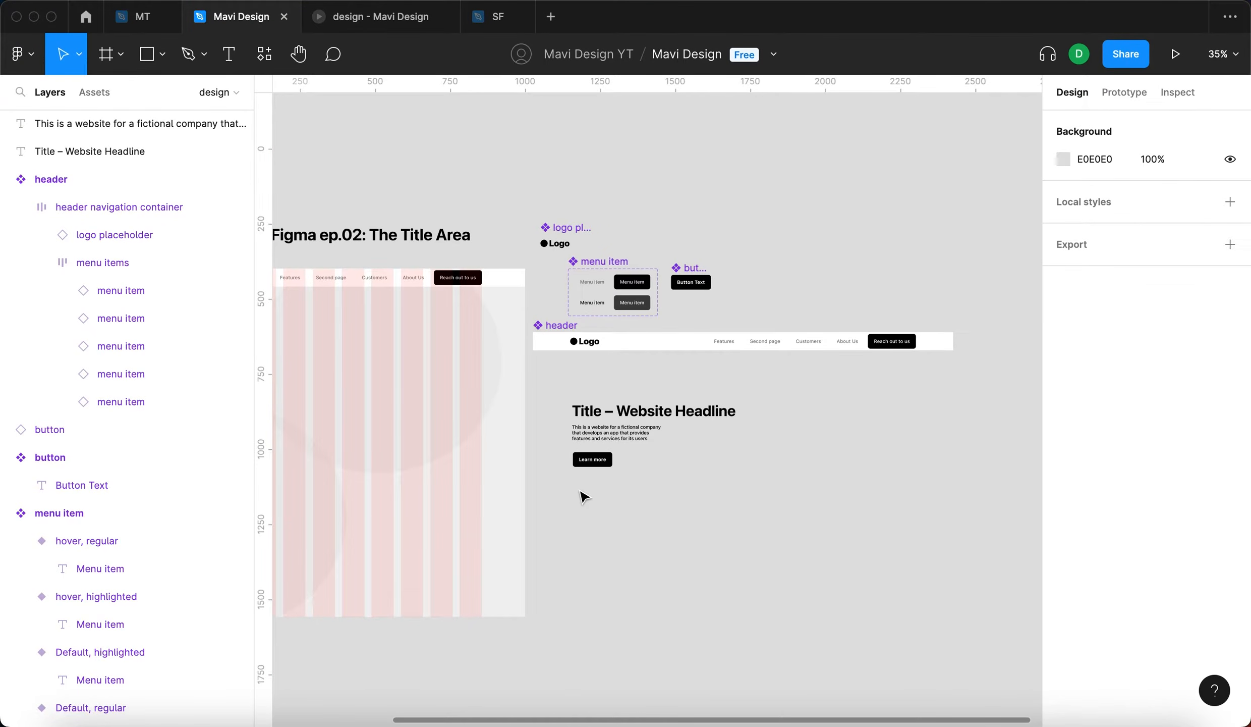
pyautogui.scroll(-2, 671, 512)
pyautogui.hscroll(1, 671, 512)
pyautogui.scroll(3, 687, 512)
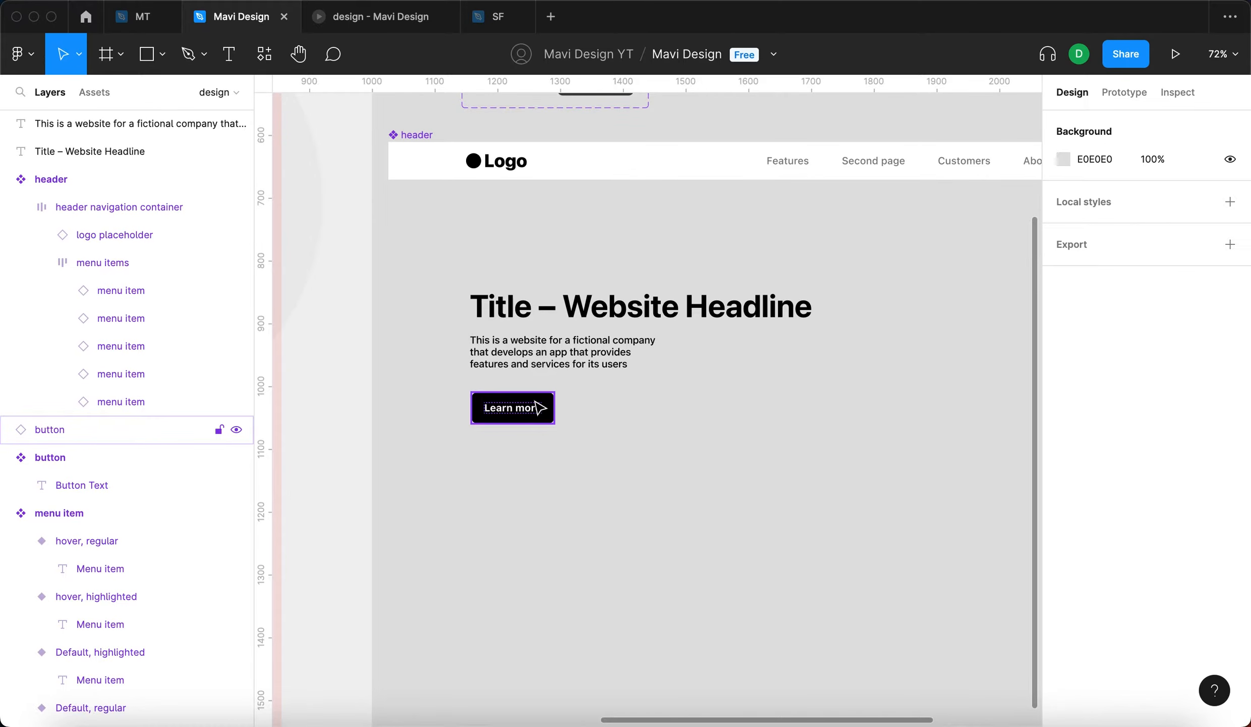
pyautogui.scroll(2, 701, 453)
pyautogui.hscroll(2, 702, 453)
pyautogui.click(679, 418)
pyautogui.click(542, 484)
pyautogui.click(398, 497)
pyautogui.scroll(5, 480, 576)
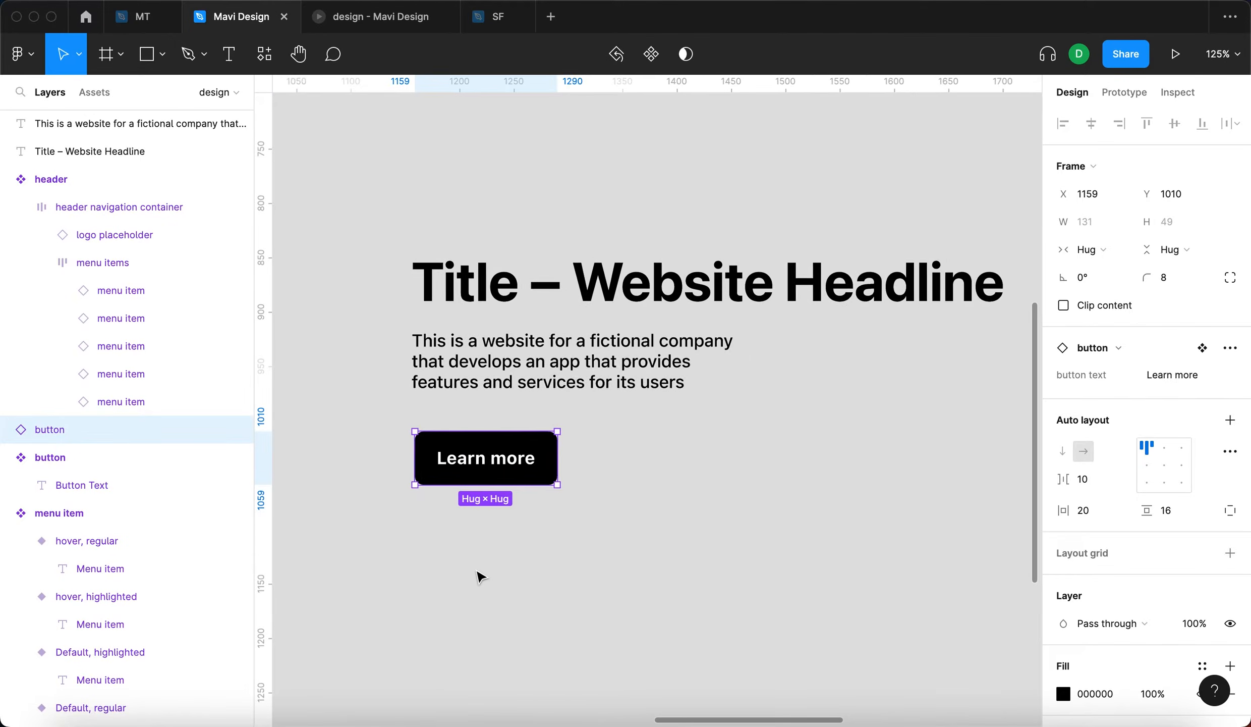
pyautogui.hscroll(-1, 480, 575)
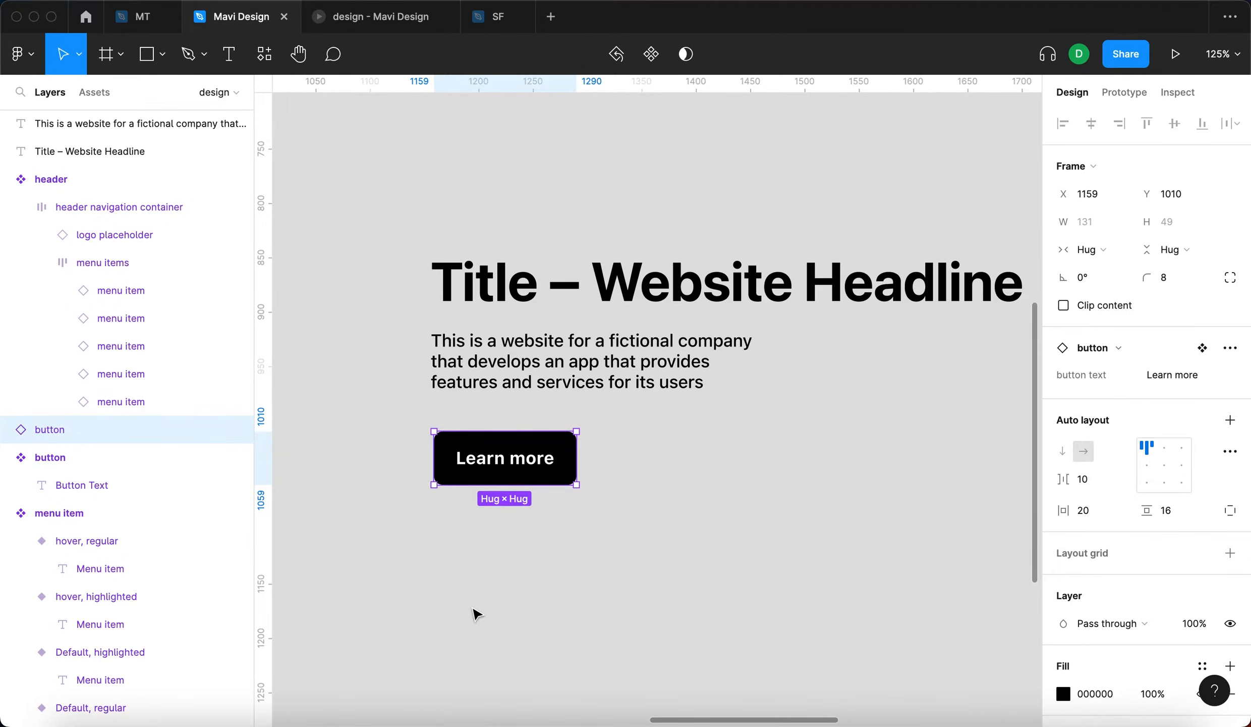
# - Move the main button component slightly closer to the menu item set
pyautogui.scroll(-5, 475, 611)
pyautogui.moveTo(648, 233); pyautogui.dragTo(642, 230)
pyautogui.click(624, 649)
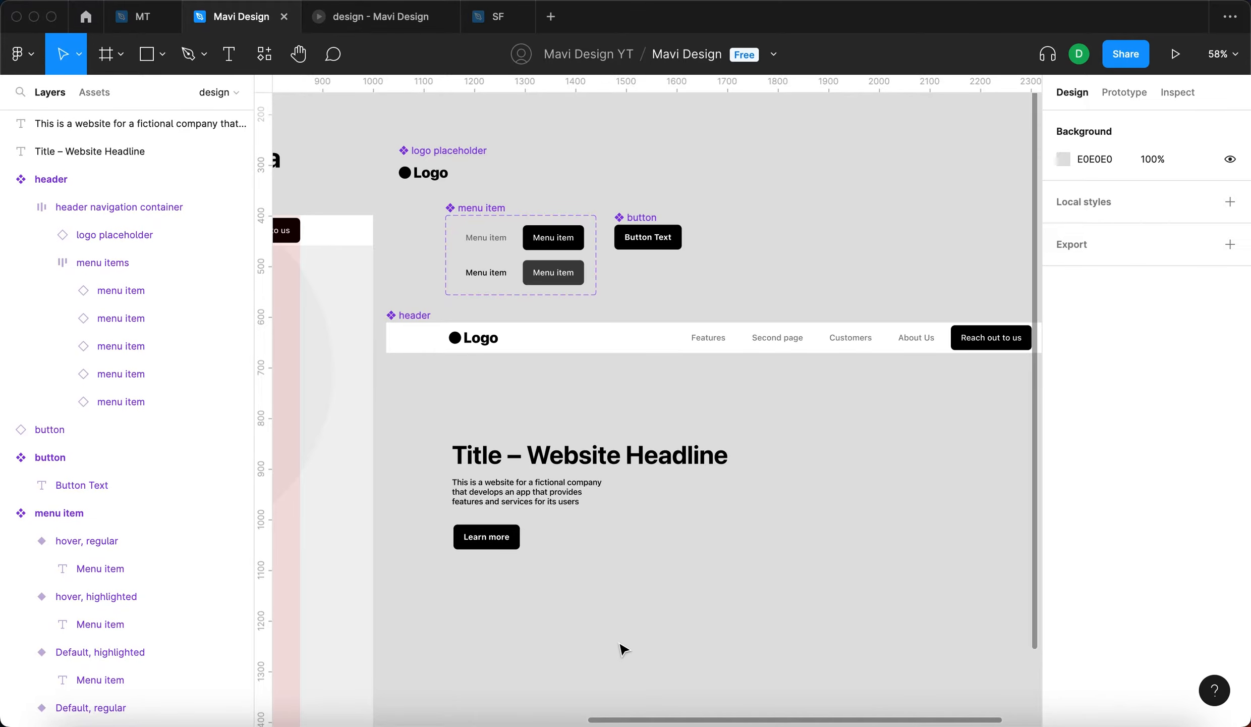
# - Examine the headline's text settings and its placement above the description paragraph
pyautogui.click(550, 457)
pyautogui.scroll(5, 555, 456)
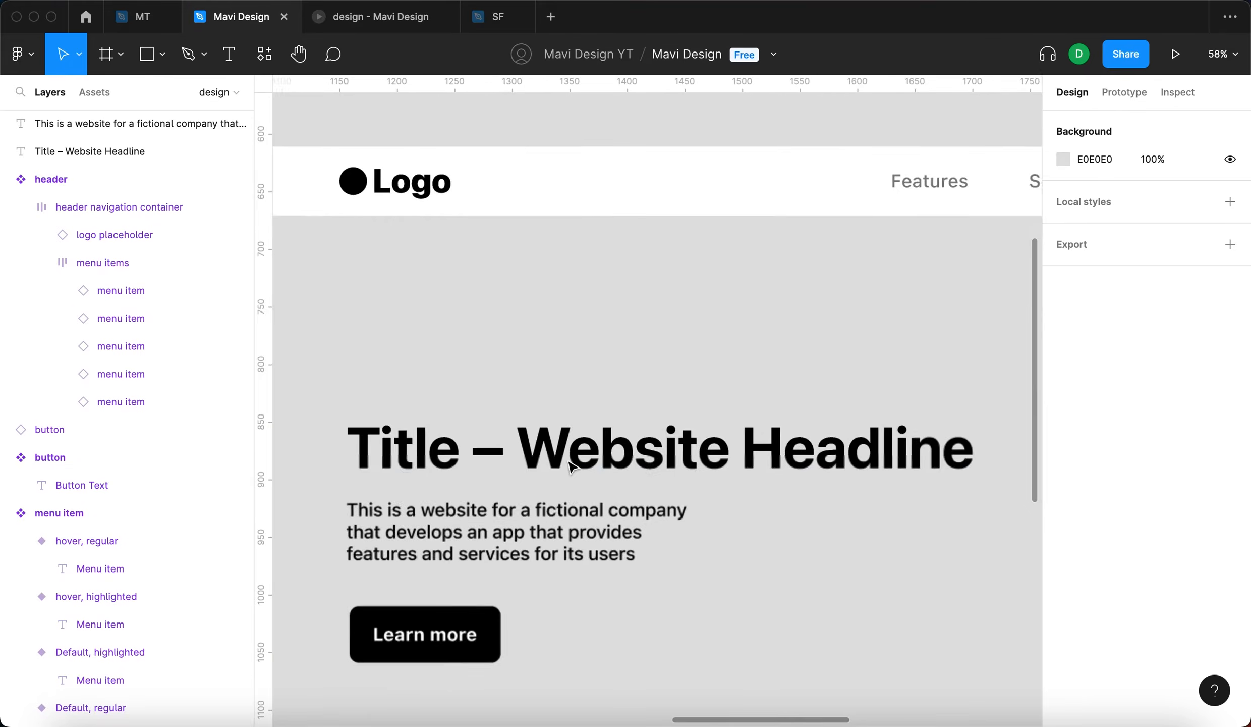
pyautogui.scroll(-3, 612, 391)
pyautogui.click(869, 430)
pyautogui.click(813, 293)
pyautogui.moveTo(808, 425); pyautogui.dragTo(766, 427)
pyautogui.hscroll(2, 762, 430)
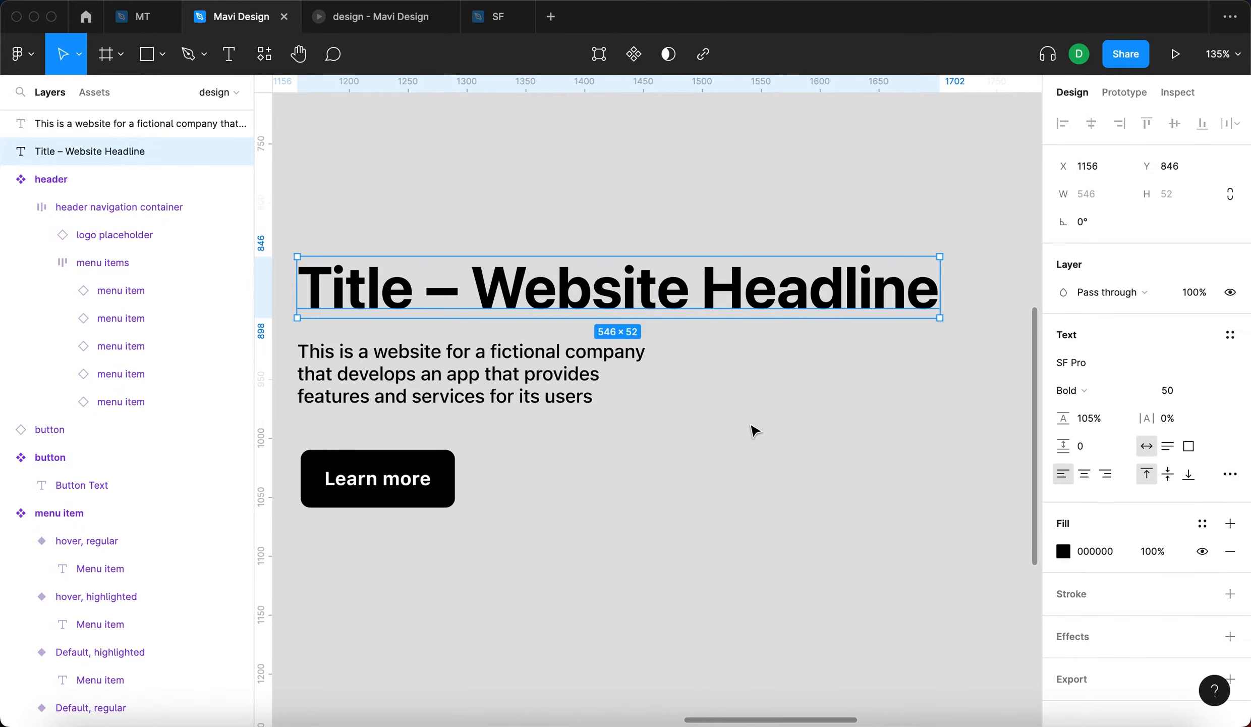
pyautogui.scroll(-1, 736, 439)
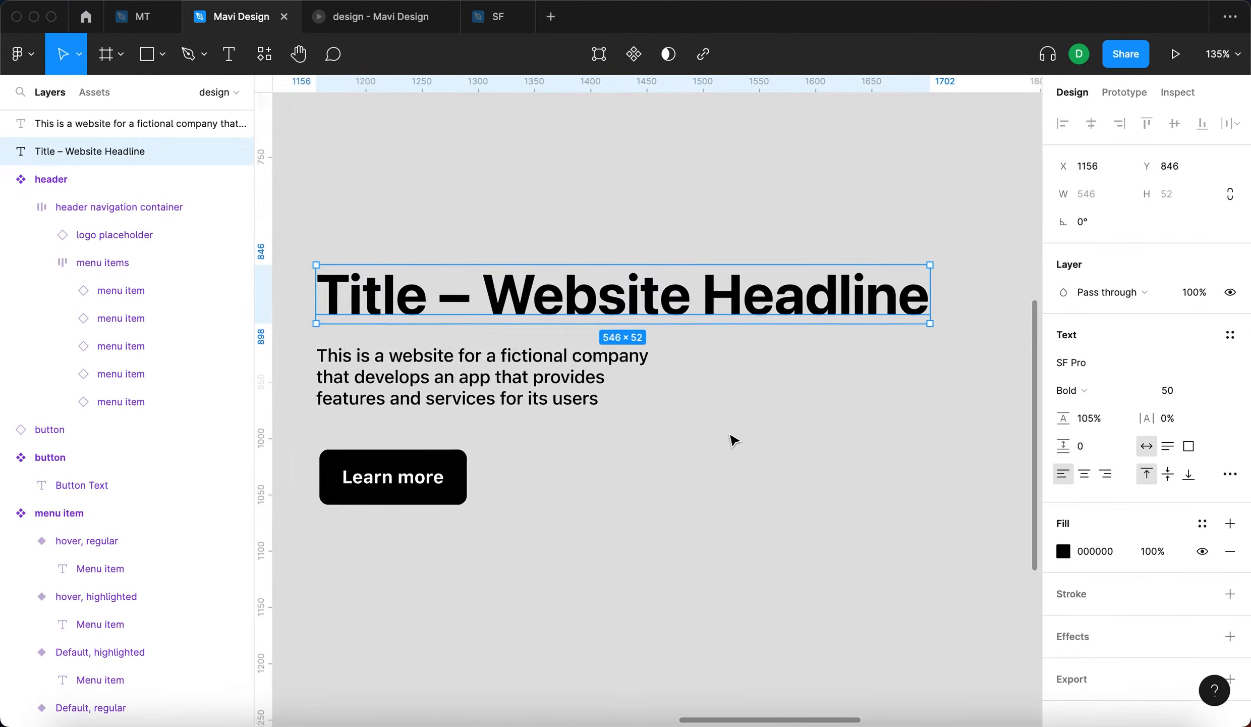
pyautogui.scroll(-5, 733, 439)
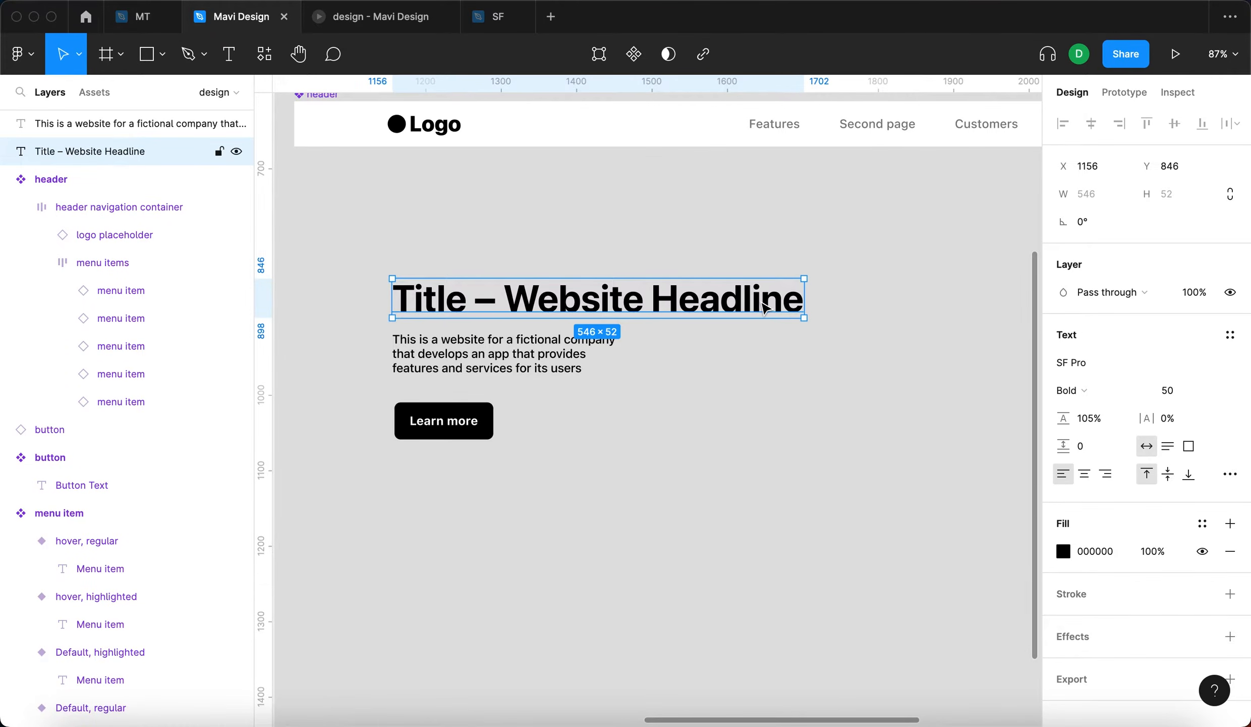
pyautogui.press('Escape')
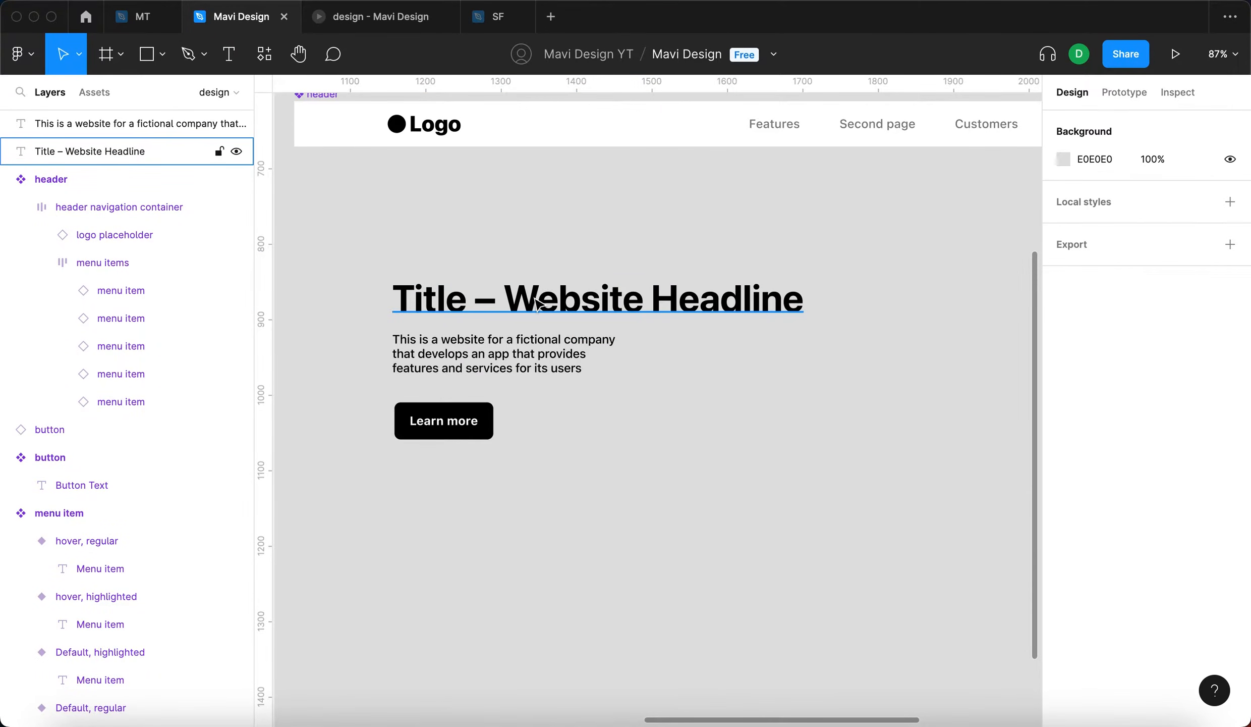
# - Duplicate the headline to the right of the original and replace the copy's text with "H1"
pyautogui.click(538, 302)
pyautogui.click(567, 228)
pyautogui.moveTo(406, 300); pyautogui.dragTo(845, 305)
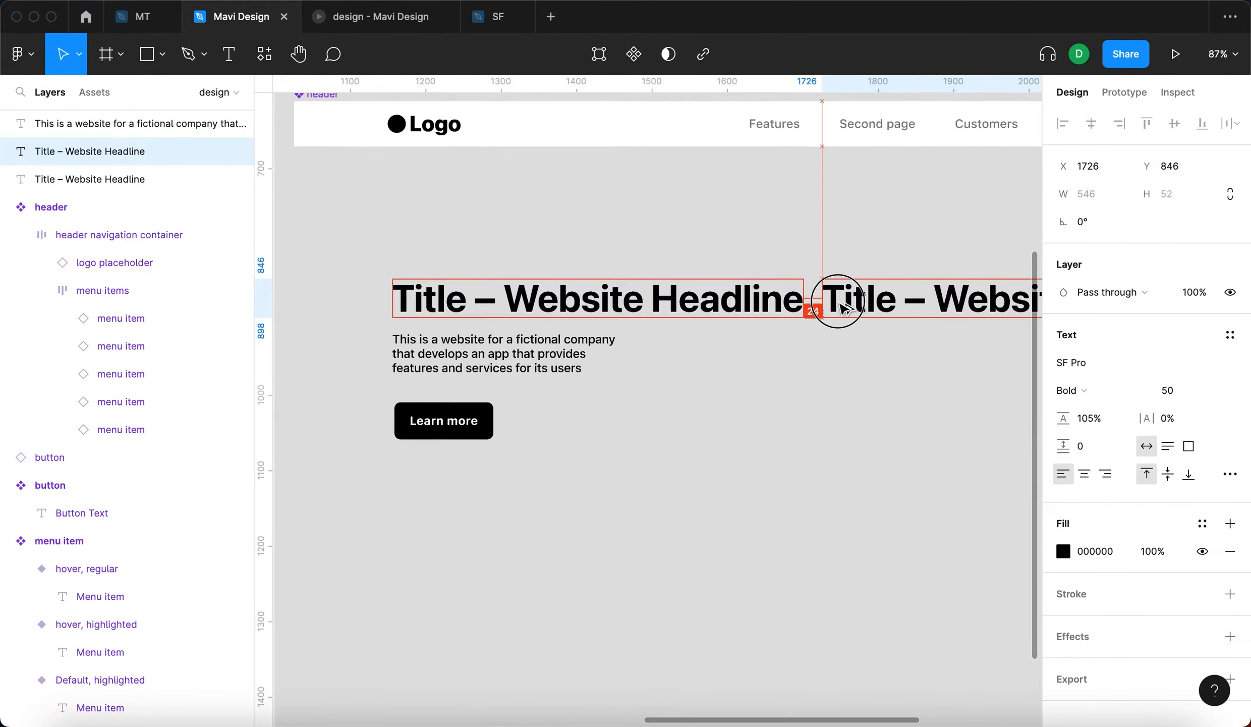
pyautogui.click(900, 234)
pyautogui.hscroll(3, 852, 288)
pyautogui.doubleClick(844, 294)
pyautogui.write('H')
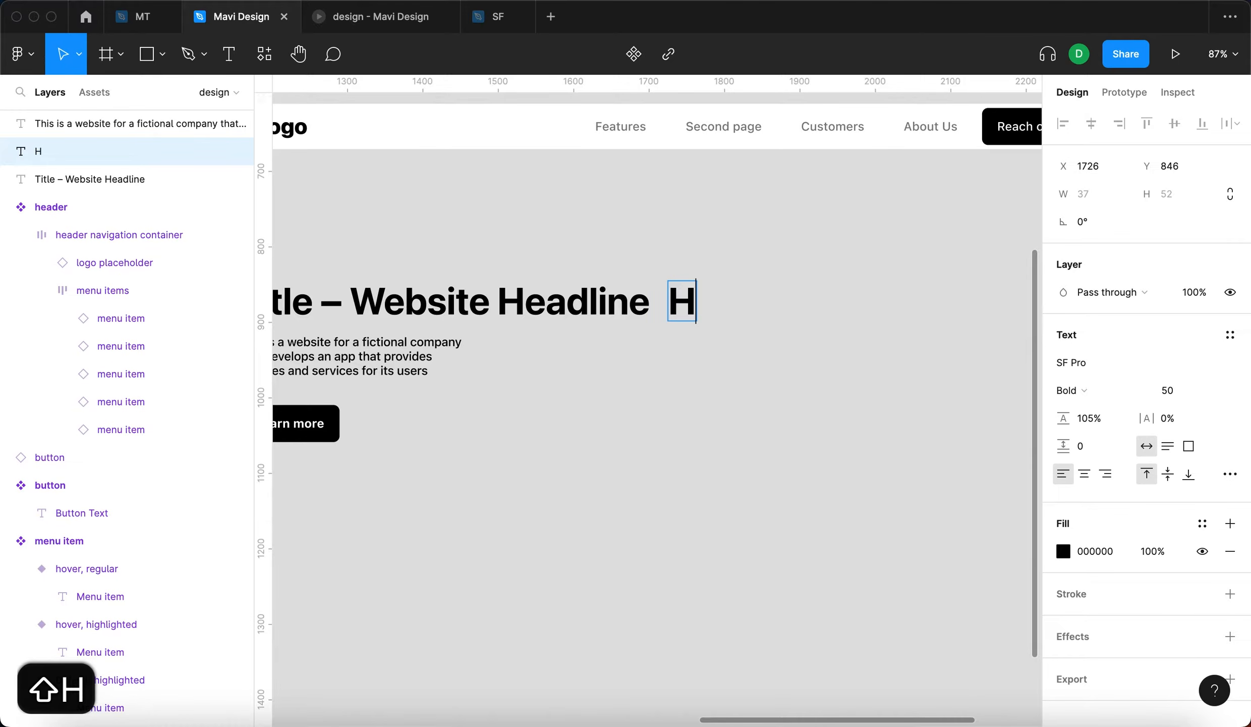
pyautogui.write('1')
pyautogui.press('Escape')
# - Shift the H1 label slightly farther from the headline and set its layer opacity to 60%
pyautogui.click(858, 384)
pyautogui.moveTo(711, 303); pyautogui.dragTo(736, 302)
pyautogui.click(1193, 291)
pyautogui.hotkey('shift', 'Down')
pyautogui.hotkey('shift', 'Down')
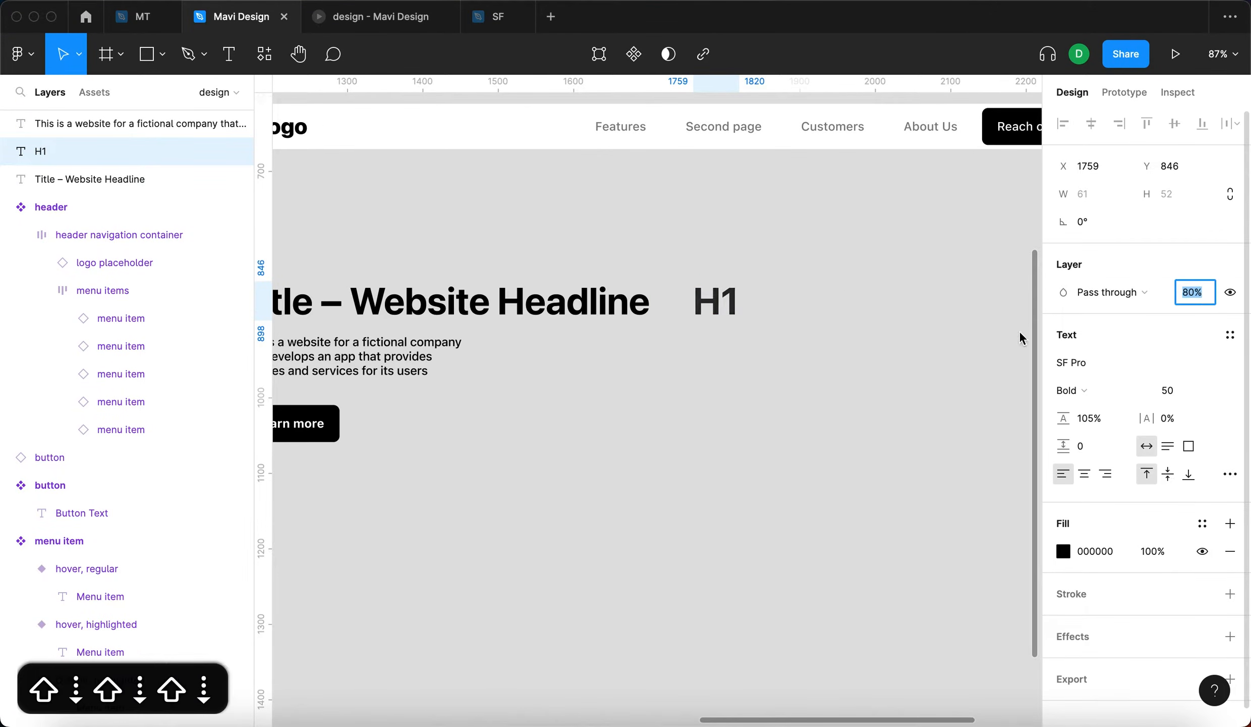
pyautogui.hotkey('shift', 'Down')
pyautogui.hotkey('shift', 'Down')
pyautogui.click(880, 394)
pyautogui.hscroll(-5, 880, 394)
pyautogui.click(862, 298)
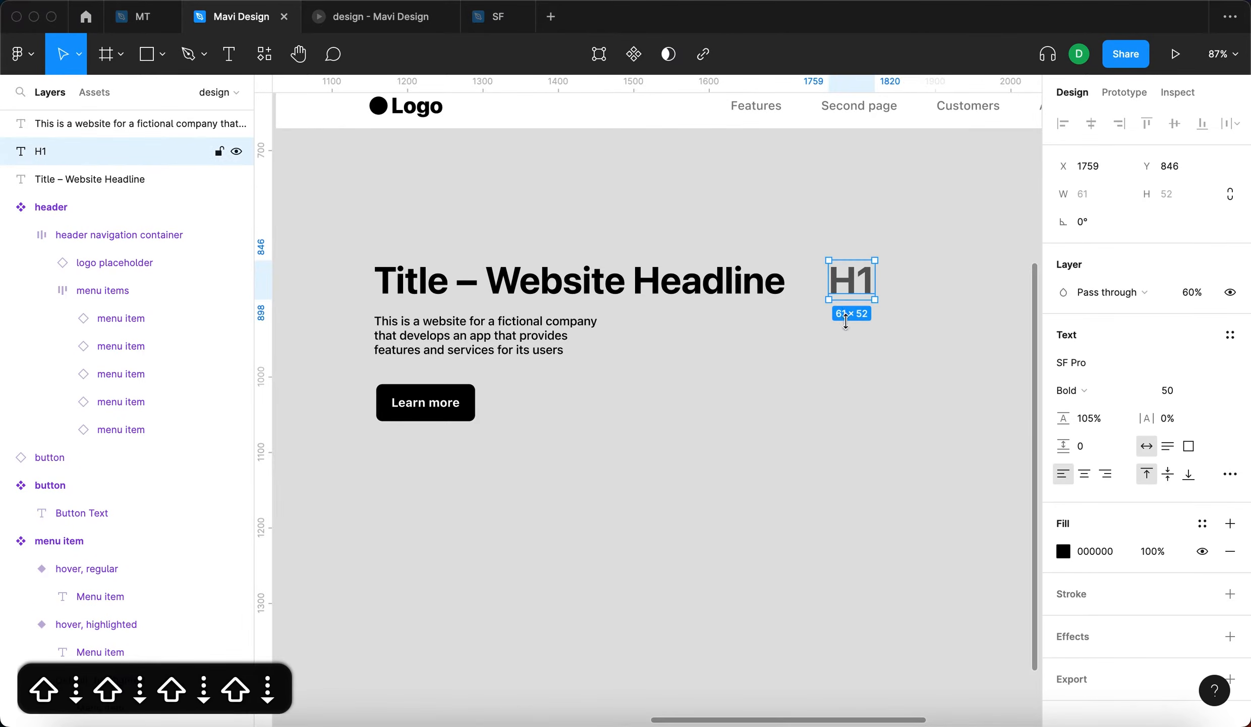
# - Duplicate the description paragraph beneath the H1 label and replace the copy's text with "p" and "(paragraph)" on two lines
pyautogui.click(474, 341)
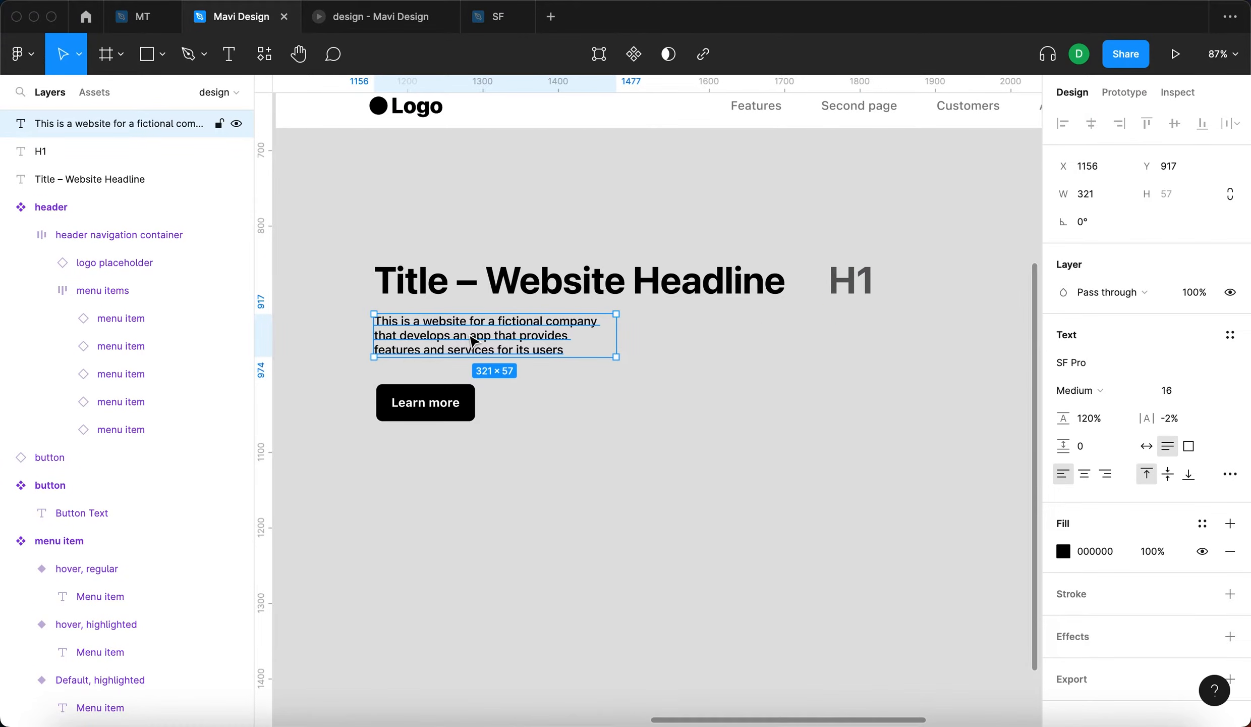
pyautogui.moveTo(474, 340); pyautogui.dragTo(903, 346)
pyautogui.doubleClick(901, 342)
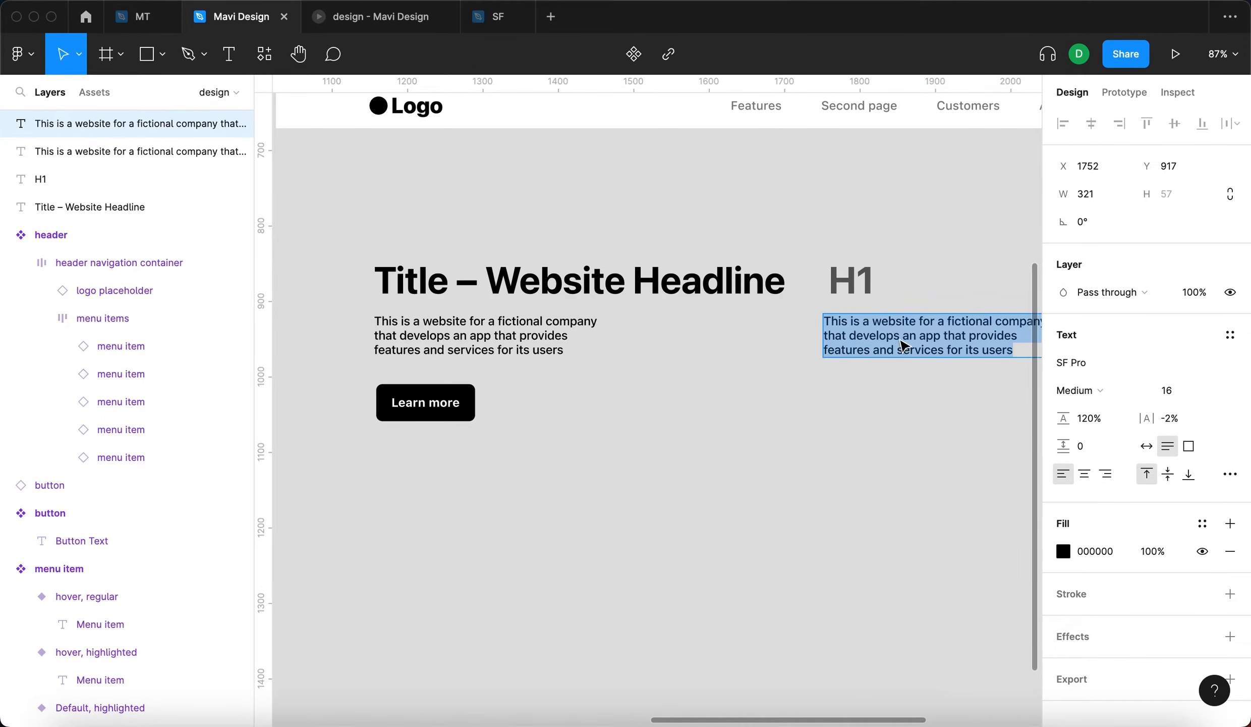
pyautogui.write('p')
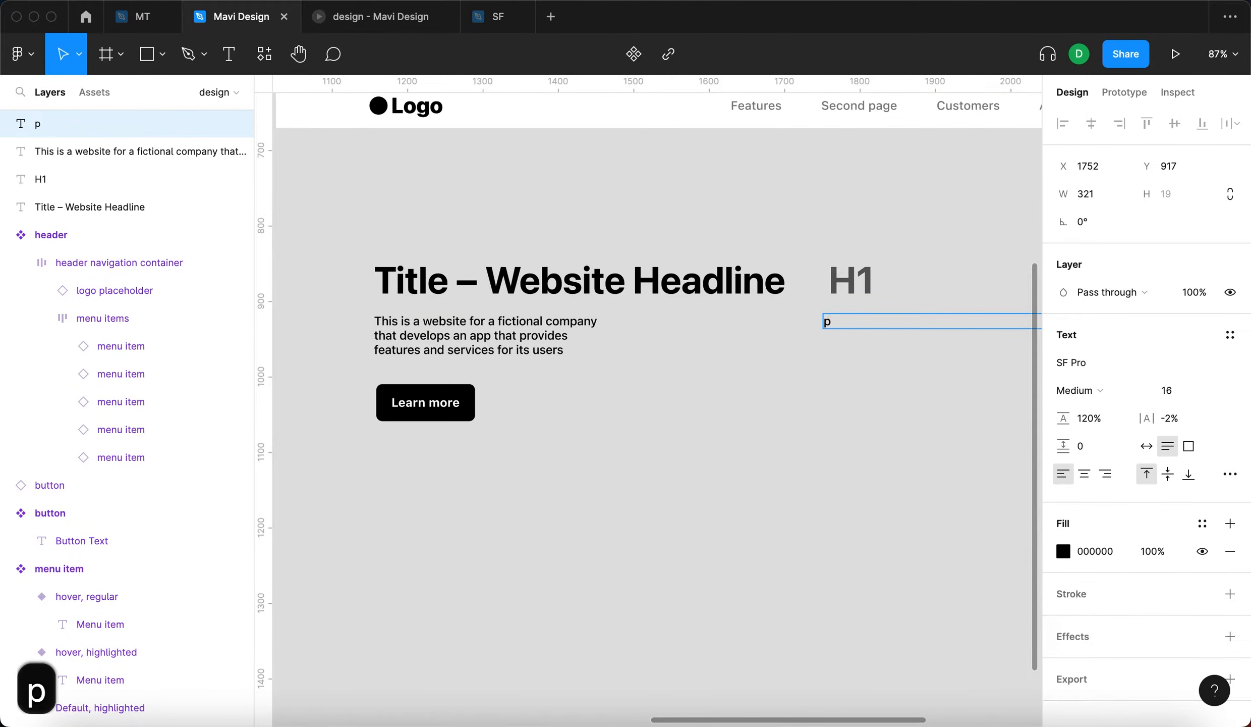
pyautogui.press('Return')
pyautogui.write('(')
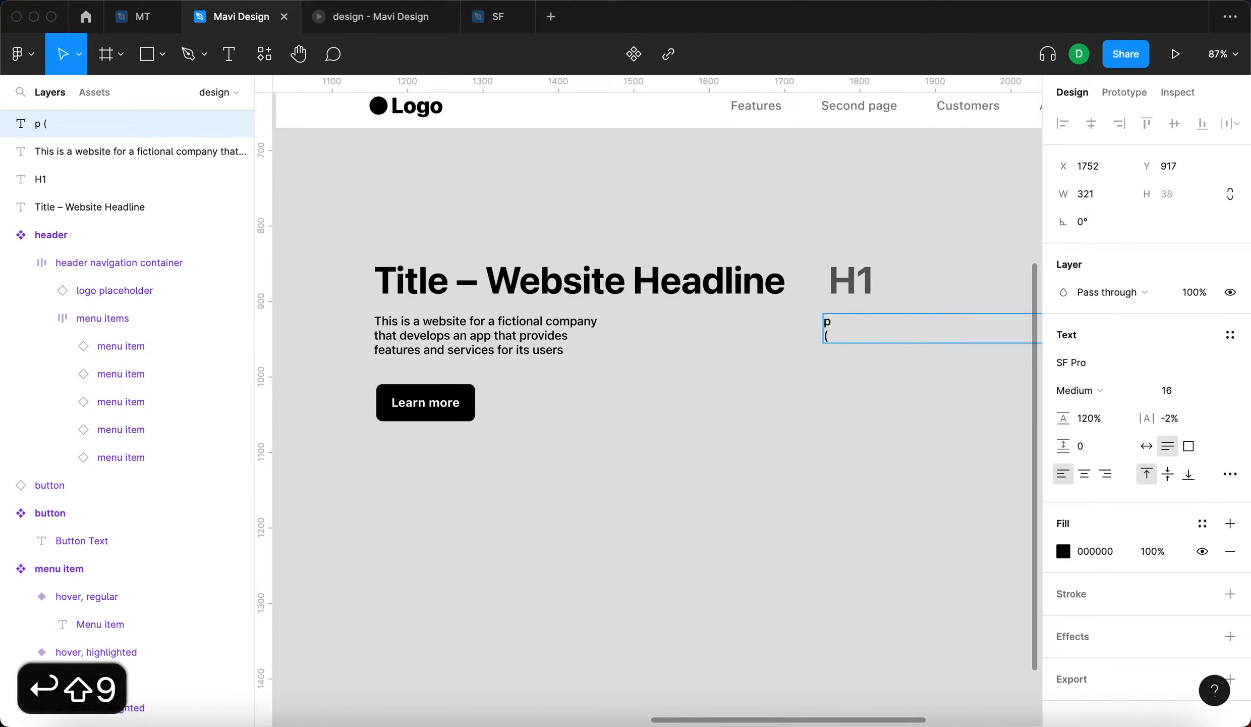
pyautogui.write('paragraph)')
pyautogui.press('Escape')
# - Compare the text settings of the headline and the description paragraph
pyautogui.scroll(-2, 877, 433)
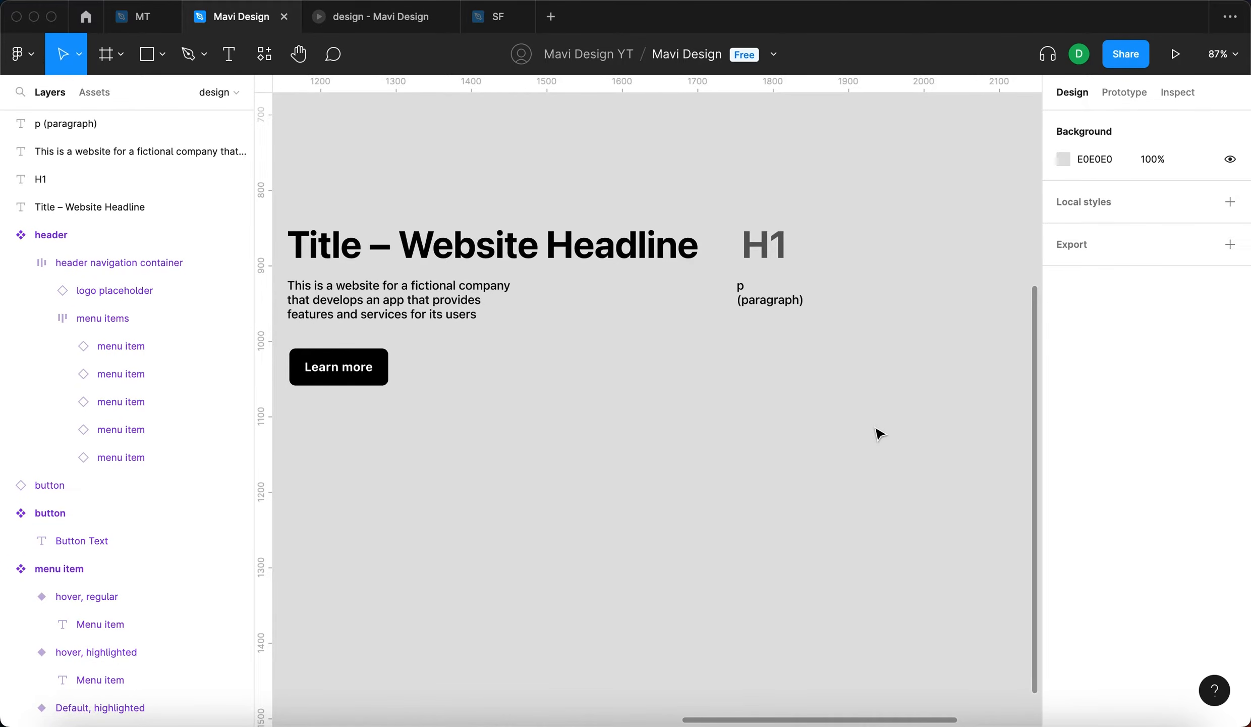
pyautogui.click(459, 252)
pyautogui.click(378, 314)
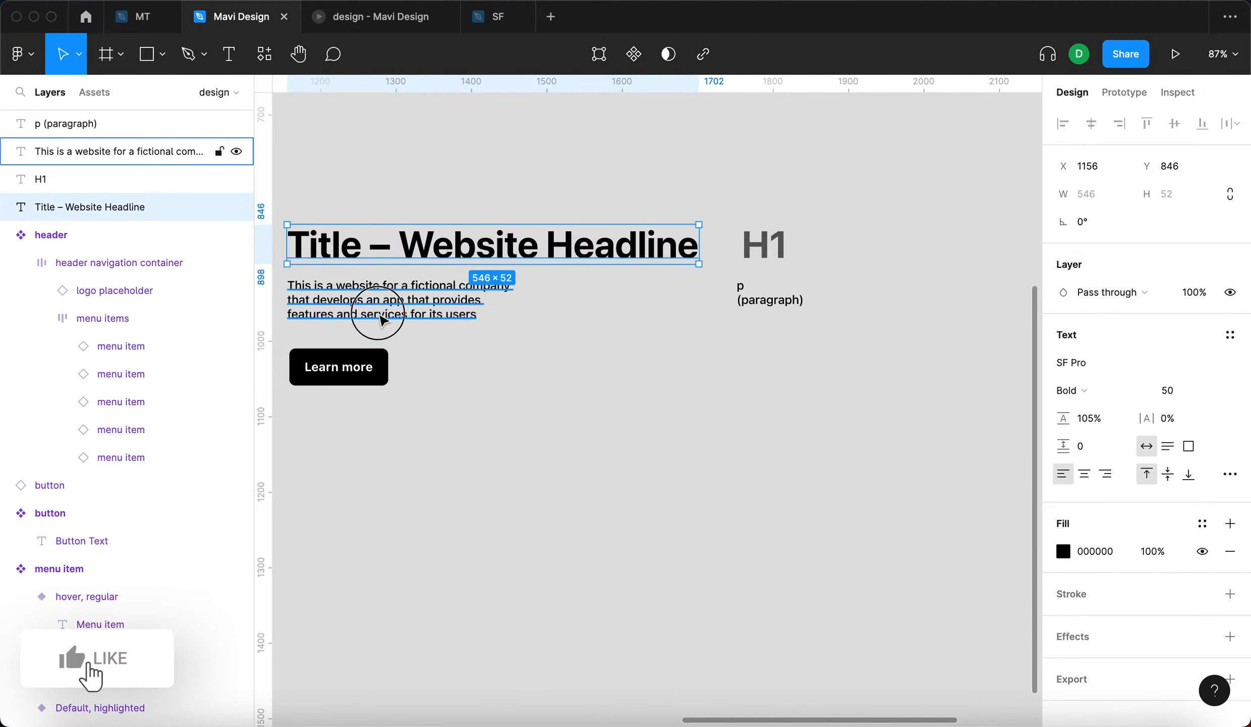
pyautogui.click(614, 423)
pyautogui.click(528, 250)
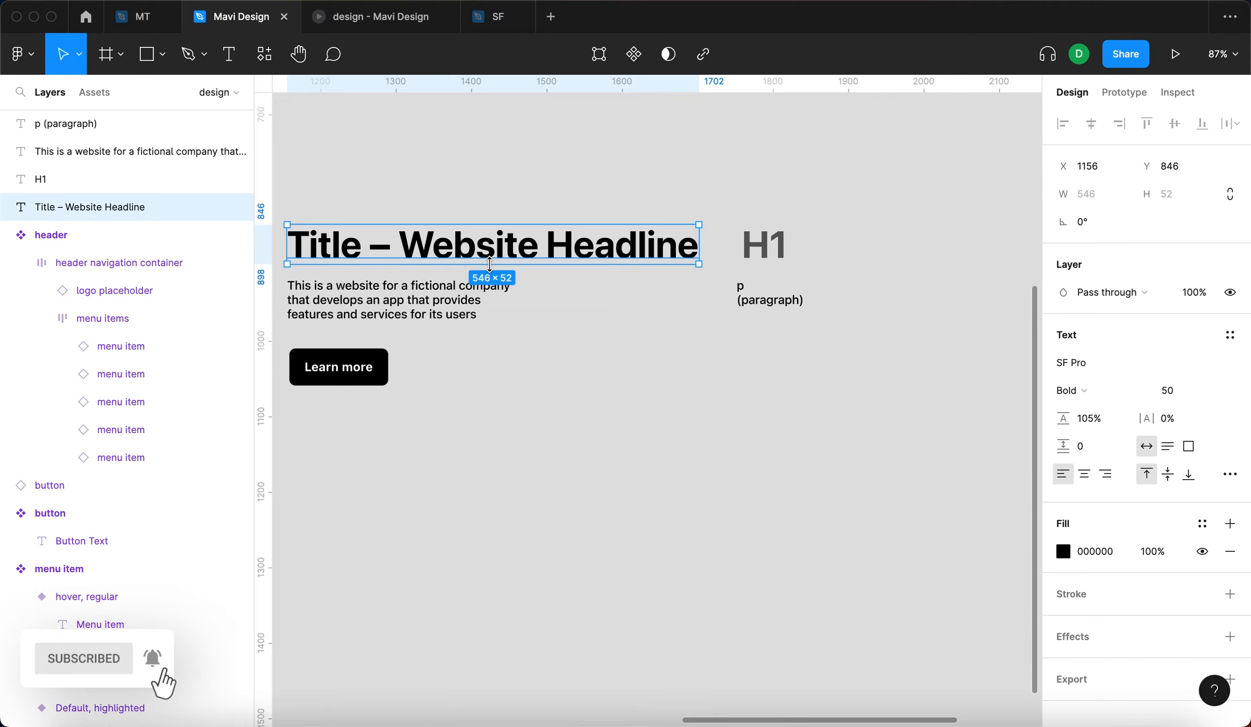
pyautogui.click(534, 210)
pyautogui.click(503, 237)
pyautogui.hscroll(-3, 555, 191)
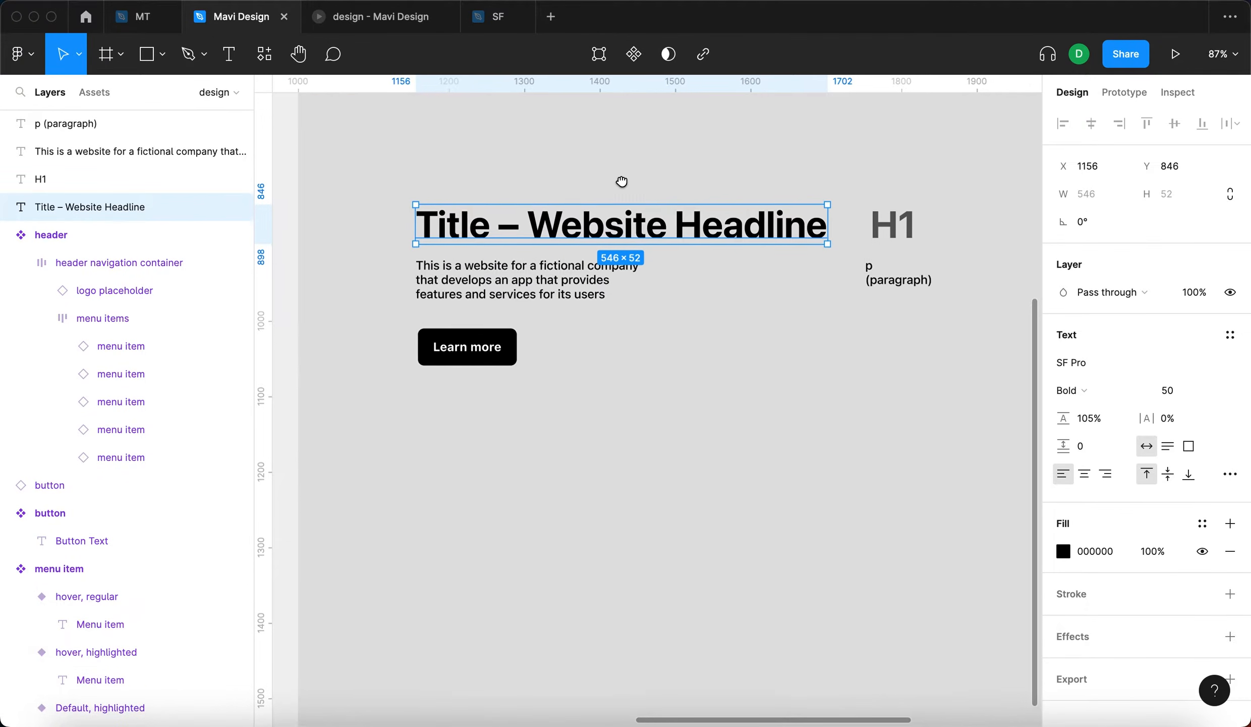
pyautogui.click(604, 296)
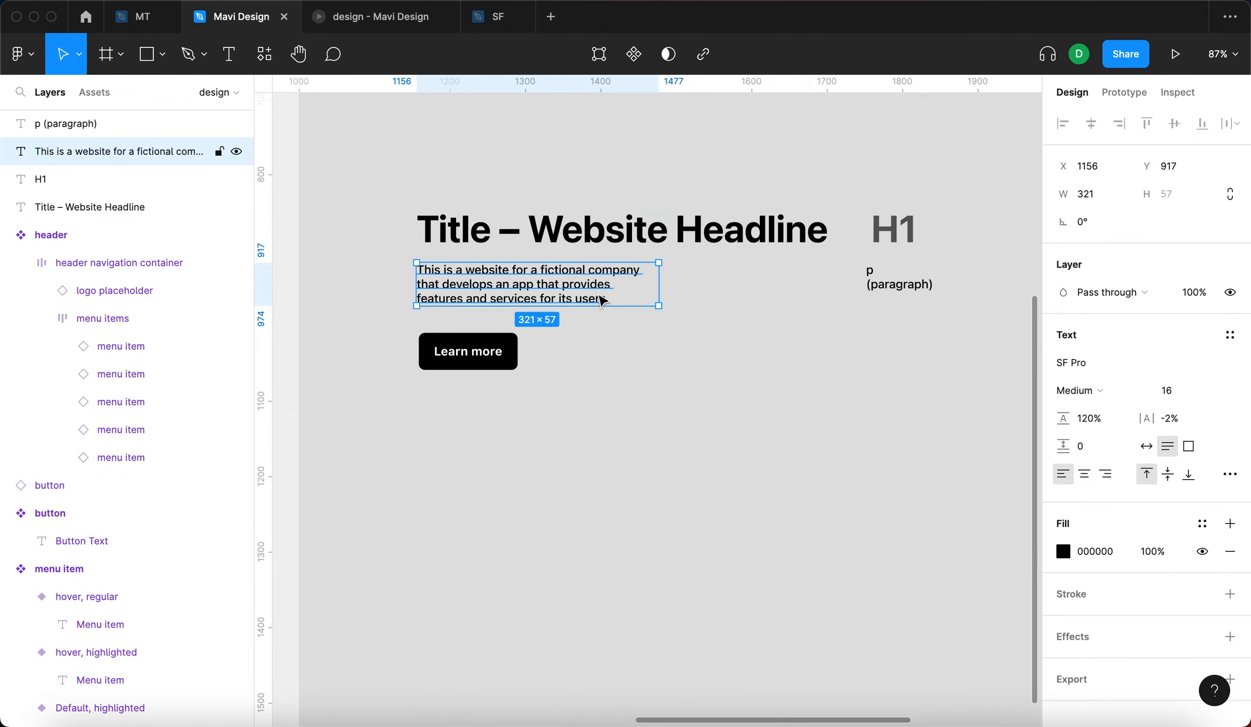
pyautogui.click(764, 342)
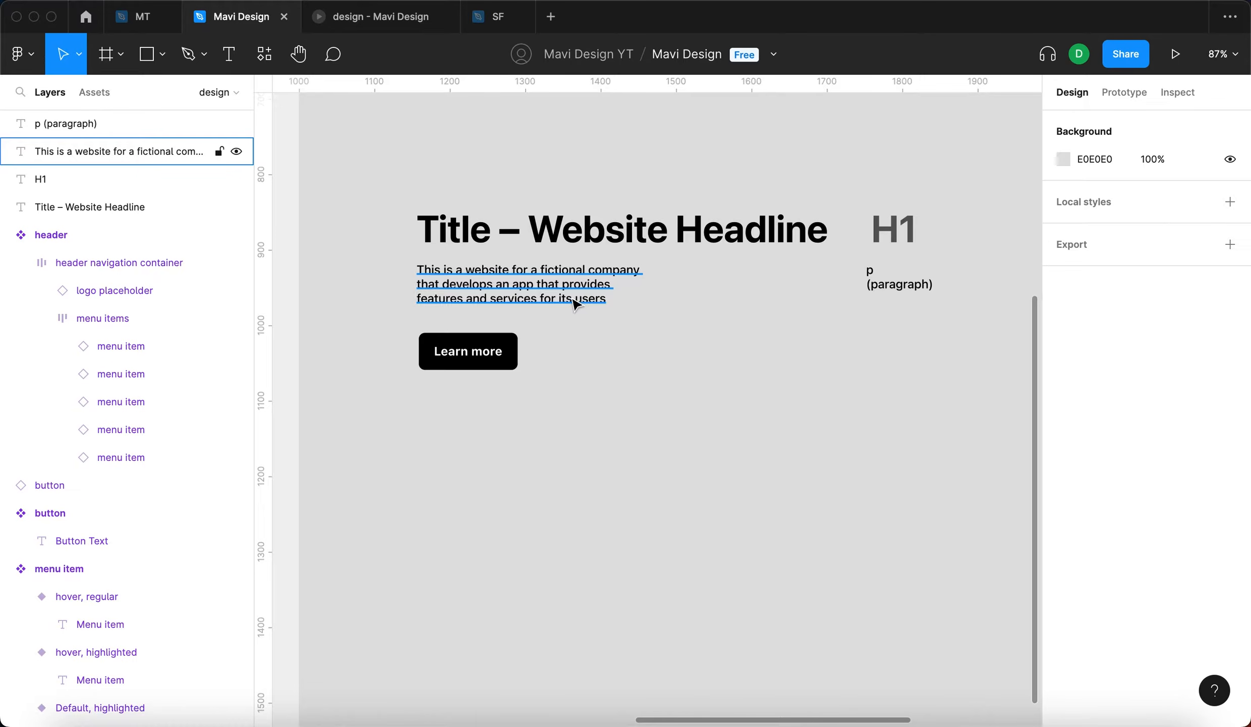
pyautogui.click(595, 217)
pyautogui.click(634, 151)
pyautogui.click(628, 241)
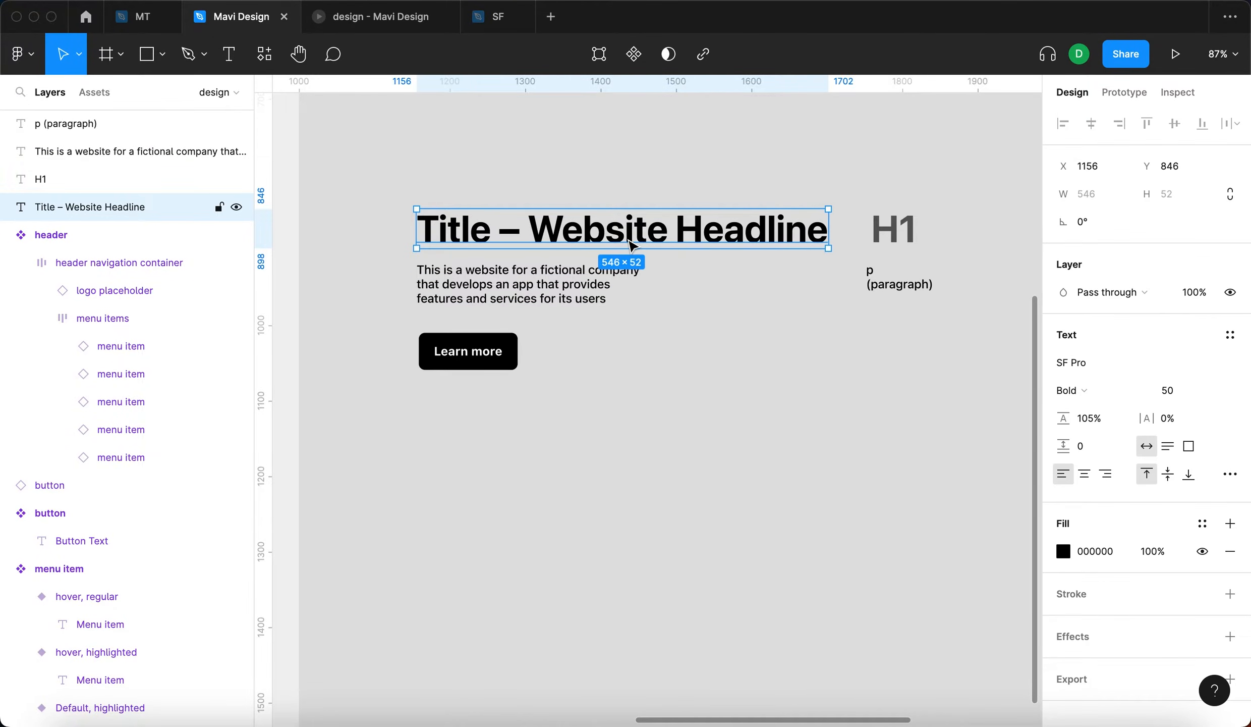
pyautogui.click(648, 159)
pyautogui.hscroll(5, 630, 157)
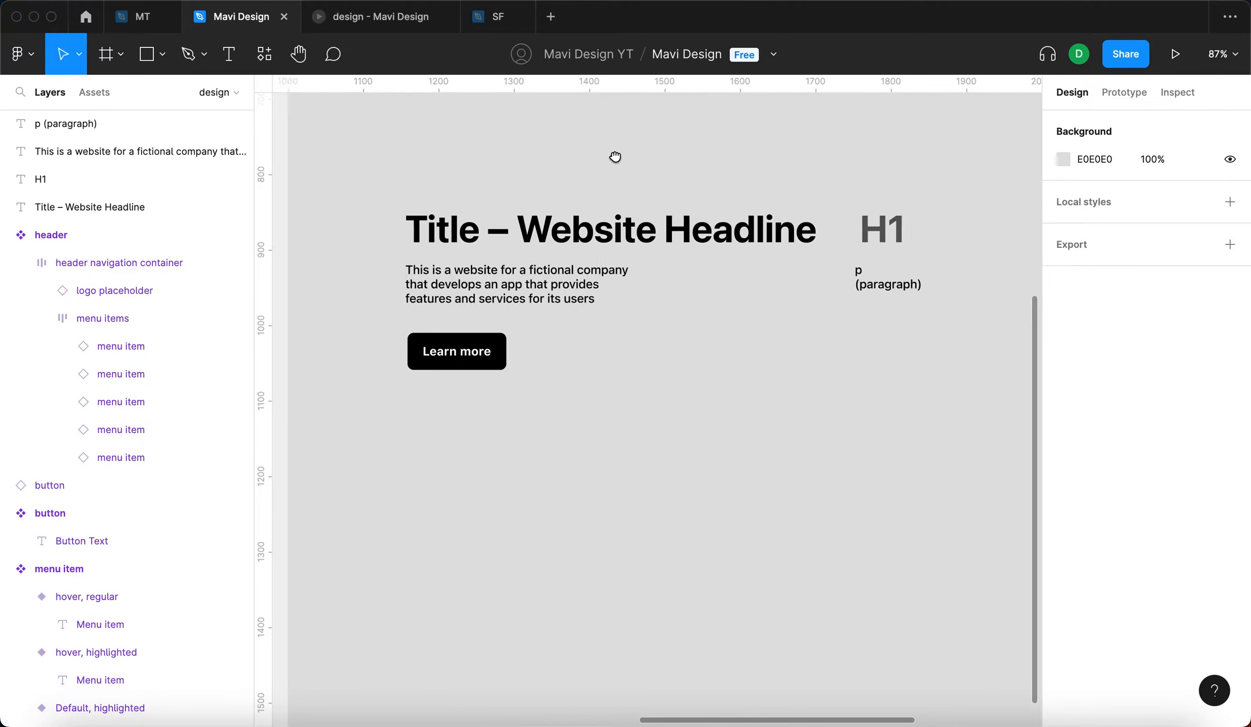
pyautogui.click(525, 297)
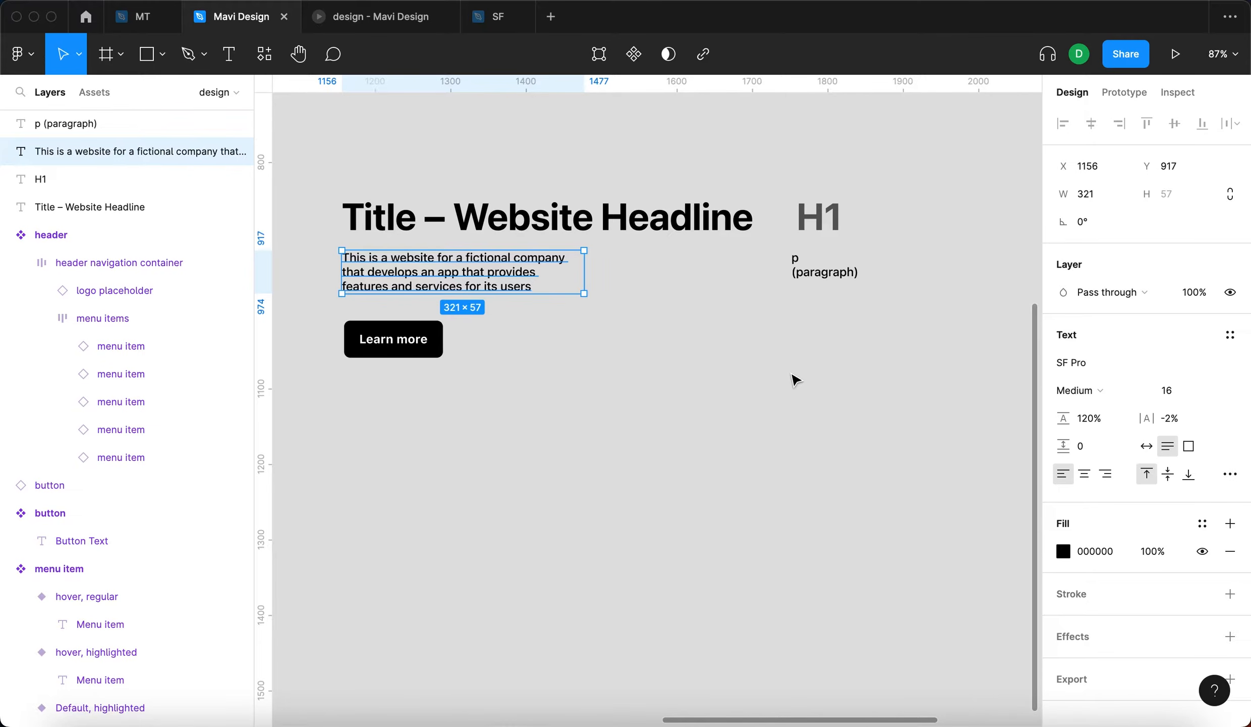
# - Start a new text style from the main website headline and name it "H1"
pyautogui.click(651, 212)
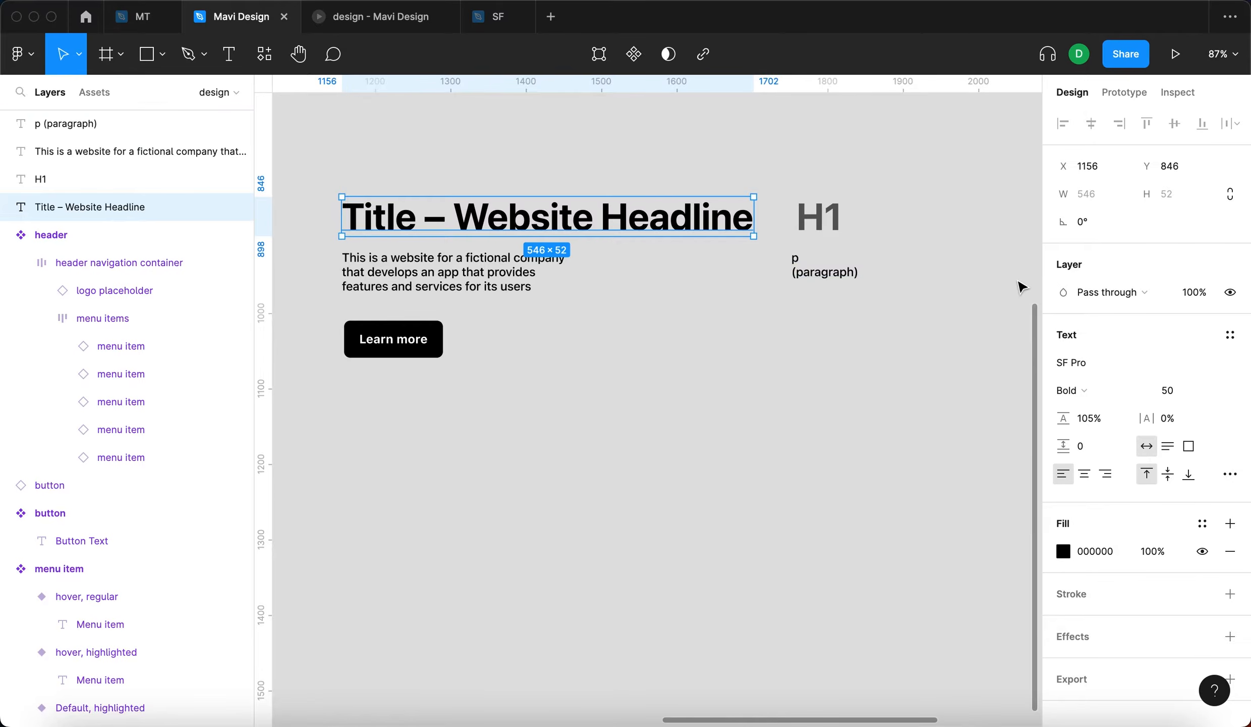
pyautogui.click(1231, 338)
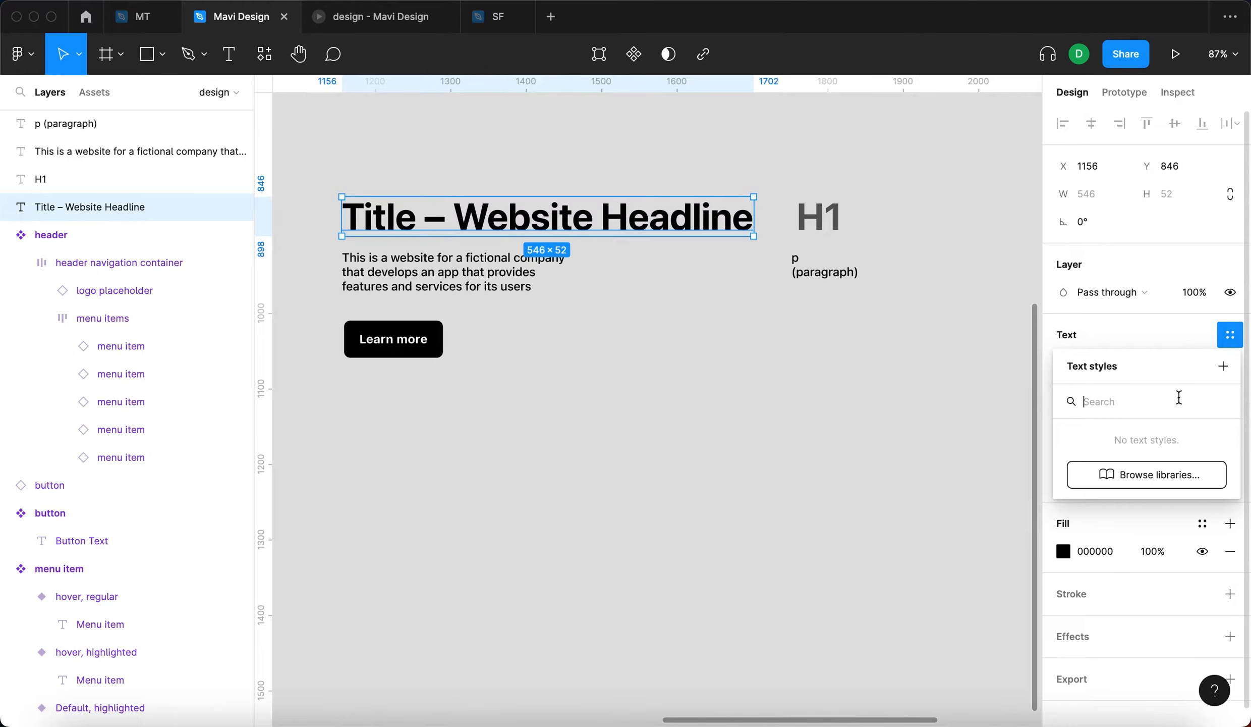
pyautogui.click(1223, 367)
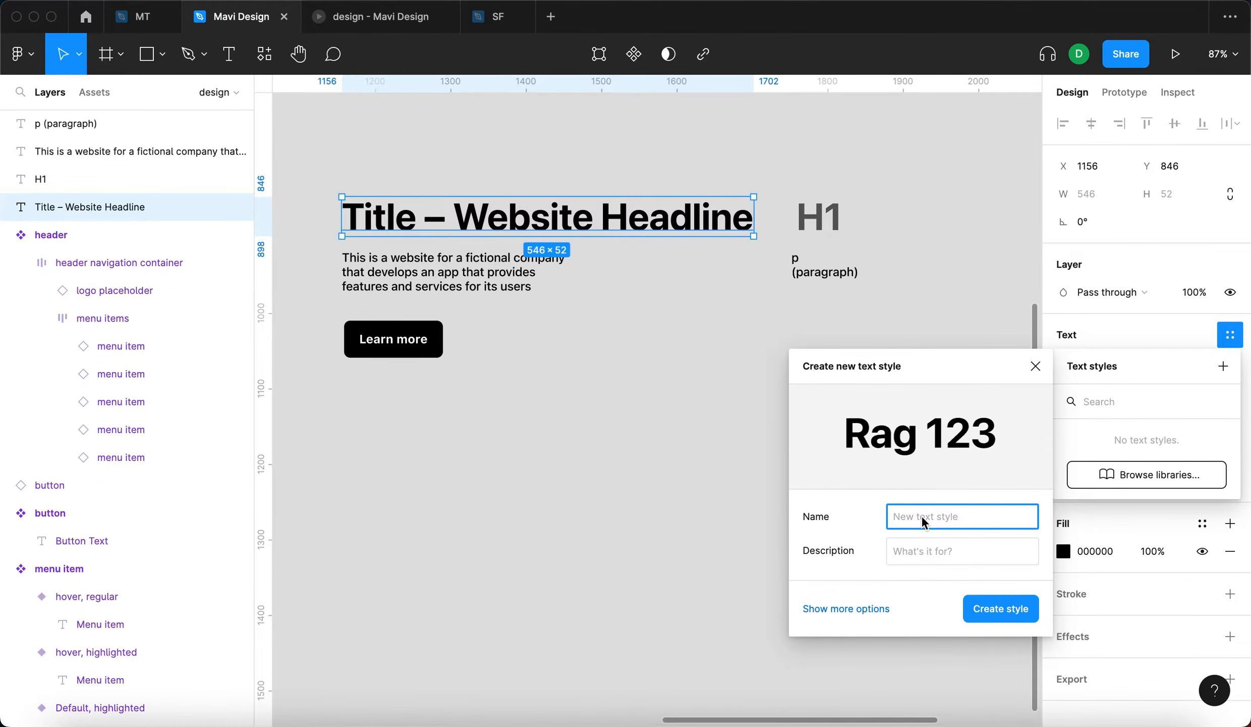
pyautogui.write('H1')
# - Enter "Headline 1 – main headline" as the description of the new H1 text style
pyautogui.click(952, 541)
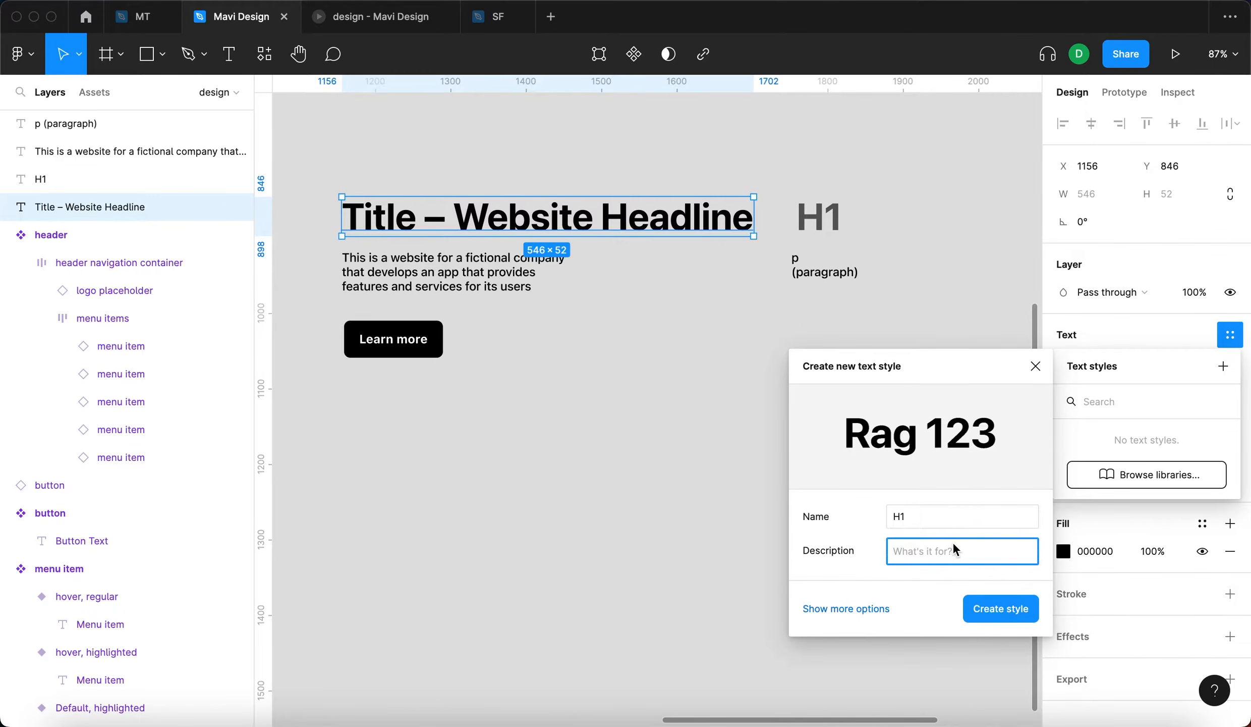
pyautogui.write('Headeliine')
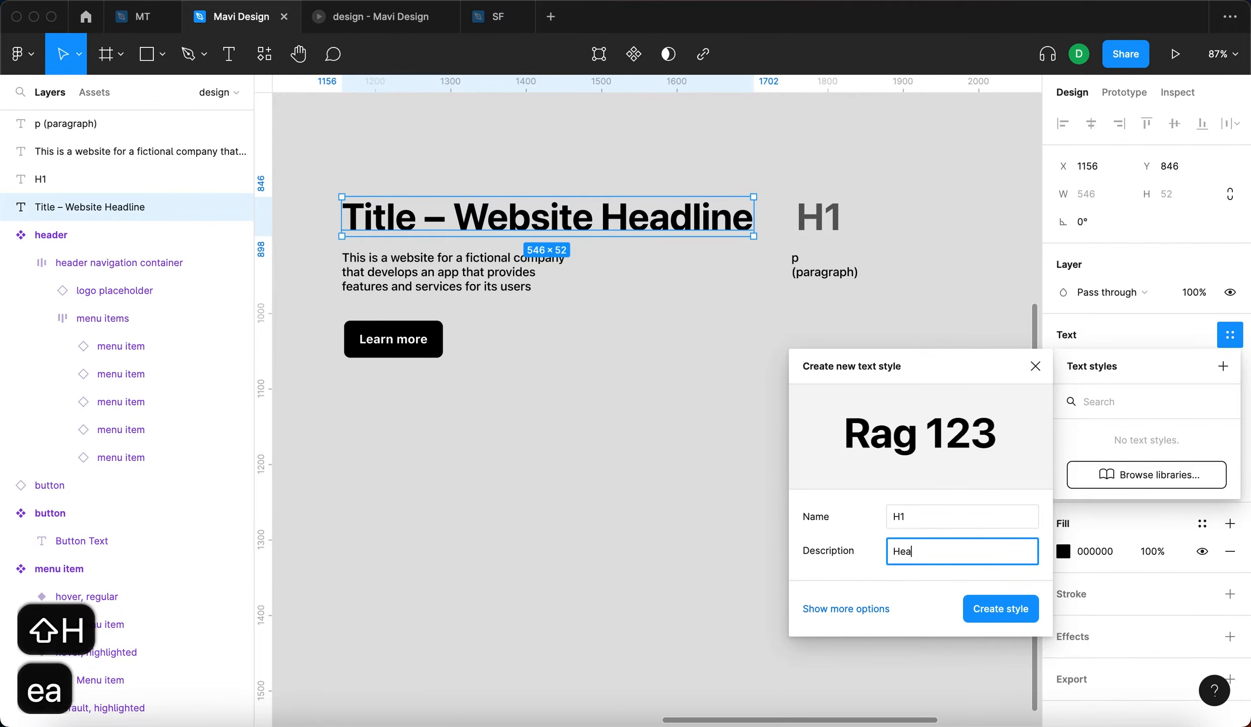
pyautogui.press('BackSpace')
pyautogui.press('BackSpace')
pyautogui.press('BackSpace')
pyautogui.press('BackSpace')
pyautogui.press('BackSpace')
pyautogui.press('BackSpace')
pyautogui.write('line 1 –')
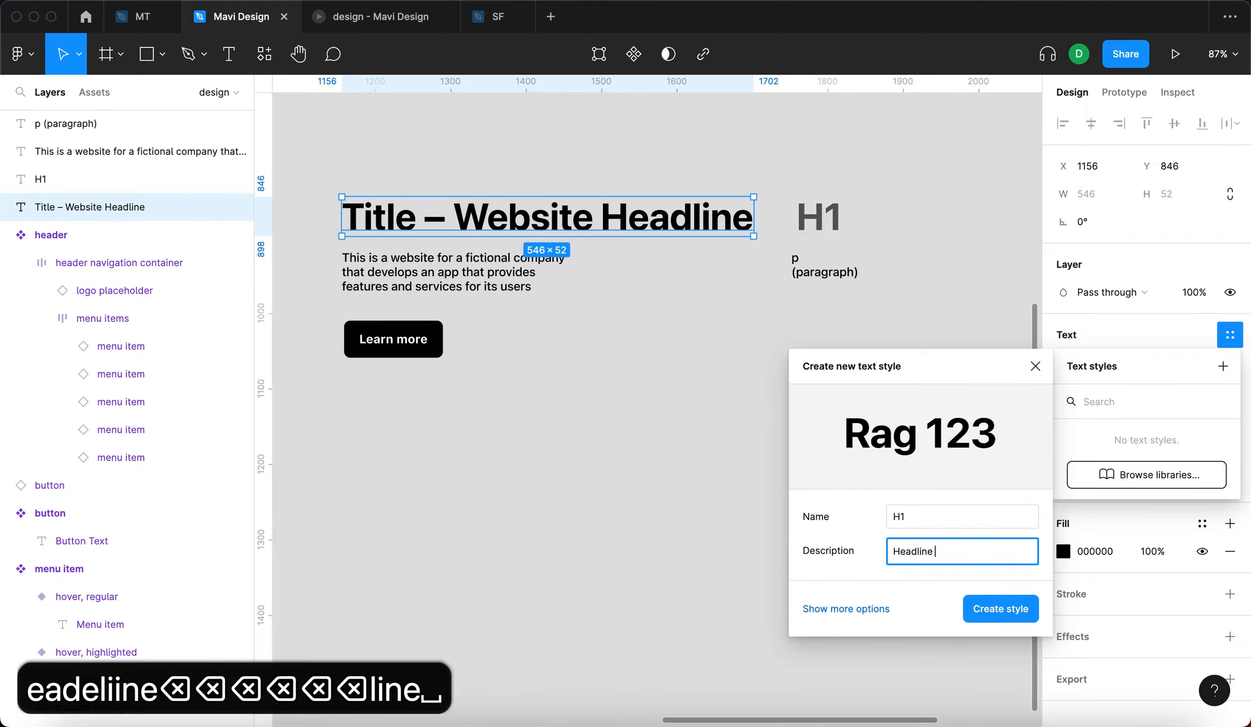
pyautogui.write(' main headline')
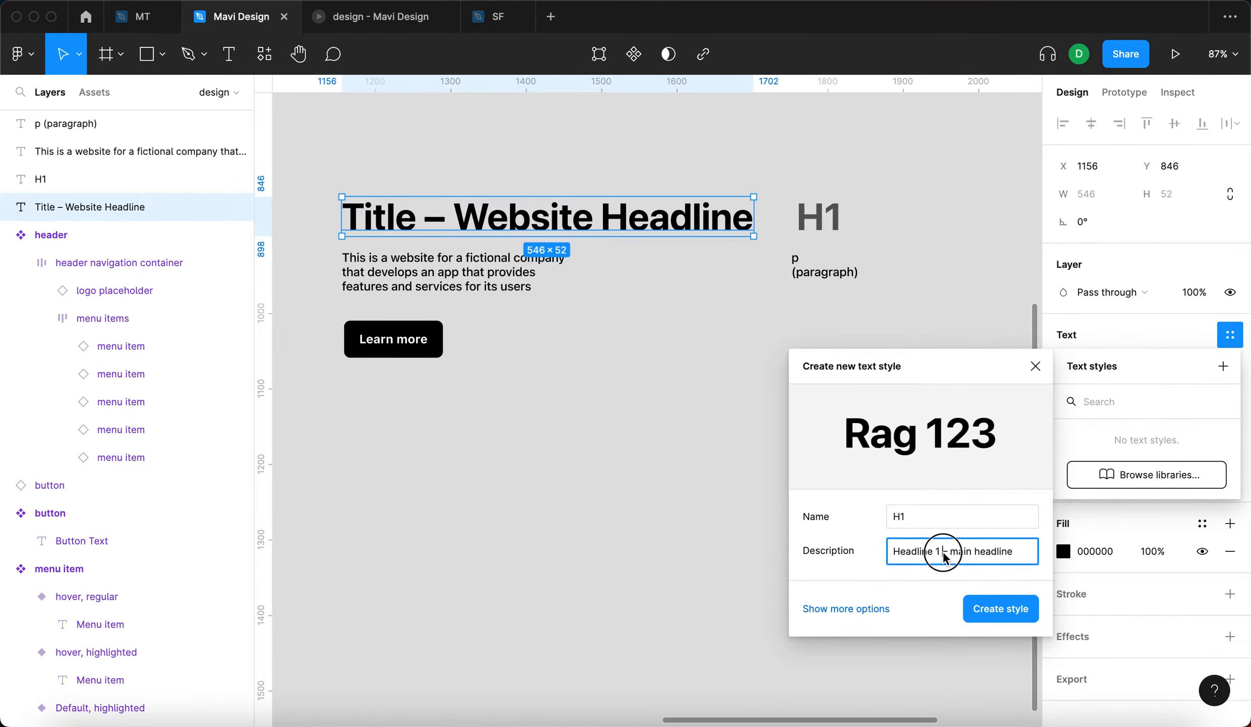
# - Review the new style's font properties and create the H1 text style on the website headline
pyautogui.click(841, 607)
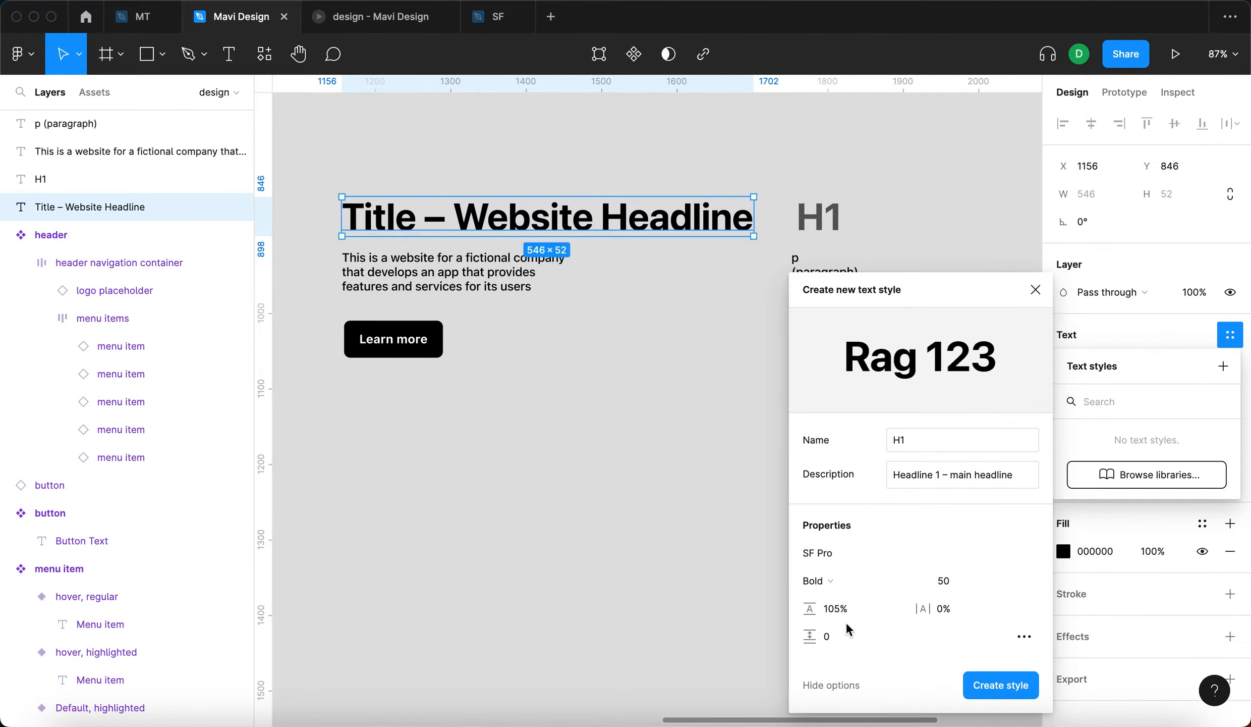
pyautogui.moveTo(1011, 477); pyautogui.dragTo(948, 476)
pyautogui.click(923, 477)
pyautogui.click(922, 439)
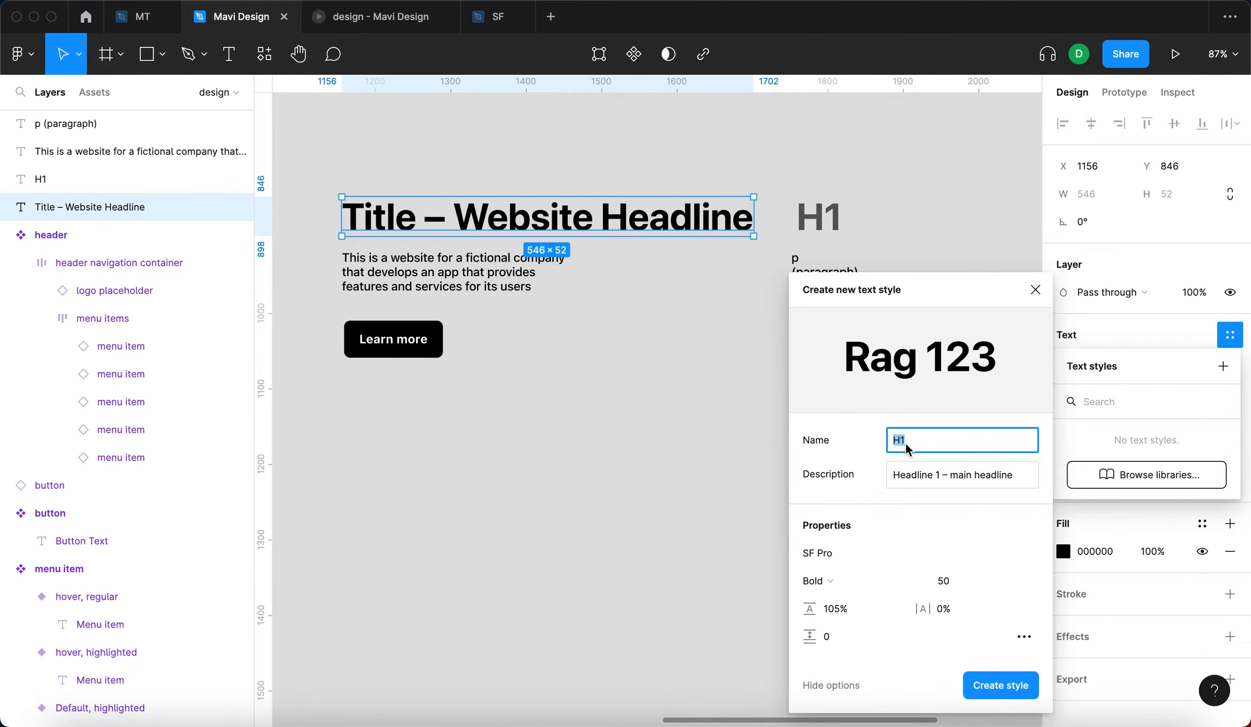
pyautogui.click(833, 685)
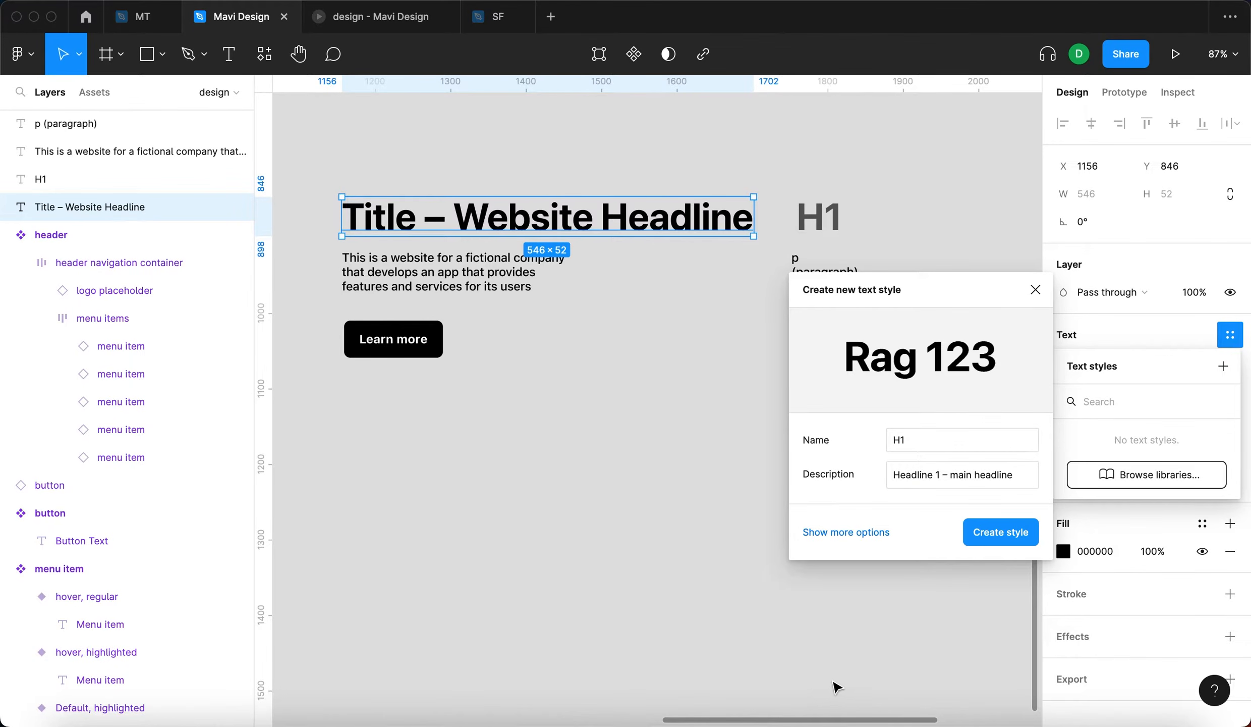
pyautogui.click(1002, 536)
pyautogui.click(940, 529)
pyautogui.click(101, 207)
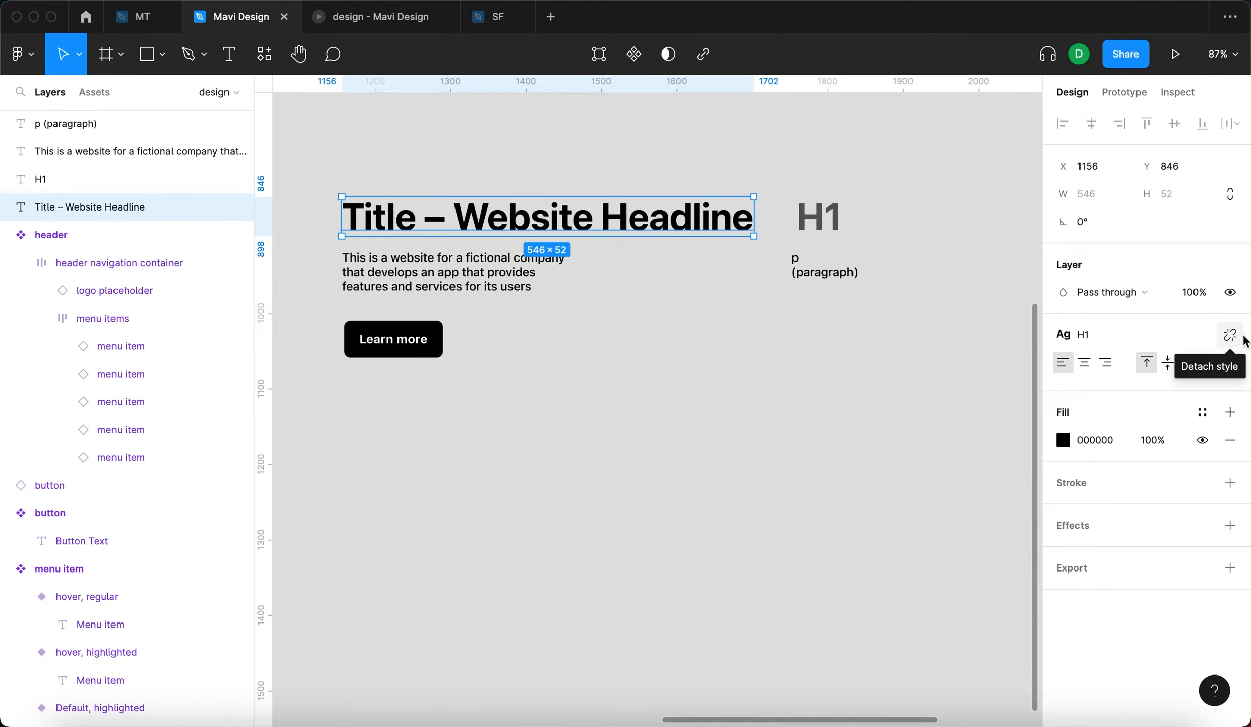
# - Duplicate the website headline below the "Learn more" button and replace the copy's text with "Headline for page 1"
pyautogui.moveTo(626, 229); pyautogui.dragTo(629, 428)
pyautogui.doubleClick(630, 426)
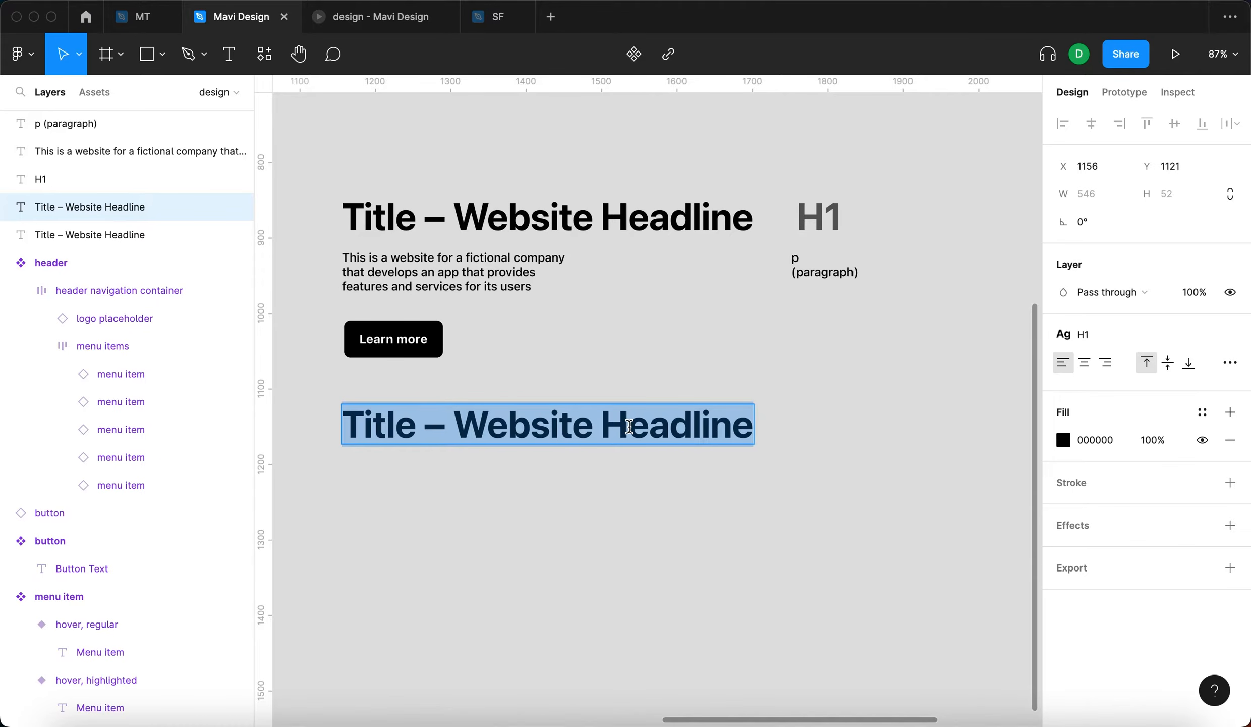
pyautogui.write('Headline for page')
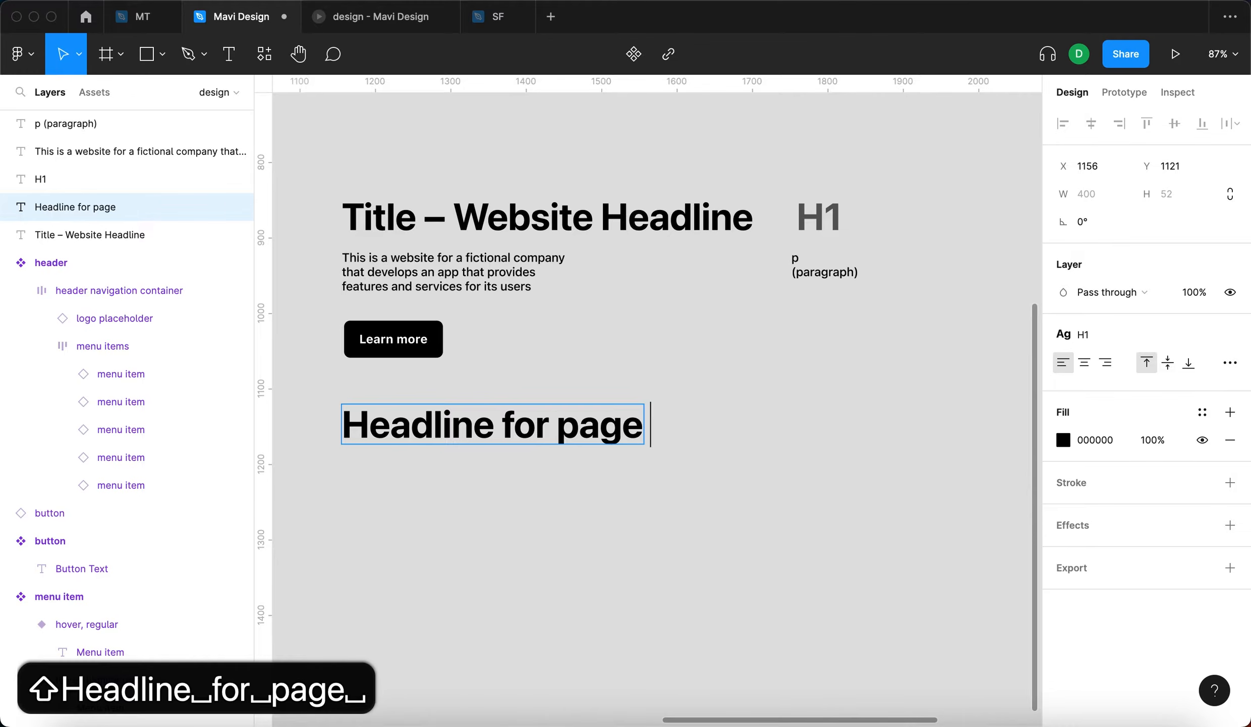
pyautogui.write(' 1')
pyautogui.press('Escape')
# - Duplicate the "Headline for page 1" text beneath itself and replace the copy's text with "Second page headline"
pyautogui.moveTo(615, 424); pyautogui.dragTo(613, 492)
pyautogui.doubleClick(613, 492)
pyautogui.write('Second page headline')
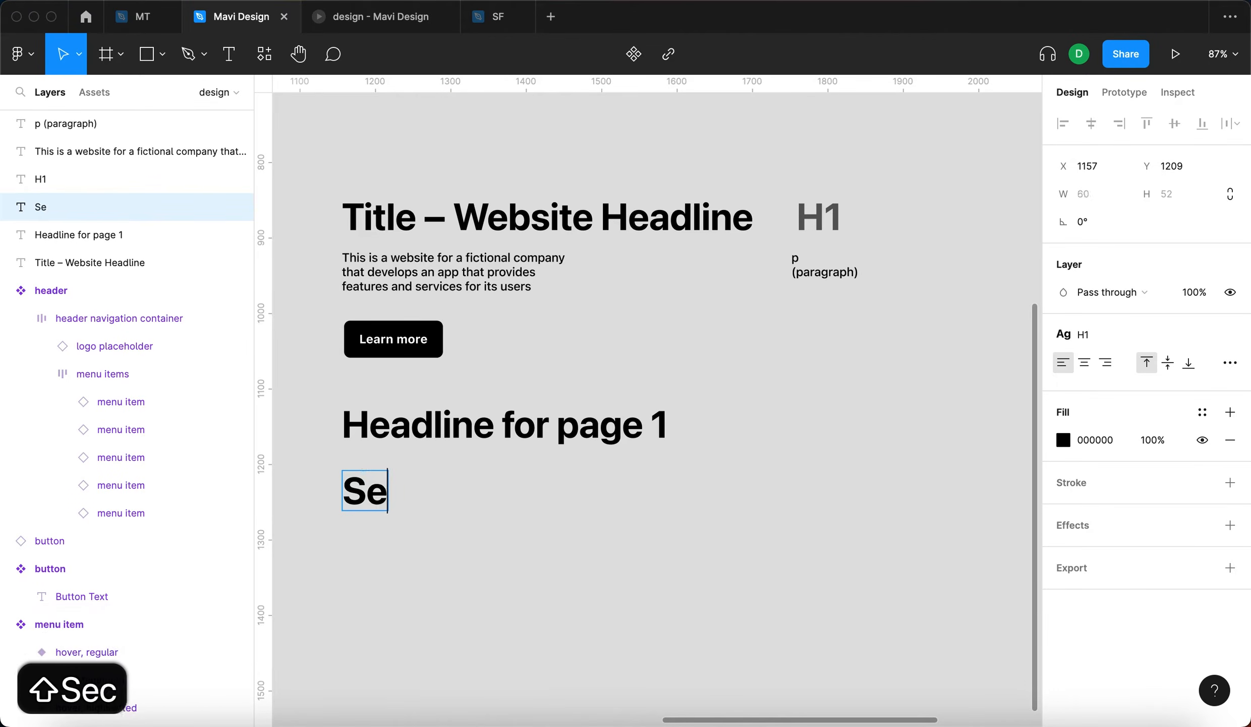
pyautogui.press('Escape')
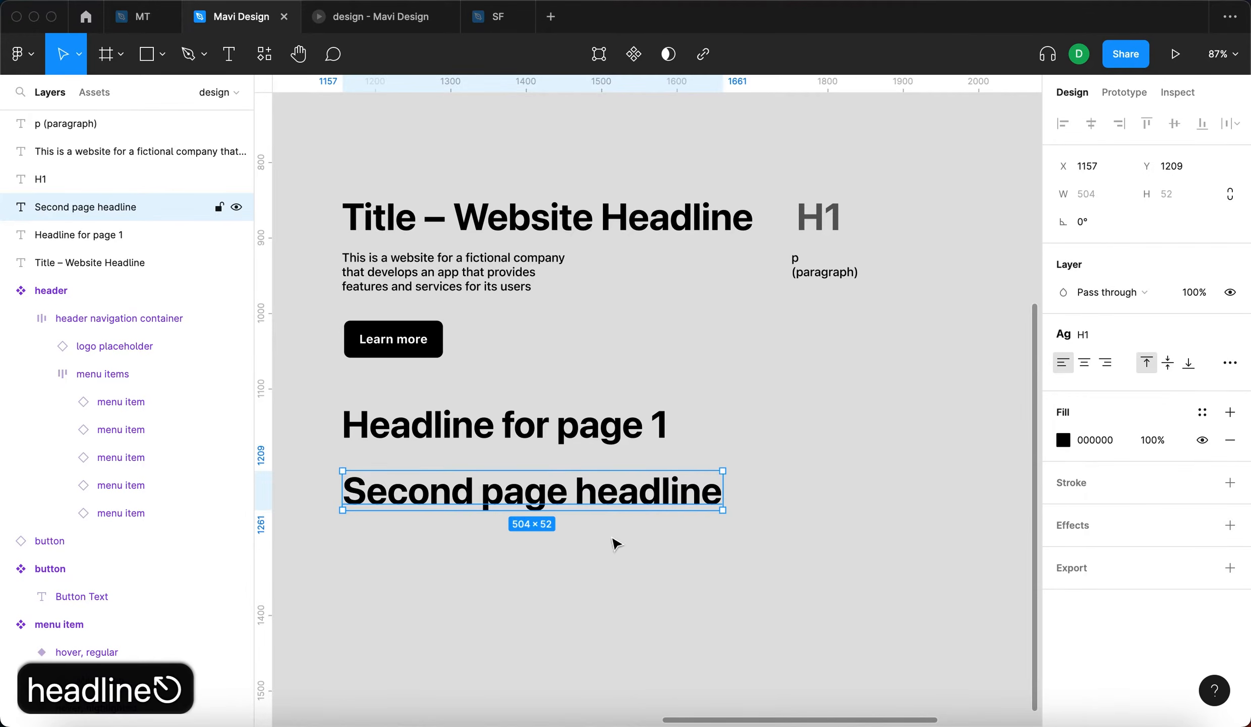
# - Move the "Second page headline" text slightly down and to the left, to about X 1121, Y 1242
pyautogui.scroll(-6, 618, 533)
pyautogui.moveTo(589, 567)
pyautogui.mouseDown()
pyautogui.moveTo(795, 583)
pyautogui.moveTo(883, 530)
pyautogui.moveTo(550, 574)
pyautogui.moveTo(595, 571)
pyautogui.moveTo(581, 574)
pyautogui.mouseUp()
pyautogui.scroll(6, 593, 562)
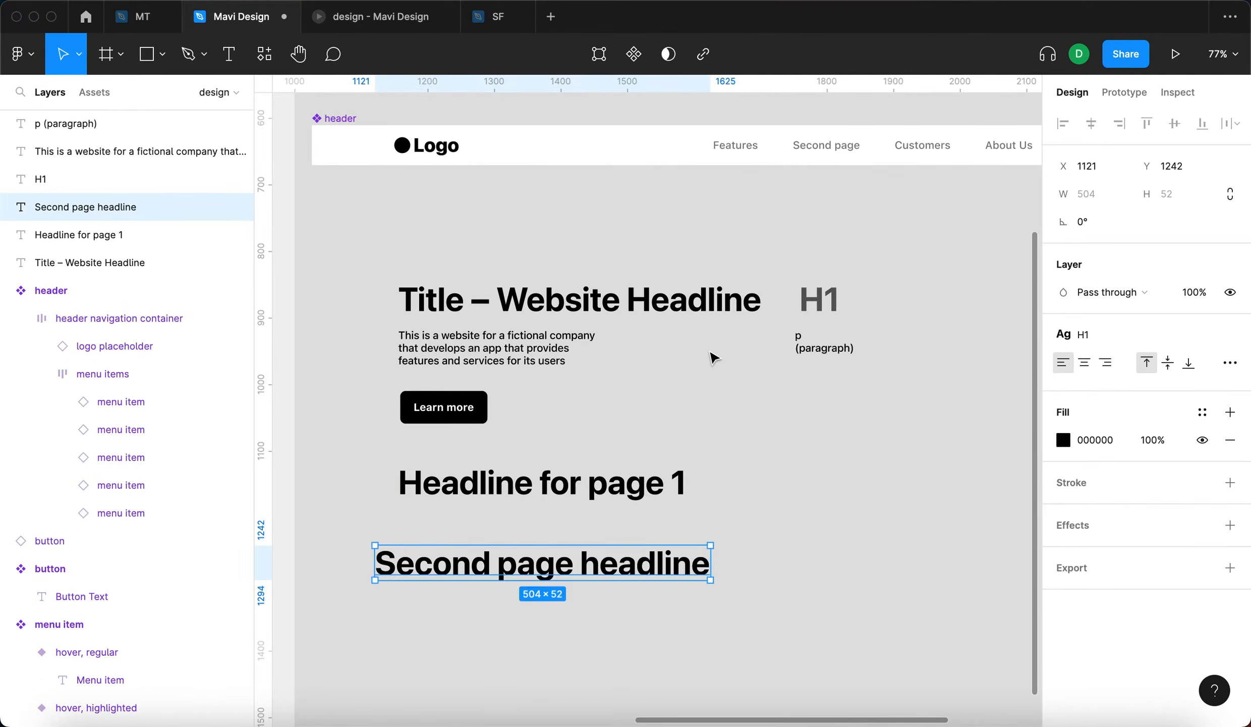
# - Examine the H1 text style's editable settings by way of the website headline that uses it
pyautogui.click(712, 354)
pyautogui.click(675, 287)
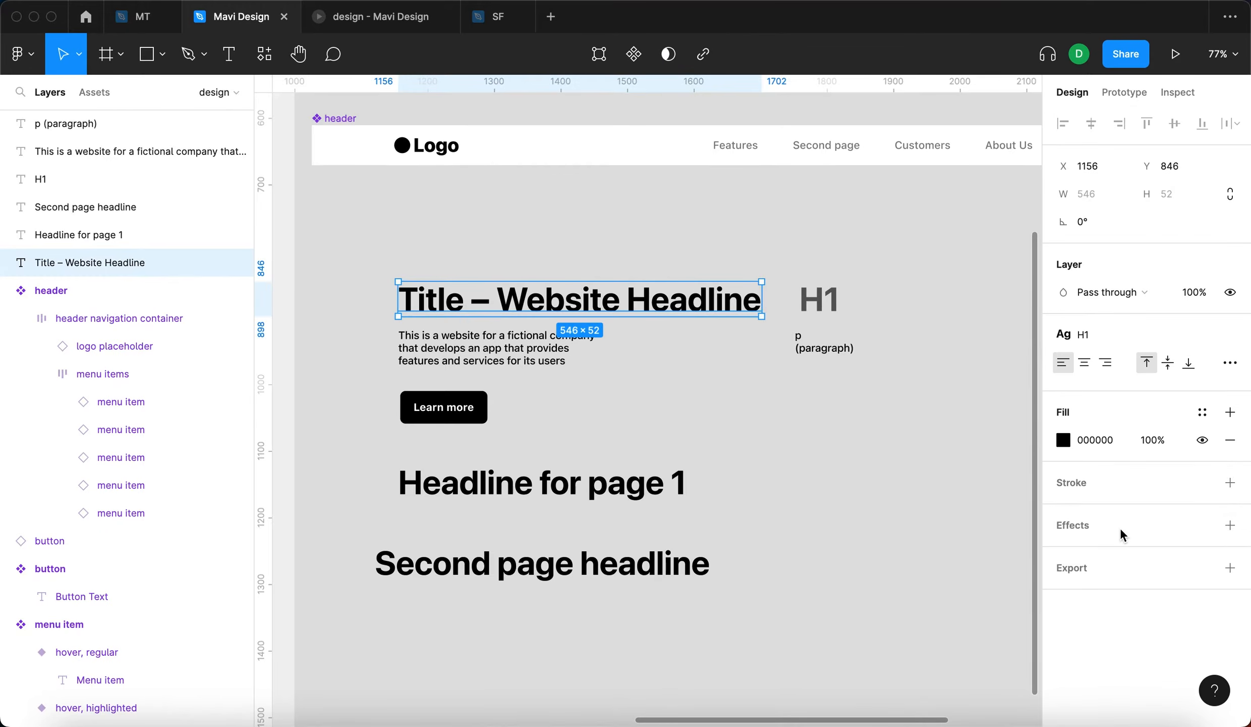
pyautogui.click(1089, 336)
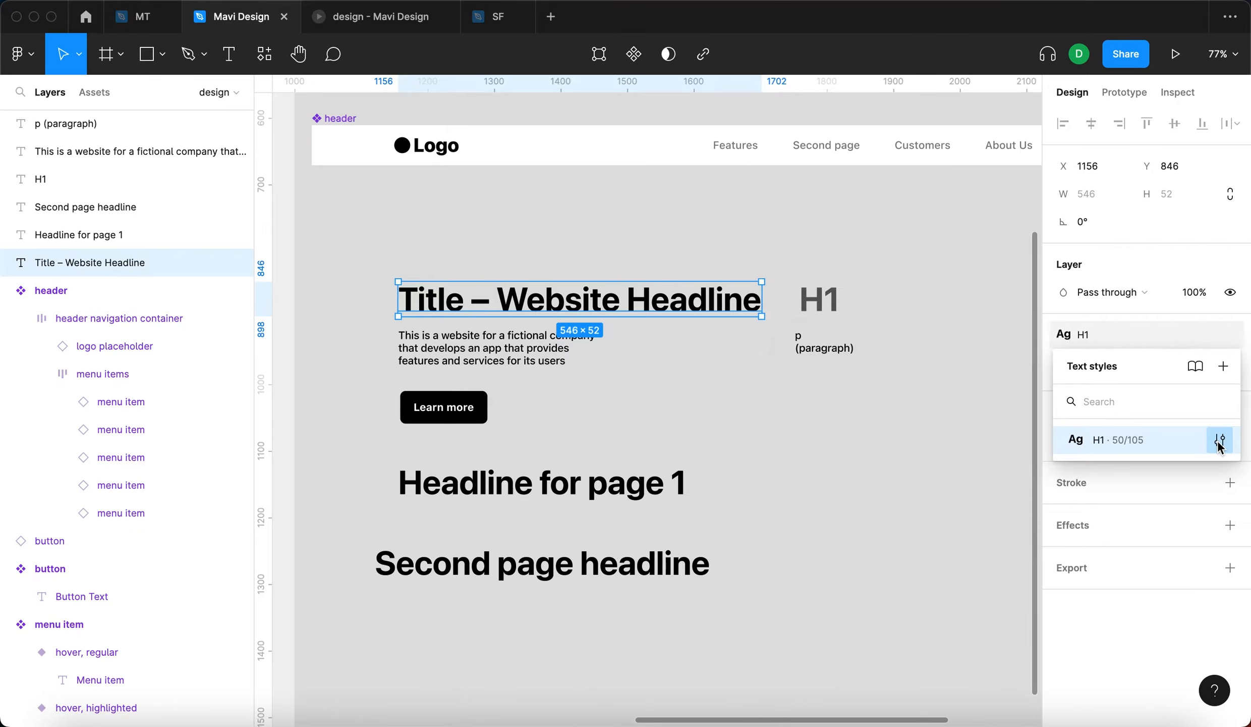
pyautogui.click(1219, 442)
pyautogui.click(938, 637)
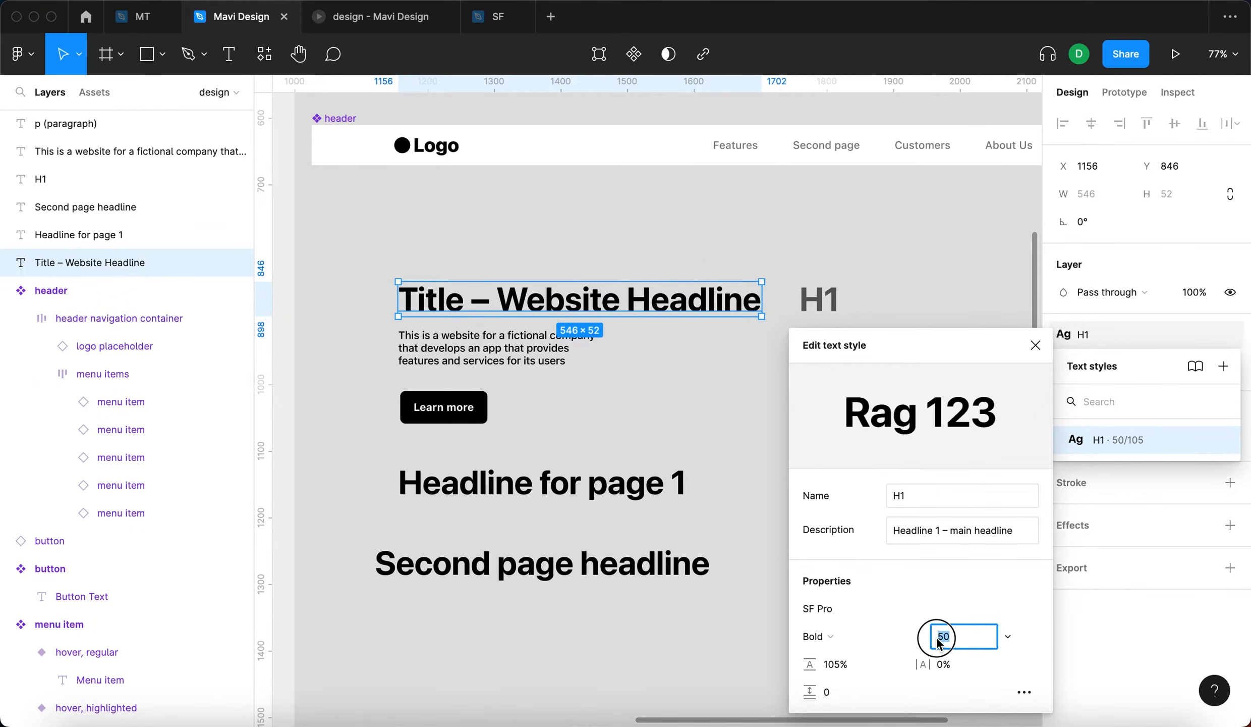
pyautogui.click(929, 253)
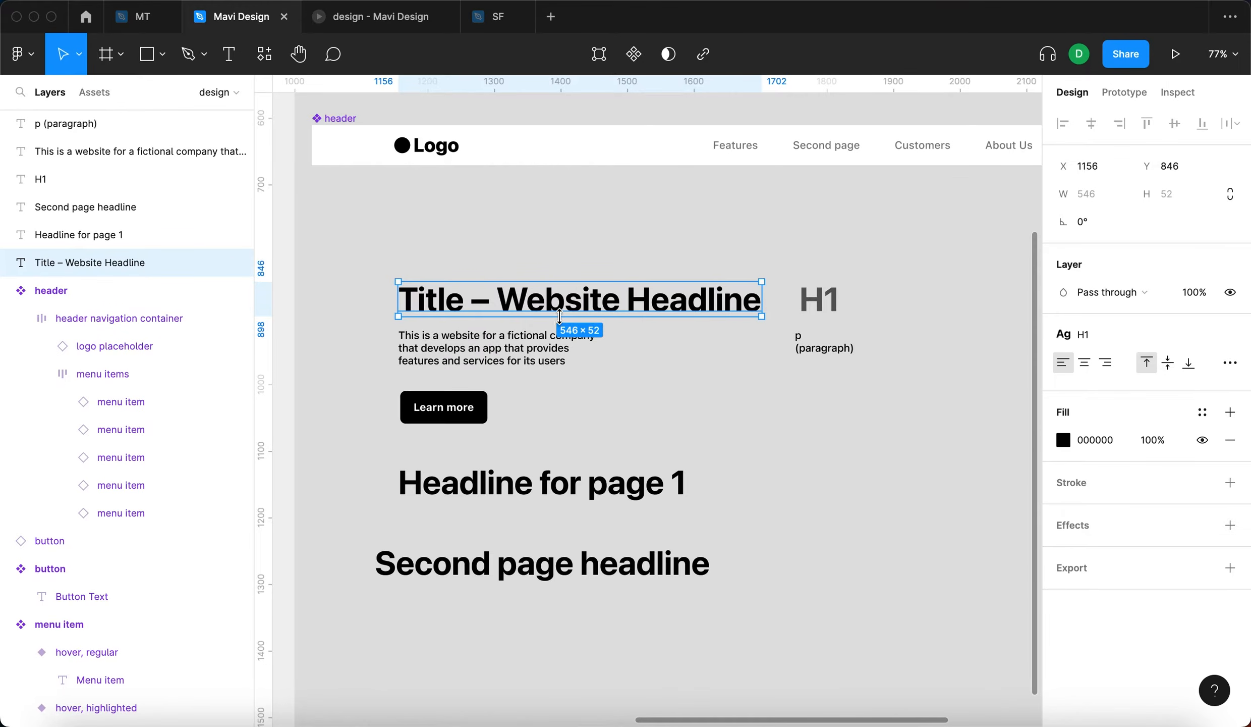
pyautogui.click(906, 423)
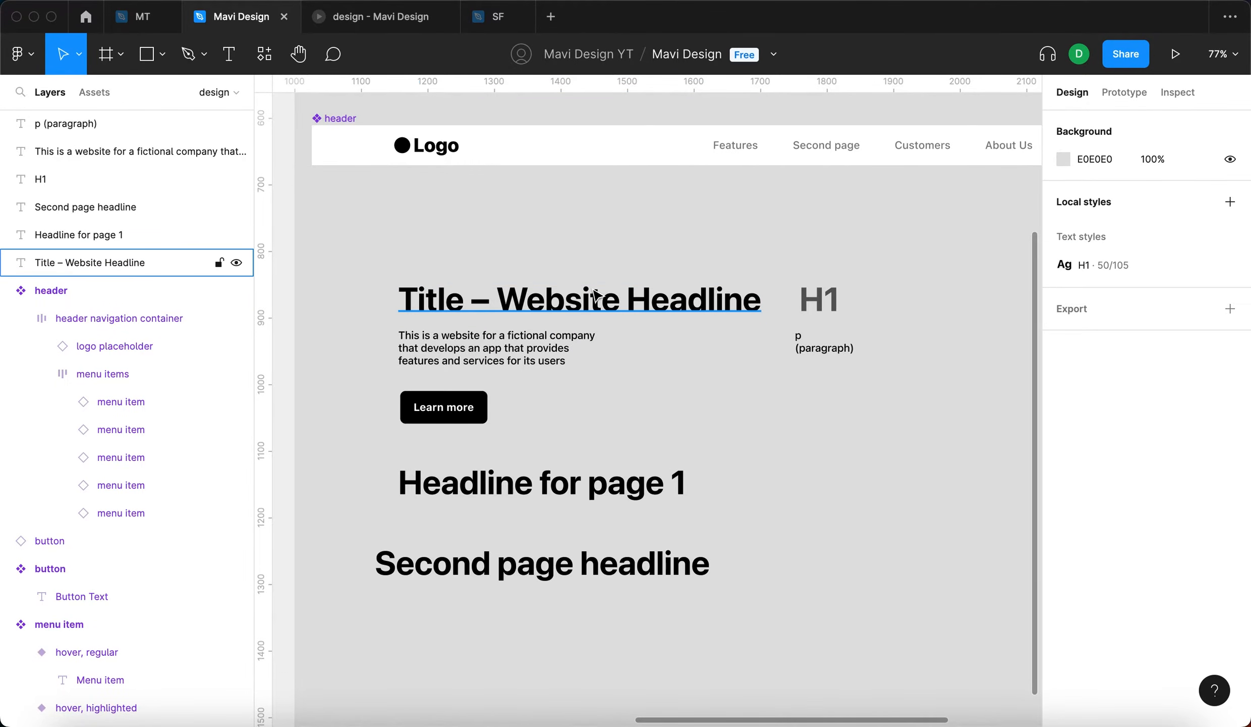
pyautogui.click(101, 262)
pyautogui.click(1080, 335)
pyautogui.click(648, 326)
pyautogui.click(610, 304)
pyautogui.click(1155, 339)
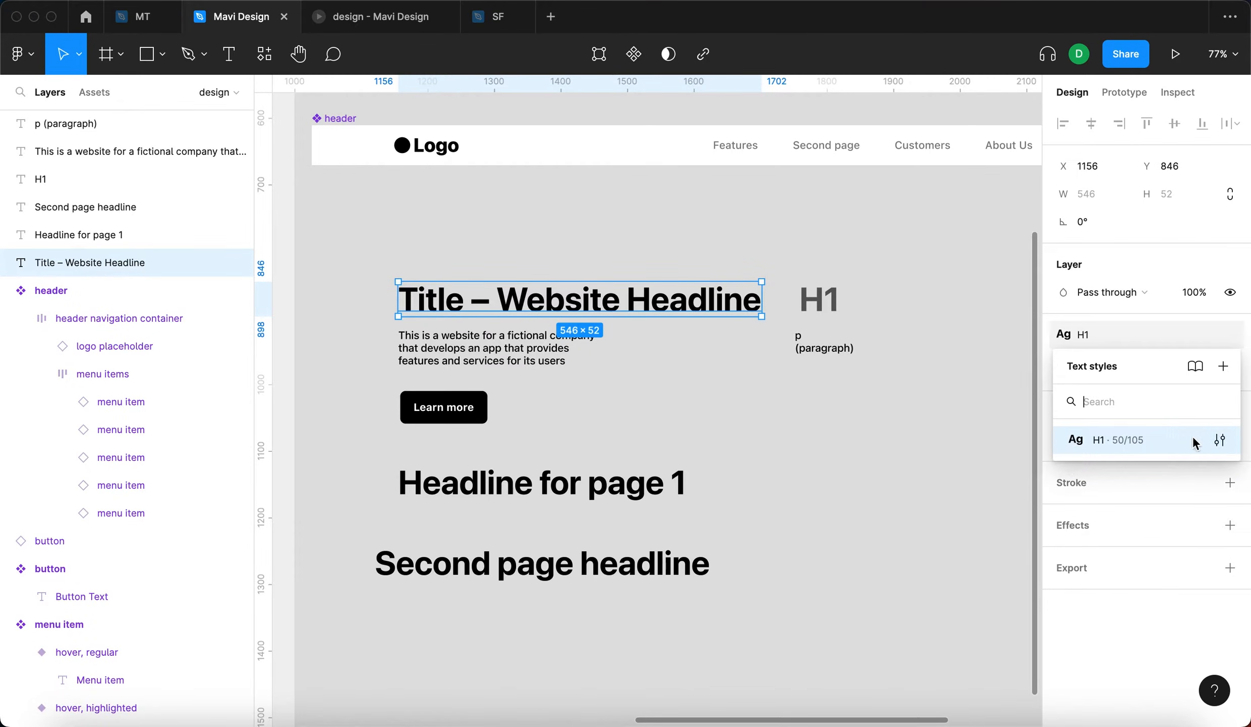
pyautogui.click(1129, 340)
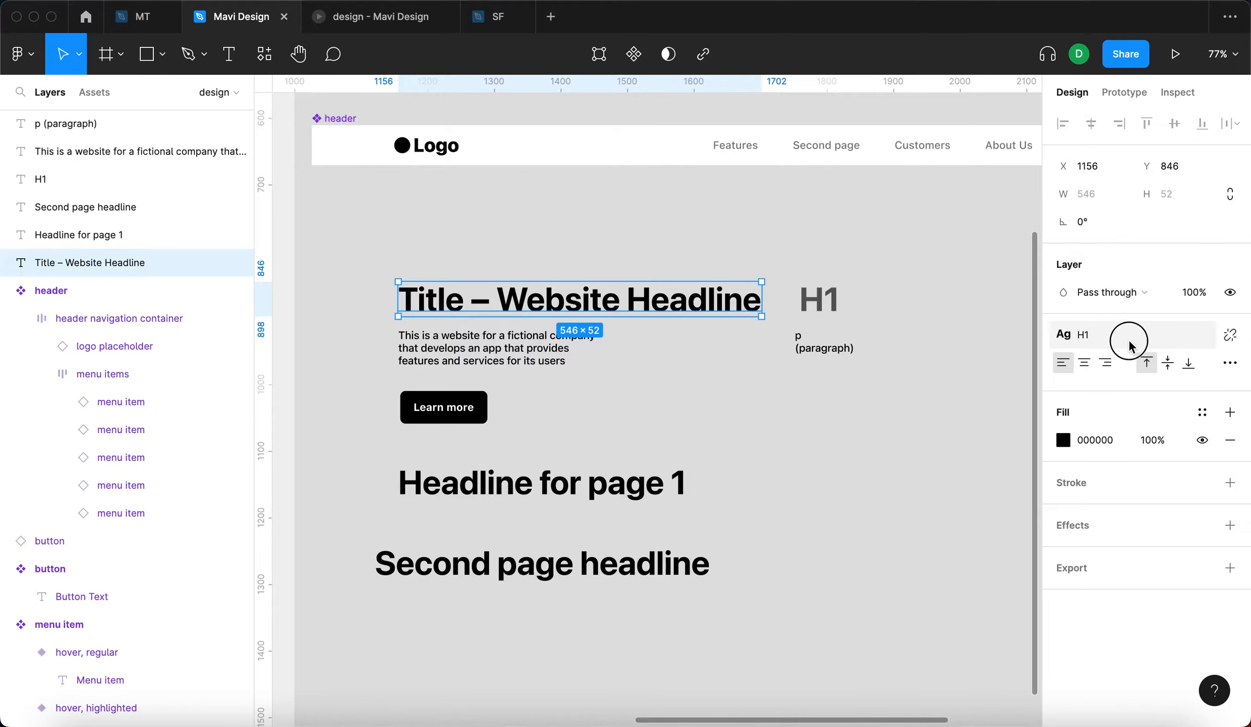
pyautogui.click(1129, 341)
pyautogui.click(1220, 439)
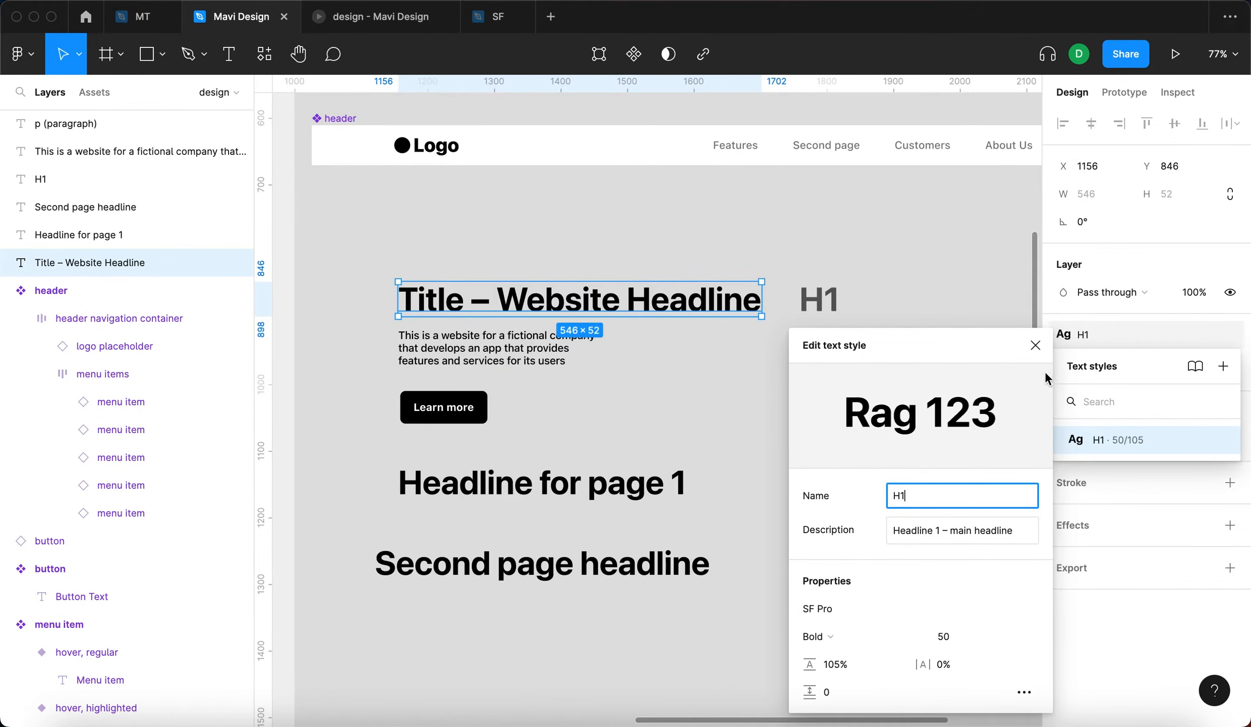
pyautogui.click(1037, 348)
pyautogui.click(907, 454)
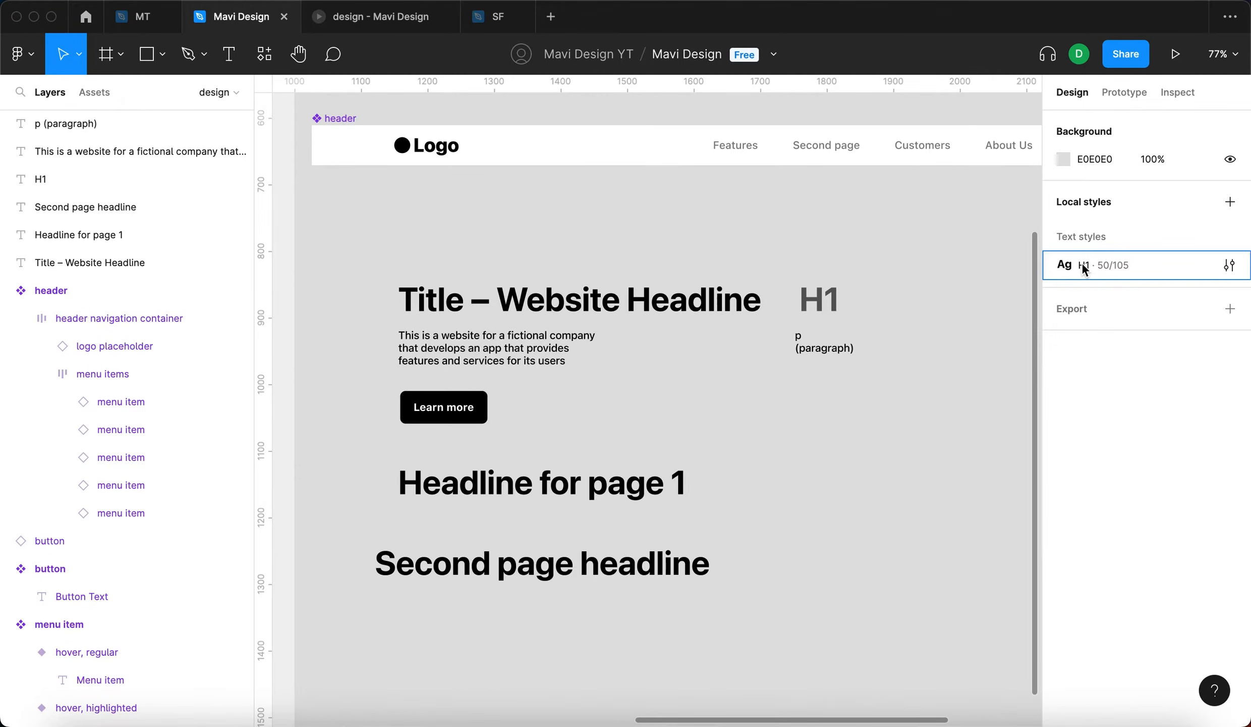
# - Edit the H1 style among the file's local text styles and set its font size to 48
pyautogui.click(1199, 272)
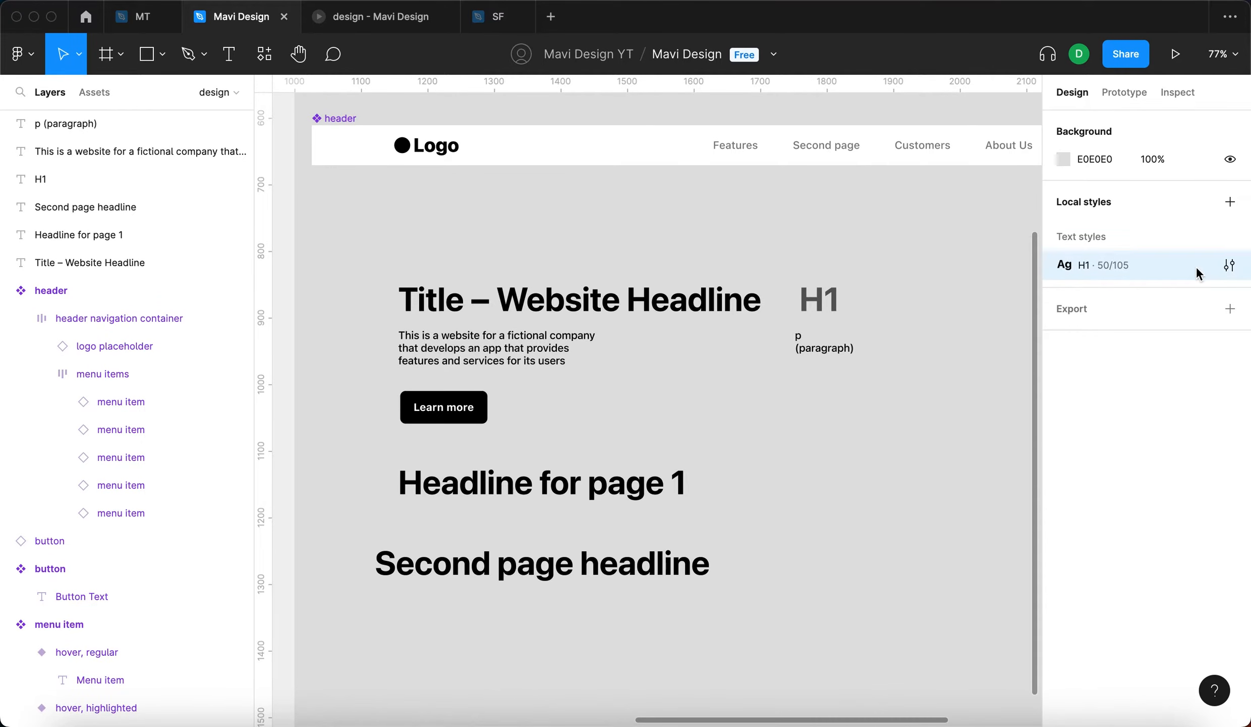
pyautogui.click(1229, 265)
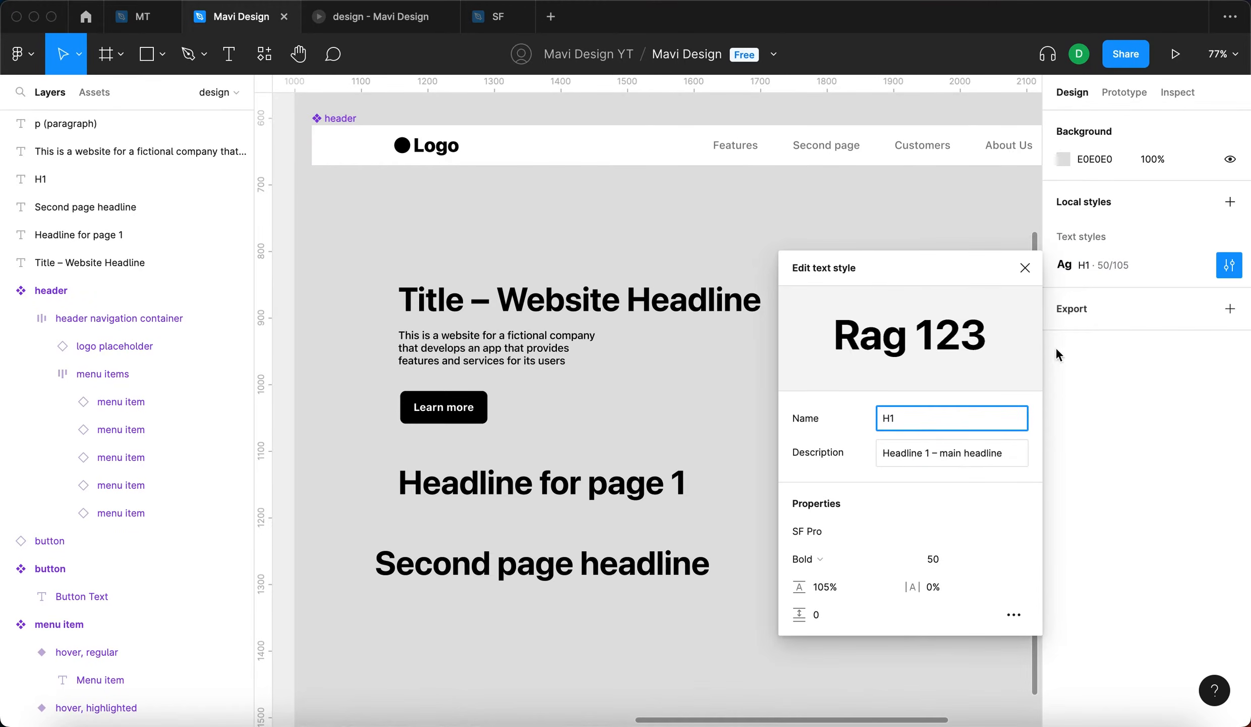
pyautogui.click(948, 557)
pyautogui.press('Down')
pyautogui.press('Down')
pyautogui.press('Down')
pyautogui.press('Down')
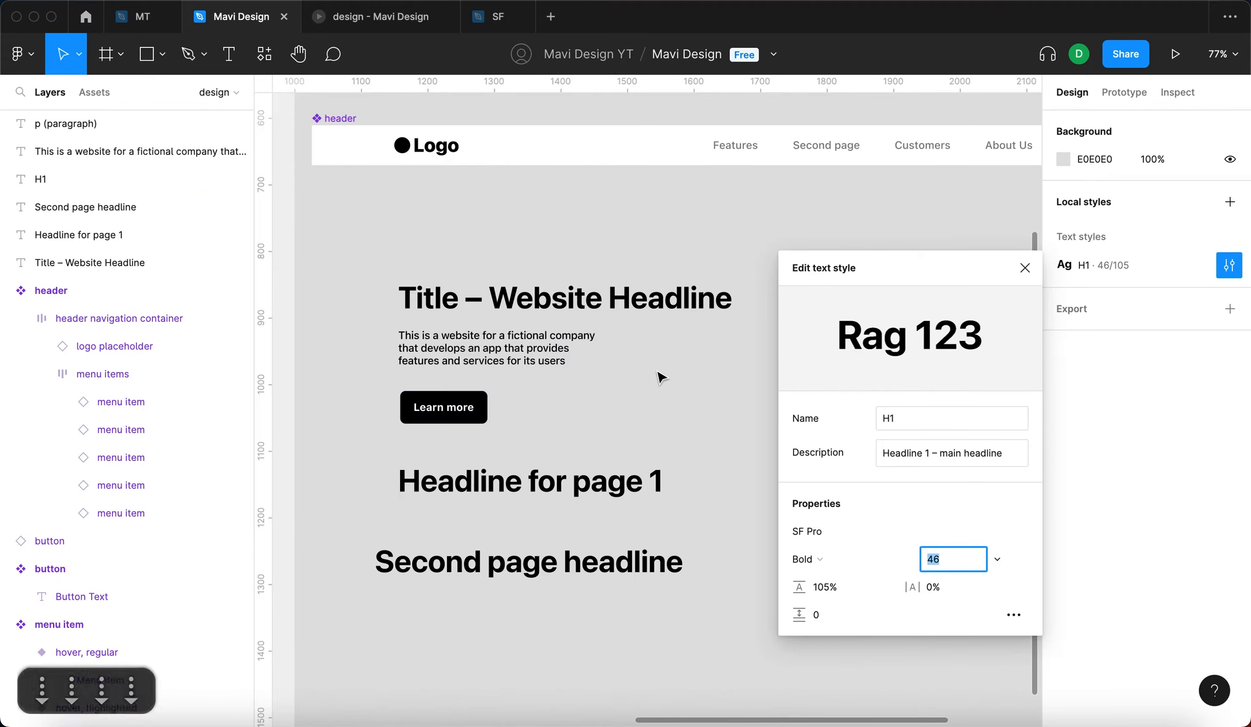
pyautogui.press('Up')
pyautogui.press('Up')
pyautogui.press('Up')
pyautogui.press('Up')
pyautogui.press('Up')
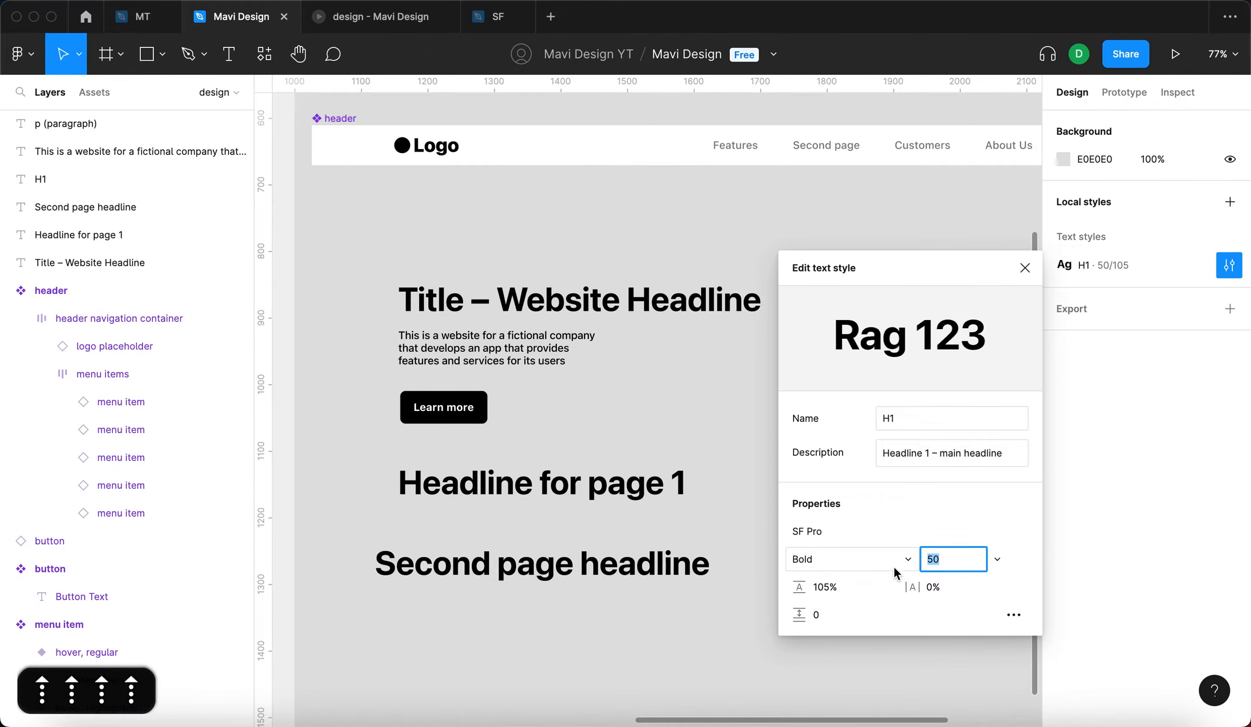
pyautogui.press('Down')
pyautogui.press('Down')
pyautogui.press('Down')
pyautogui.press('Down')
pyautogui.press('Down')
pyautogui.press('Down')
pyautogui.press('Down')
pyautogui.press('Down')
pyautogui.press('Down')
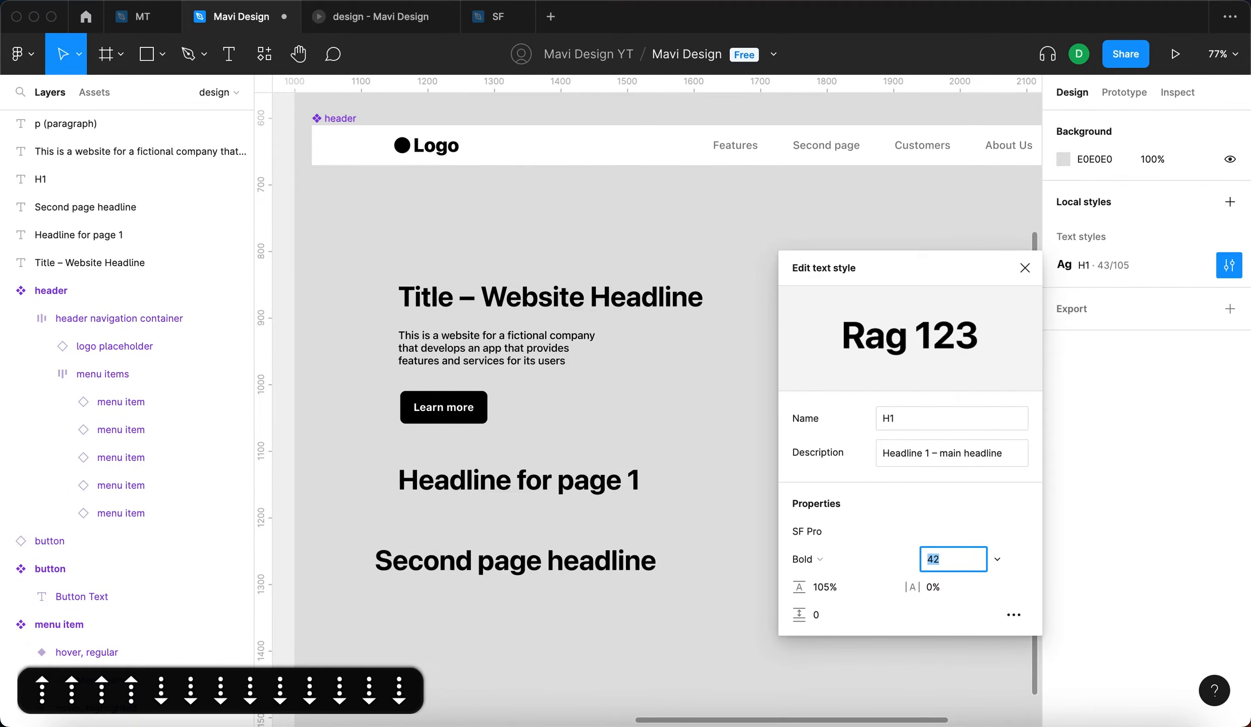
pyautogui.press('Down')
pyautogui.press('Up')
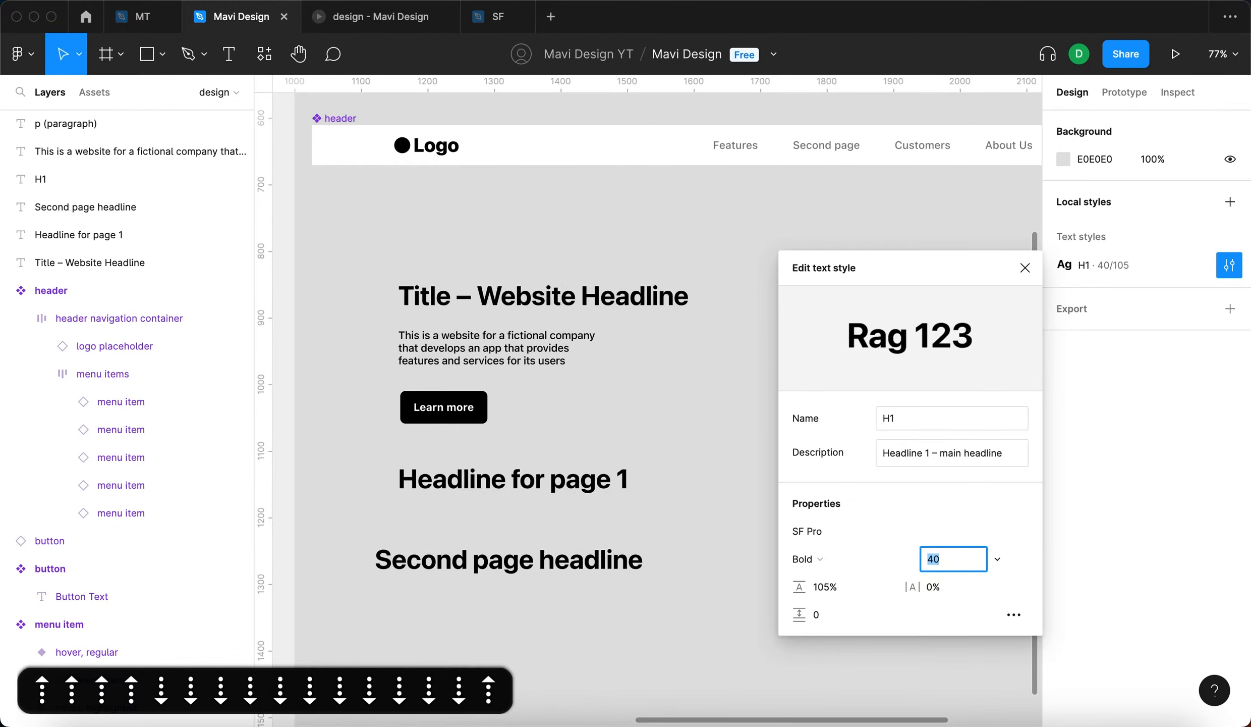
pyautogui.press('Up')
pyautogui.press('Up')
pyautogui.press('Up')
pyautogui.press('Up')
pyautogui.press('Up')
pyautogui.press('Up')
pyautogui.press('Up')
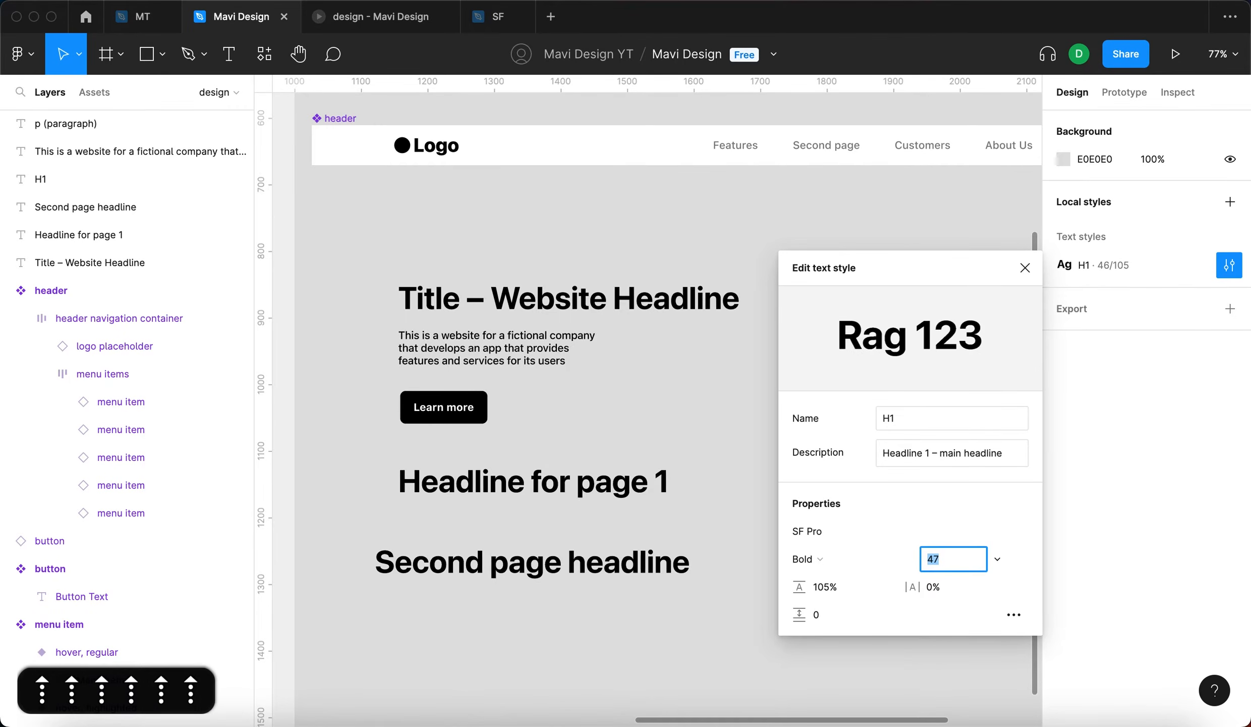
pyautogui.press('Down')
pyautogui.press('Up')
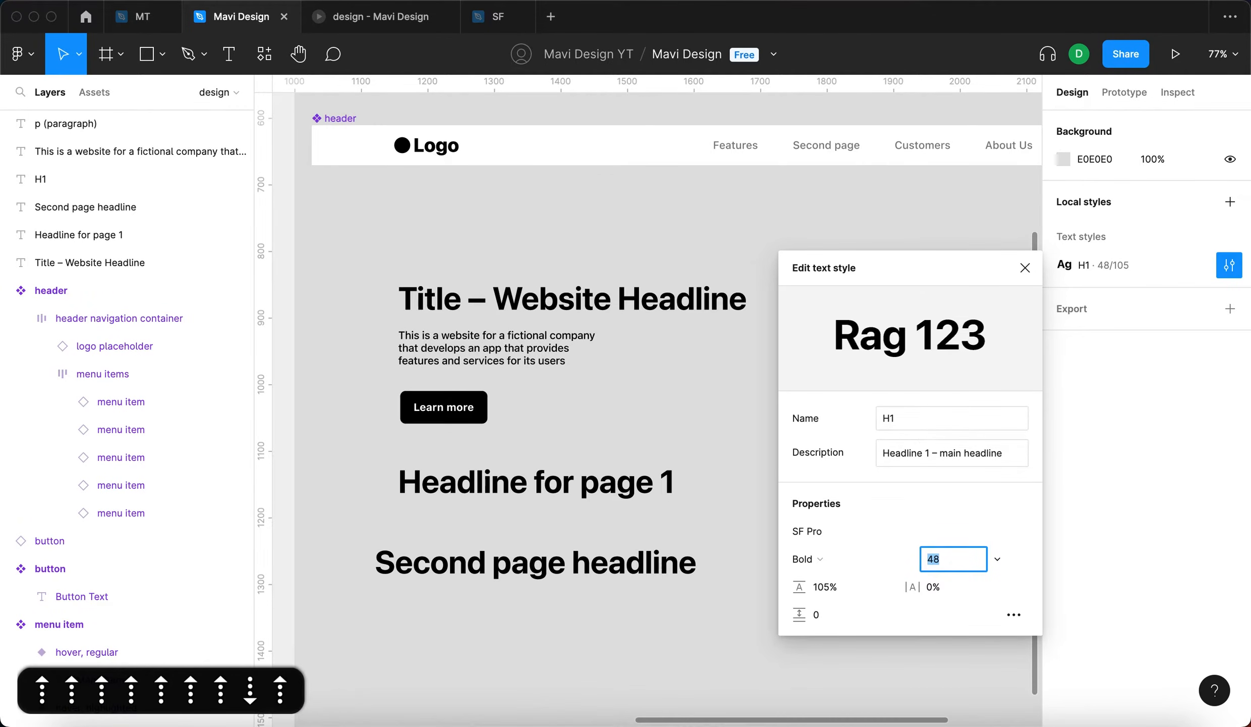
pyautogui.press('Return')
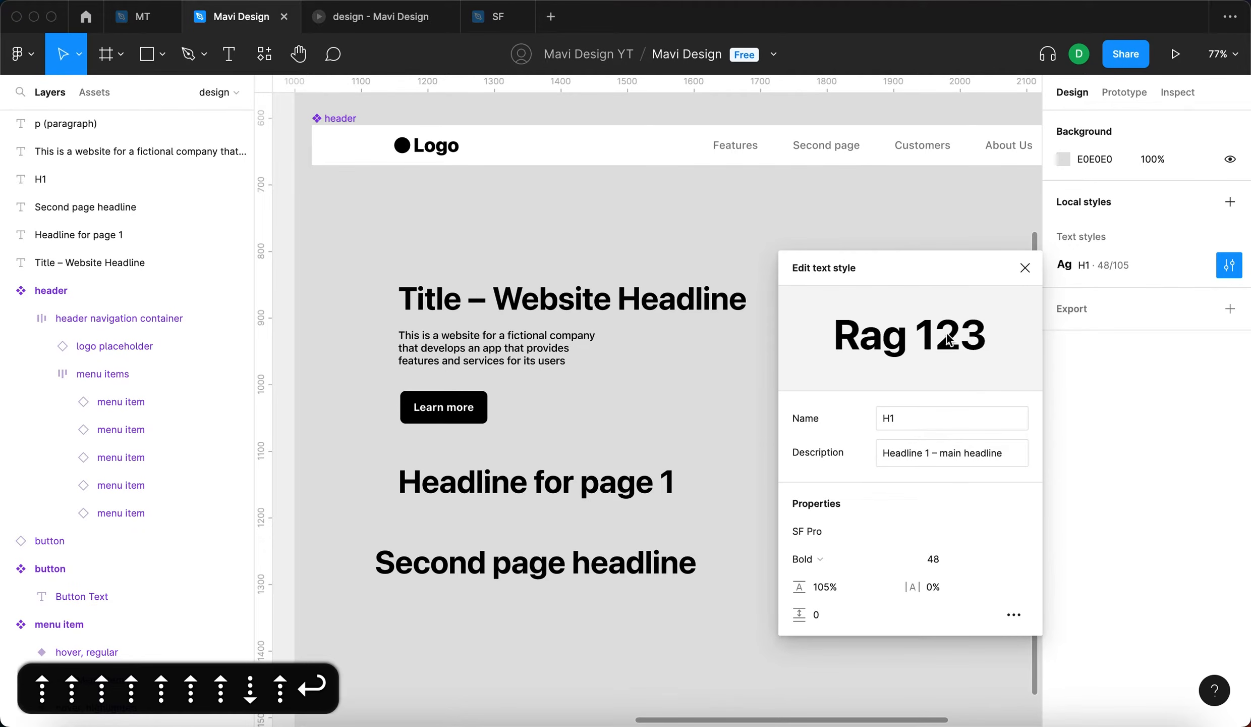
pyautogui.click(1025, 268)
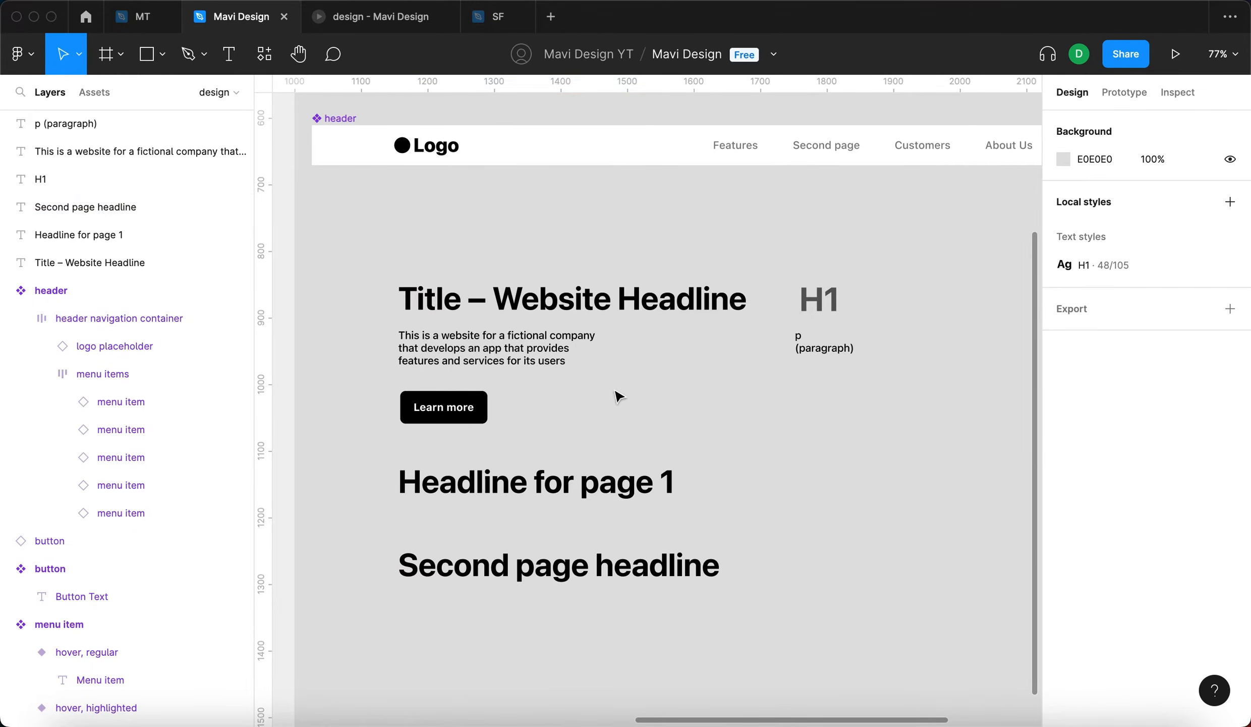
# - Create a text style named "Paragraph (body) text" from the website description text's formatting
pyautogui.click(560, 359)
pyautogui.click(983, 443)
pyautogui.click(586, 357)
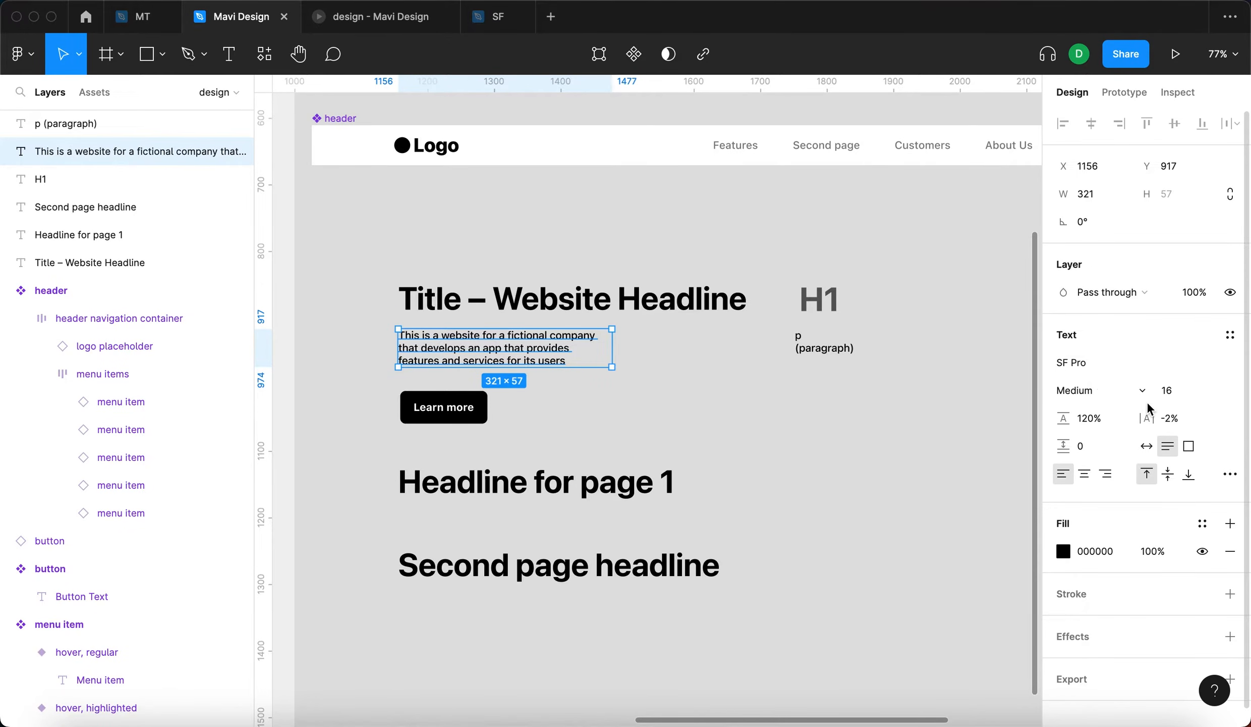
pyautogui.click(1161, 391)
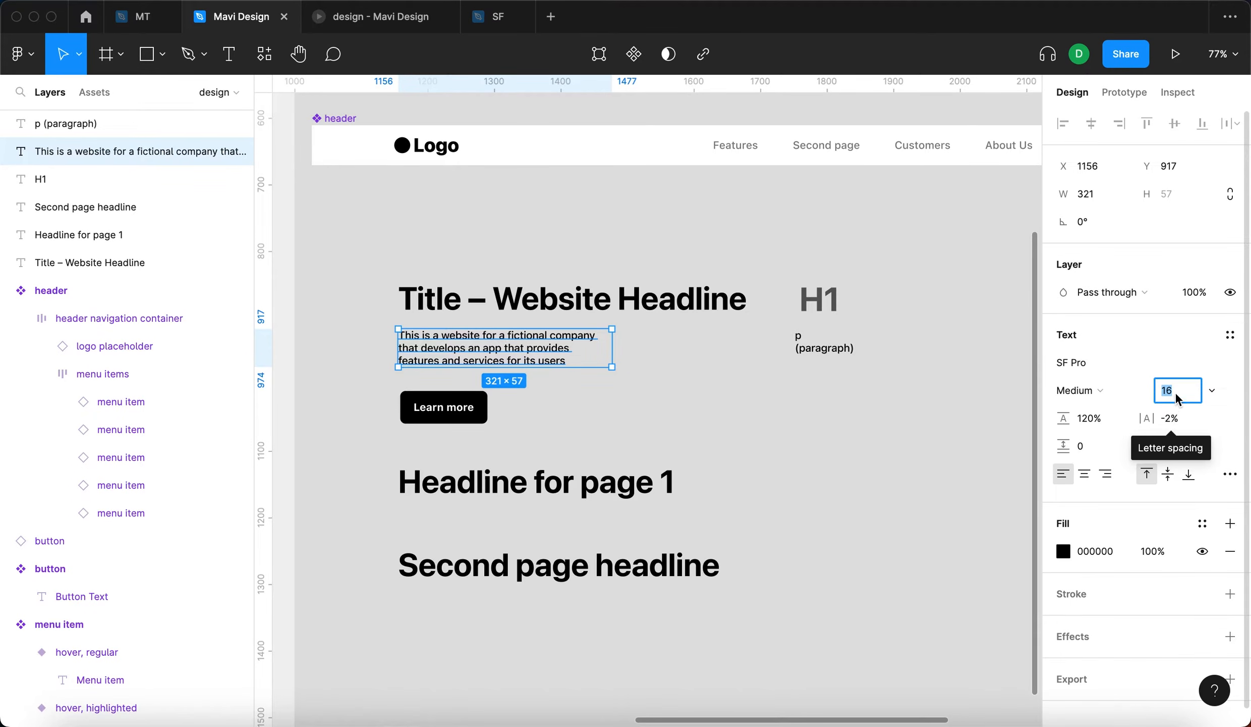
pyautogui.click(1231, 335)
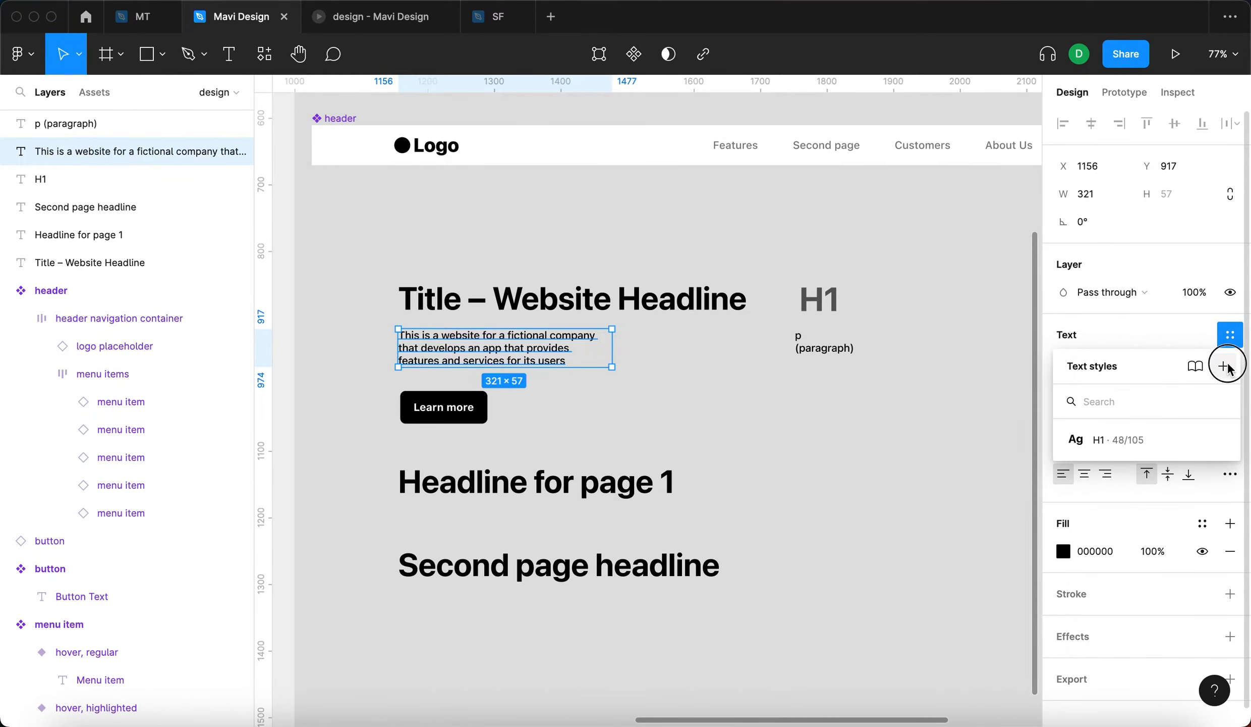
pyautogui.click(1226, 367)
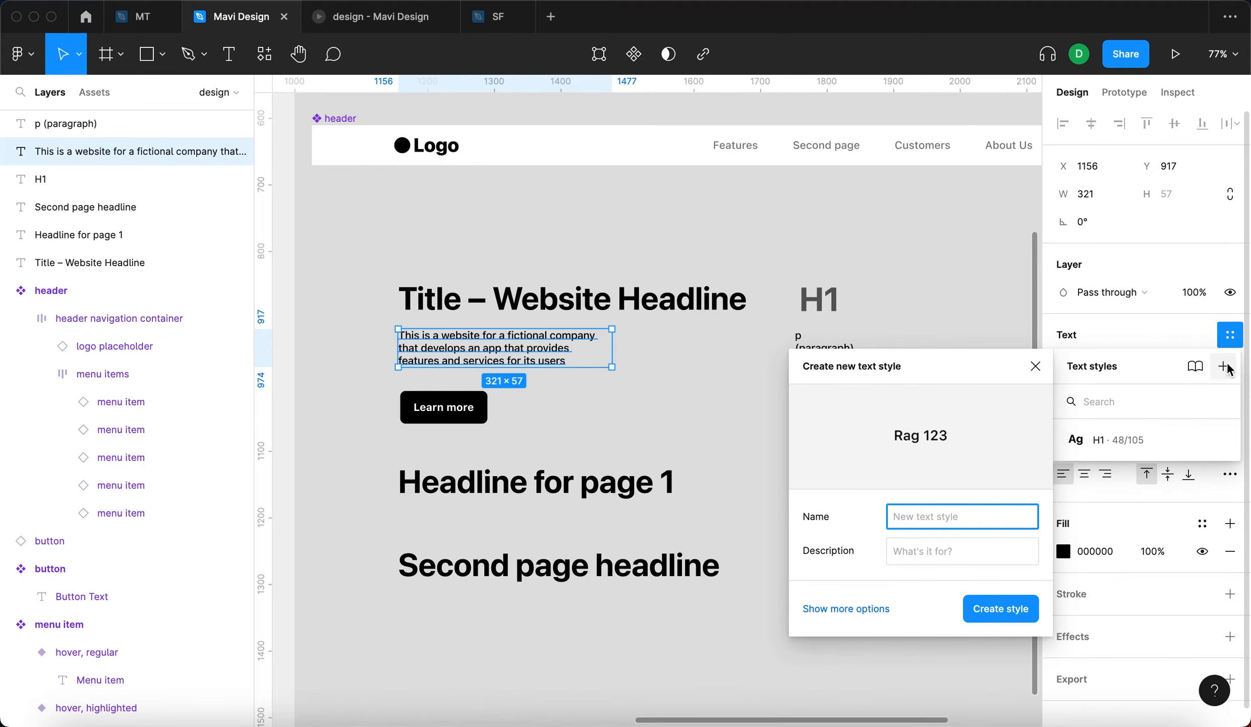
pyautogui.write('Paragraph')
pyautogui.click(1006, 551)
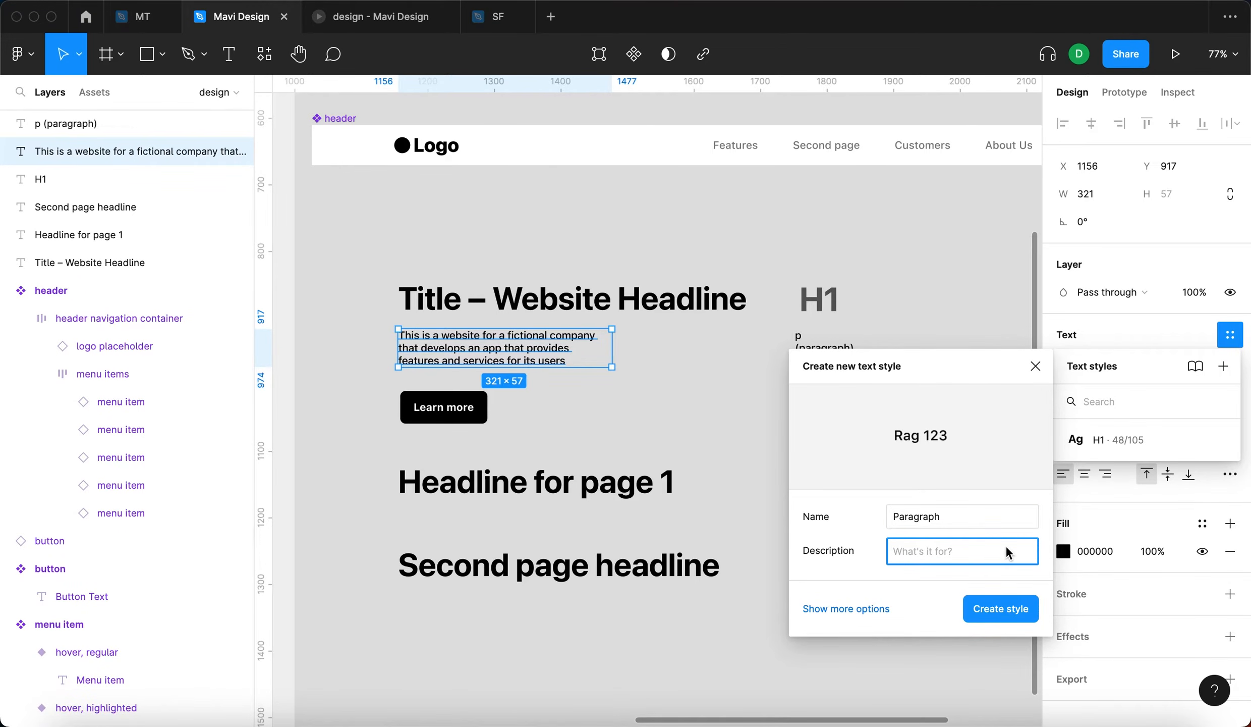
pyautogui.click(990, 523)
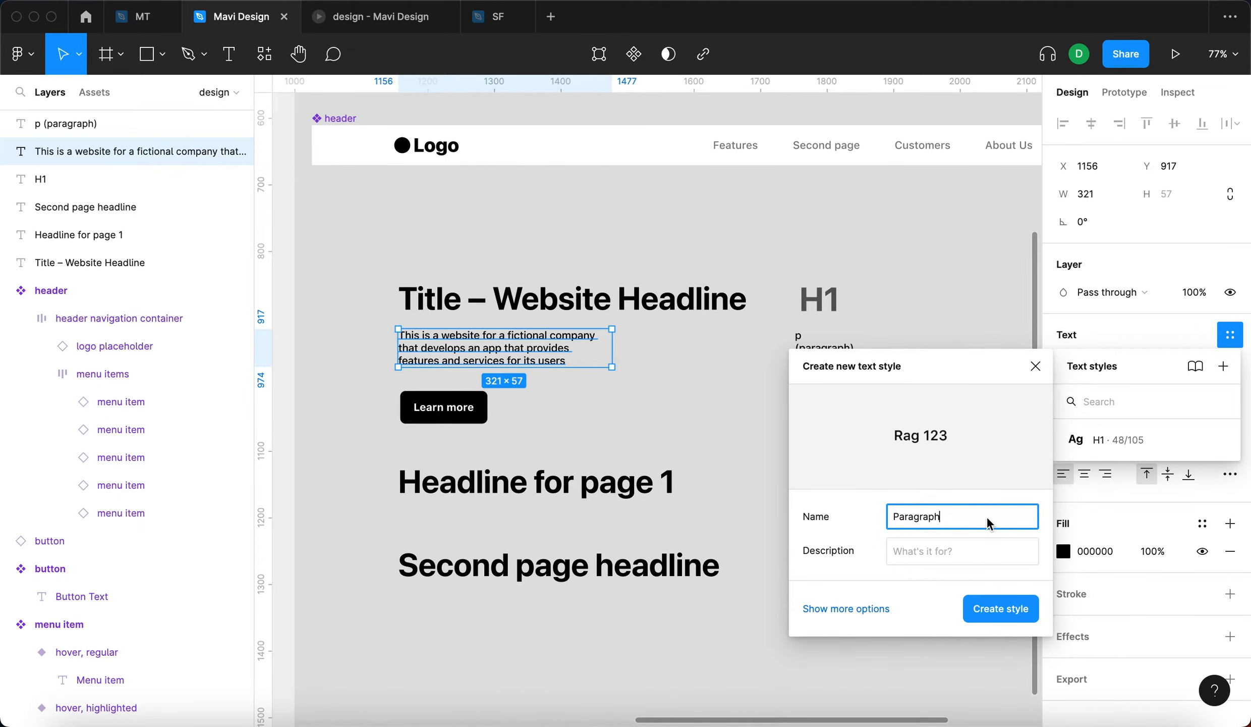
pyautogui.write('(body) text')
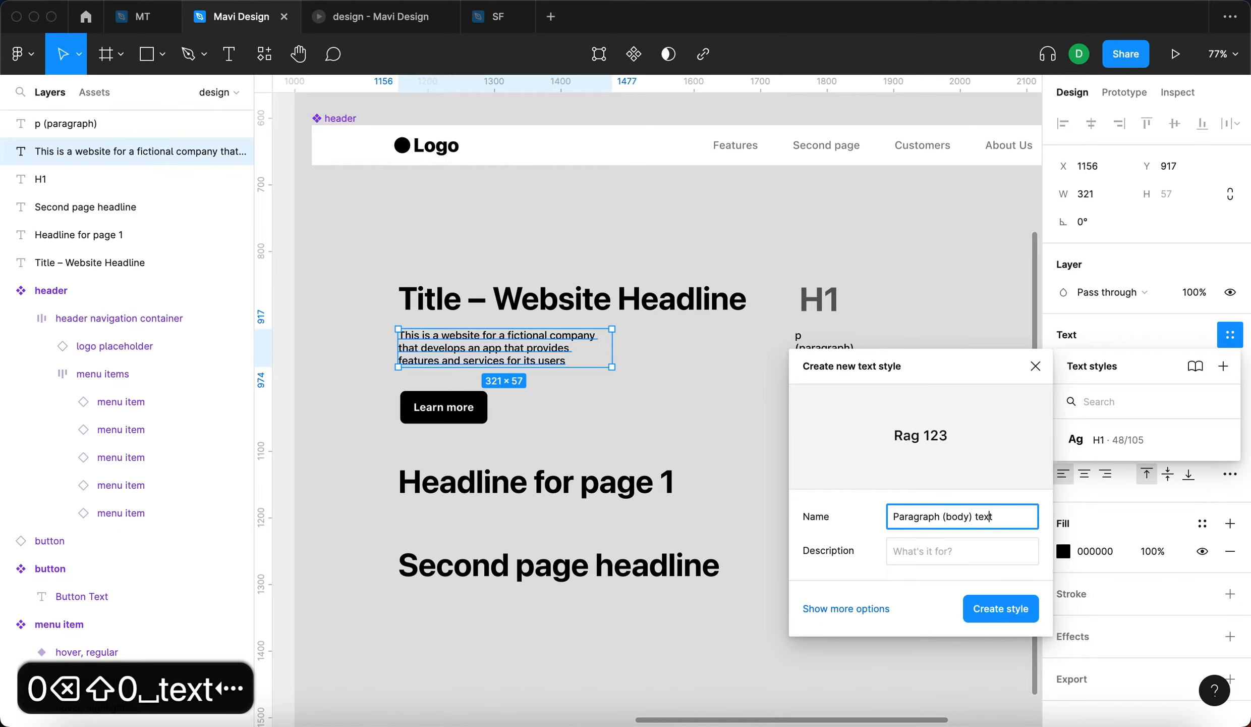
pyautogui.click(976, 609)
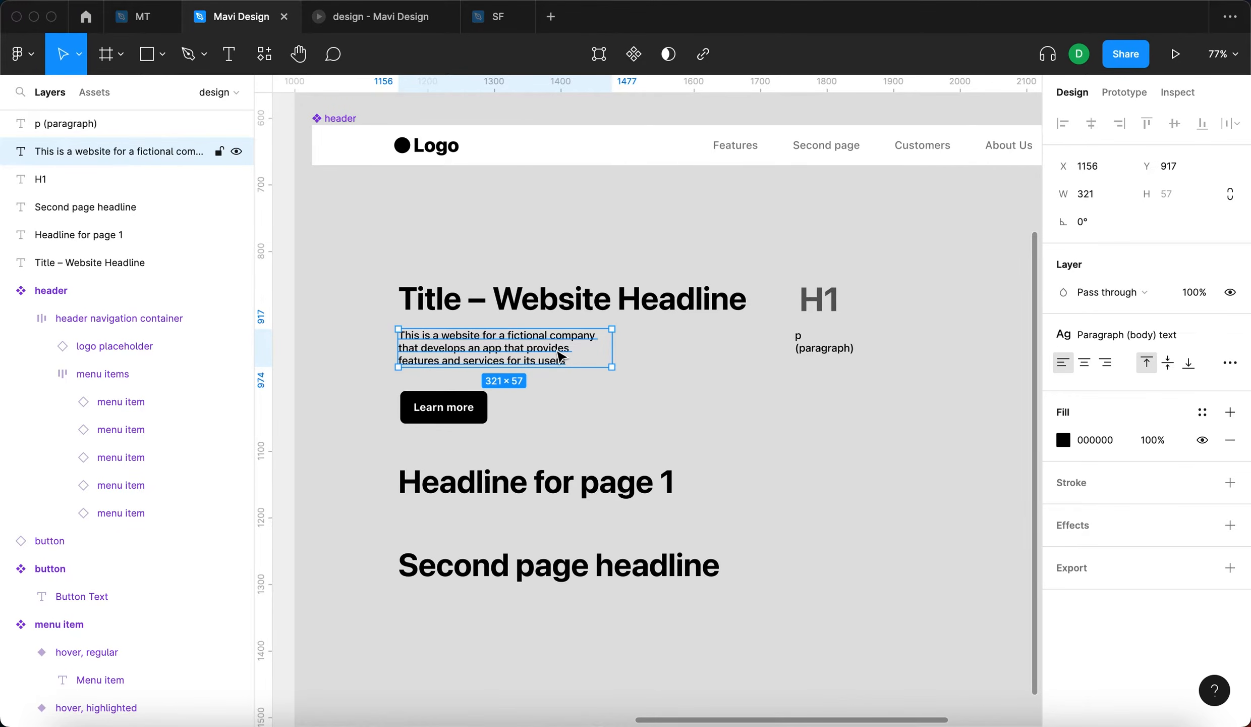
# - Place two copies of the description beside the lower headlines and reduce the Paragraph (body) text style's font size to 12
pyautogui.moveTo(562, 356); pyautogui.dragTo(847, 559)
pyautogui.click(869, 419)
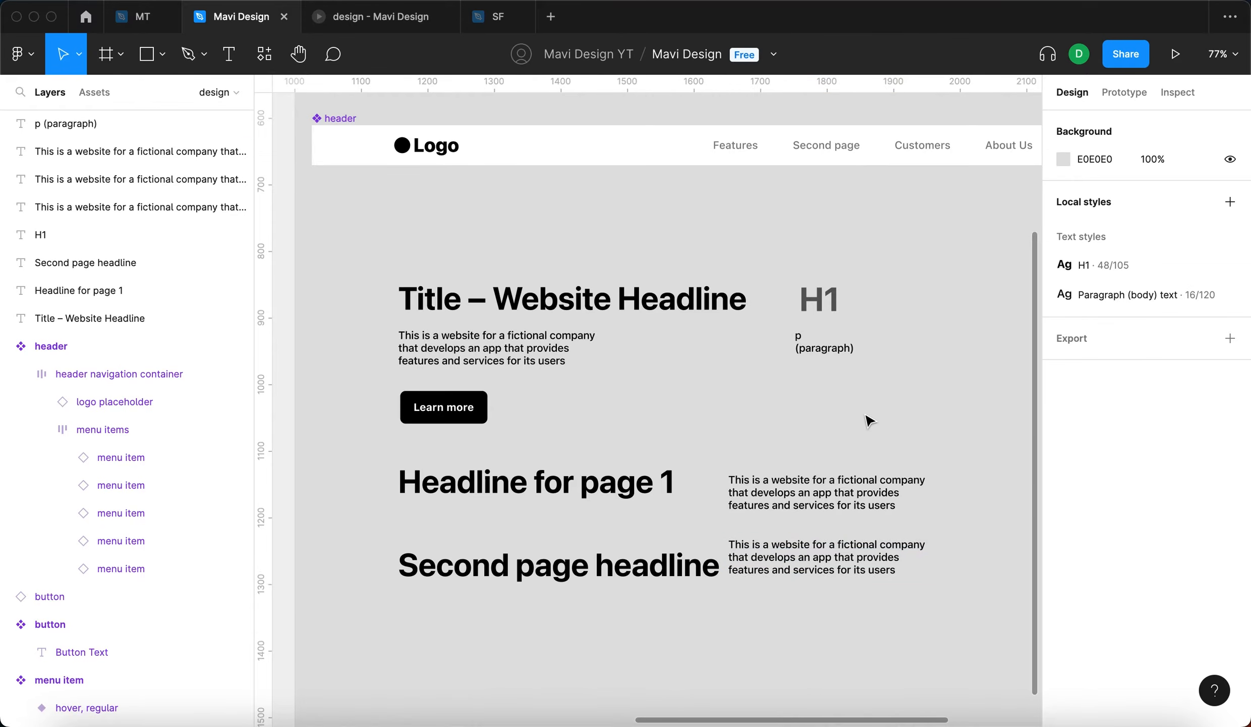
pyautogui.click(532, 361)
pyautogui.click(1138, 337)
pyautogui.click(1179, 467)
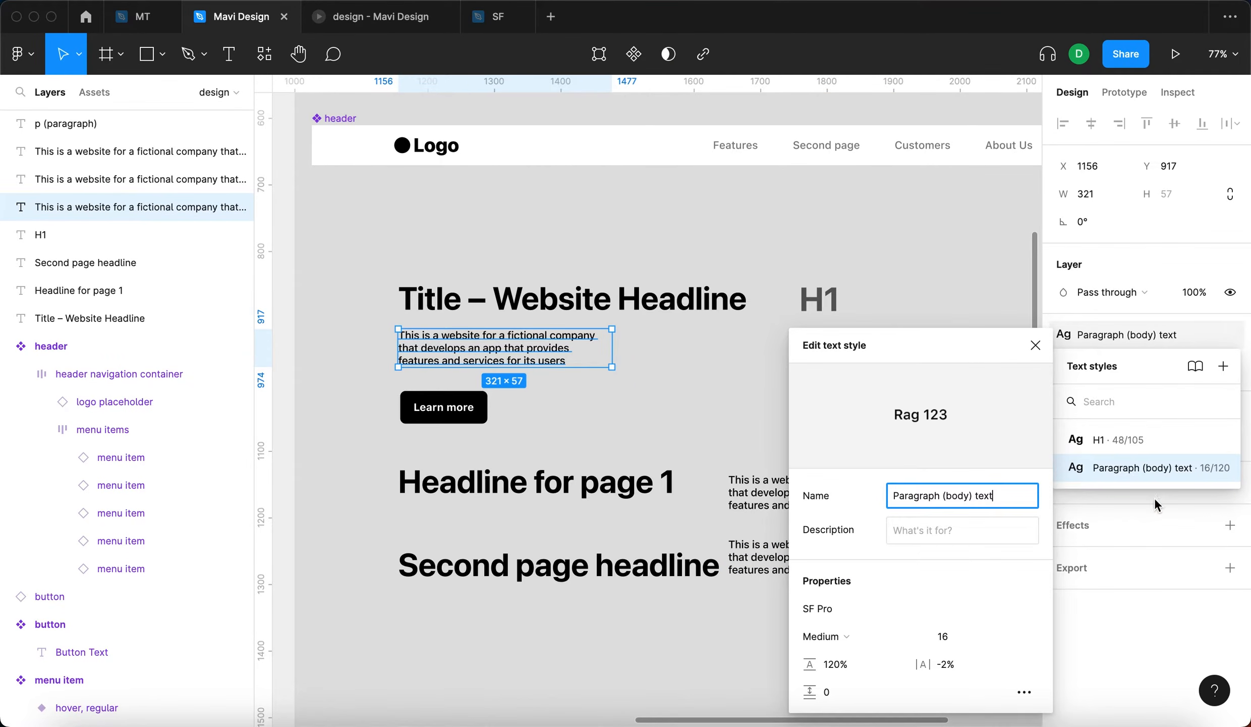
pyautogui.hscroll(2, 620, 484)
pyautogui.press('Down')
pyautogui.press('Down')
pyautogui.press('Down')
pyautogui.press('Down')
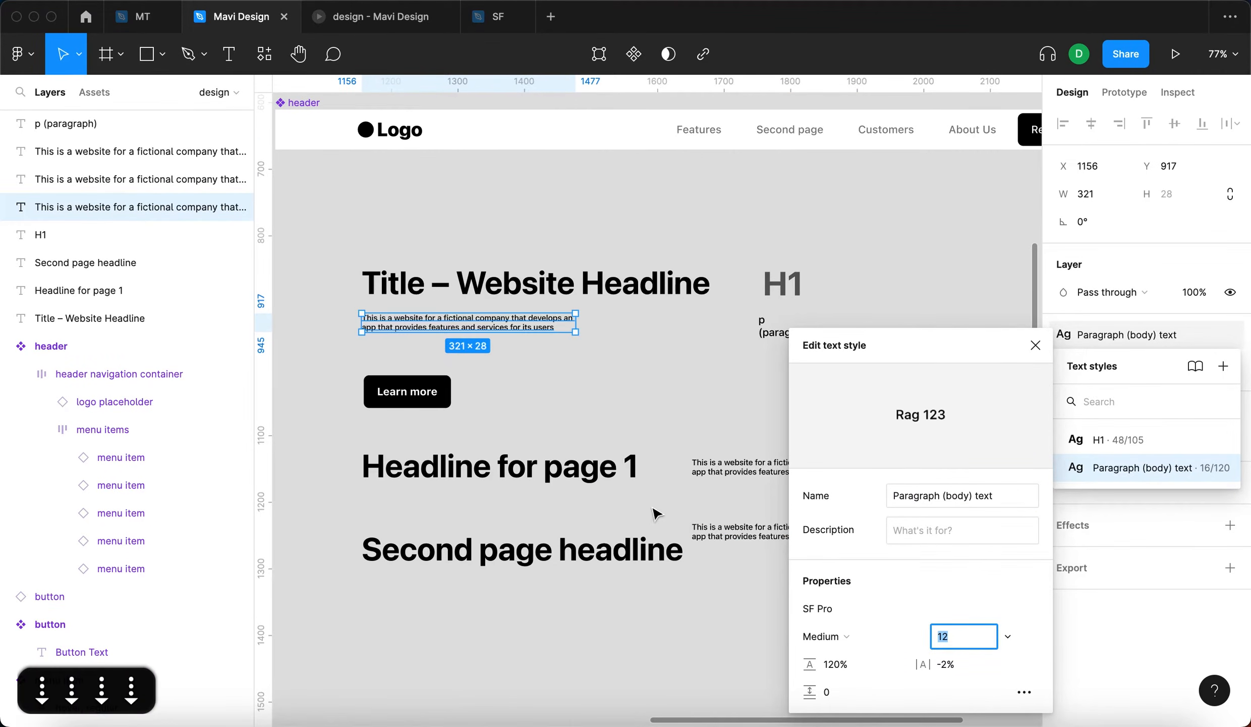
# - Set the Paragraph (body) text style's font size to 16 and delete the two description copies beside the lower headlines
pyautogui.press('Up')
pyautogui.press('Up')
pyautogui.press('Up')
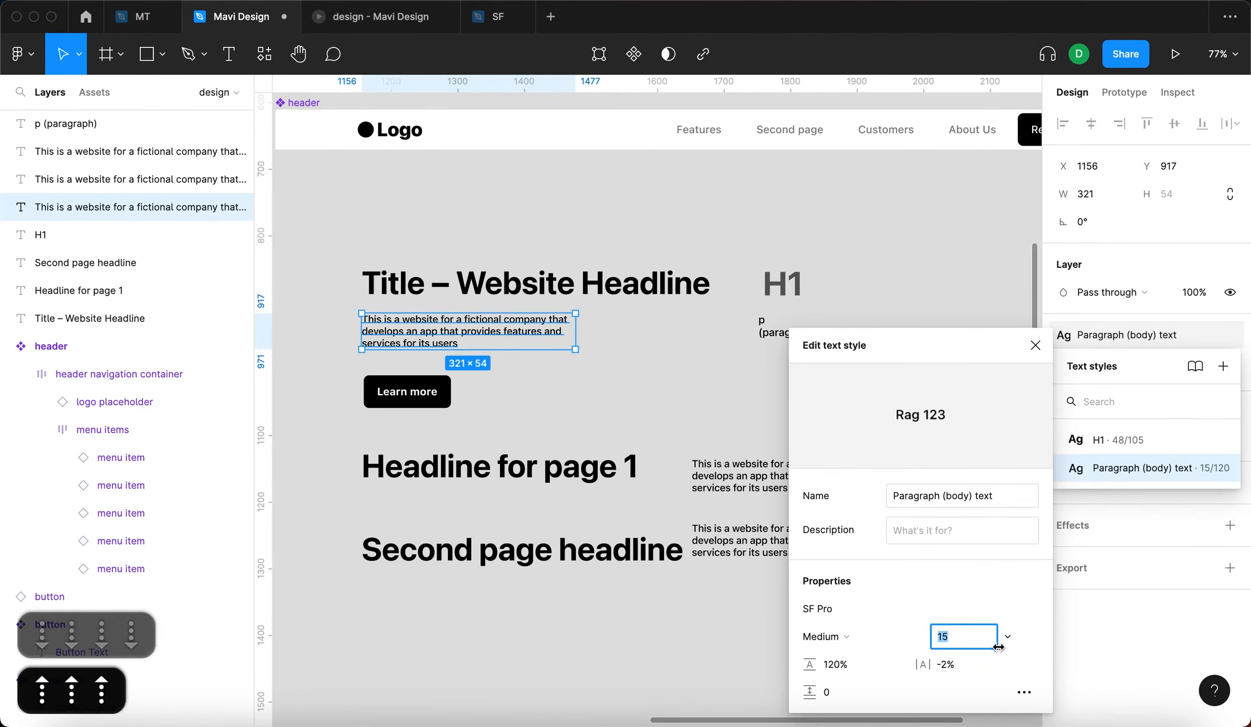
pyautogui.press('Up')
pyautogui.press('Return')
pyautogui.click(1036, 345)
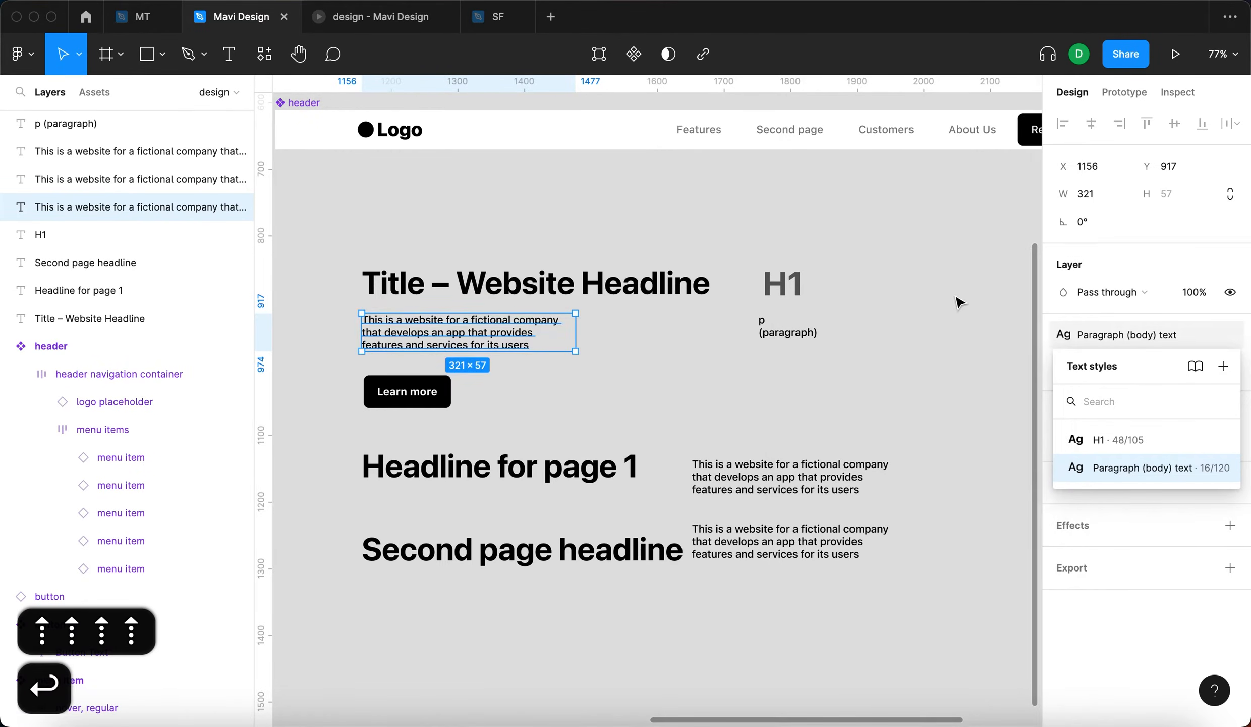
pyautogui.press('BackSpace')
pyautogui.scroll(-3, 861, 489)
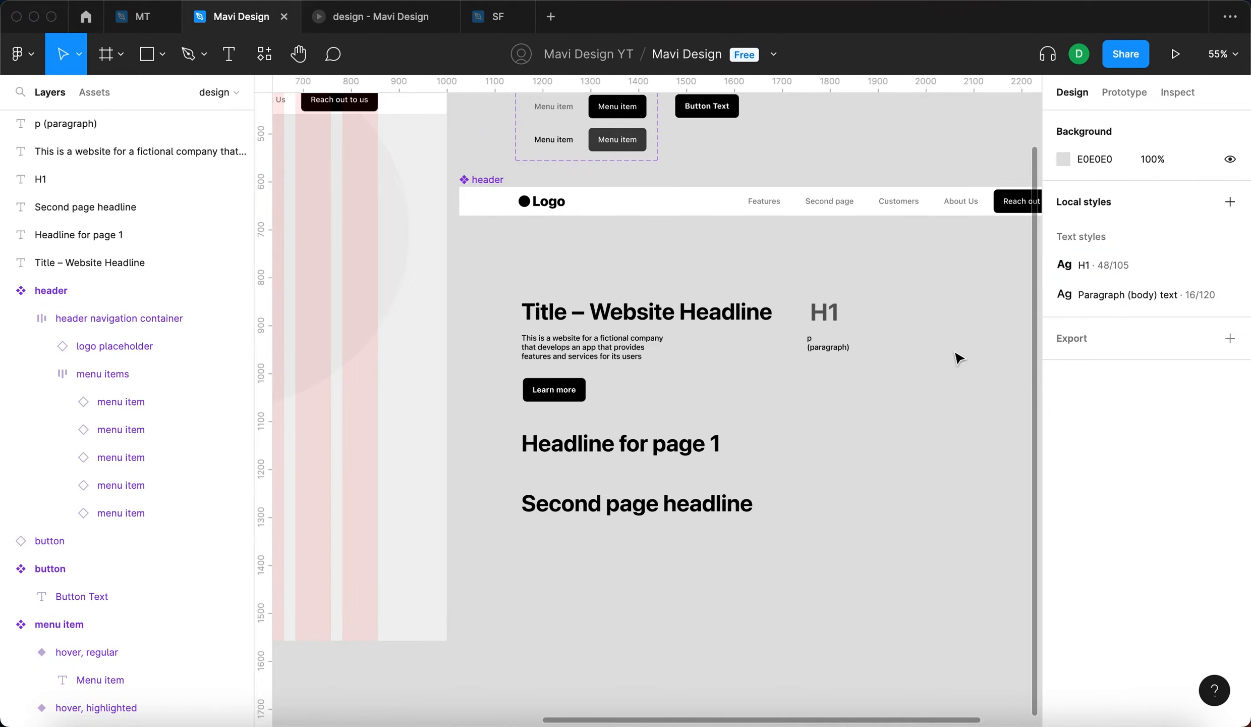
# - Look over the design page's local components among the file's assets
pyautogui.click(93, 92)
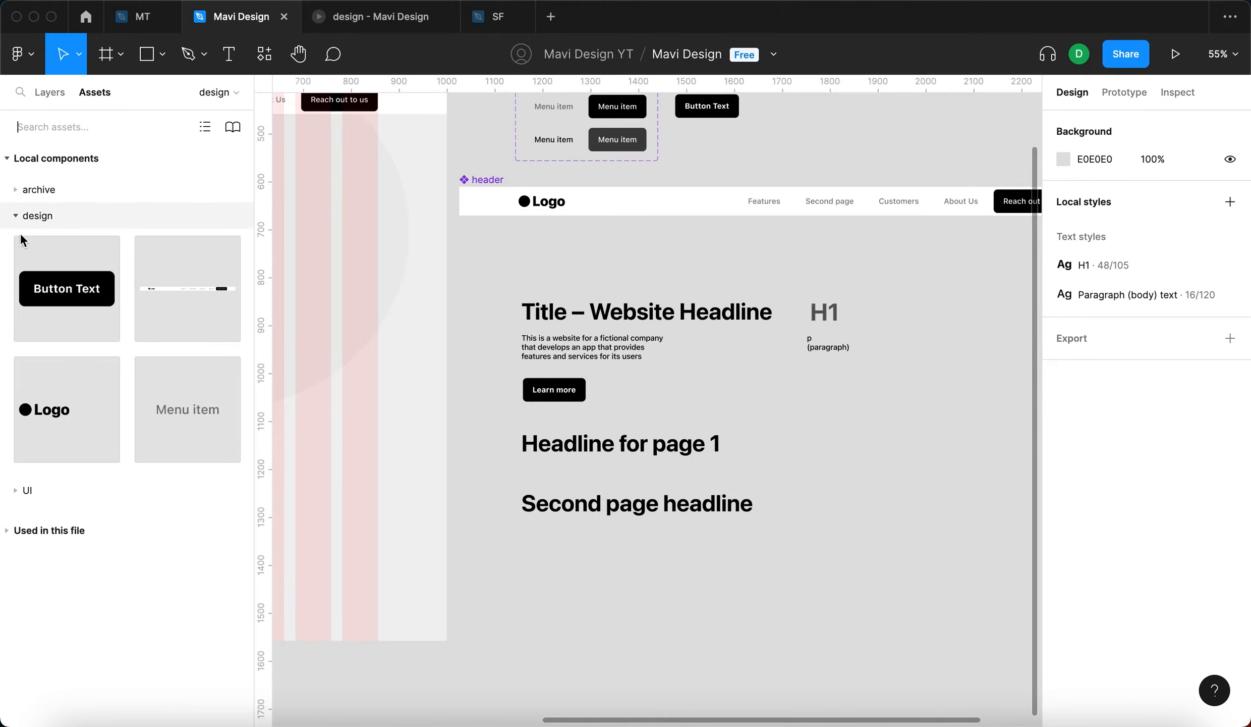
pyautogui.click(49, 92)
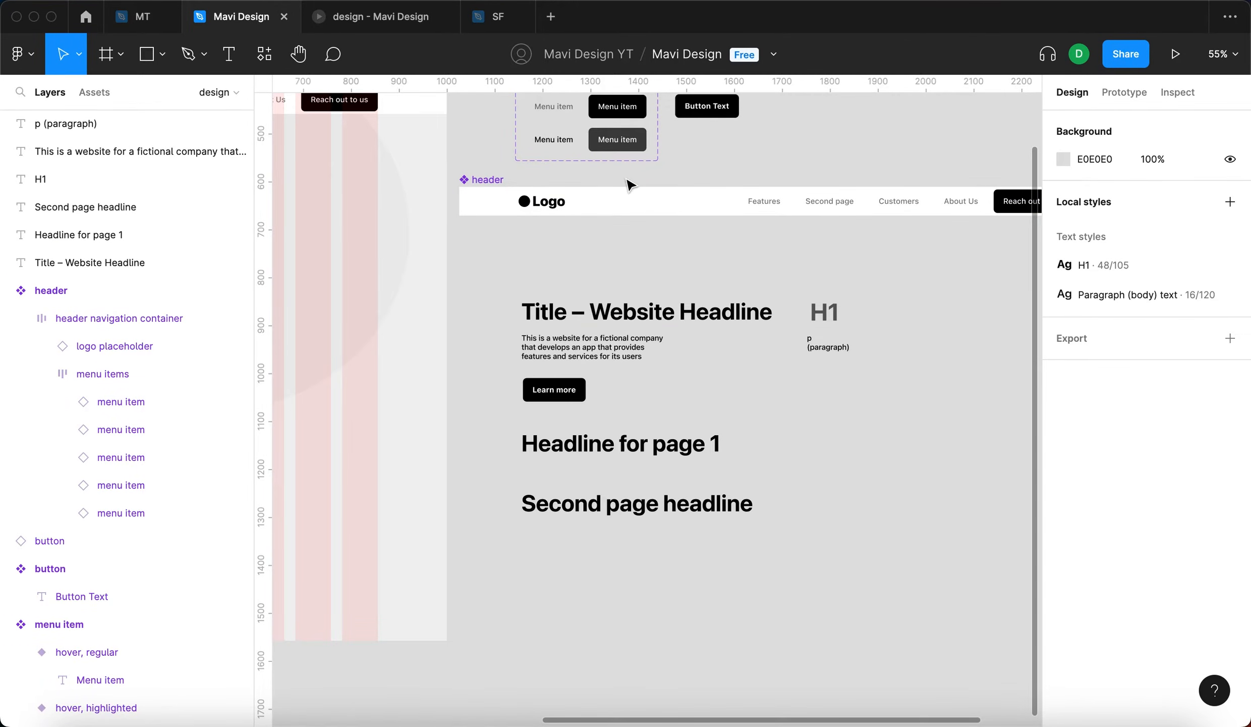
pyautogui.scroll(1, 740, 198)
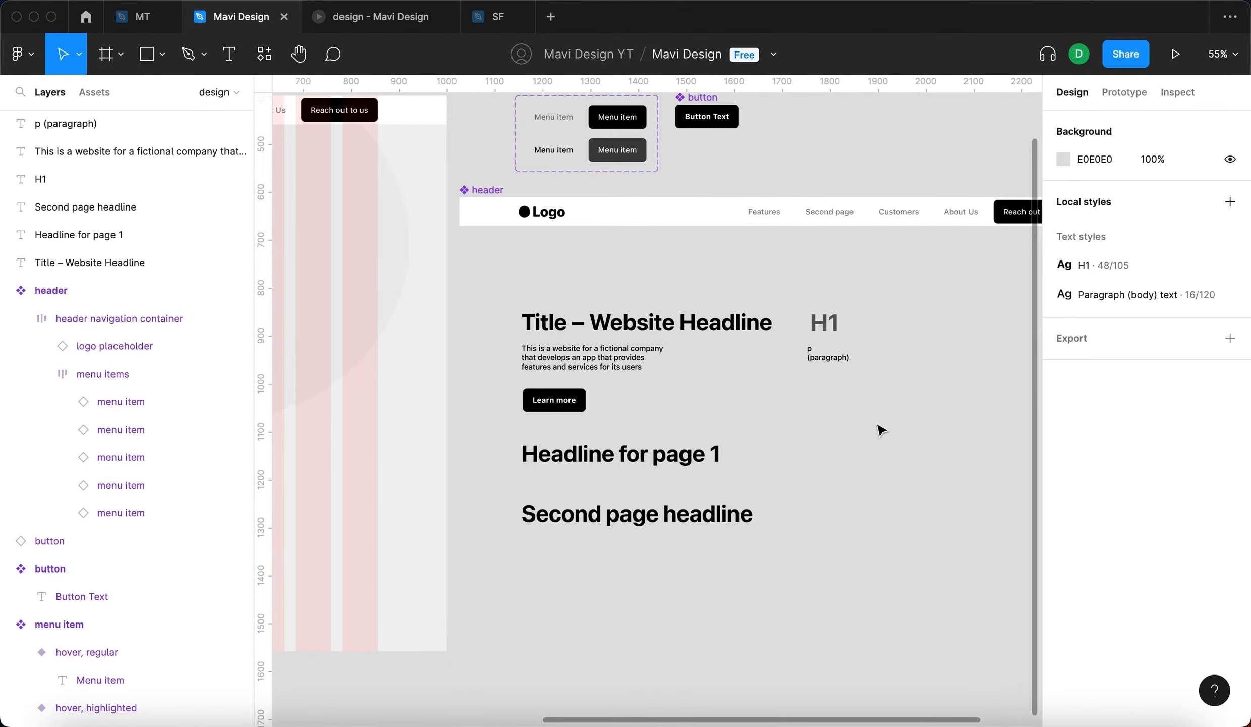
pyautogui.moveTo(878, 424); pyautogui.dragTo(784, 480)
pyautogui.scroll(-5, 757, 459)
pyautogui.hscroll(-2, 755, 455)
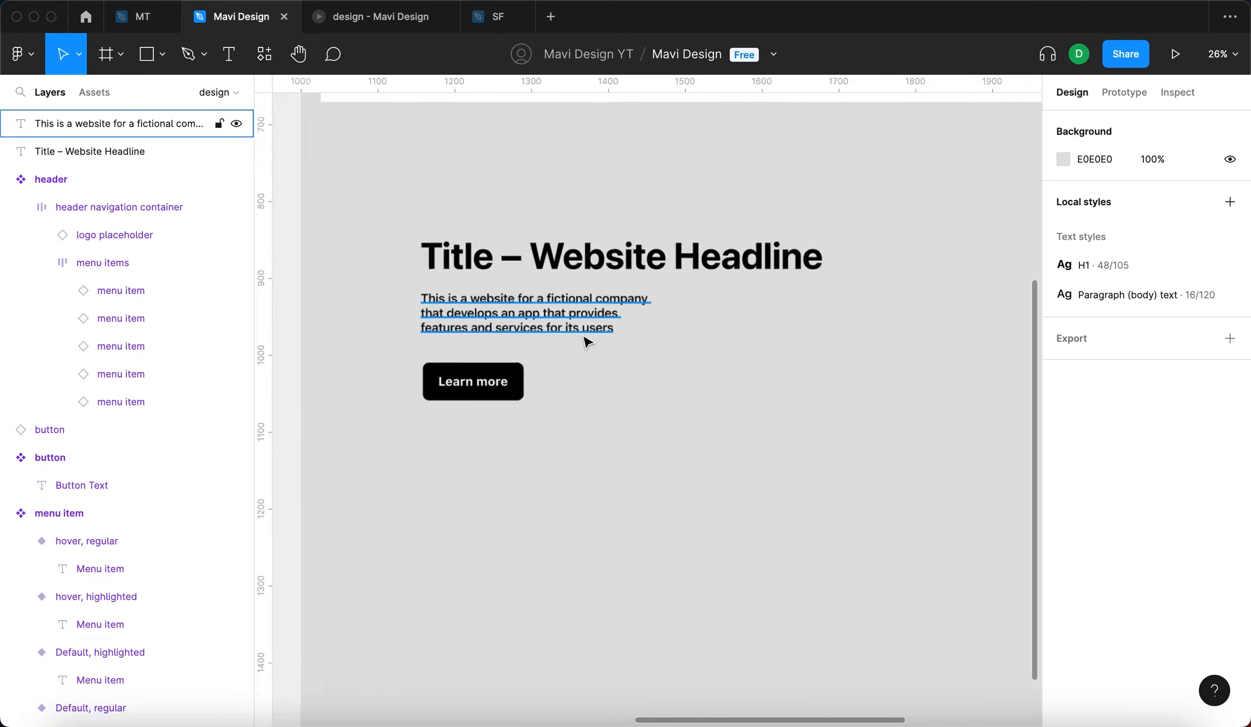
# - Wrap the website headline, description and Learn more button in an auto layout frame and name it "title area content"
pyautogui.moveTo(365, 180); pyautogui.dragTo(903, 482)
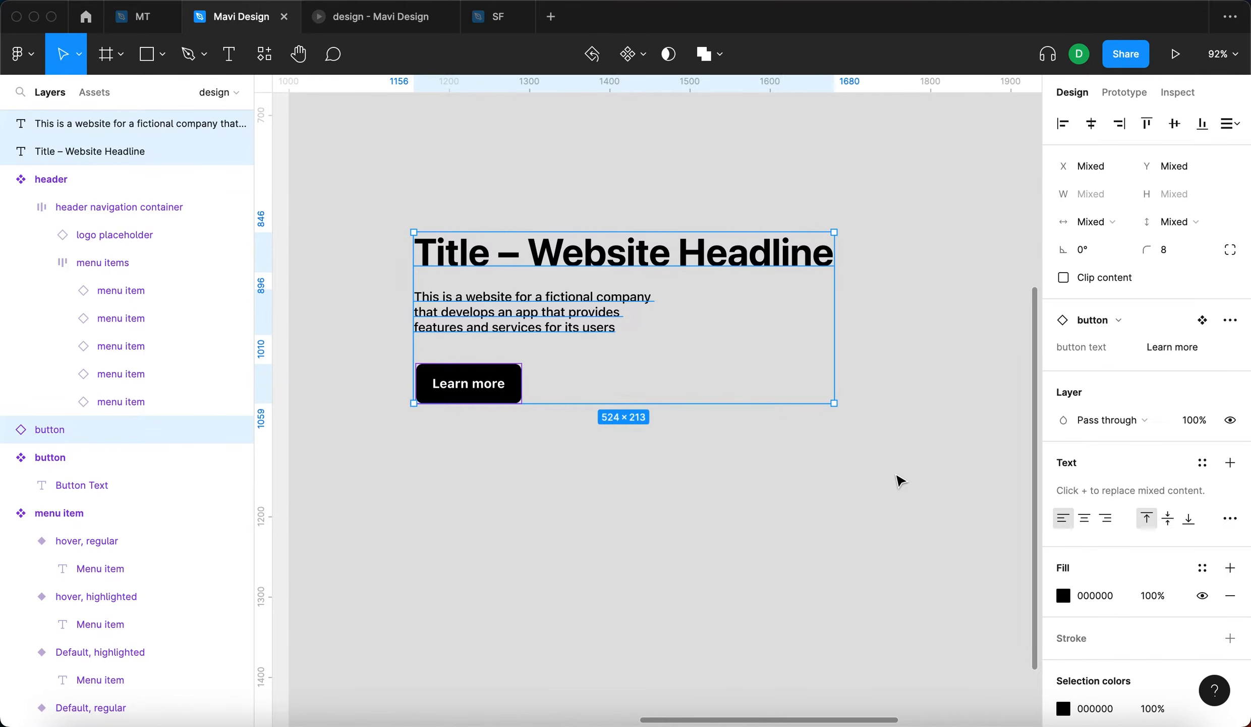
pyautogui.hotkey('shift', 'a')
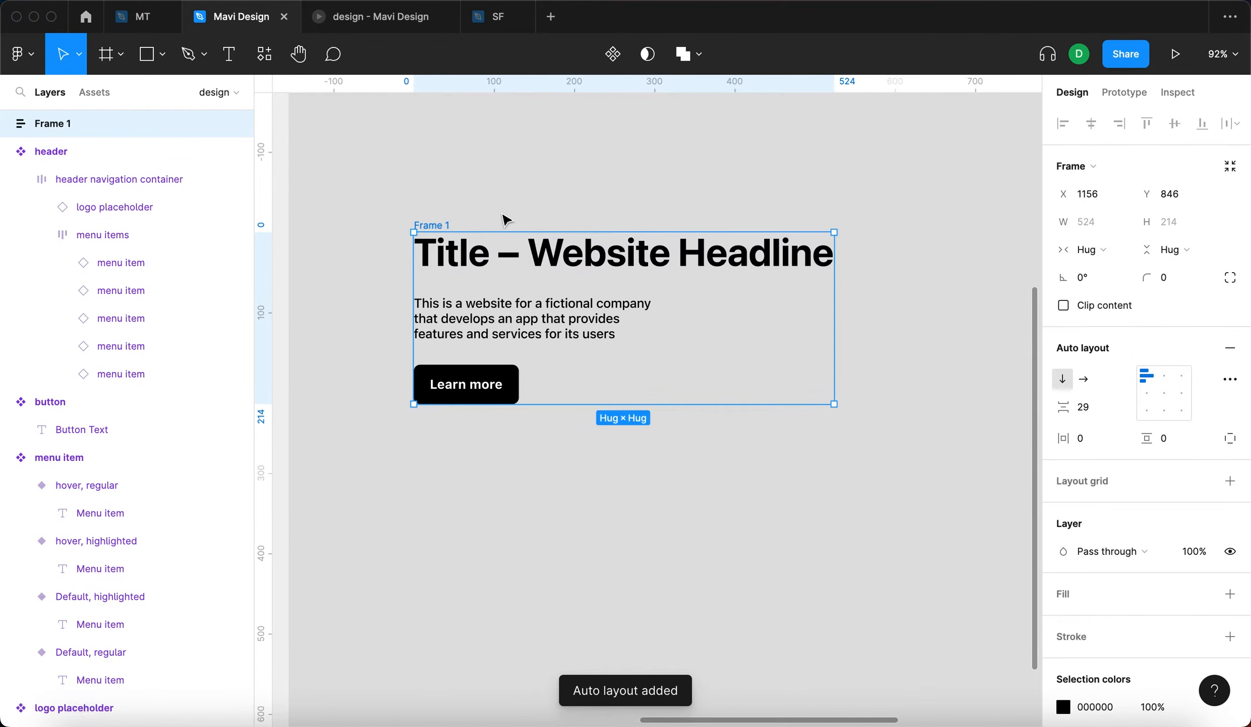
pyautogui.press('super+r')
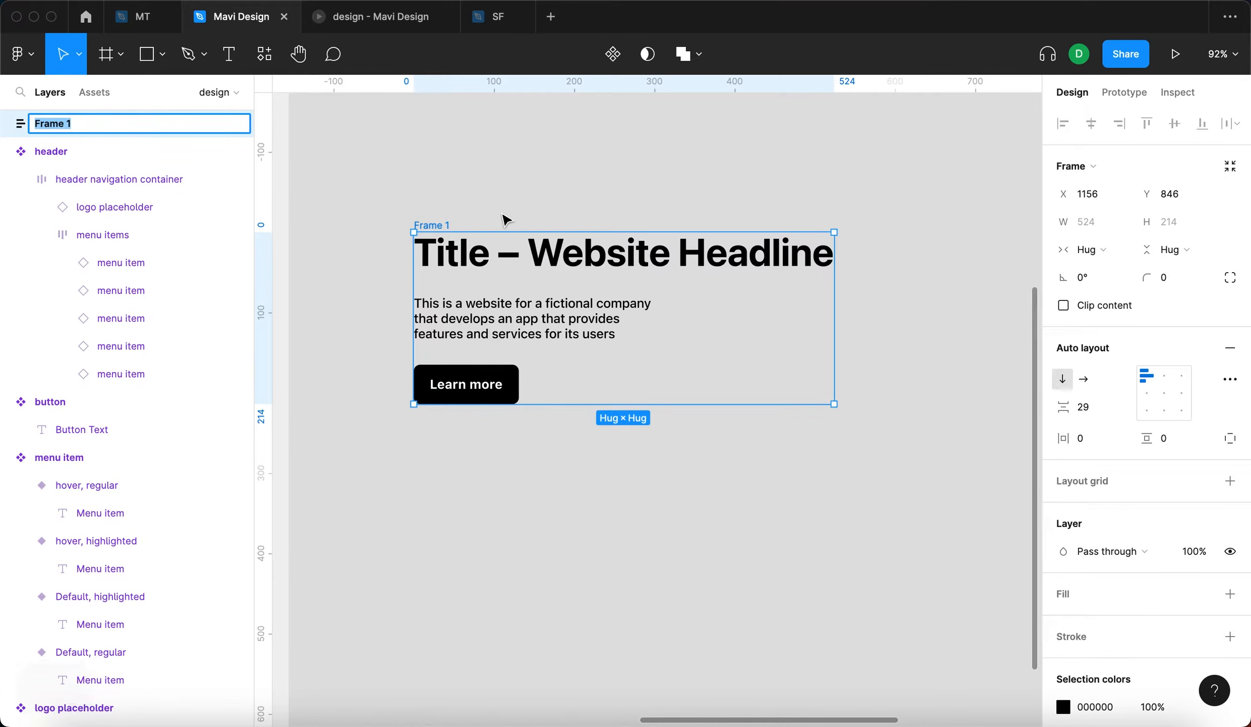
pyautogui.write('title a')
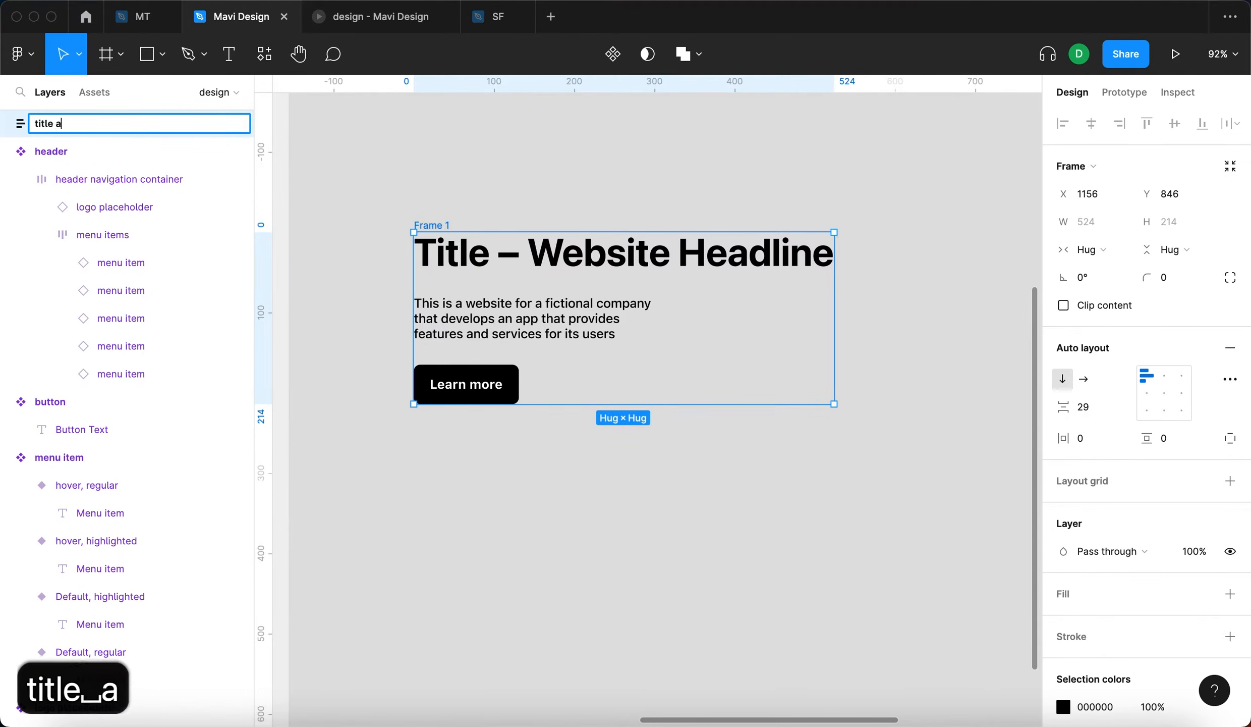
pyautogui.write('rea content')
pyautogui.press('Return')
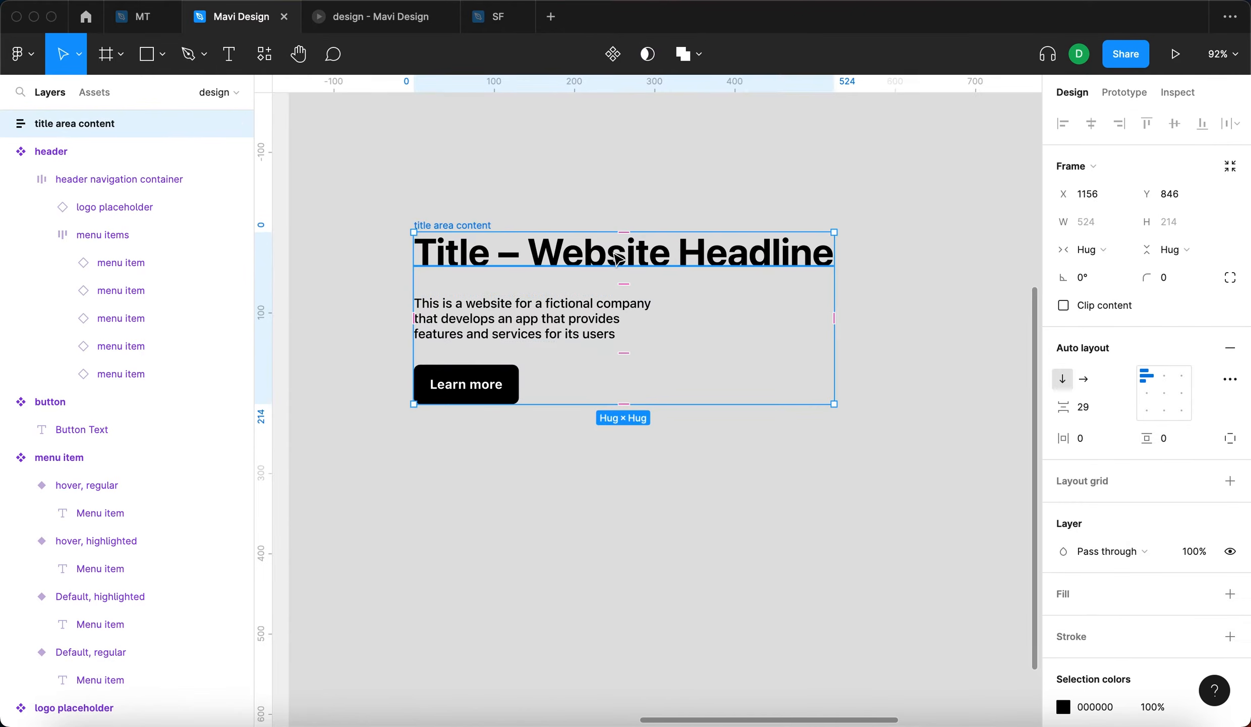
# - Set the horizontal resizing of the headline and description texts inside the title area content frame to Fill container
pyautogui.click(582, 263)
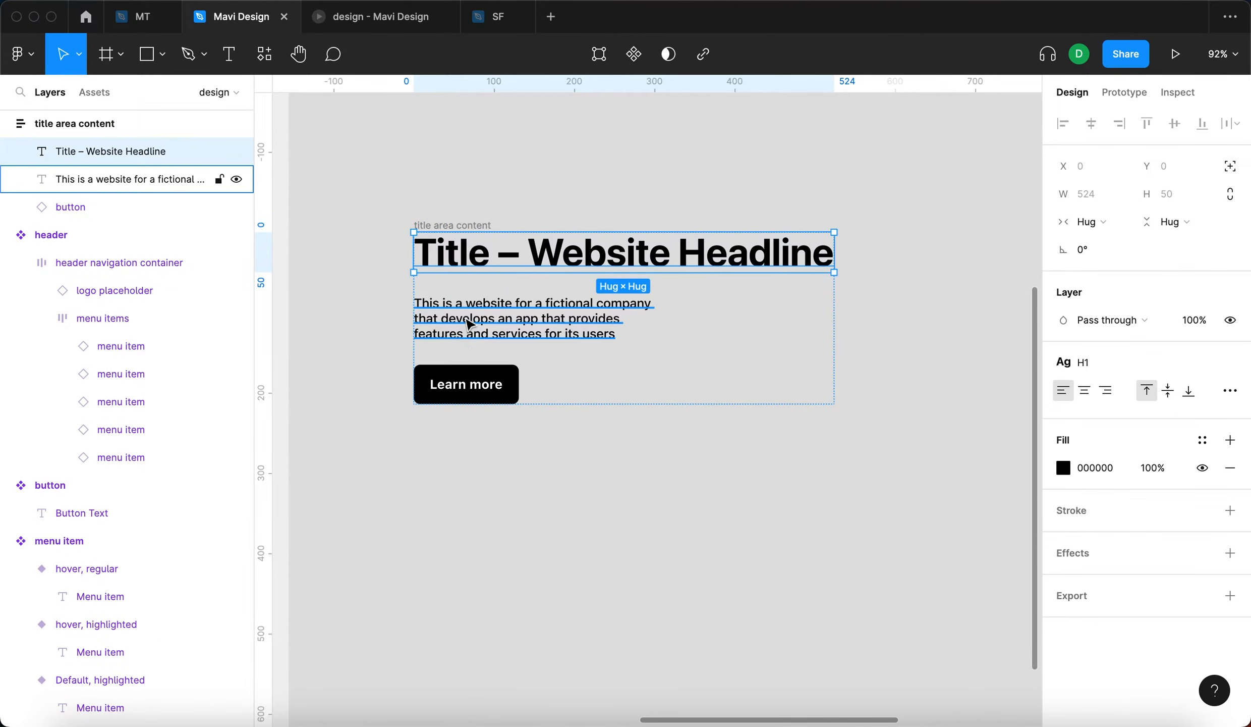
pyautogui.keyDown('shift'); pyautogui.click(495, 318); pyautogui.keyUp('shift')
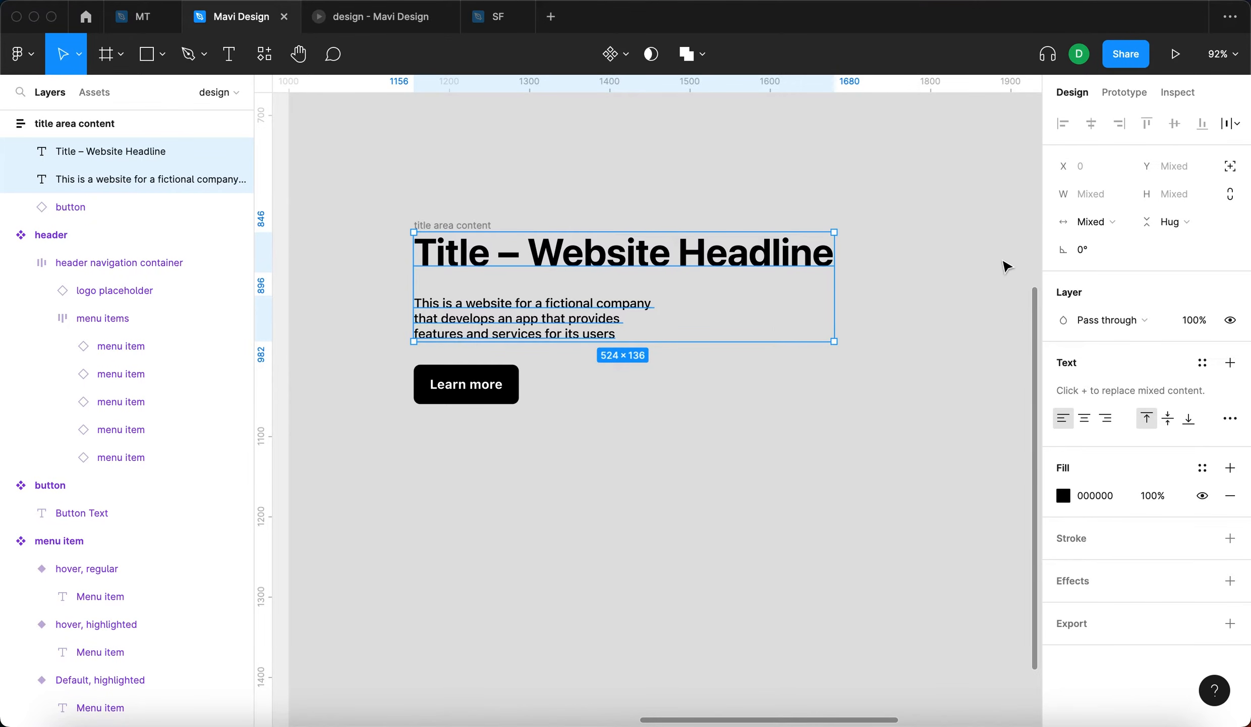
pyautogui.click(1116, 223)
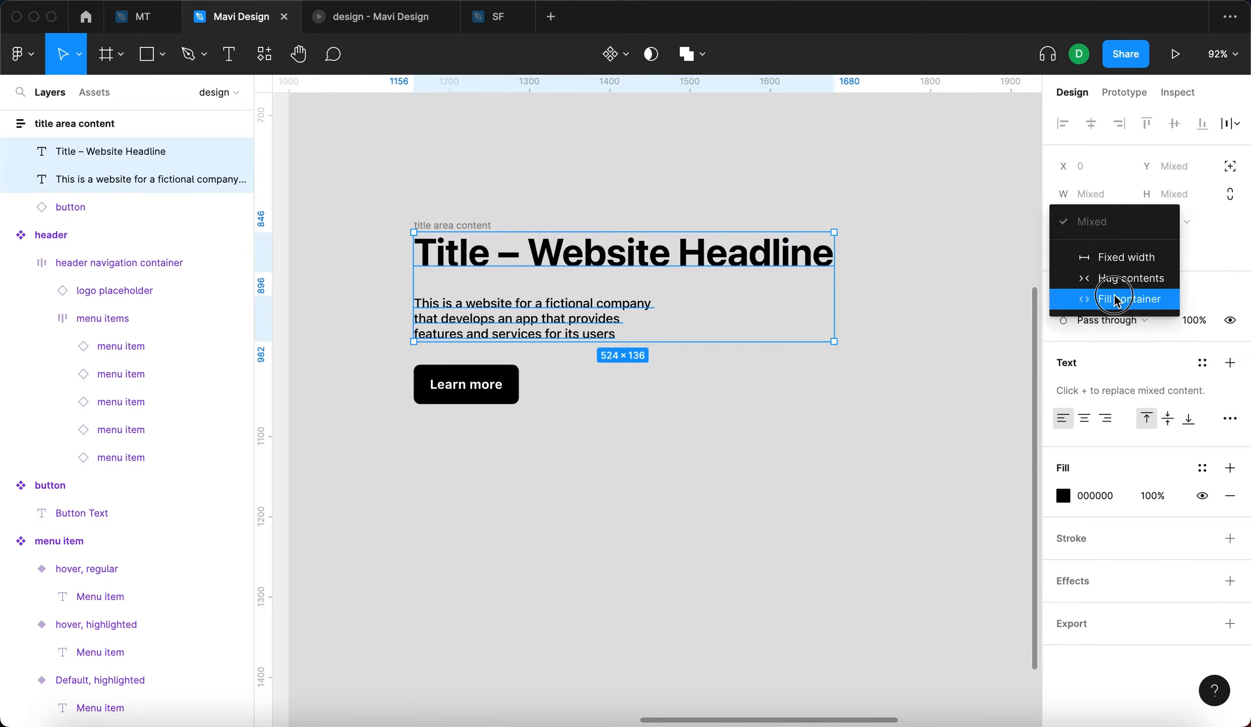
pyautogui.click(1113, 300)
pyautogui.click(895, 281)
# - Move the title area content frame to about X 1220, Y 766 and widen it to about 353
pyautogui.moveTo(471, 228); pyautogui.dragTo(545, 172)
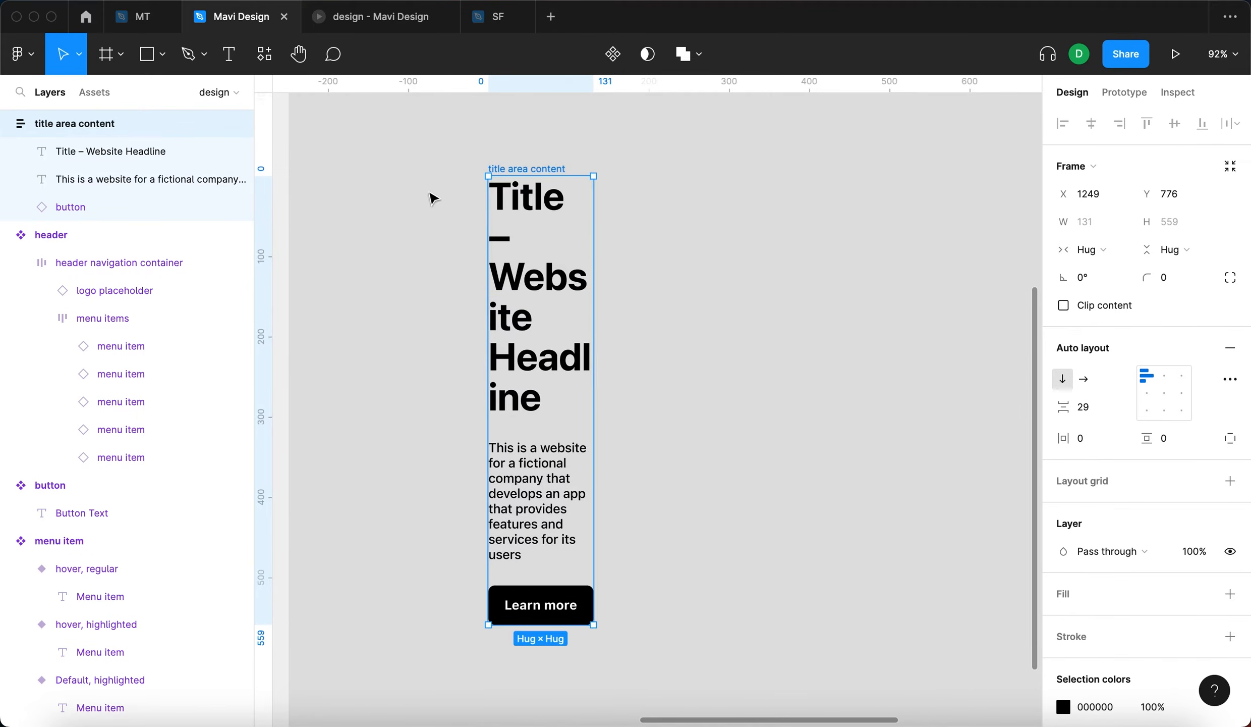
pyautogui.click(453, 195)
pyautogui.click(152, 121)
pyautogui.moveTo(506, 174); pyautogui.dragTo(483, 166)
pyautogui.moveTo(570, 188); pyautogui.dragTo(747, 219)
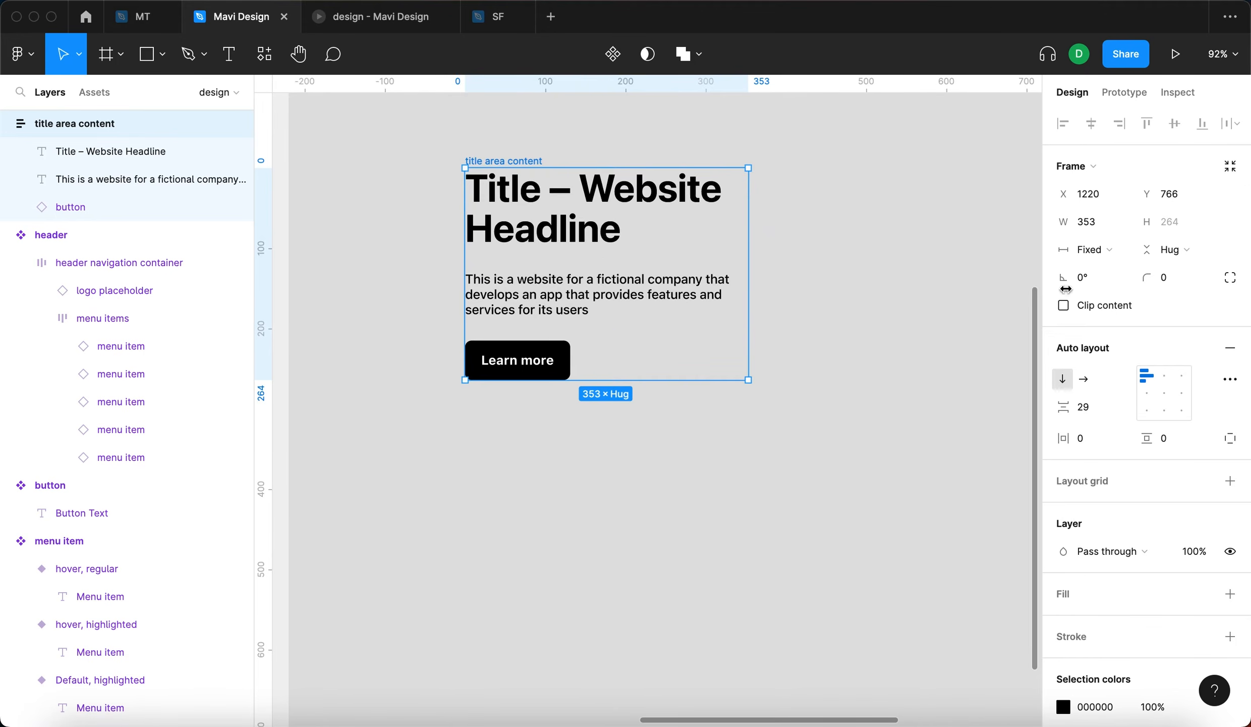
pyautogui.click(982, 302)
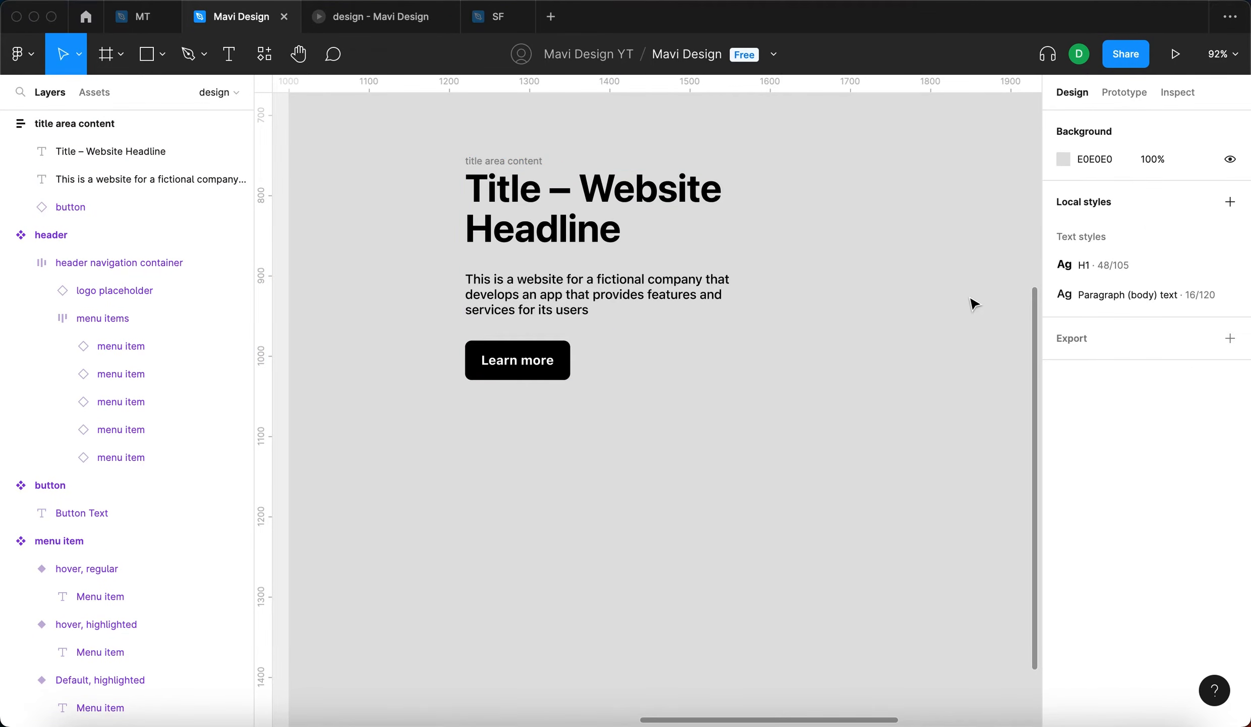
pyautogui.click(968, 298)
# - Move the title area content frame to about X 1373, Y 804 and narrow it to about 344
pyautogui.moveTo(499, 160); pyautogui.dragTo(622, 190)
pyautogui.moveTo(869, 235)
pyautogui.mouseDown()
pyautogui.moveTo(777, 238)
pyautogui.moveTo(911, 243)
pyautogui.moveTo(844, 240)
pyautogui.moveTo(865, 243)
pyautogui.mouseUp()
pyautogui.click(1000, 246)
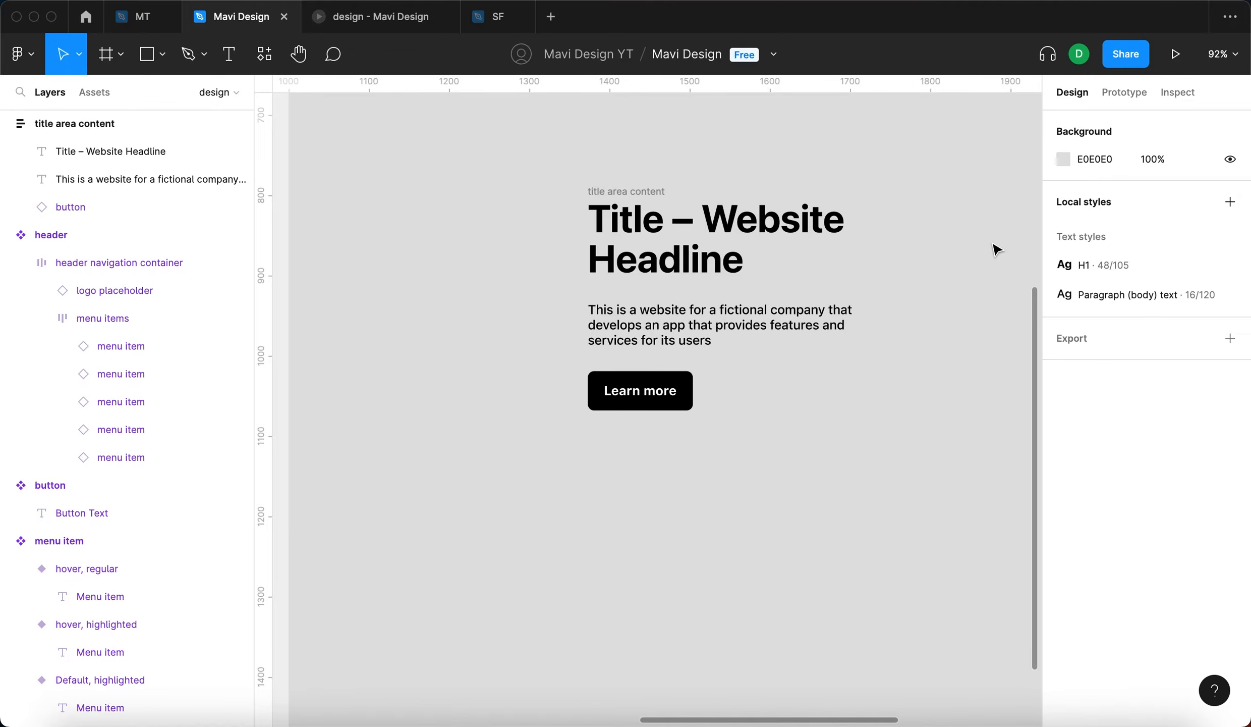
# - Set the vertical spacing between the items in the title area content frame to 23
pyautogui.click(636, 192)
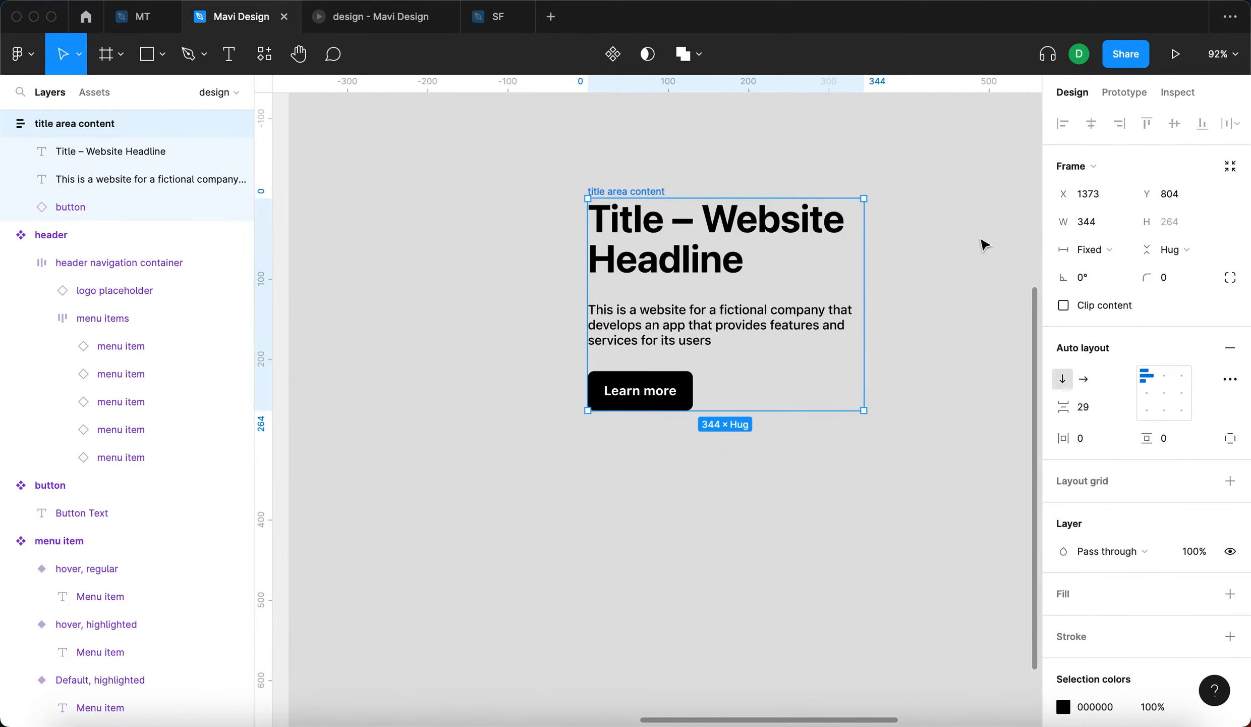
pyautogui.click(1084, 407)
pyautogui.hscroll(3, 944, 443)
pyautogui.click(945, 422)
pyautogui.click(506, 176)
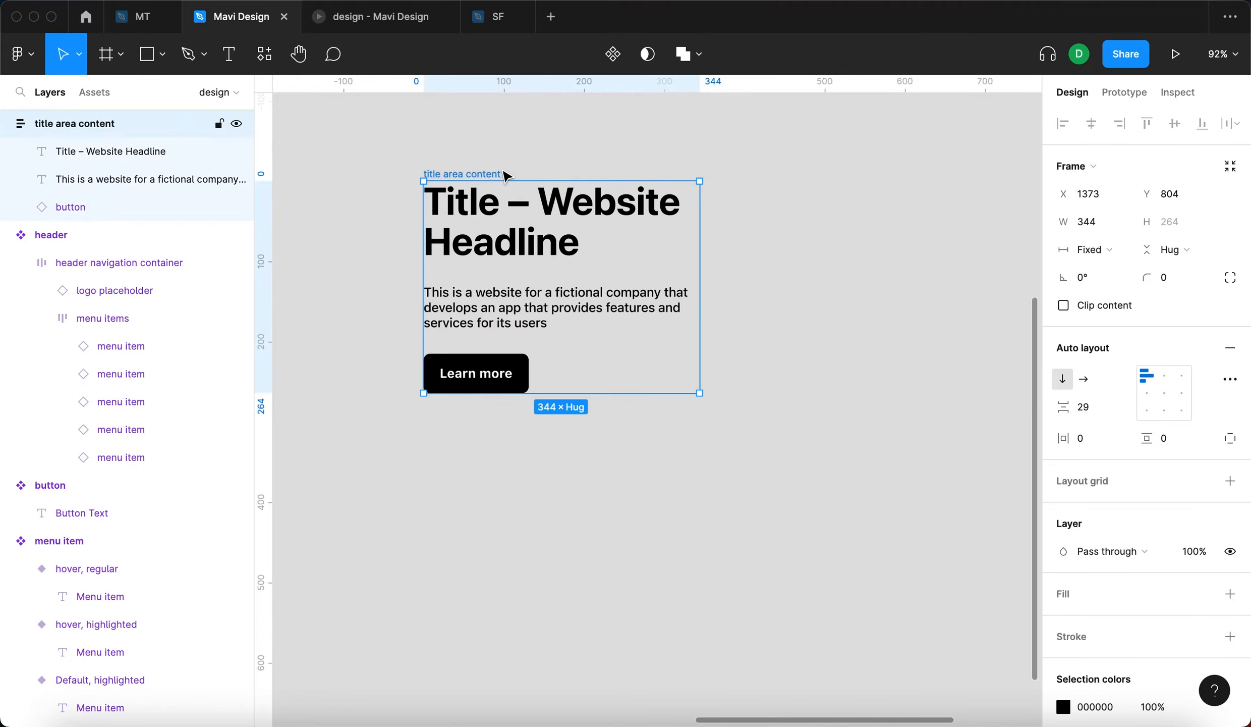
pyautogui.click(1100, 411)
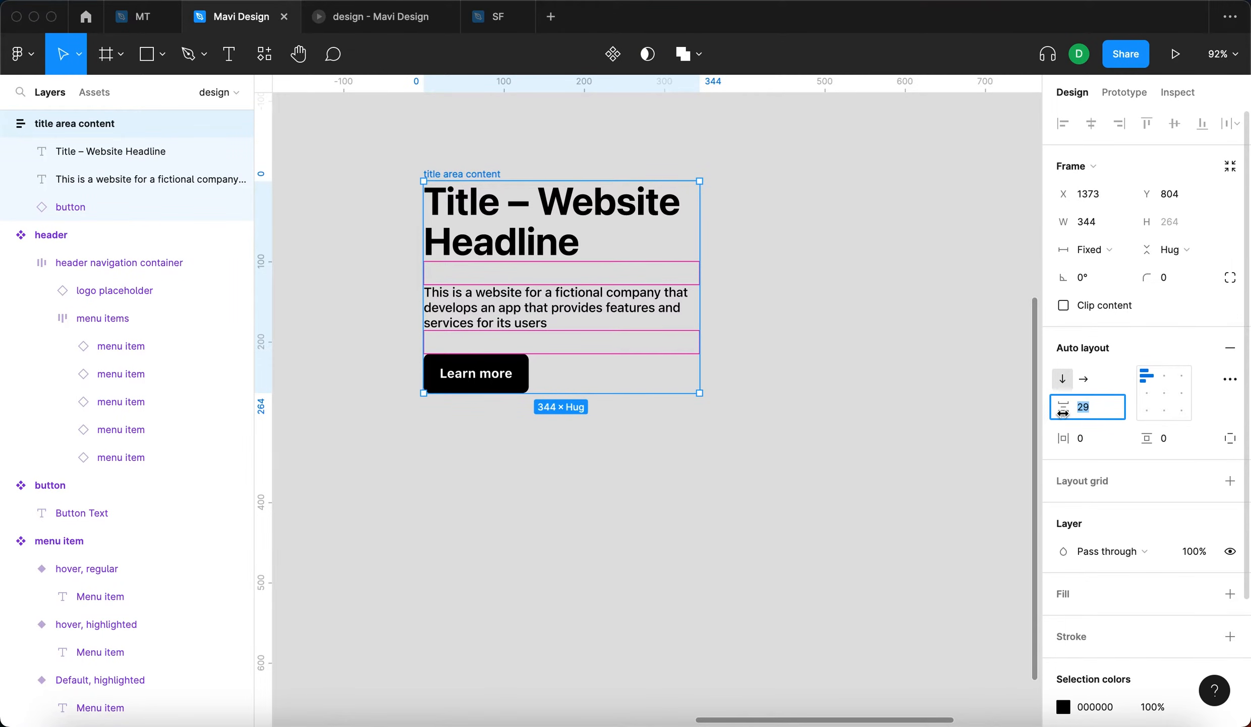
pyautogui.click(1108, 408)
pyautogui.press('Down')
pyautogui.press('Down')
pyautogui.press('Down')
pyautogui.press('Down')
pyautogui.press('Down')
pyautogui.press('Down')
pyautogui.press('Down')
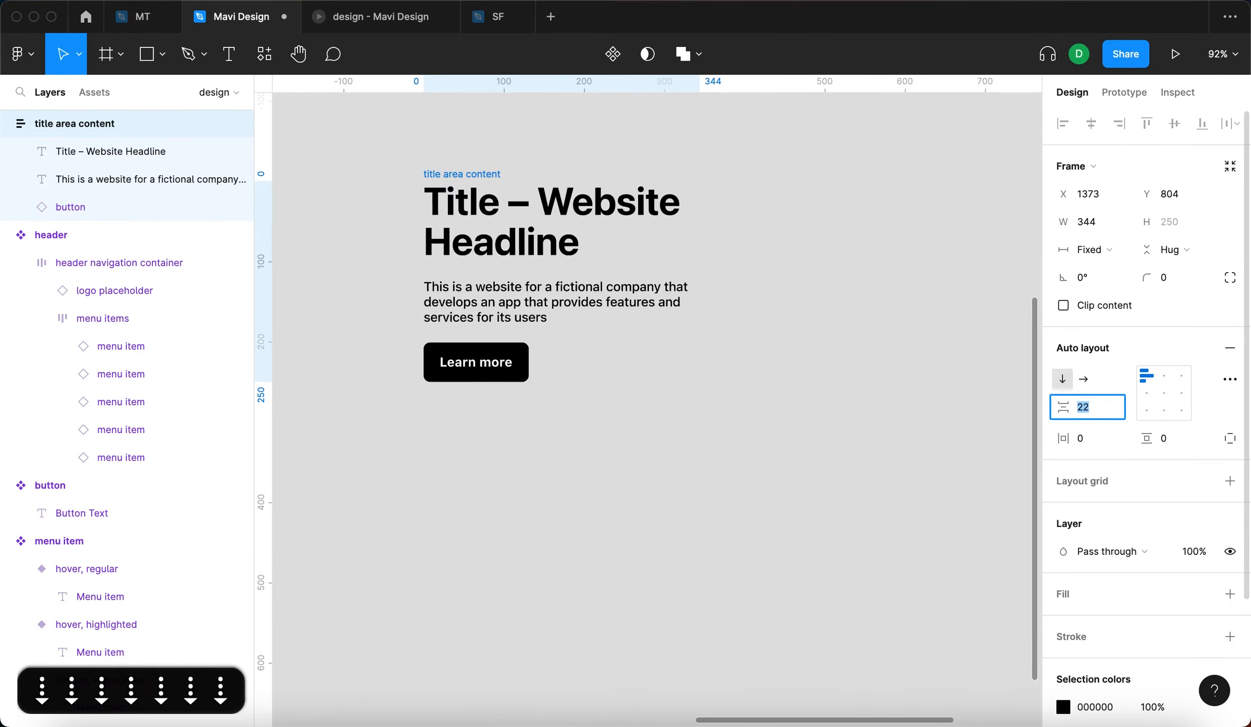
pyautogui.press('Up')
pyautogui.press('Return')
pyautogui.click(489, 364)
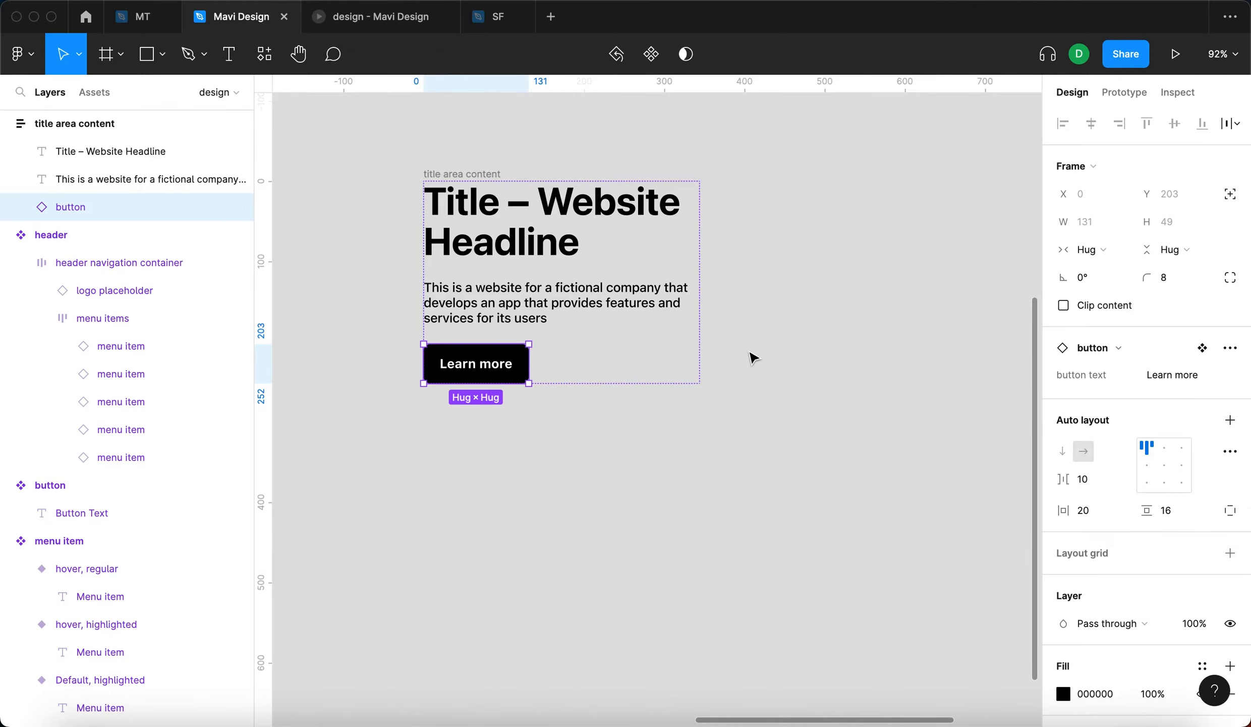
# - Set the horizontal resizing of the Learn more button in the title area content frame to Fill container
pyautogui.click(765, 350)
pyautogui.hscroll(-1, 777, 348)
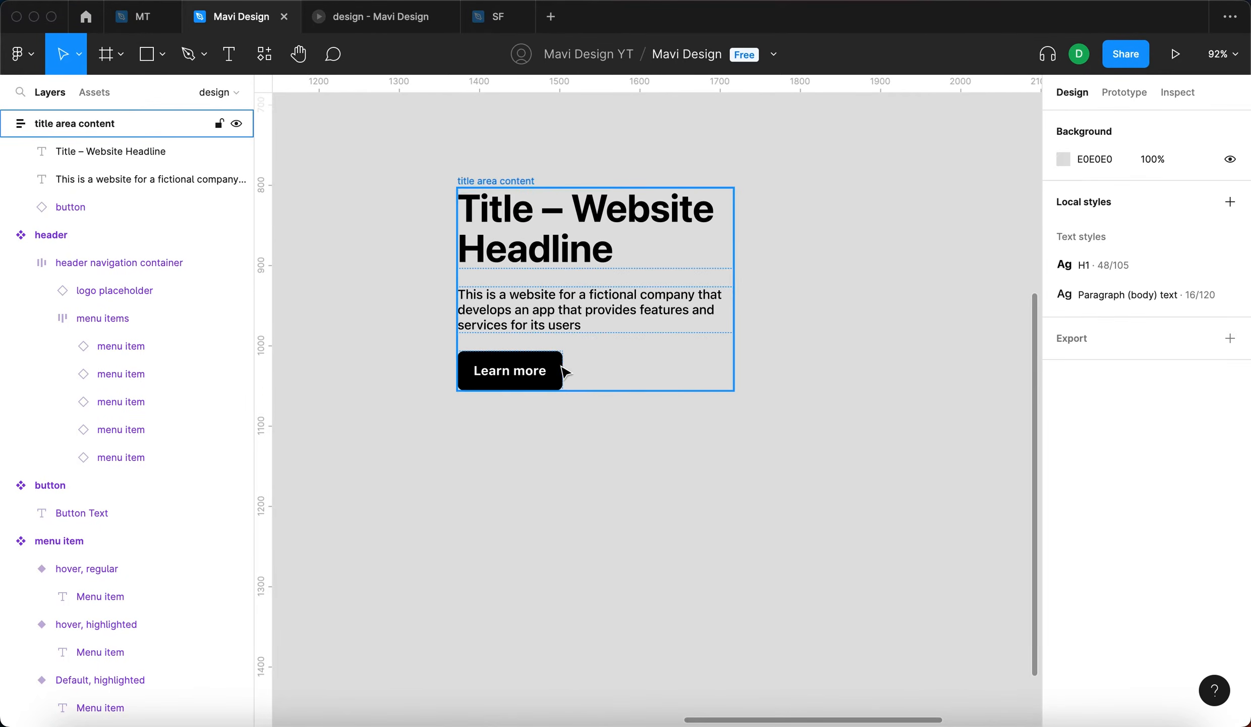
pyautogui.click(539, 374)
pyautogui.scroll(-5, 777, 268)
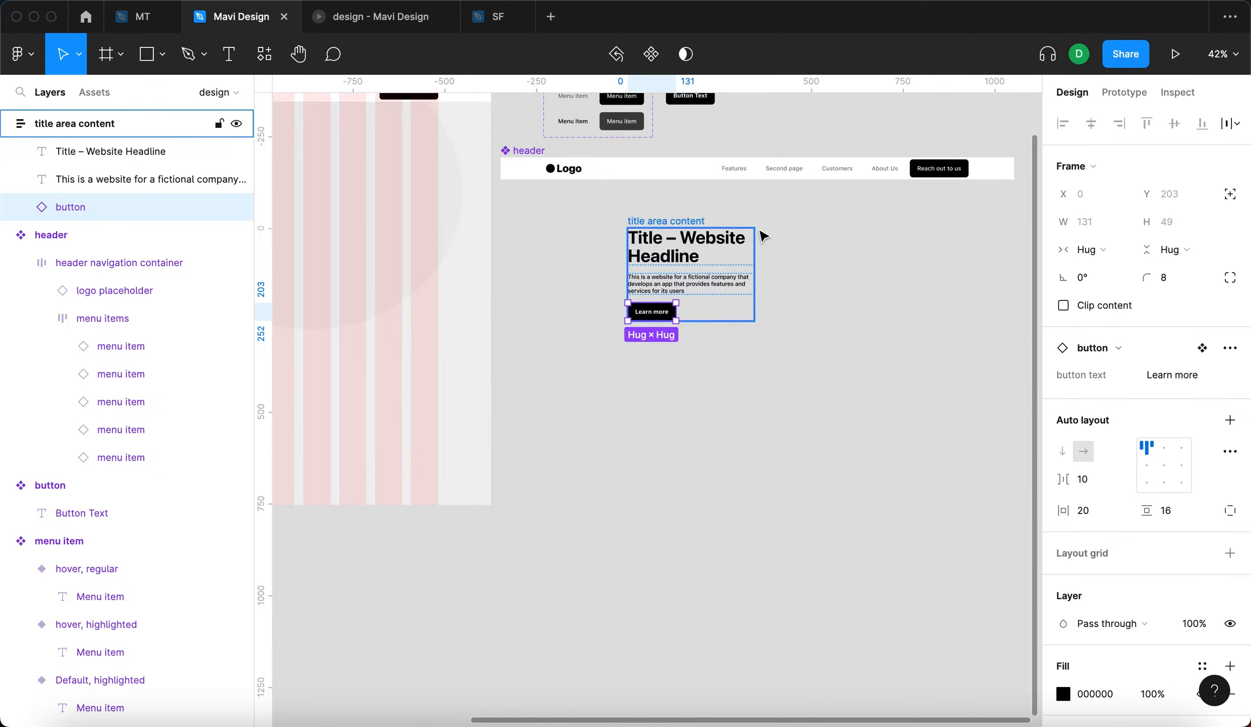
pyautogui.click(702, 300)
pyautogui.scroll(5, 659, 273)
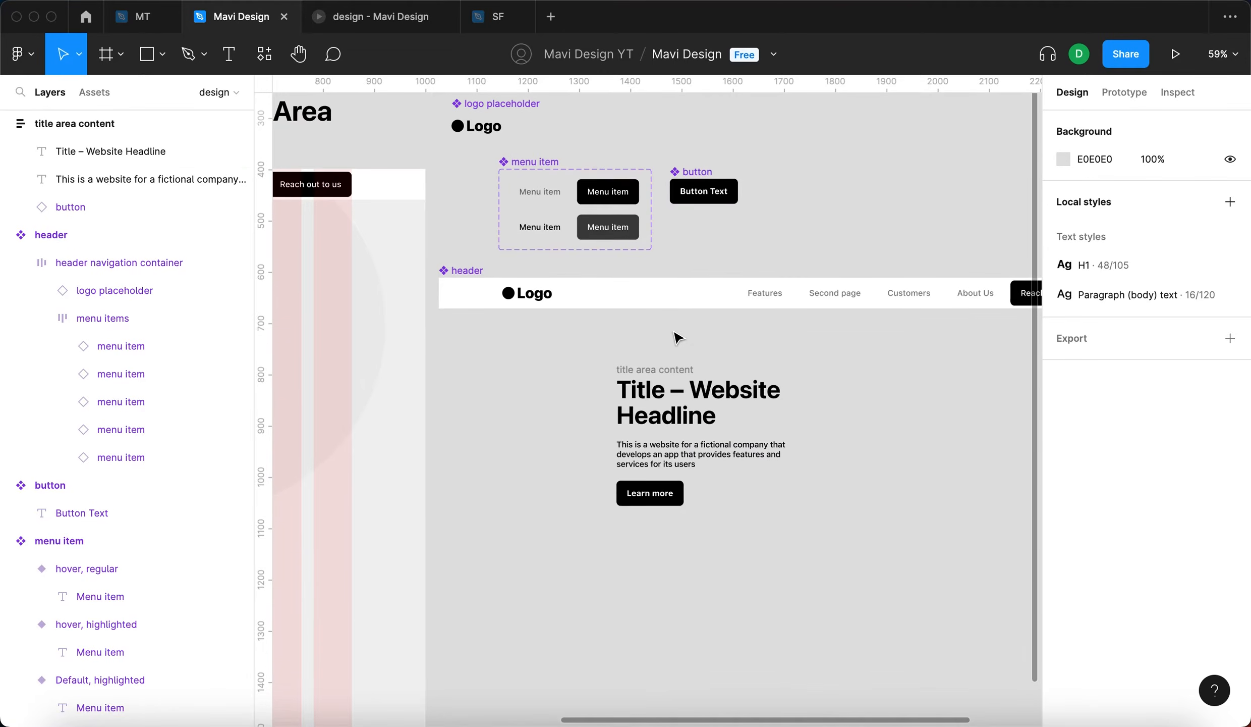
pyautogui.click(669, 499)
pyautogui.click(1102, 248)
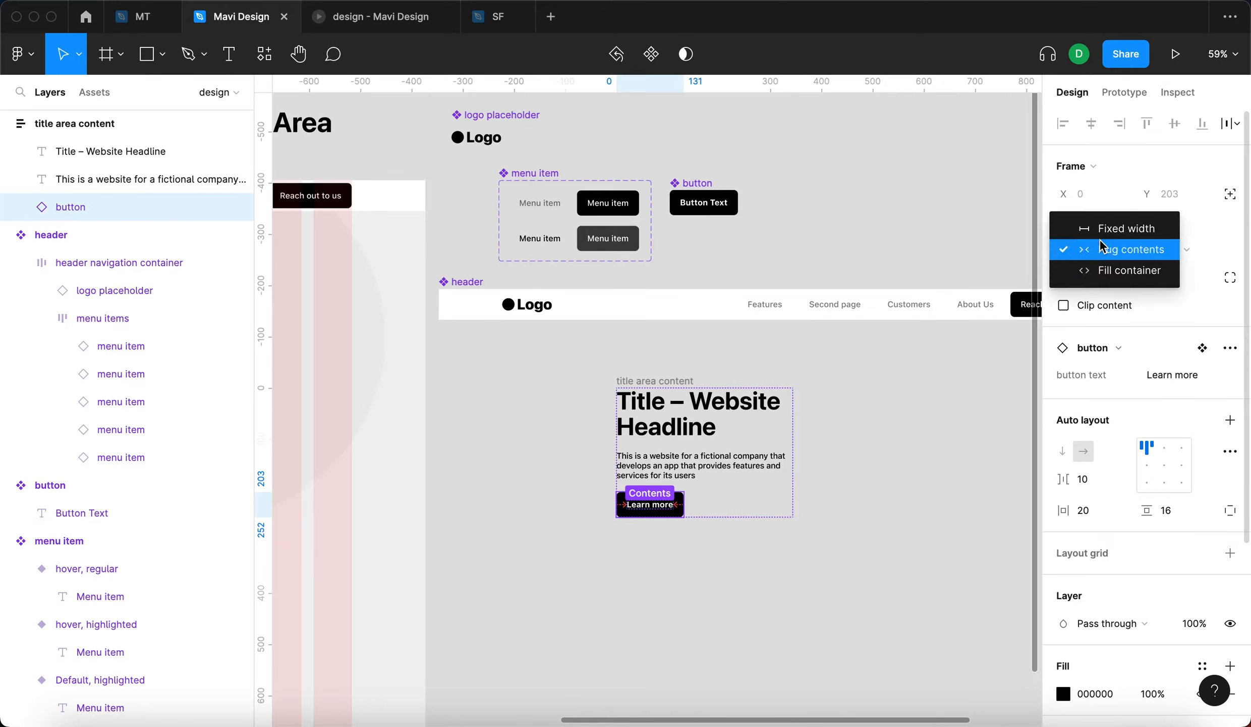
pyautogui.click(1130, 270)
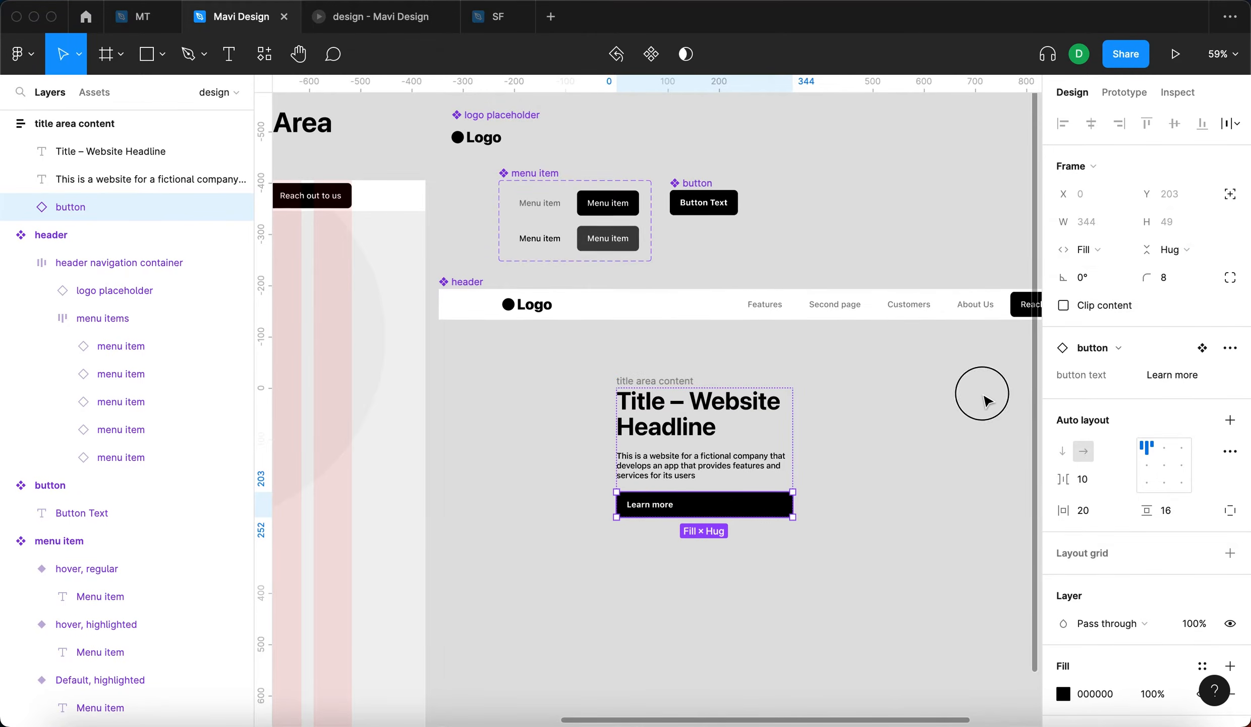
pyautogui.click(977, 391)
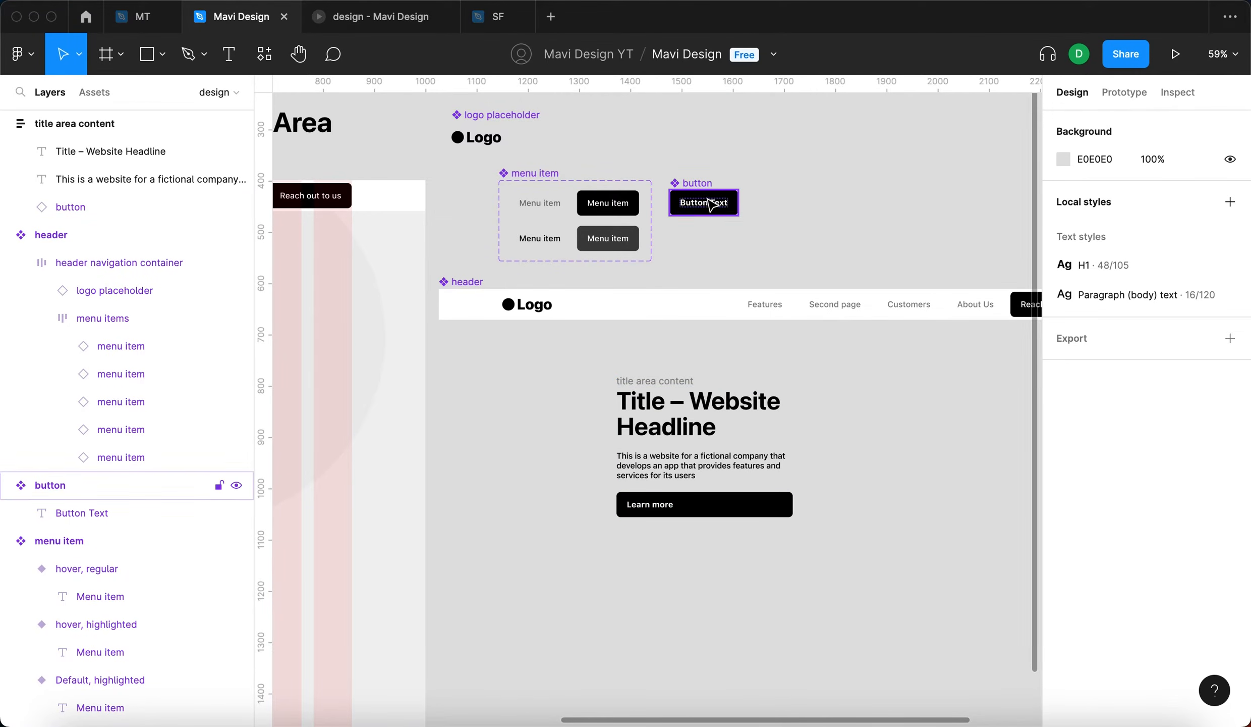
# - Align the contents of the main button component to the centre in its auto layout
pyautogui.click(682, 188)
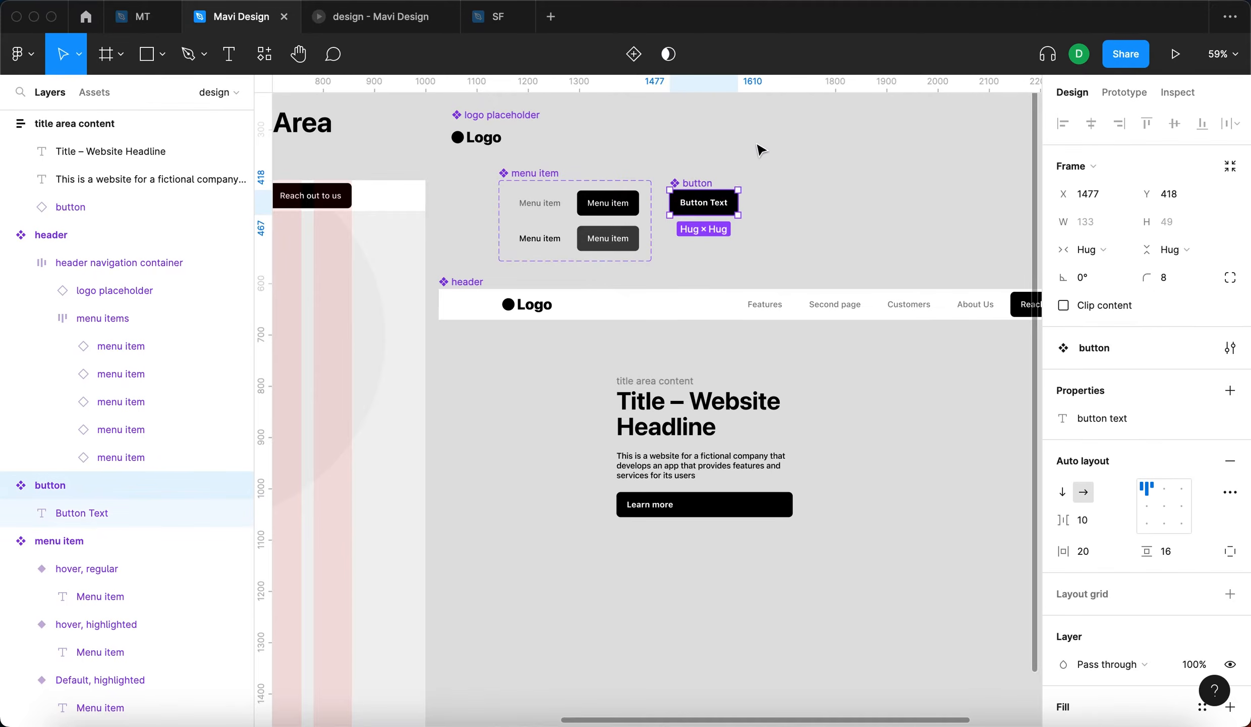
pyautogui.click(1165, 506)
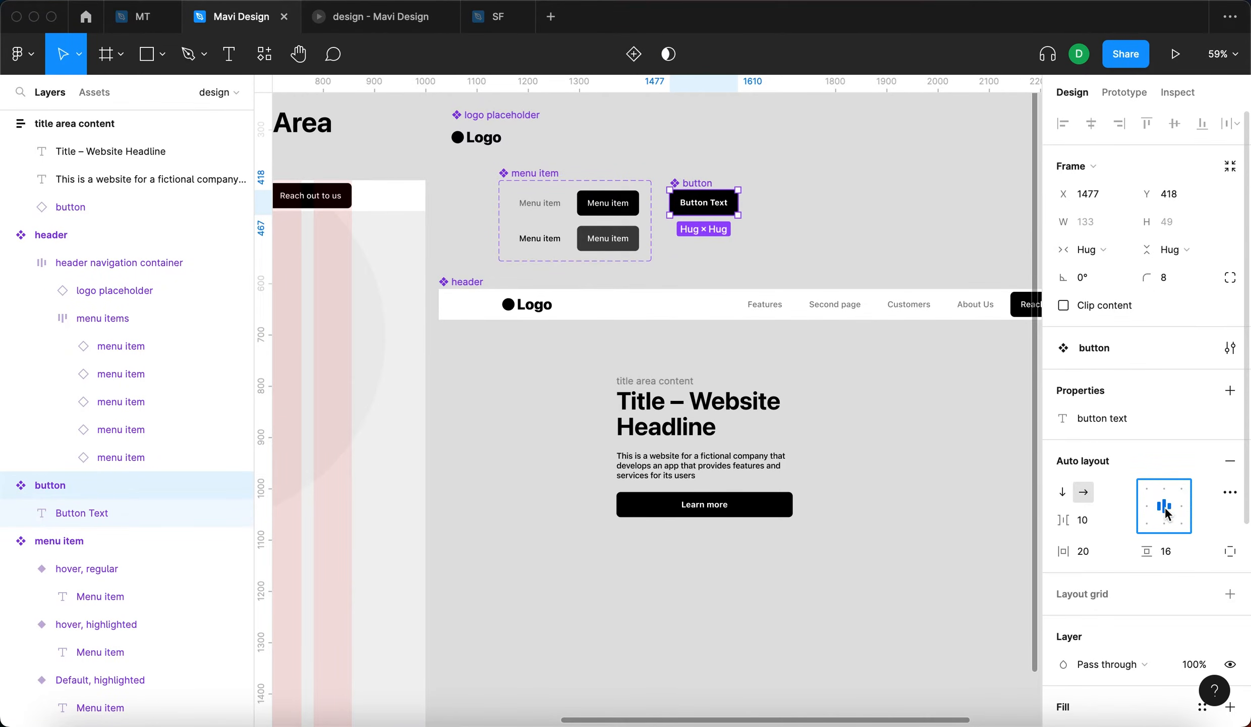
pyautogui.click(896, 528)
pyautogui.scroll(5, 777, 507)
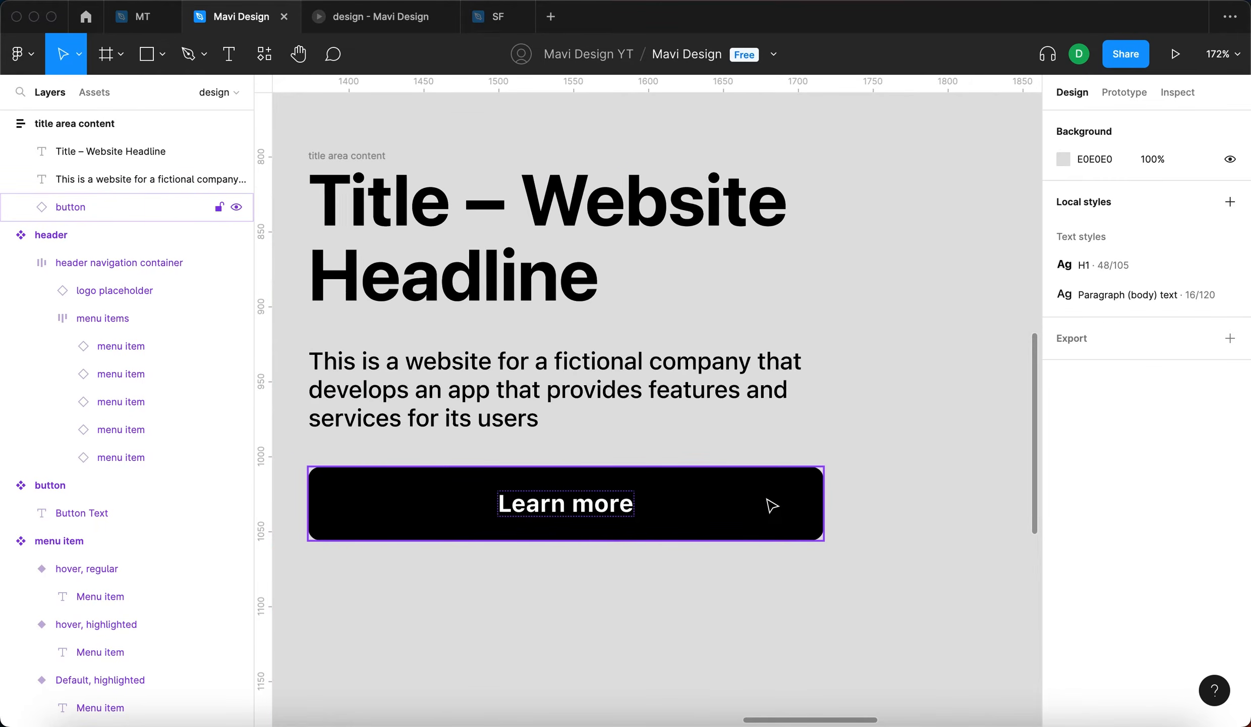
pyautogui.scroll(-5, 772, 506)
# - Narrow the title area content frame to about 330
pyautogui.click(767, 474)
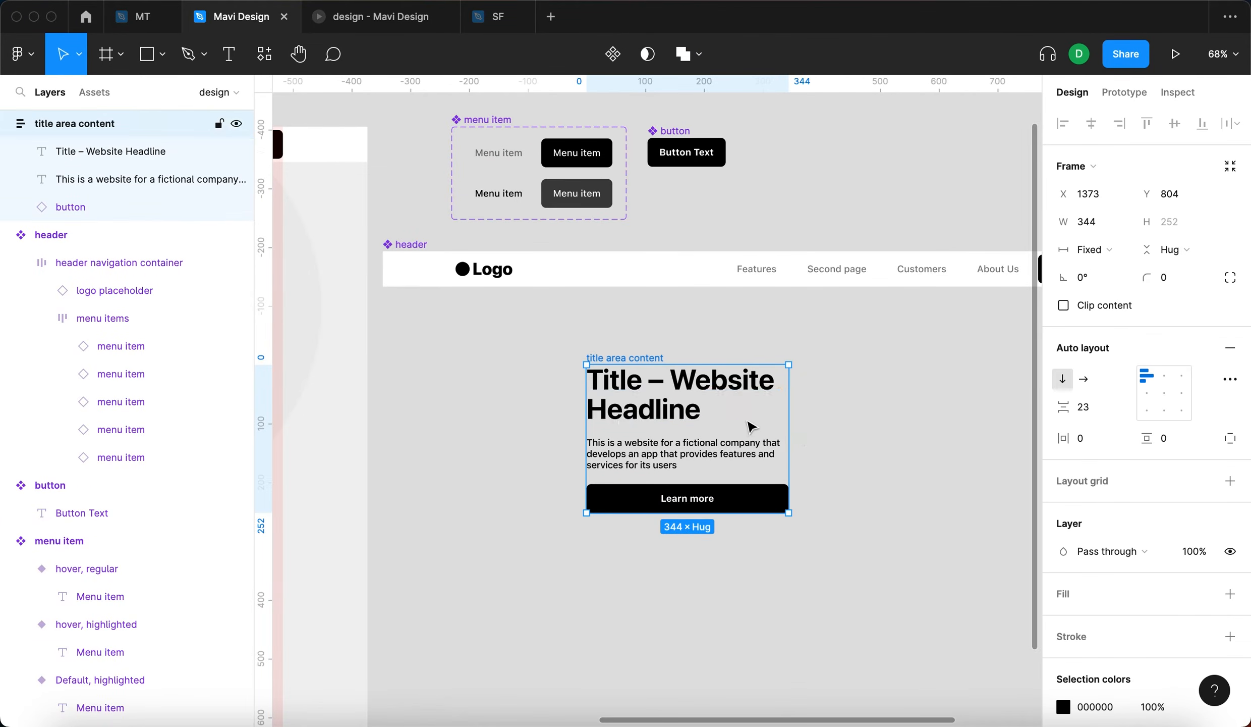
pyautogui.scroll(3, 751, 427)
pyautogui.moveTo(812, 398)
pyautogui.mouseDown()
pyautogui.moveTo(731, 400)
pyautogui.moveTo(800, 411)
pyautogui.mouseUp()
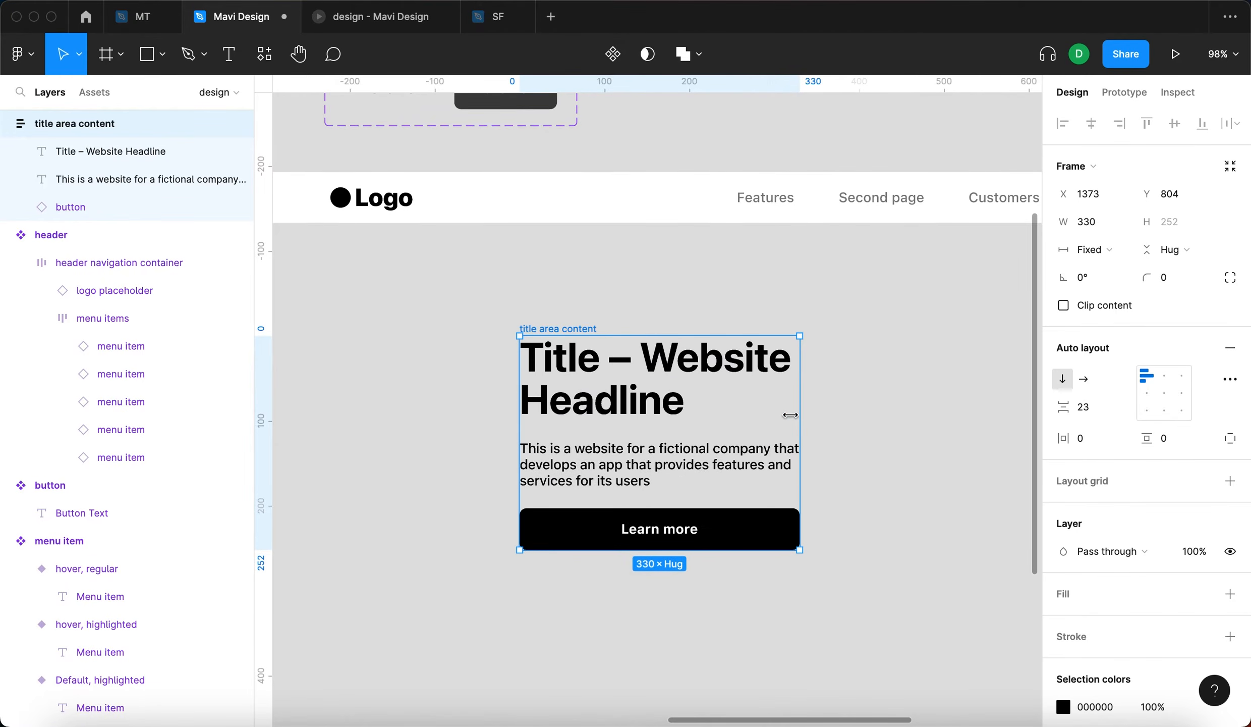
# - Set the horizontal resizing of the Learn more button to Hug contents
pyautogui.click(762, 543)
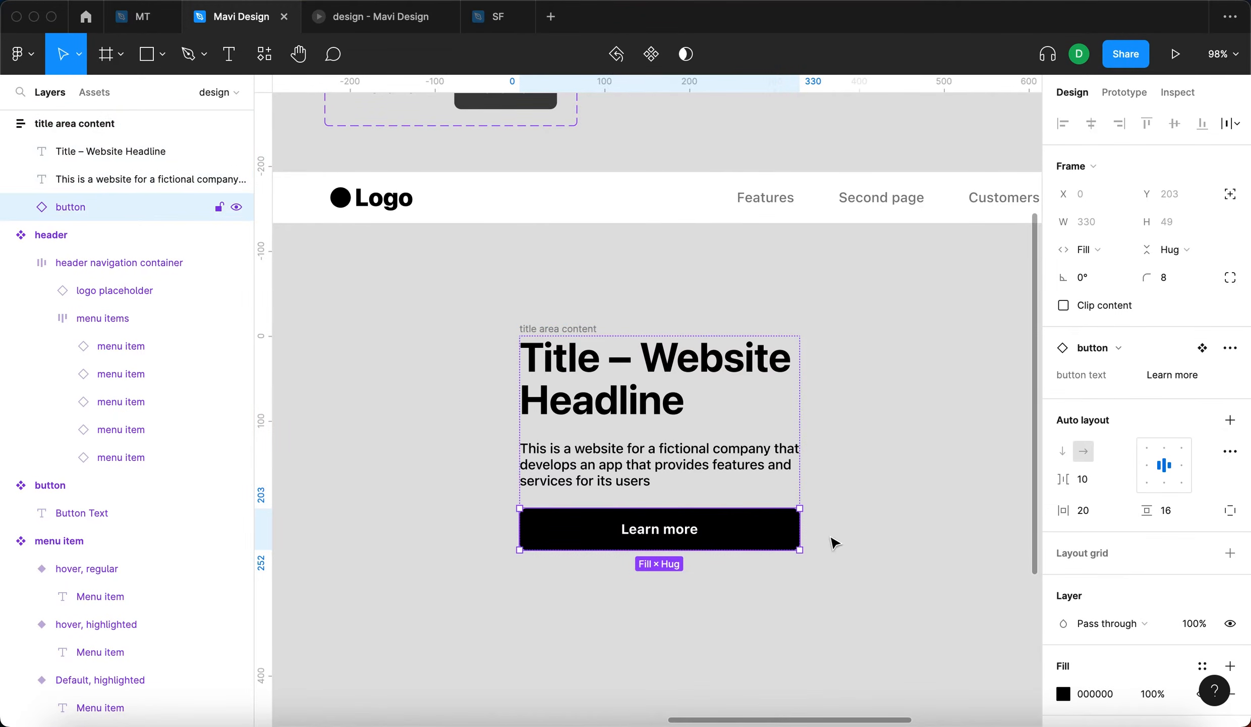
pyautogui.click(1112, 252)
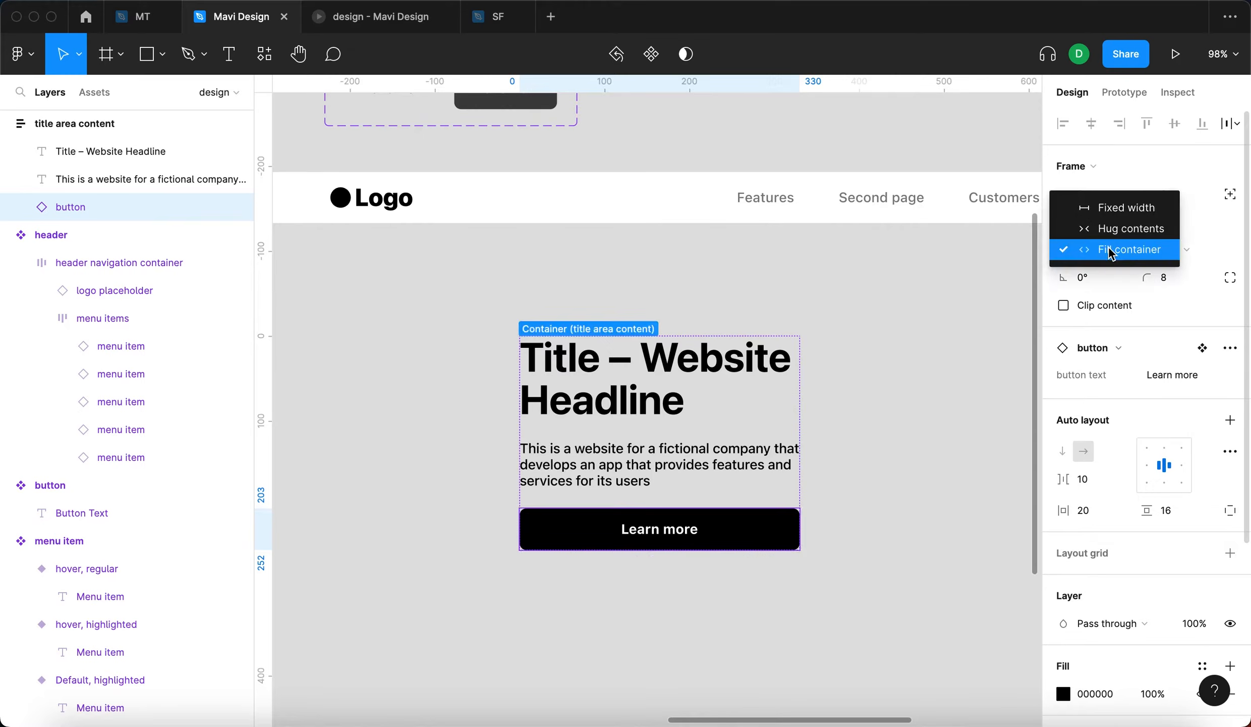
pyautogui.click(1118, 228)
pyautogui.click(950, 445)
# - Inspect the horizontal padding in the auto layout of the main button component
pyautogui.scroll(3, 947, 446)
pyautogui.scroll(6, 947, 446)
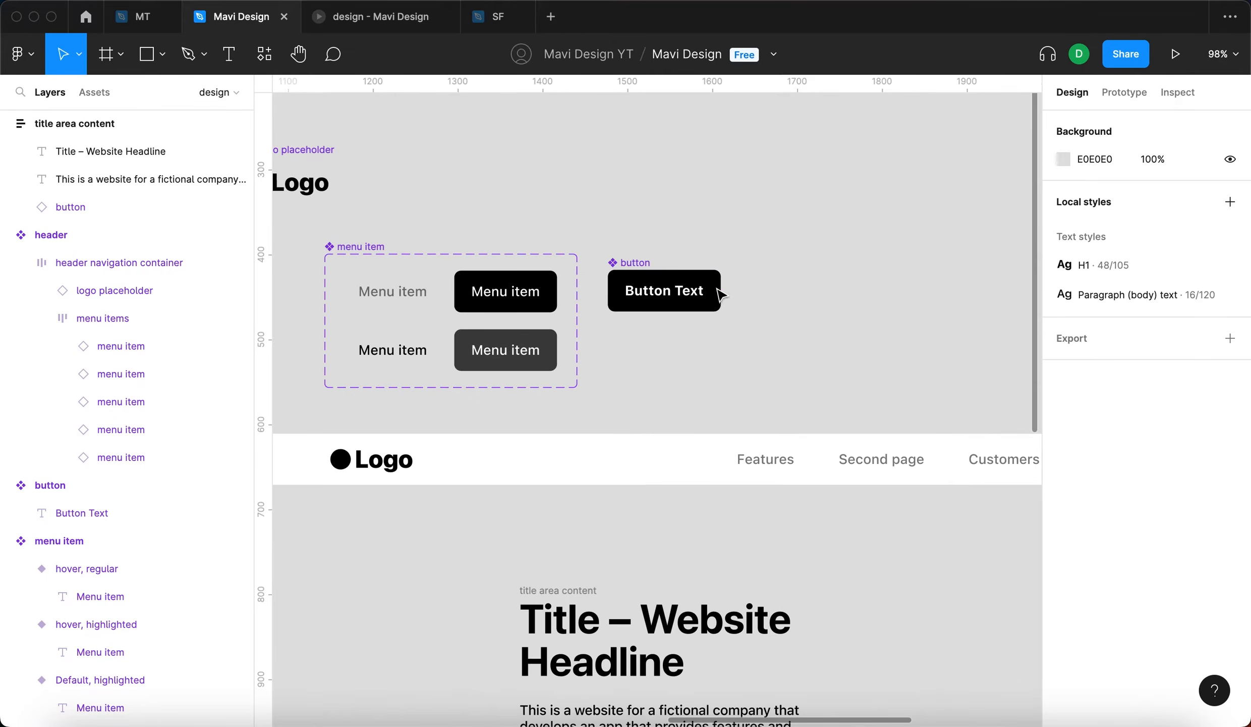
pyautogui.click(639, 267)
pyautogui.scroll(-1, 1085, 454)
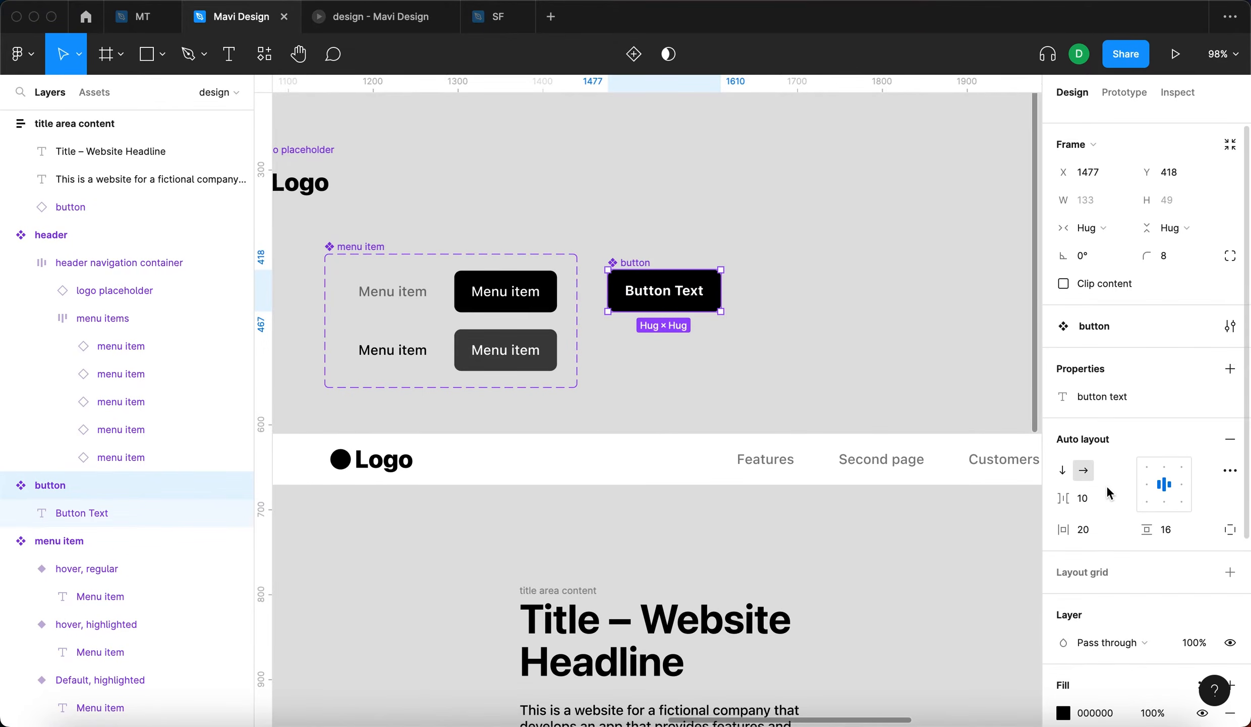
pyautogui.click(1096, 535)
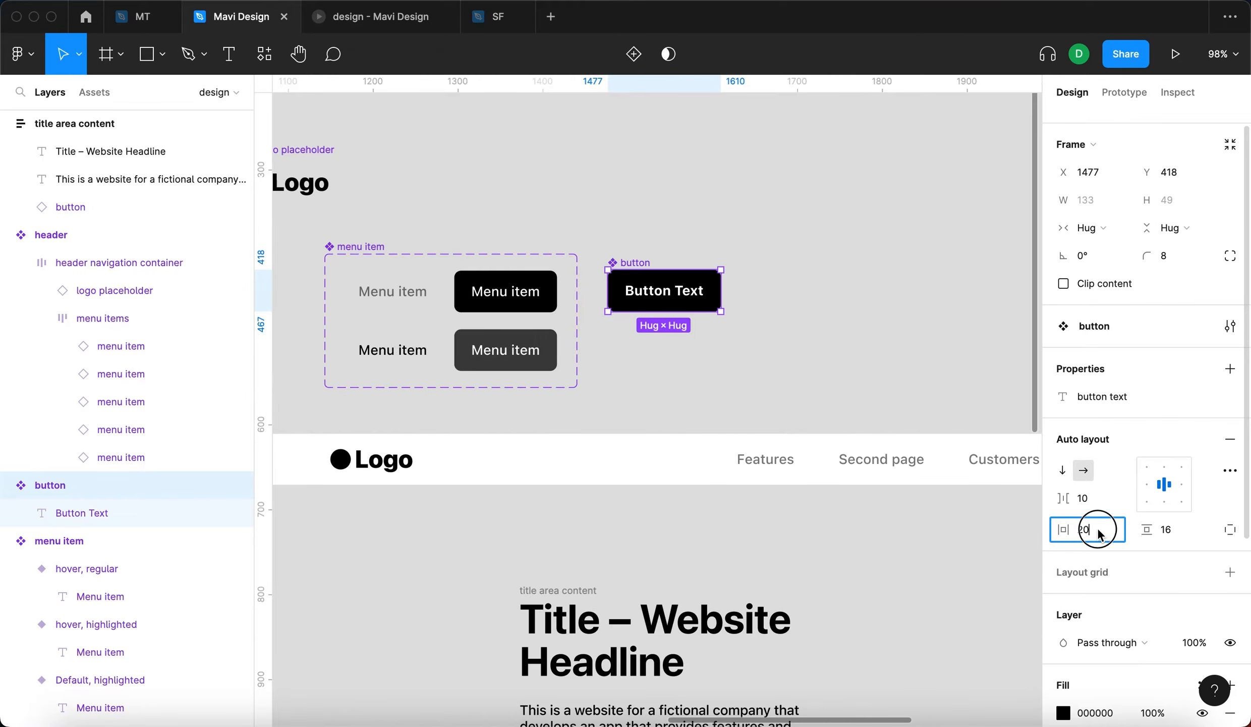
pyautogui.click(681, 353)
pyautogui.scroll(-5, 751, 363)
pyautogui.click(620, 625)
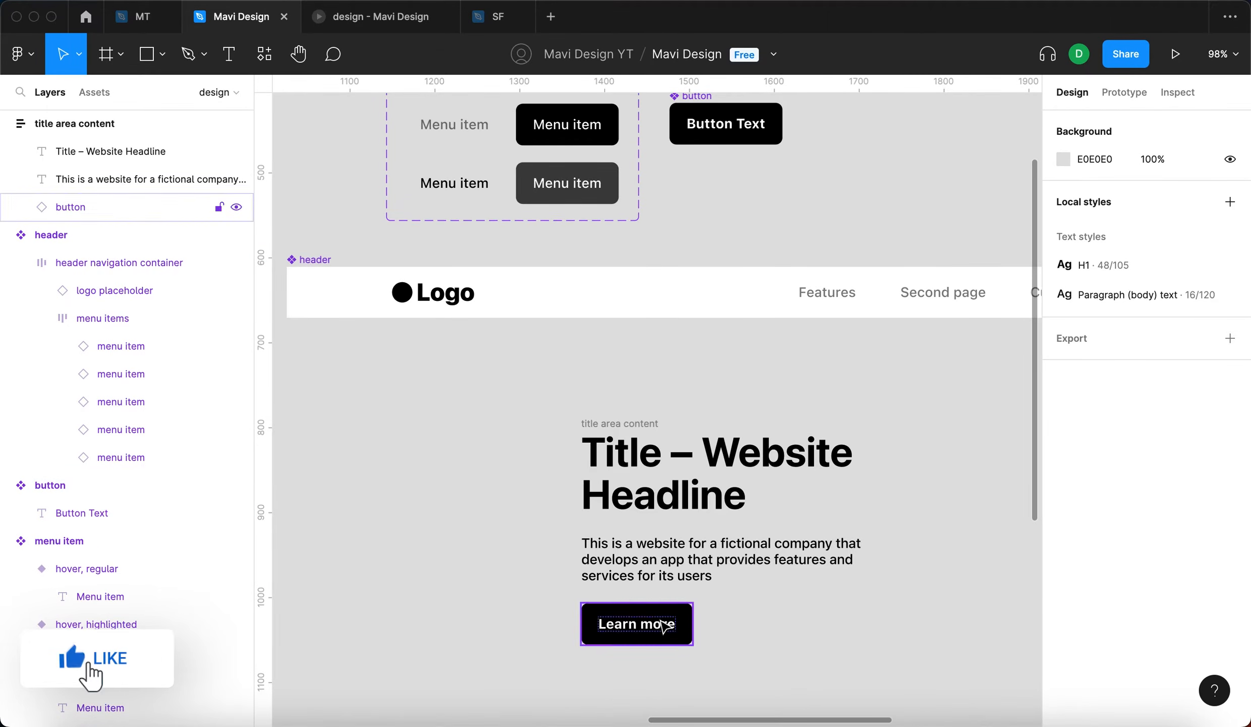
pyautogui.click(497, 604)
pyautogui.click(625, 622)
pyautogui.click(512, 603)
pyautogui.scroll(1, 512, 603)
pyautogui.scroll(-1, 512, 599)
pyautogui.scroll(-1, 515, 605)
# - Change the Learn more button's text property to "Learn more text", and undo that change
pyautogui.click(653, 621)
pyautogui.click(1181, 378)
pyautogui.press('Right')
pyautogui.write('text')
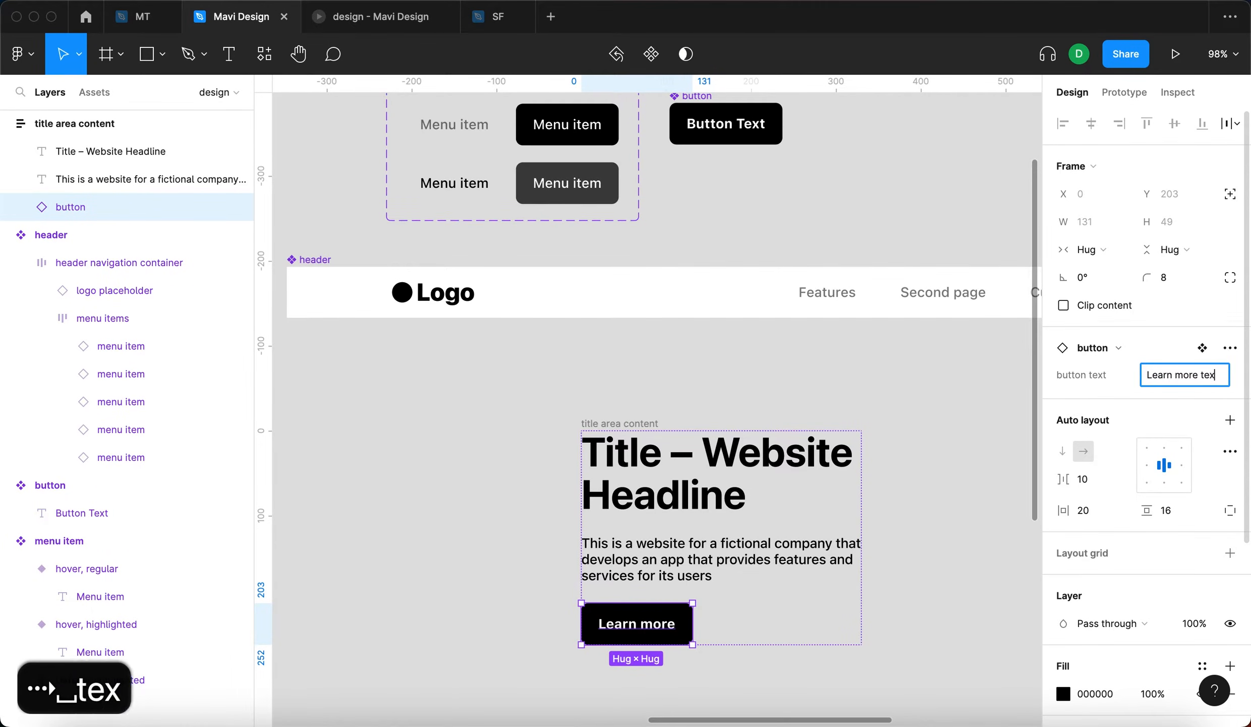
pyautogui.press('Return')
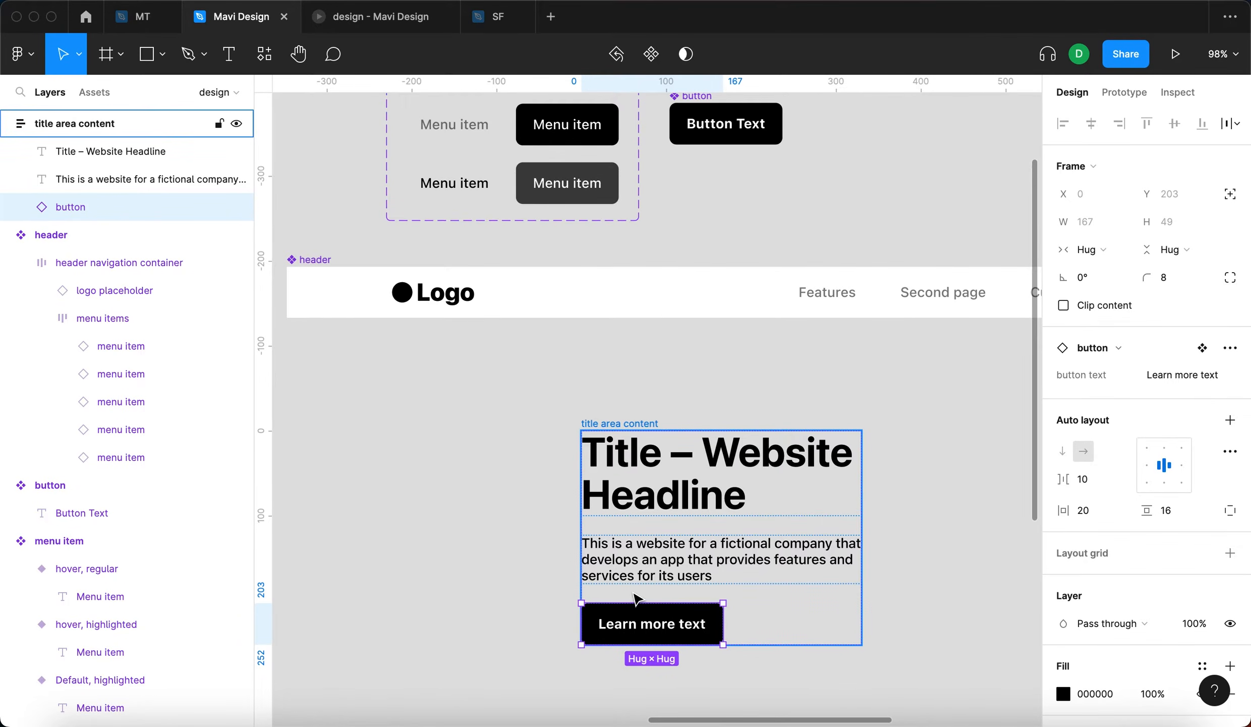
pyautogui.press('super+z')
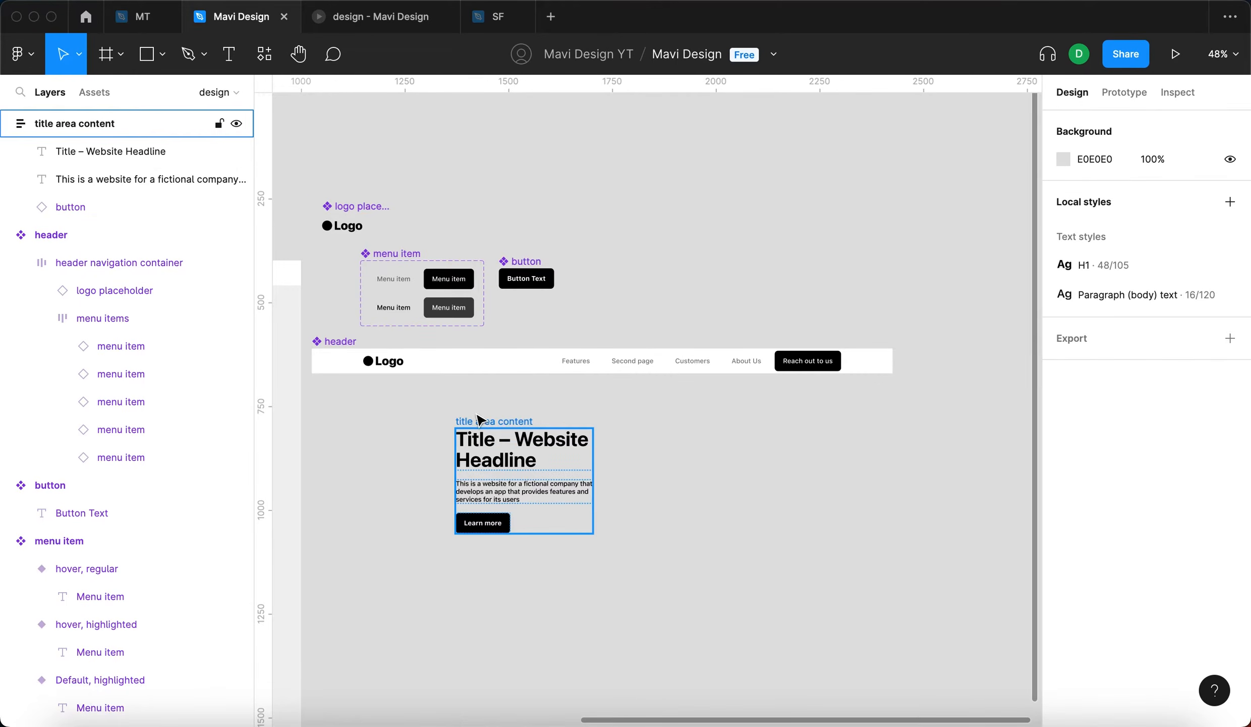
# - Move the title area content frame beneath the header's logo, to about X 1215, Y 830
pyautogui.moveTo(475, 414); pyautogui.dragTo(411, 428)
pyautogui.moveTo(527, 459)
pyautogui.mouseDown()
pyautogui.moveTo(489, 475)
pyautogui.moveTo(526, 470)
pyautogui.mouseUp()
pyautogui.moveTo(826, 448); pyautogui.dragTo(658, 405)
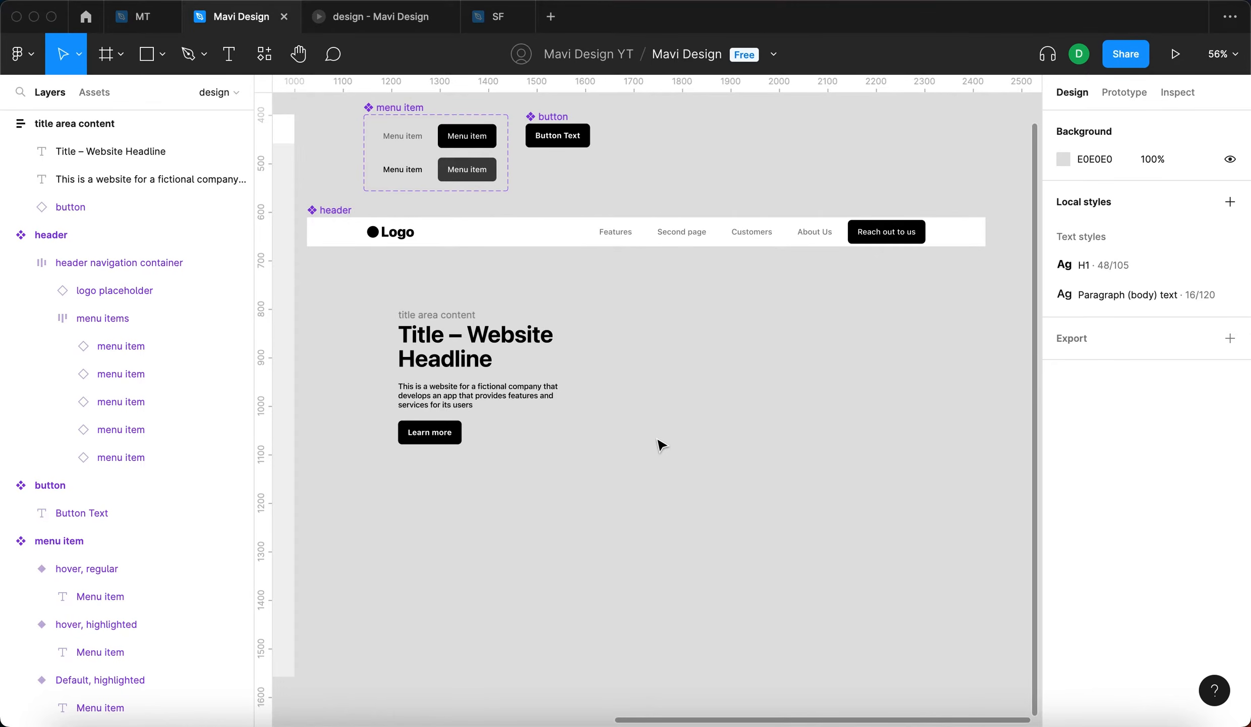
# - Draw a rectangle of about 551 by 459 beneath the header, to the right of the title area content
pyautogui.press('r')
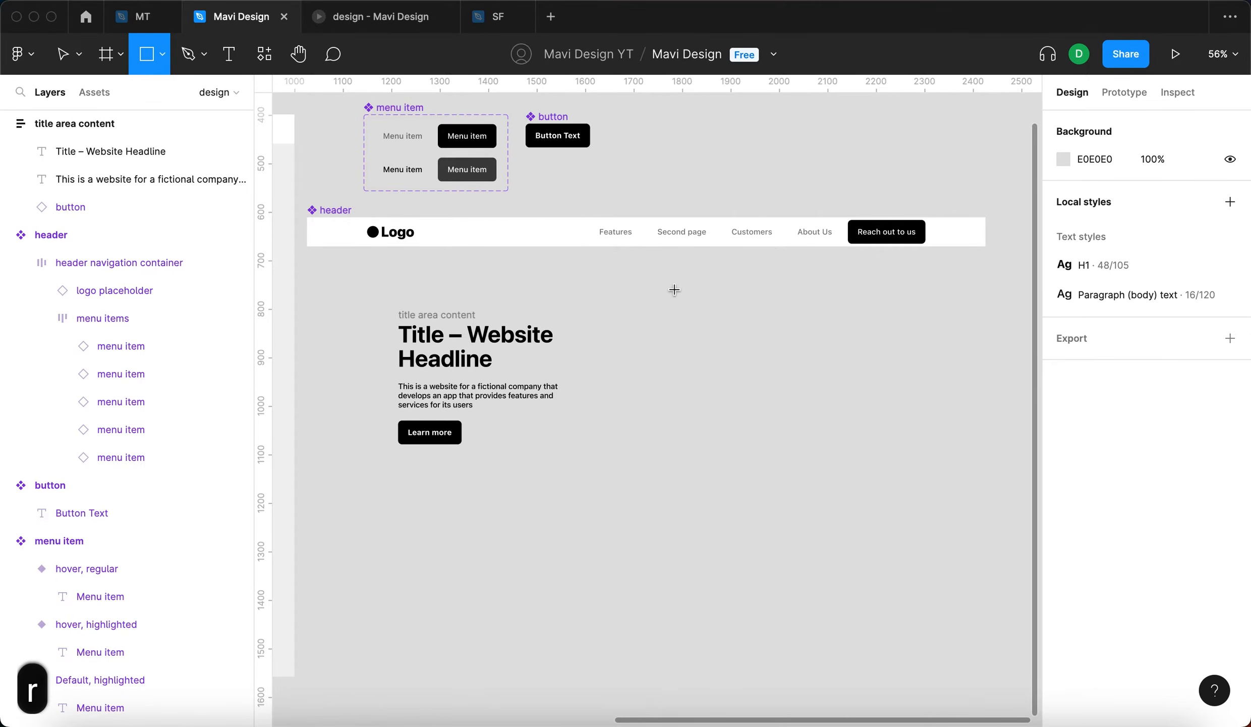
pyautogui.moveTo(673, 288); pyautogui.dragTo(885, 492)
pyautogui.click(858, 570)
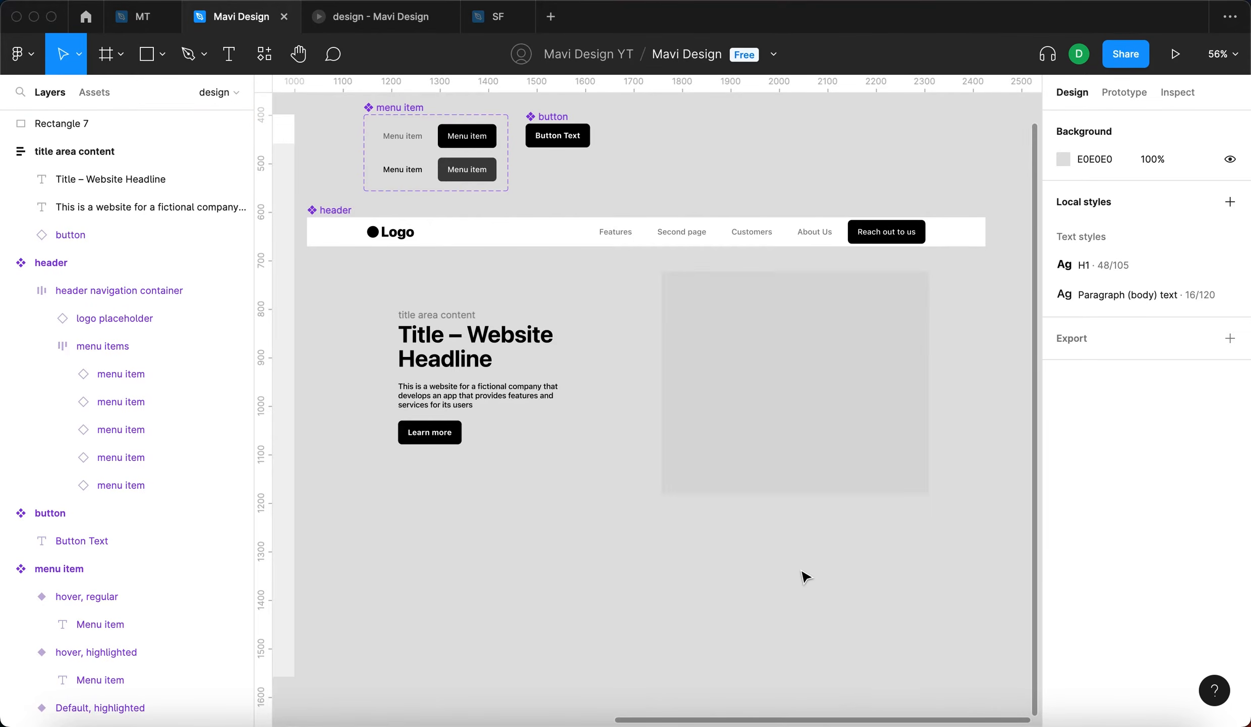
pyautogui.scroll(1, 806, 577)
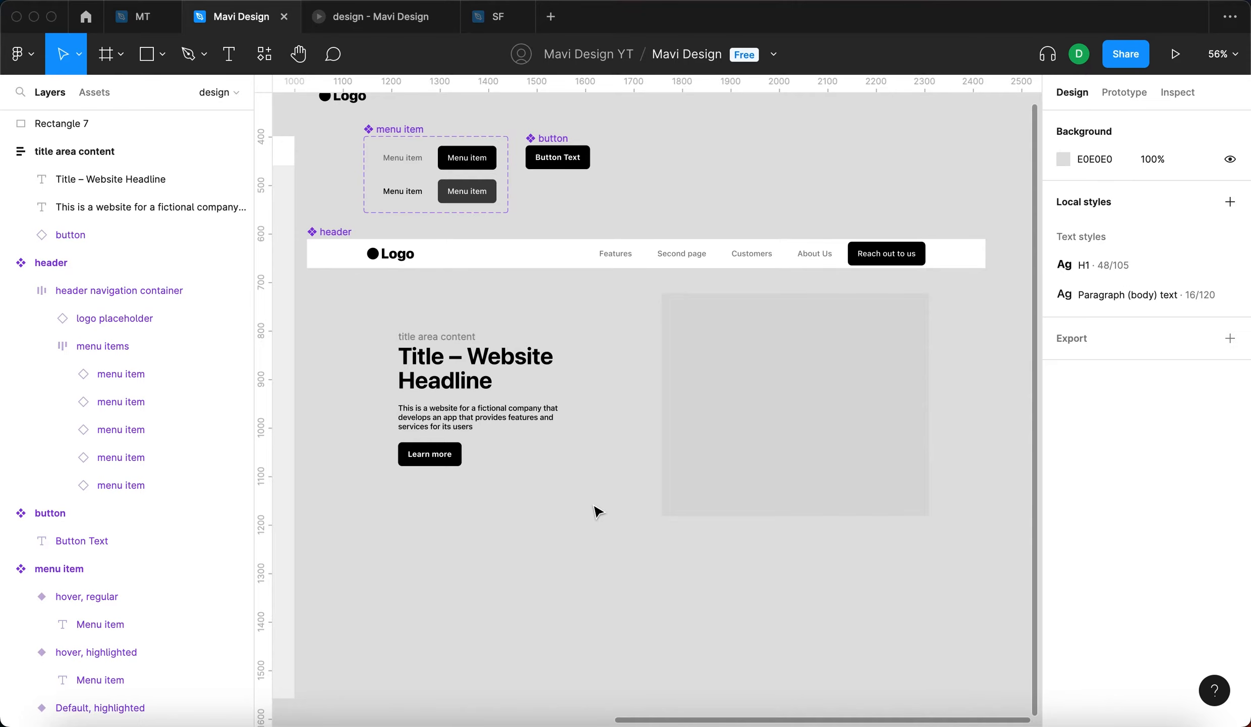
pyautogui.click(754, 456)
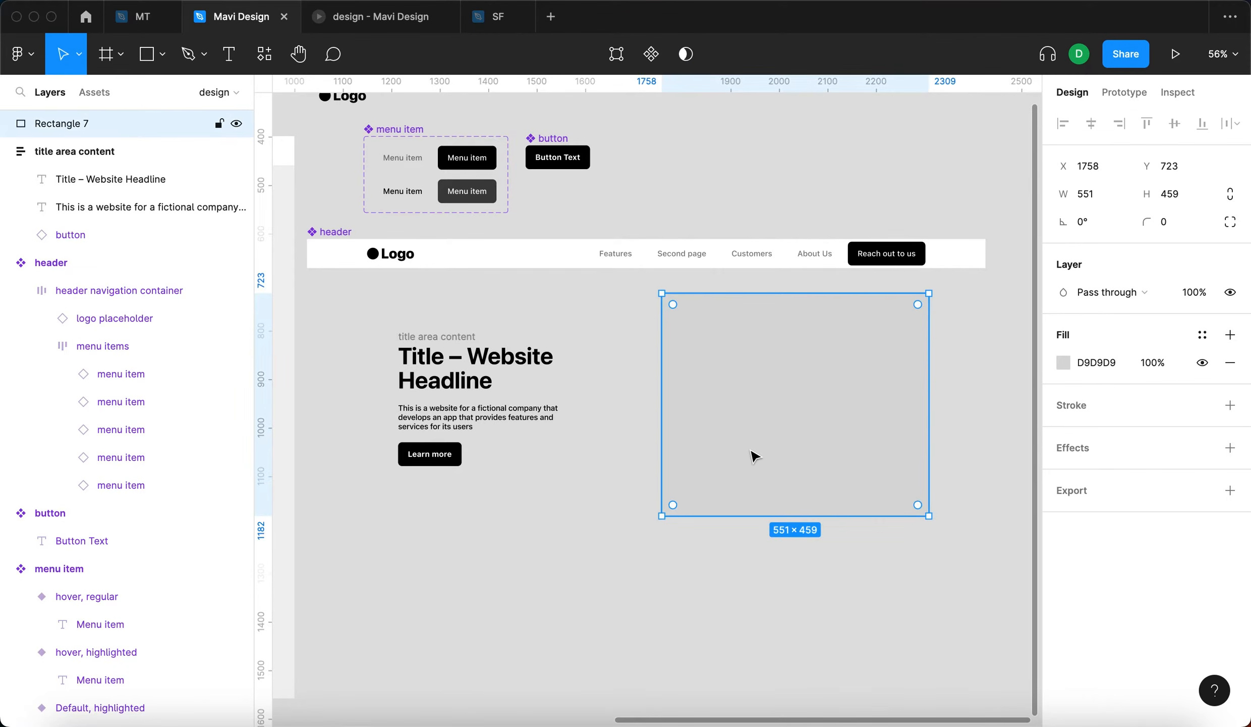
pyautogui.click(839, 644)
pyautogui.scroll(-2, 815, 535)
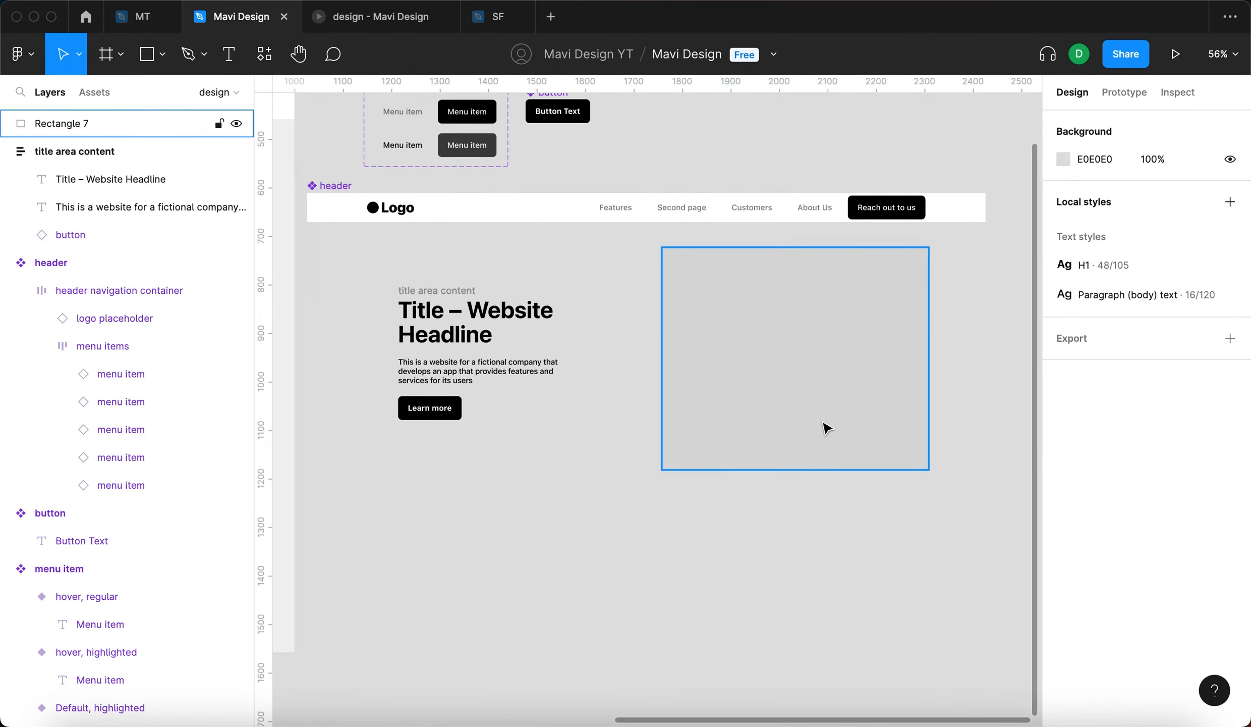
pyautogui.click(824, 424)
pyautogui.click(815, 528)
pyautogui.click(823, 426)
pyautogui.click(811, 537)
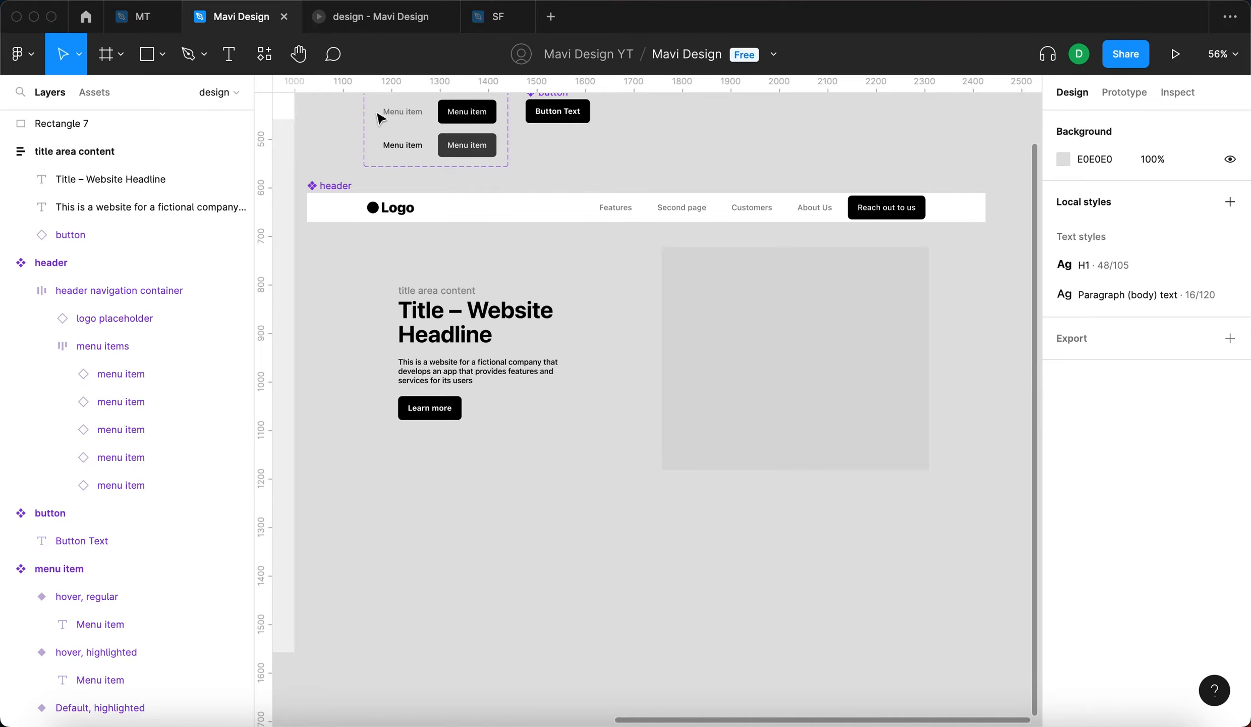
# - Paste the blue abstract image with its Unsplash and author badges into the design page, at about X 2640, Y 641
pyautogui.click(223, 92)
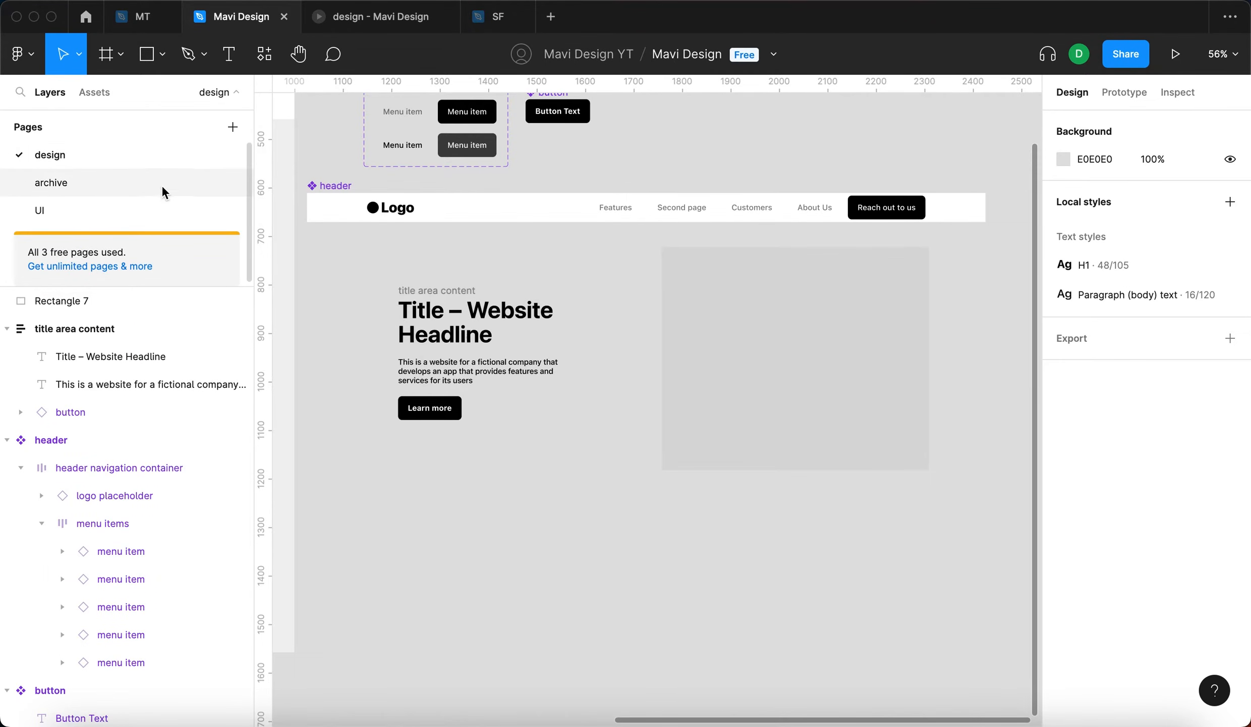
pyautogui.press('super+v')
pyautogui.scroll(-5, 796, 505)
pyautogui.moveTo(796, 505); pyautogui.dragTo(946, 499)
pyautogui.hscroll(5, 946, 500)
pyautogui.moveTo(780, 484); pyautogui.dragTo(833, 470)
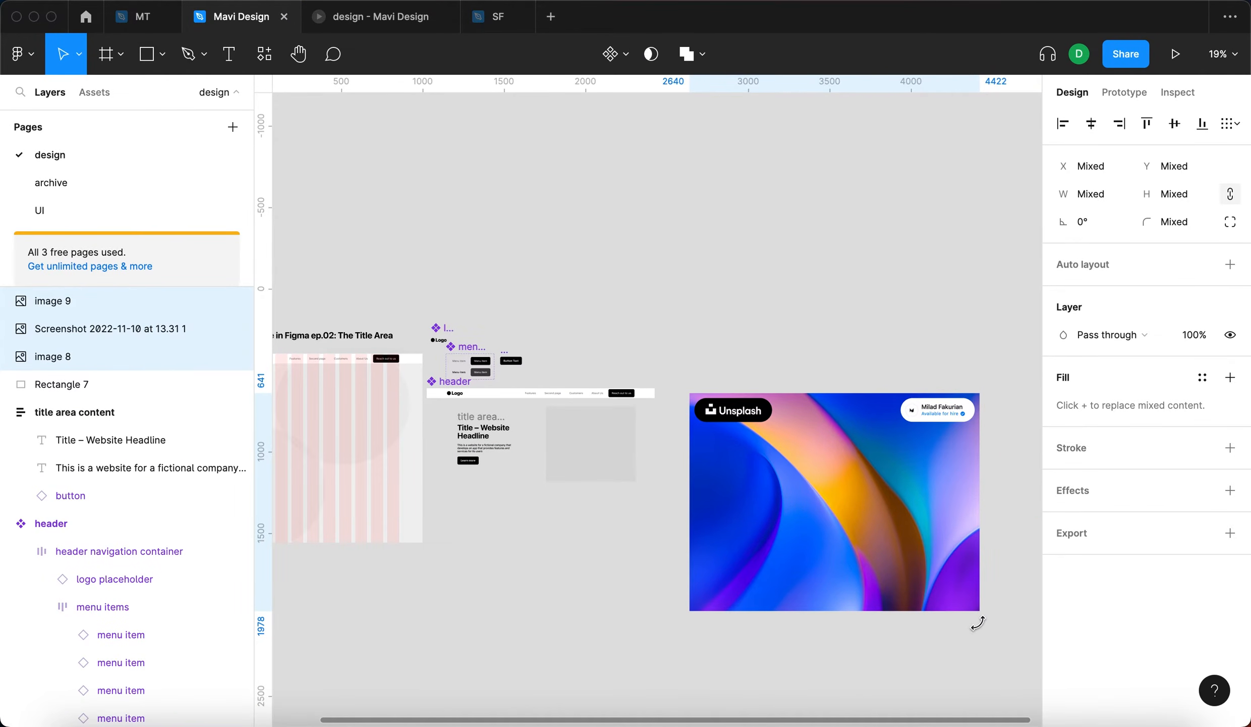
# - Scale the pasted image and its badges down proportionally to about 640 by 480
pyautogui.press('k')
pyautogui.moveTo(977, 614); pyautogui.dragTo(794, 470)
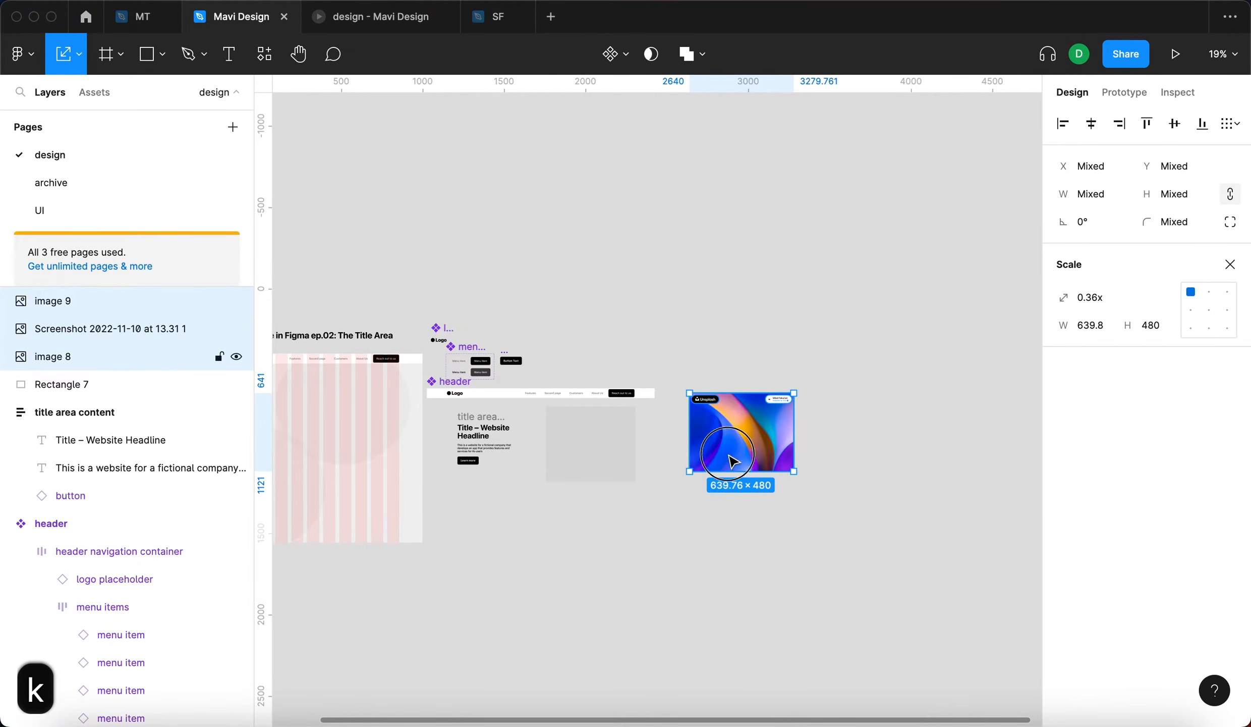
pyautogui.scroll(5, 752, 447)
# - Examine the Unsplash and author credit badges on the pasted image up close
pyautogui.click(711, 426)
pyautogui.scroll(3, 791, 443)
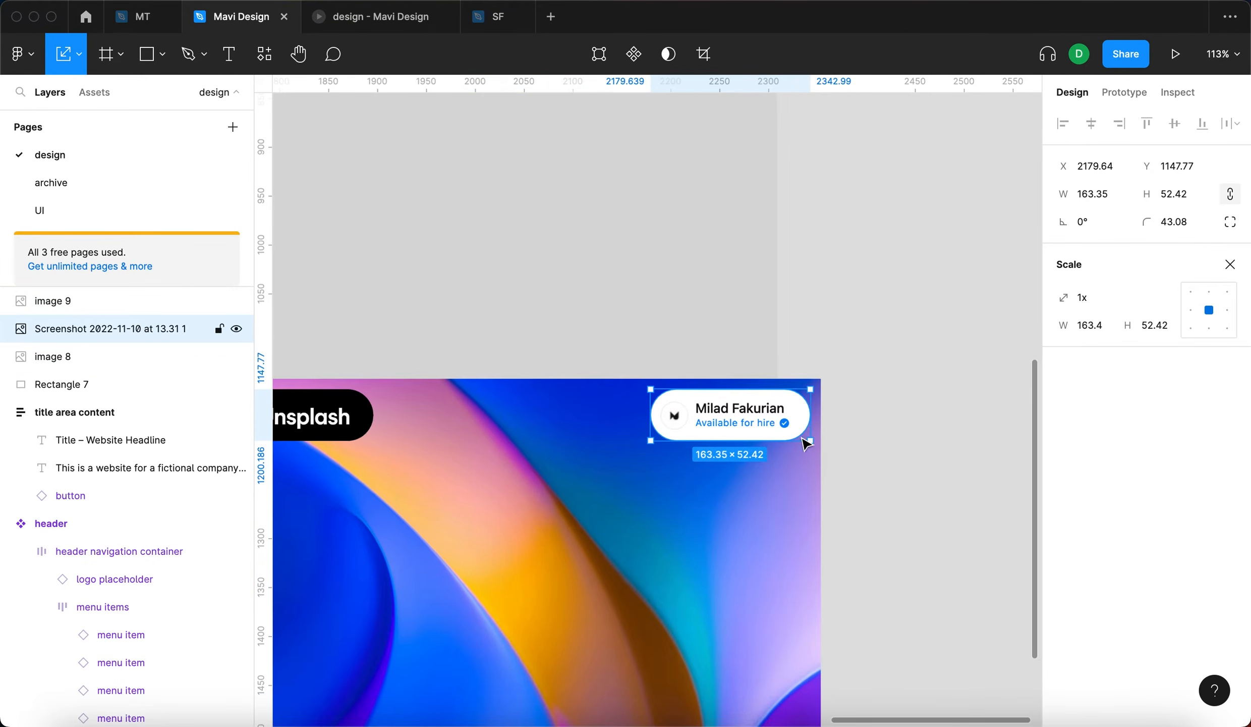
pyautogui.scroll(5, 757, 429)
pyautogui.click(906, 230)
pyautogui.scroll(-4, 905, 230)
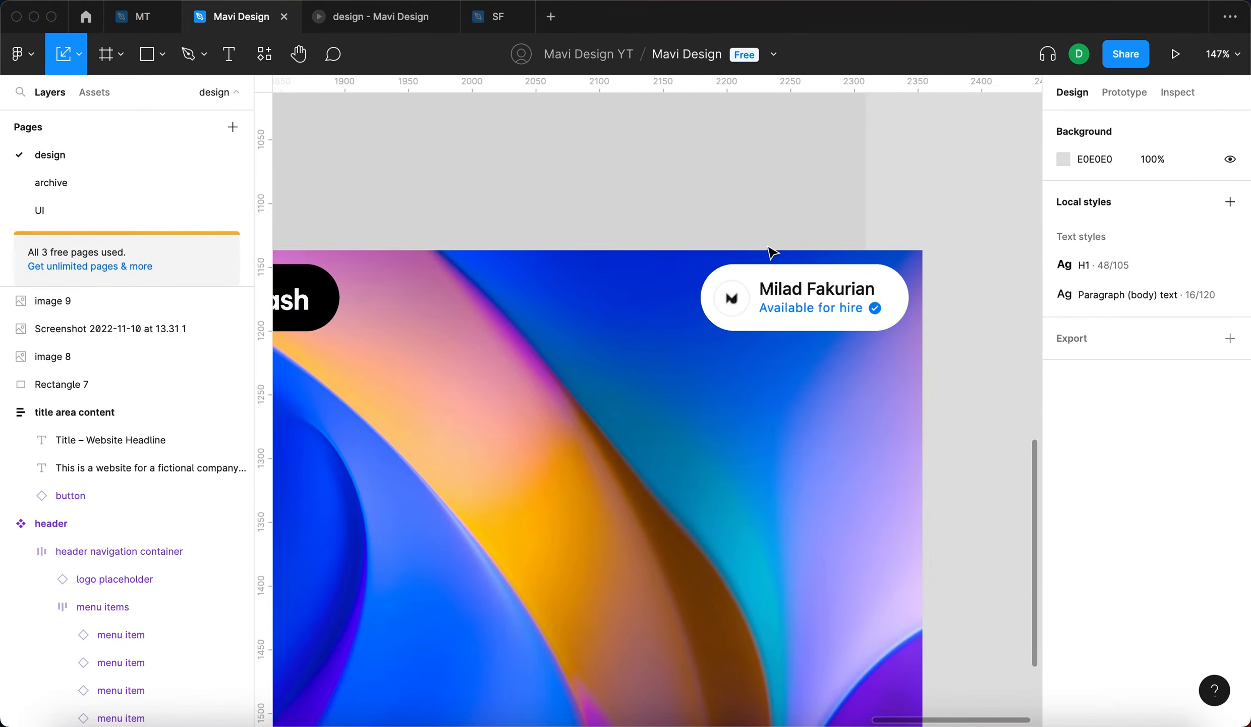
pyautogui.scroll(-4, 819, 280)
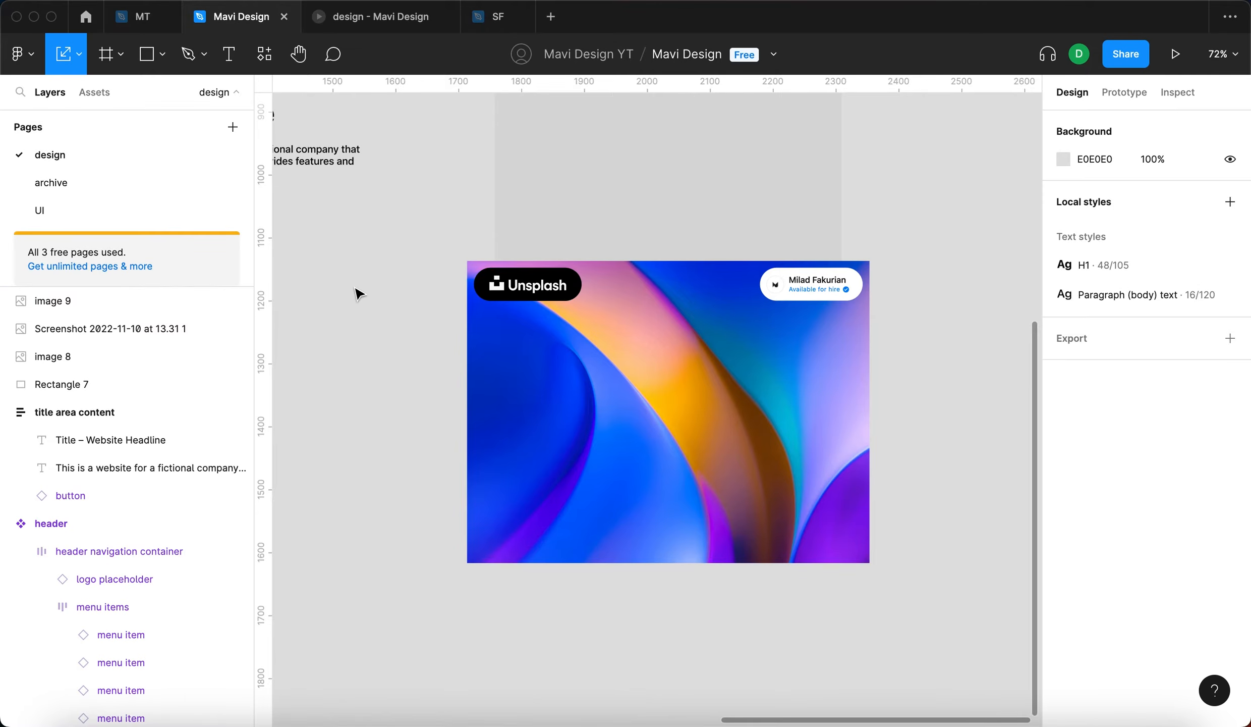
pyautogui.scroll(3, 717, 434)
pyautogui.click(793, 550)
# - Delete the Unsplash badge and the author badge so that only the plain image is kept
pyautogui.scroll(-3, 793, 551)
pyautogui.scroll(-3, 792, 543)
pyautogui.moveTo(928, 511); pyautogui.dragTo(644, 460)
pyautogui.moveTo(743, 551); pyautogui.dragTo(877, 585)
pyautogui.click(877, 586)
pyautogui.moveTo(964, 573); pyautogui.dragTo(579, 562)
pyautogui.scroll(5, 869, 496)
pyautogui.moveTo(956, 490); pyautogui.dragTo(360, 324)
pyautogui.press('BackSpace')
# - Move the image below the title area's grey rectangle, to about X 1632, Y 1341
pyautogui.scroll(-5, 361, 324)
pyautogui.hscroll(-1, 439, 358)
pyautogui.moveTo(497, 446); pyautogui.dragTo(823, 488)
pyautogui.press('v')
pyautogui.click(1061, 366)
pyautogui.click(815, 470)
pyautogui.moveTo(816, 469); pyautogui.dragTo(646, 482)
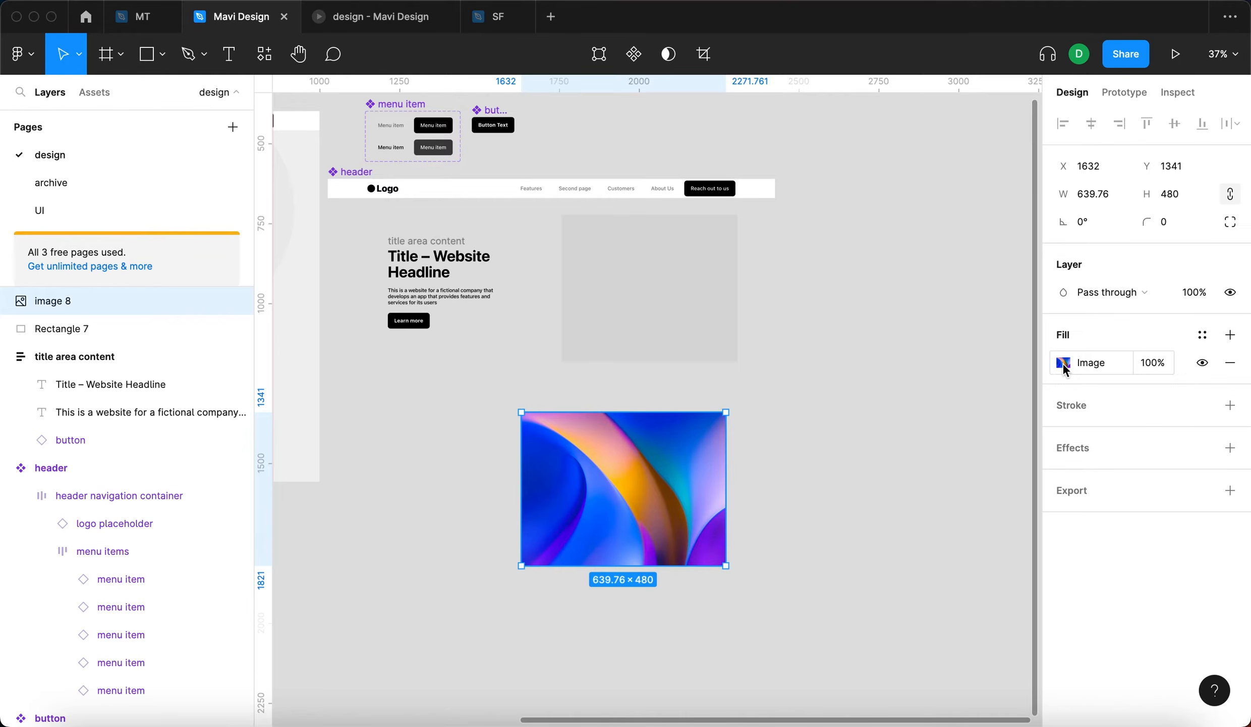
# - Open the image's fill settings and look at the available image fill modes
pyautogui.click(1064, 363)
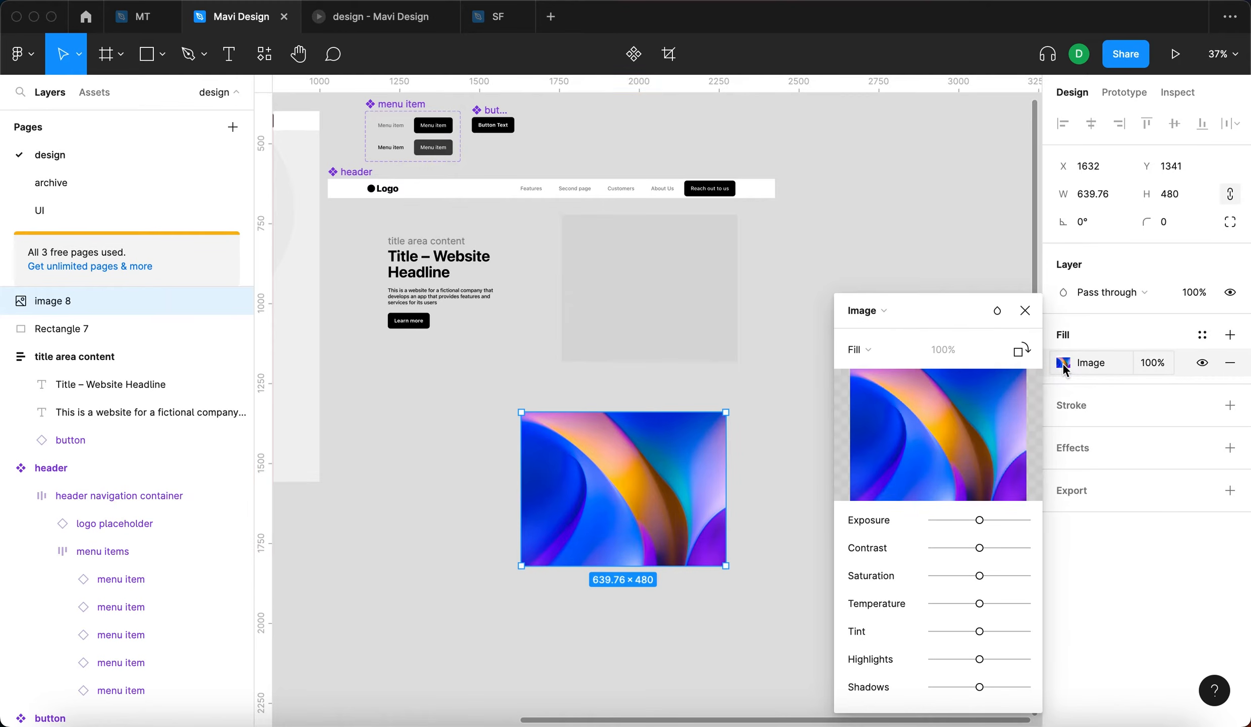
pyautogui.click(901, 356)
pyautogui.click(902, 355)
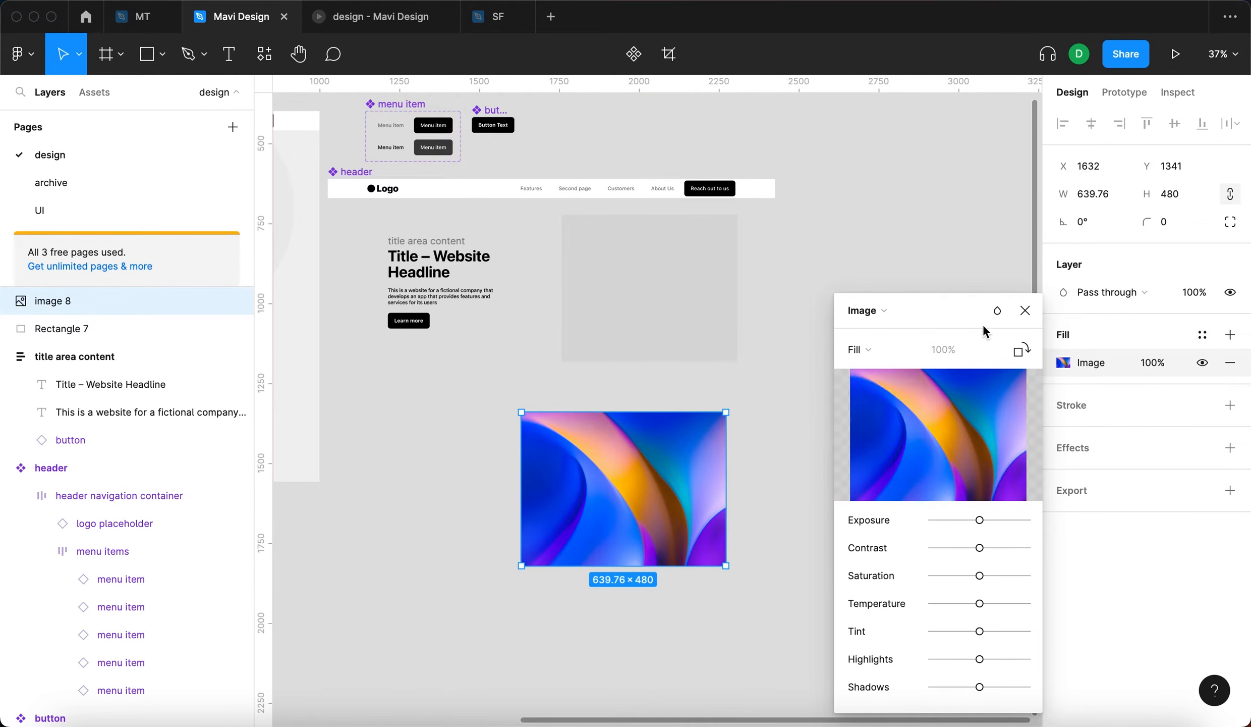
# - Close the image's fill settings and resize the image by its edges to about 659 × 521
pyautogui.click(1026, 310)
pyautogui.click(827, 475)
pyautogui.click(694, 480)
pyautogui.scroll(5, 723, 478)
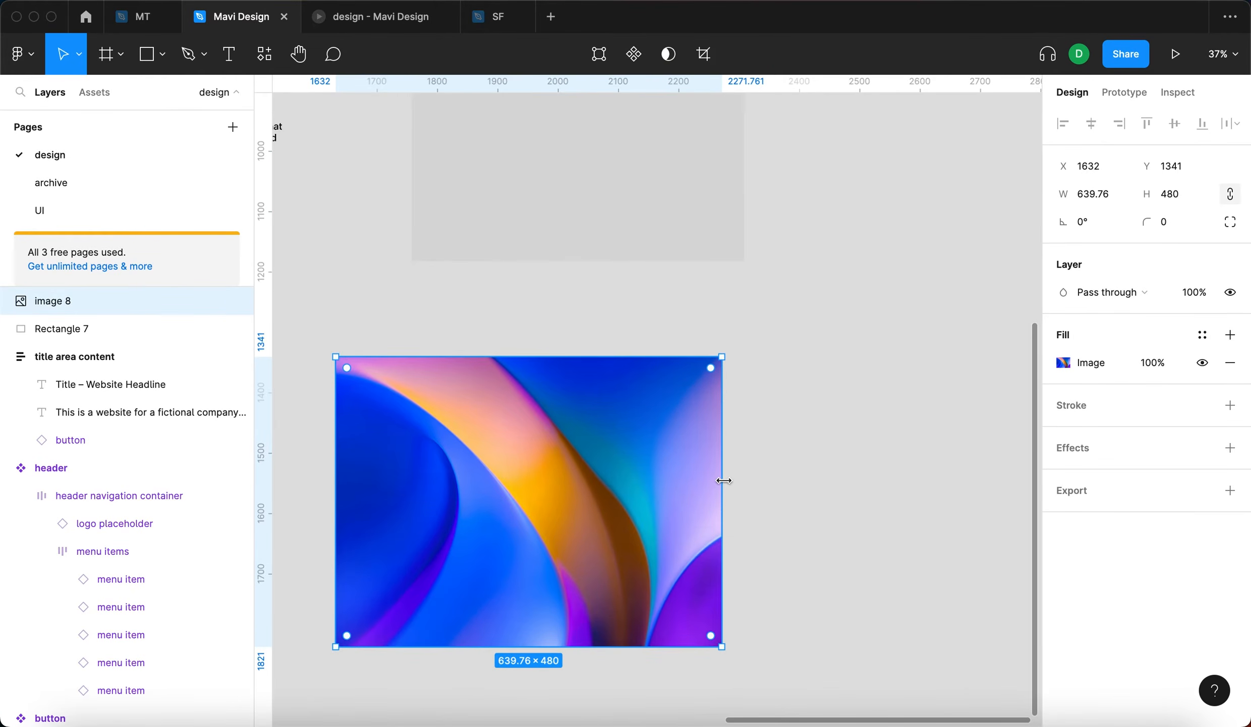
pyautogui.moveTo(723, 478); pyautogui.dragTo(889, 466)
pyautogui.moveTo(802, 654)
pyautogui.mouseDown()
pyautogui.moveTo(780, 478)
pyautogui.moveTo(808, 671)
pyautogui.mouseUp()
pyautogui.moveTo(887, 556); pyautogui.dragTo(735, 548)
pyautogui.scroll(-5, 735, 548)
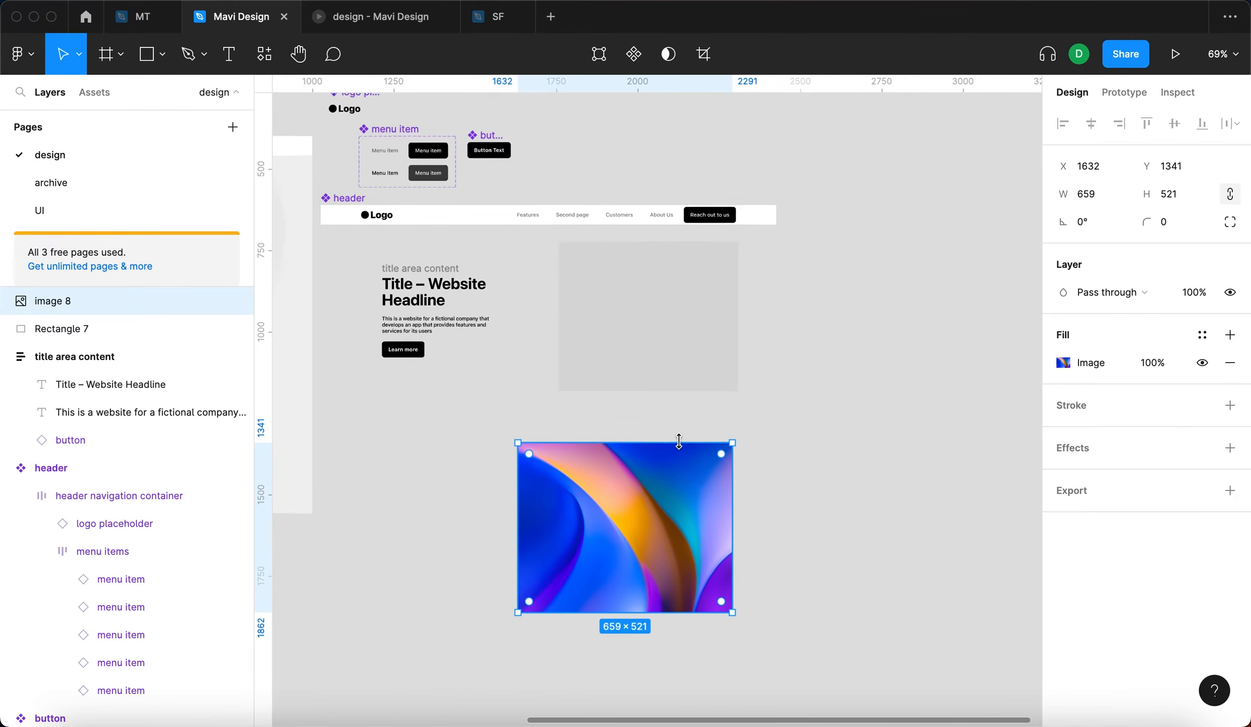
# - Stretch the image's height, move it to about X 1758, Y 1344, and resize it to about 777 × 761
pyautogui.moveTo(676, 441); pyautogui.dragTo(699, 345)
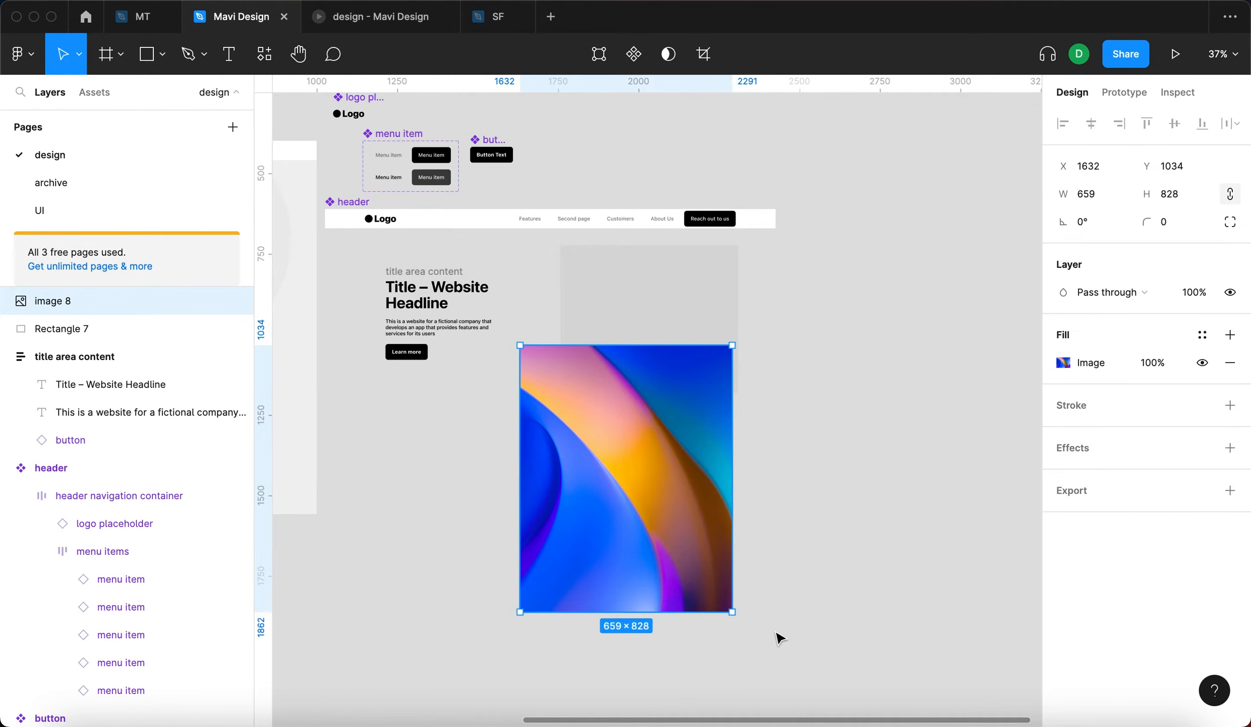
pyautogui.moveTo(648, 439); pyautogui.dragTo(689, 517)
pyautogui.moveTo(676, 423)
pyautogui.mouseDown()
pyautogui.moveTo(679, 383)
pyautogui.moveTo(676, 444)
pyautogui.mouseUp()
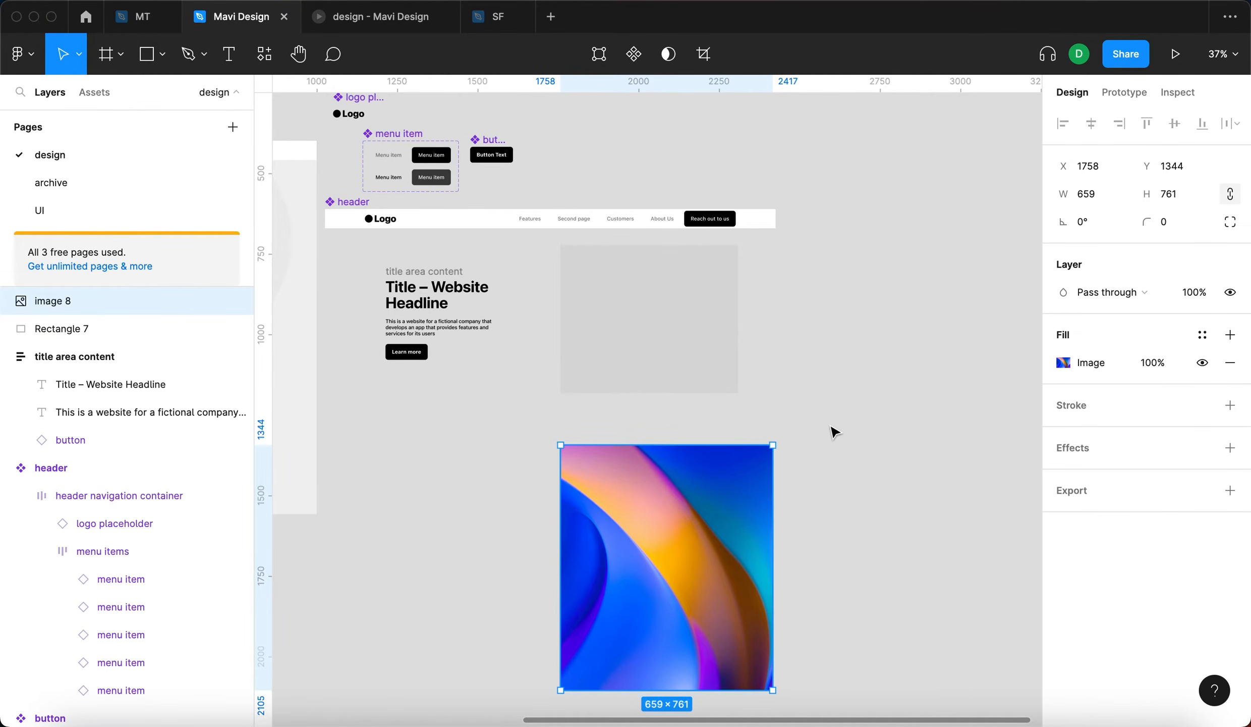
pyautogui.moveTo(774, 605); pyautogui.dragTo(811, 607)
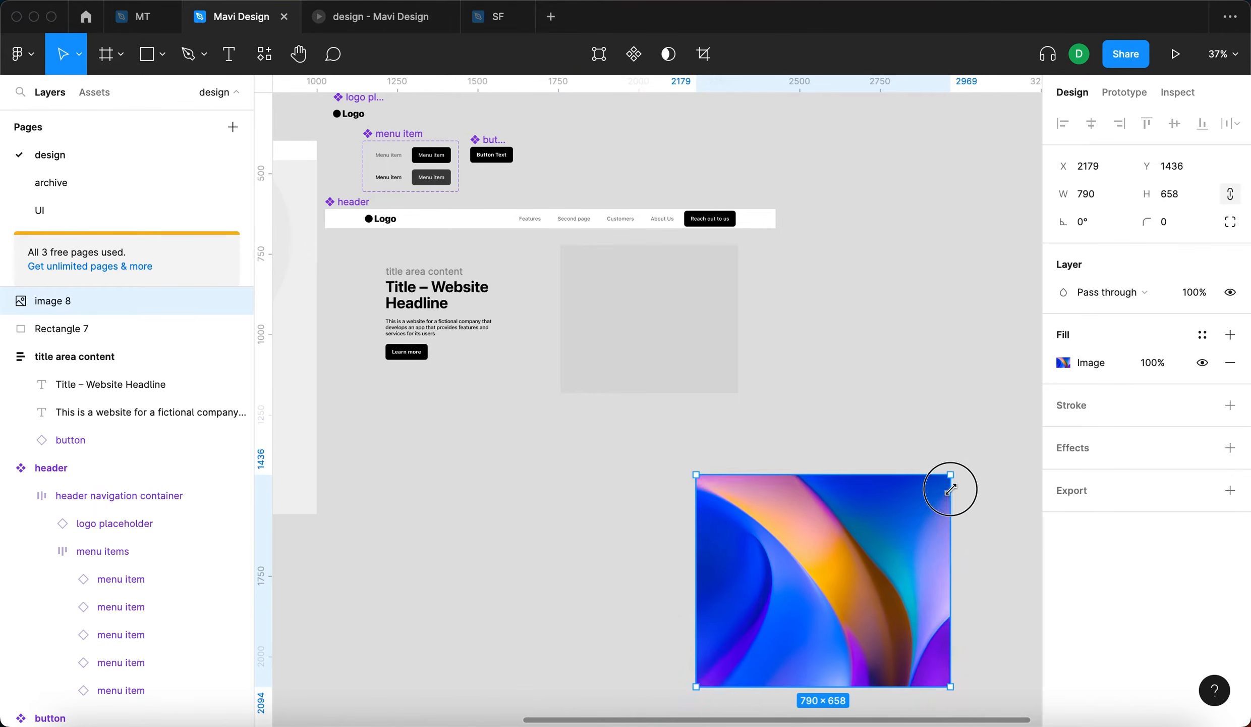
# - Resize the image to 620 × 410 and put it in the grey rectangle's place at about X 1689, Y 774, moving the rectangle aside
pyautogui.moveTo(951, 489); pyautogui.dragTo(896, 567)
pyautogui.moveTo(750, 564); pyautogui.dragTo(593, 448)
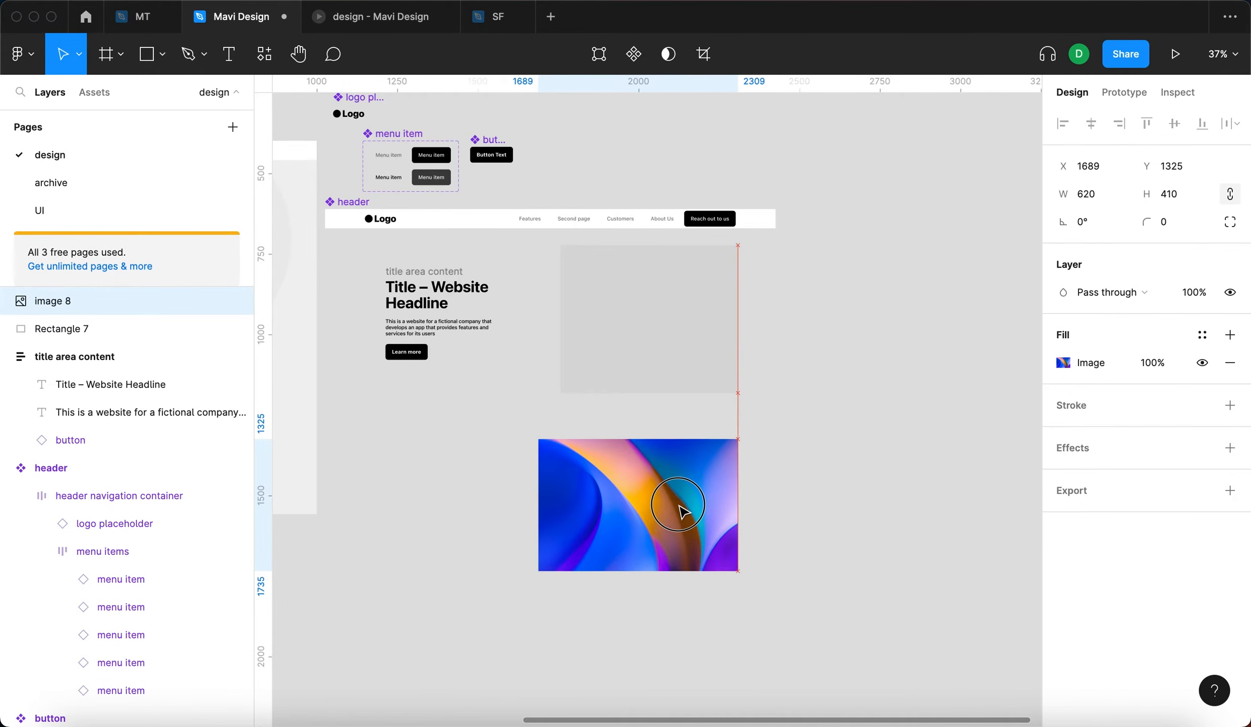
pyautogui.moveTo(618, 324); pyautogui.dragTo(883, 323)
pyautogui.moveTo(662, 509); pyautogui.dragTo(676, 338)
# - Wrap the title area content and the image in a horizontal auto layout frame named "title area container", placed at about X 1178, Y 815
pyautogui.scroll(5, 394, 275)
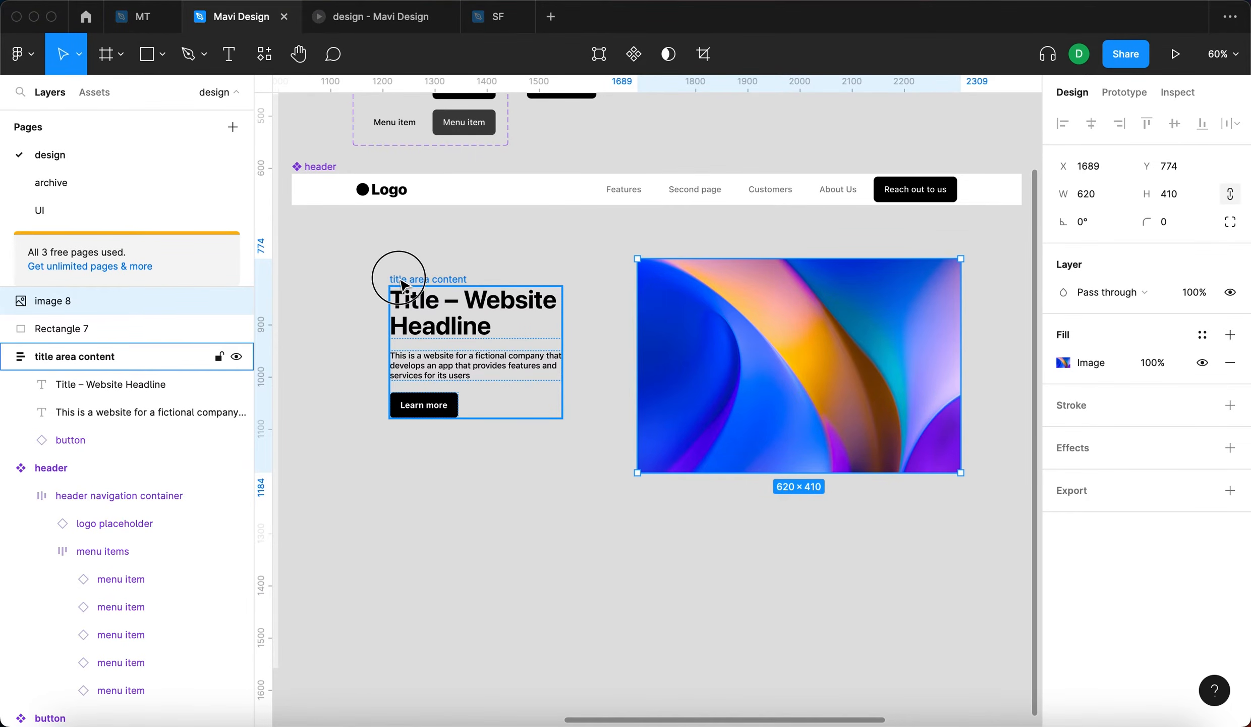
pyautogui.keyDown('shift'); pyautogui.click(401, 283); pyautogui.keyUp('shift')
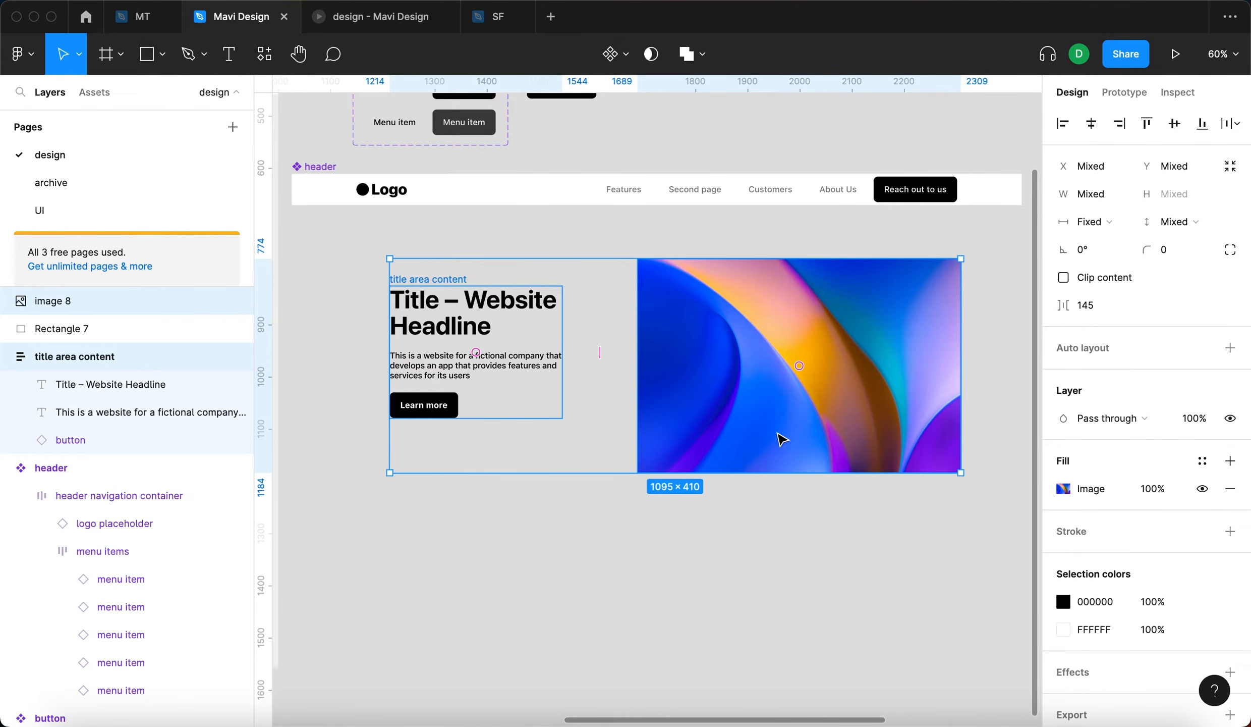
pyautogui.hotkey('shift', 'a')
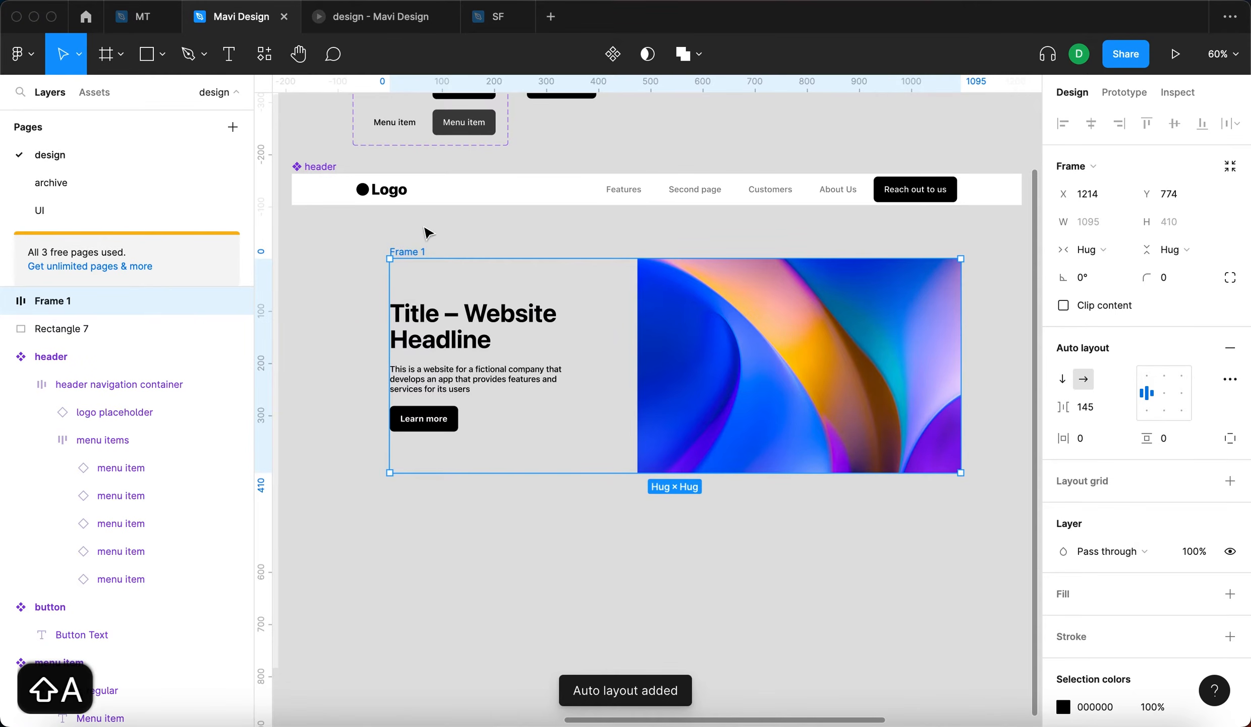
pyautogui.moveTo(404, 256); pyautogui.dragTo(364, 254)
pyautogui.press('super+r')
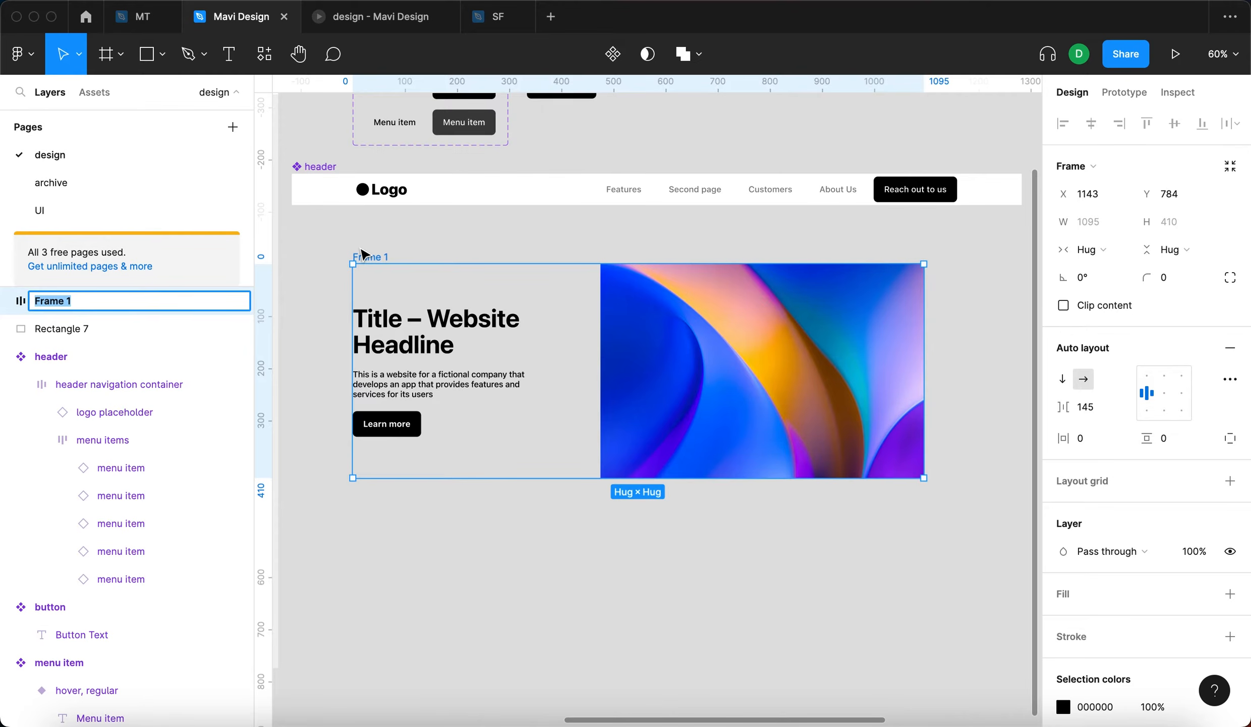
pyautogui.write('title ')
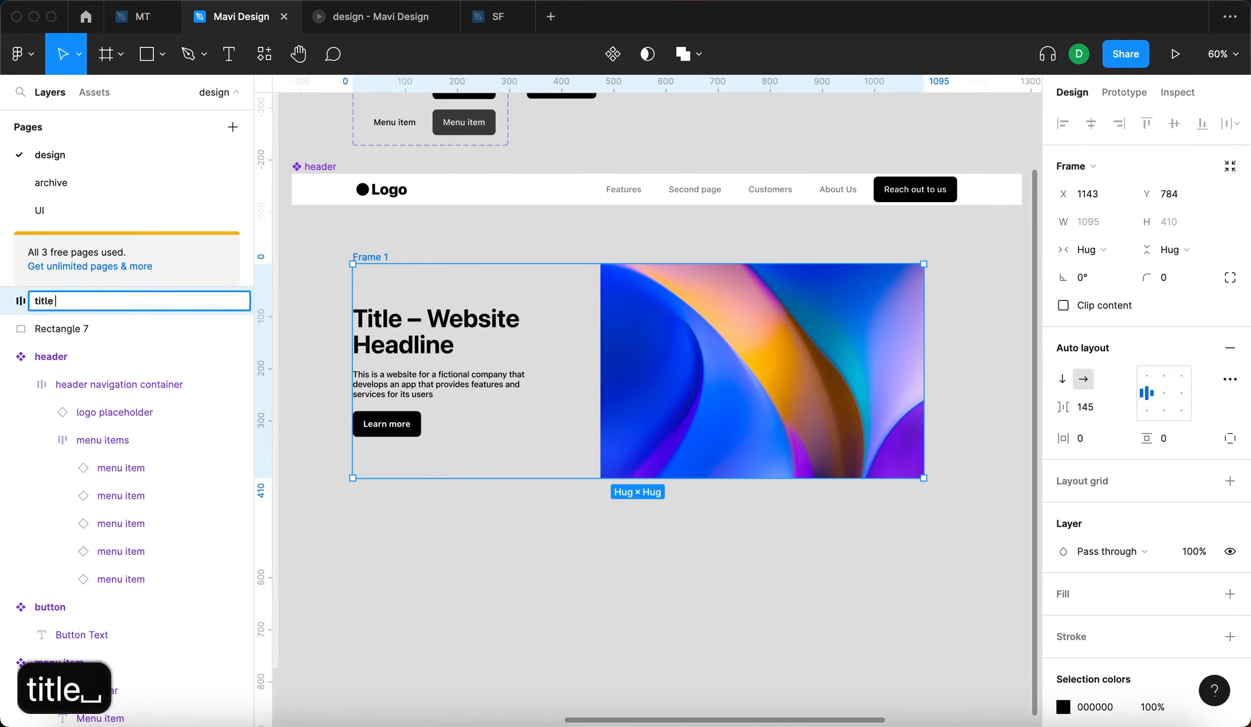
pyautogui.write('area container')
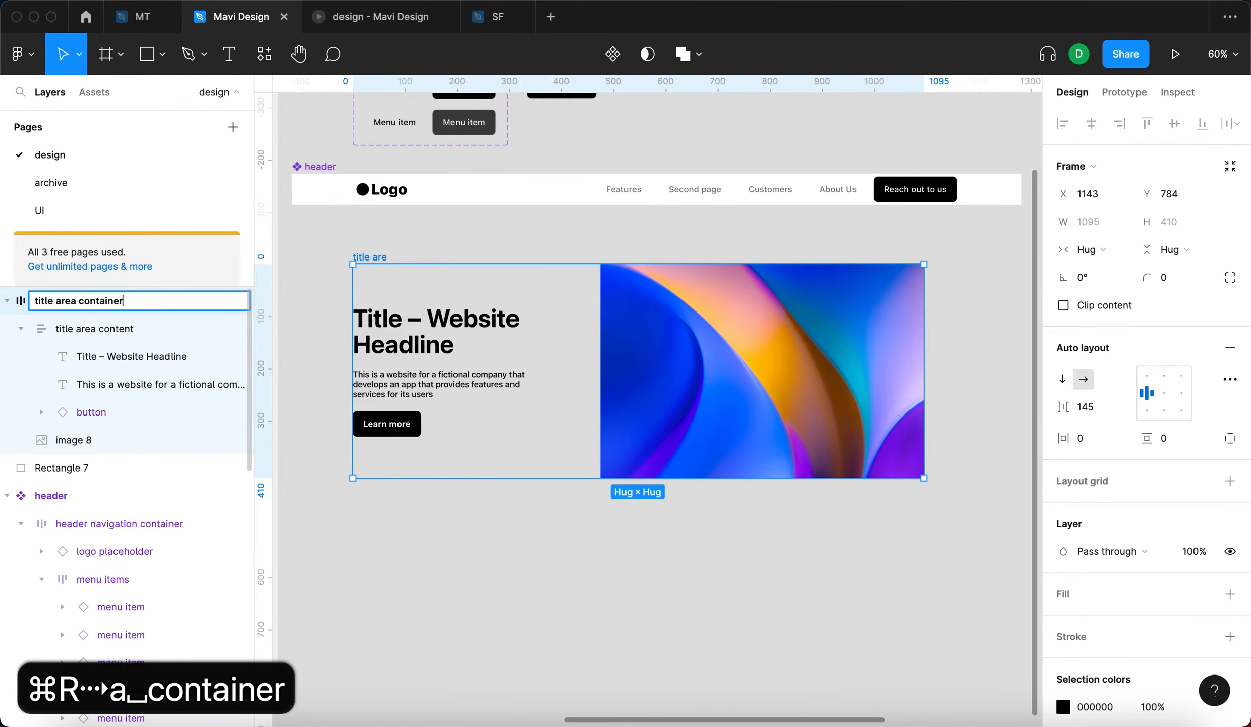
pyautogui.moveTo(414, 259); pyautogui.dragTo(433, 275)
# - Wrap the title area container in another auto layout frame and name it "title area"
pyautogui.keyDown('ctrl'); pyautogui.scroll(-5, 870, 564); pyautogui.keyUp('ctrl')
pyautogui.hscroll(1, 869, 566)
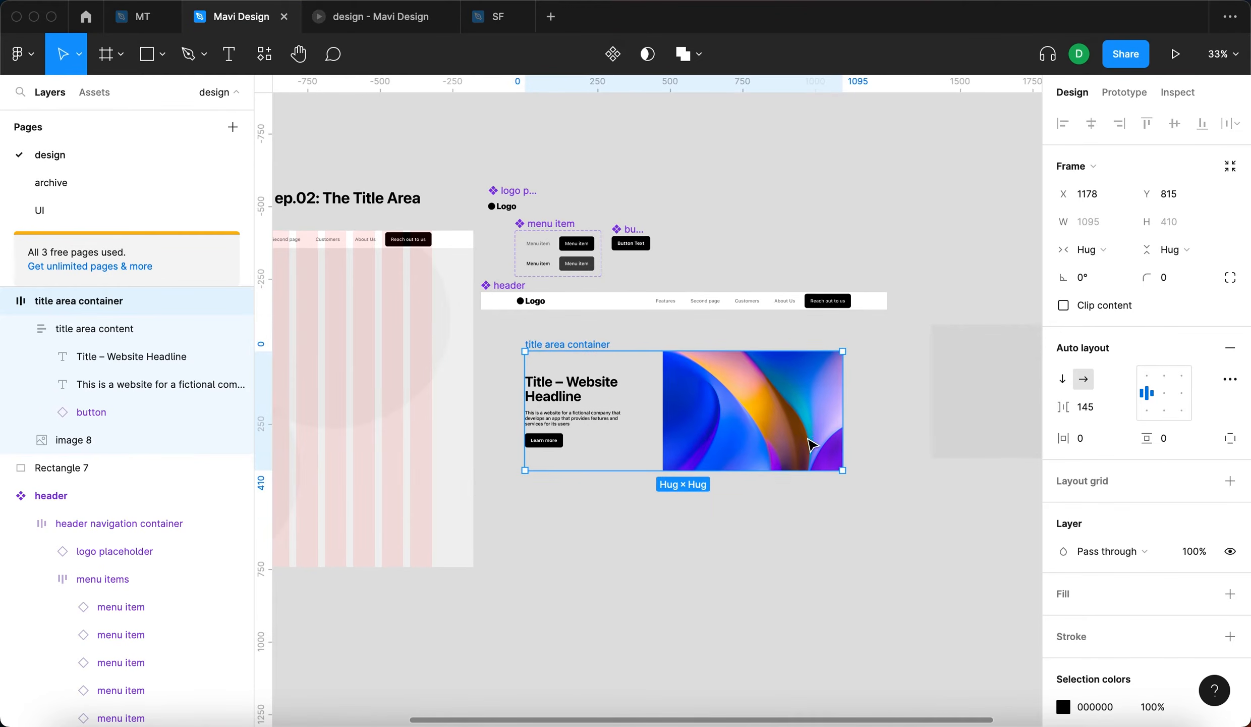
pyautogui.hscroll(-1, 794, 438)
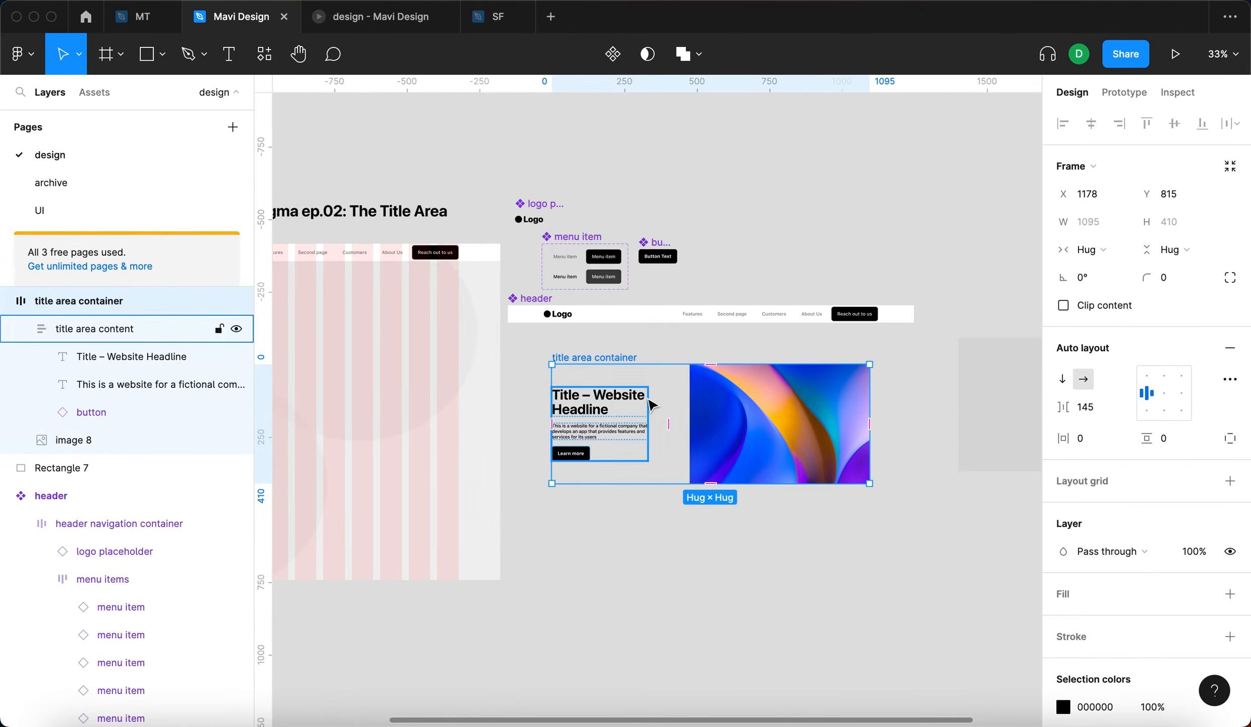
pyautogui.keyDown('ctrl'); pyautogui.scroll(2, 656, 410); pyautogui.keyUp('ctrl')
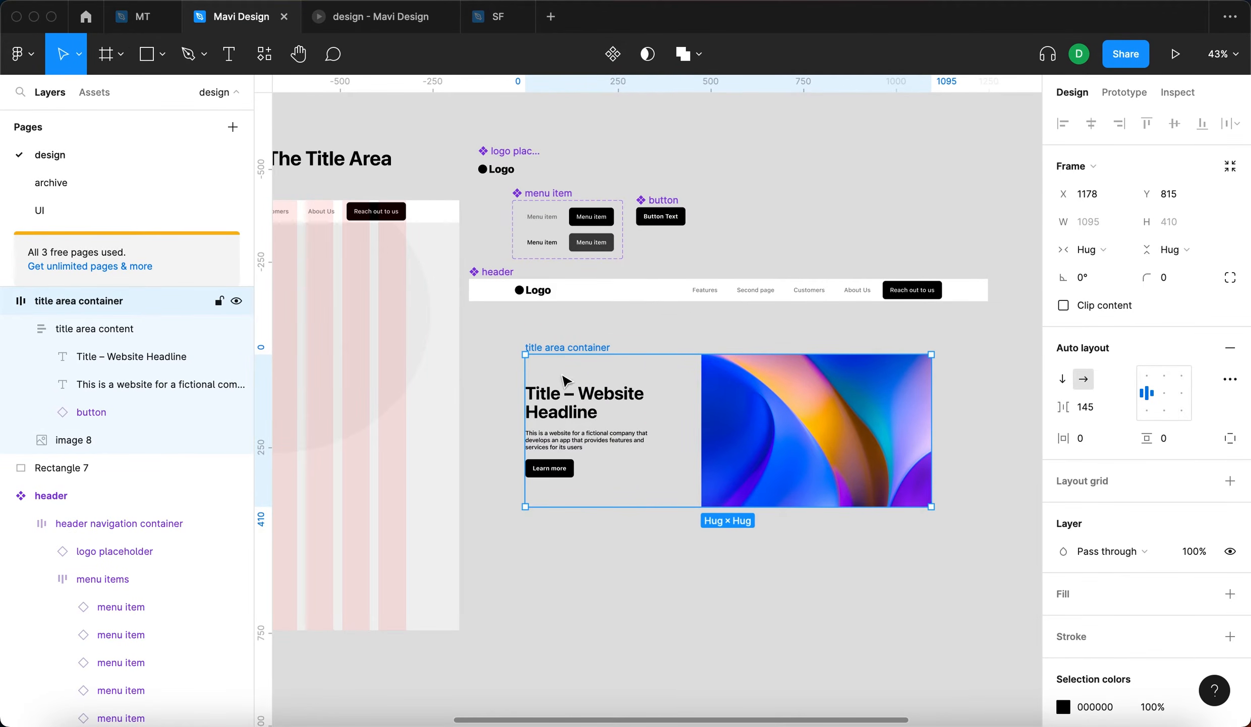
pyautogui.hotkey('shift', 'a')
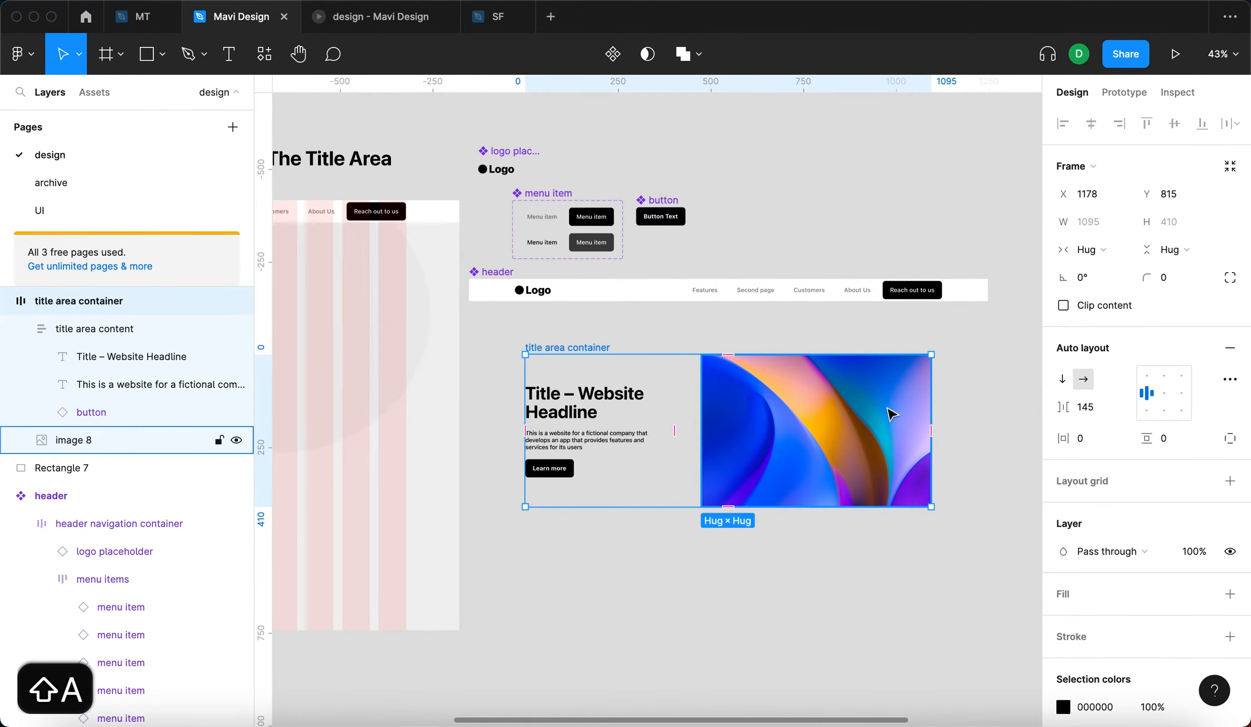
pyautogui.press('super+r')
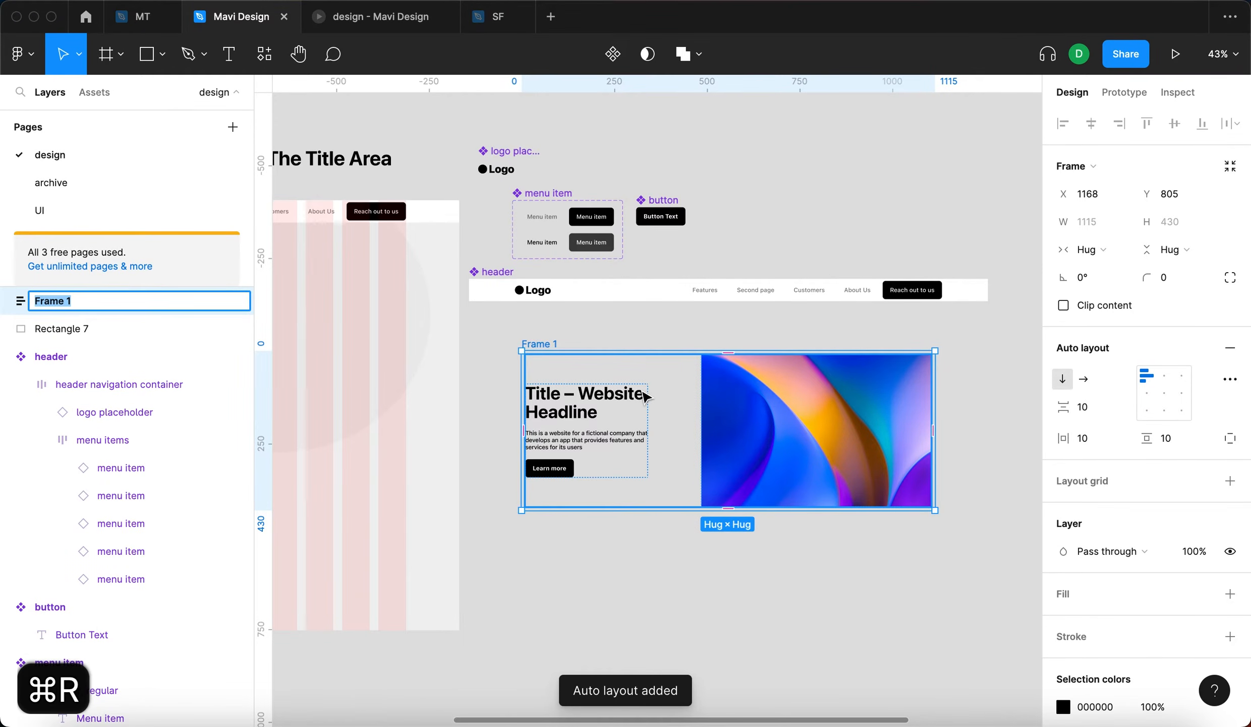
pyautogui.write('title area')
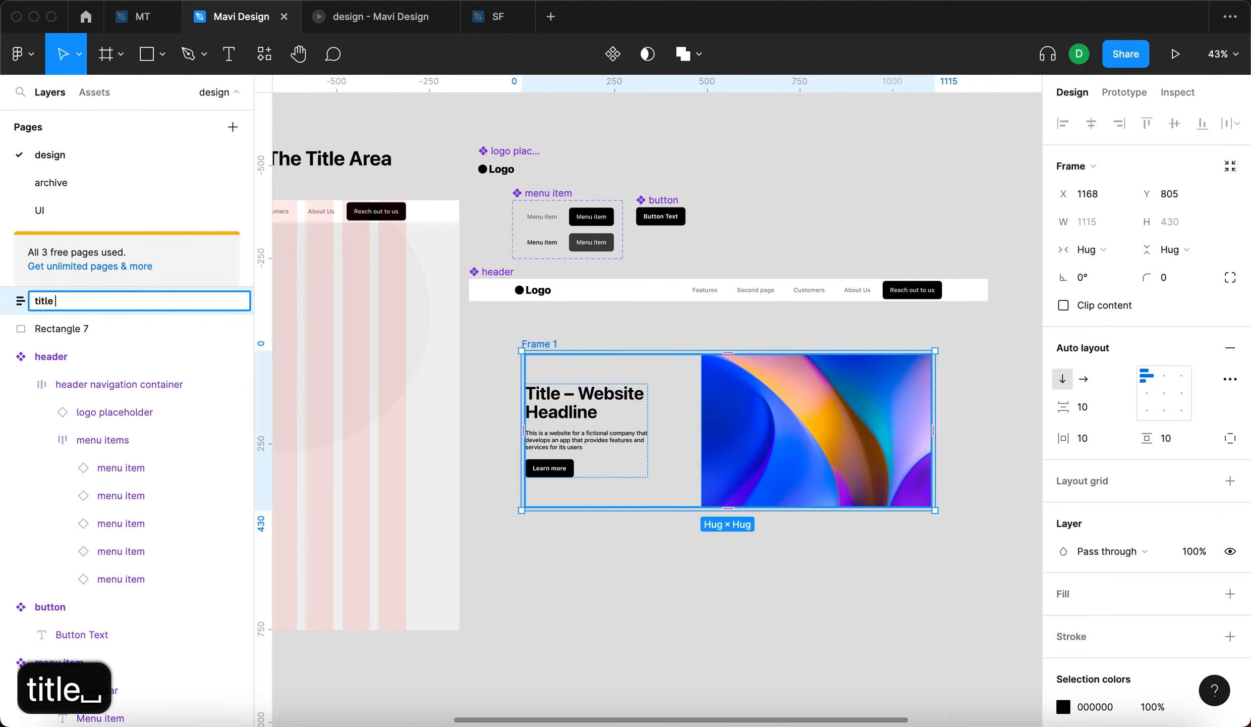
pyautogui.press('Return')
# - Set the title area's horizontal padding, vertical padding and item spacing to 0
pyautogui.scroll(5, 809, 391)
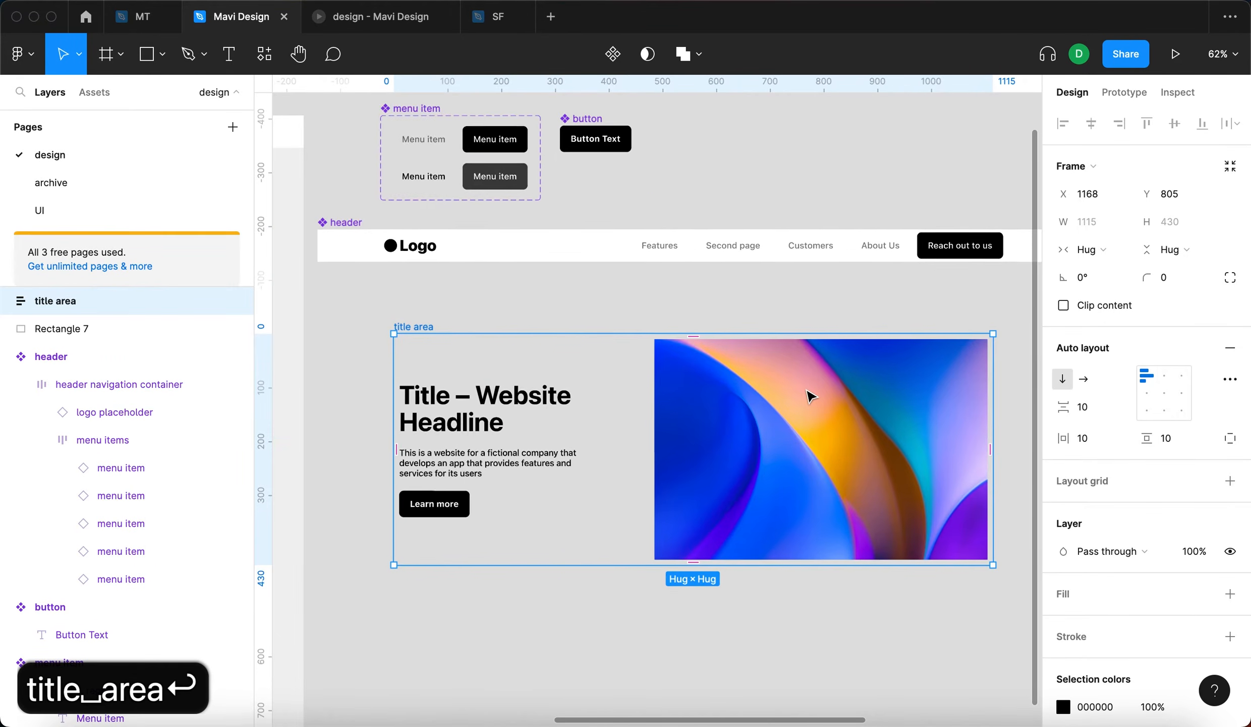
pyautogui.scroll(-2, 810, 391)
pyautogui.click(1094, 439)
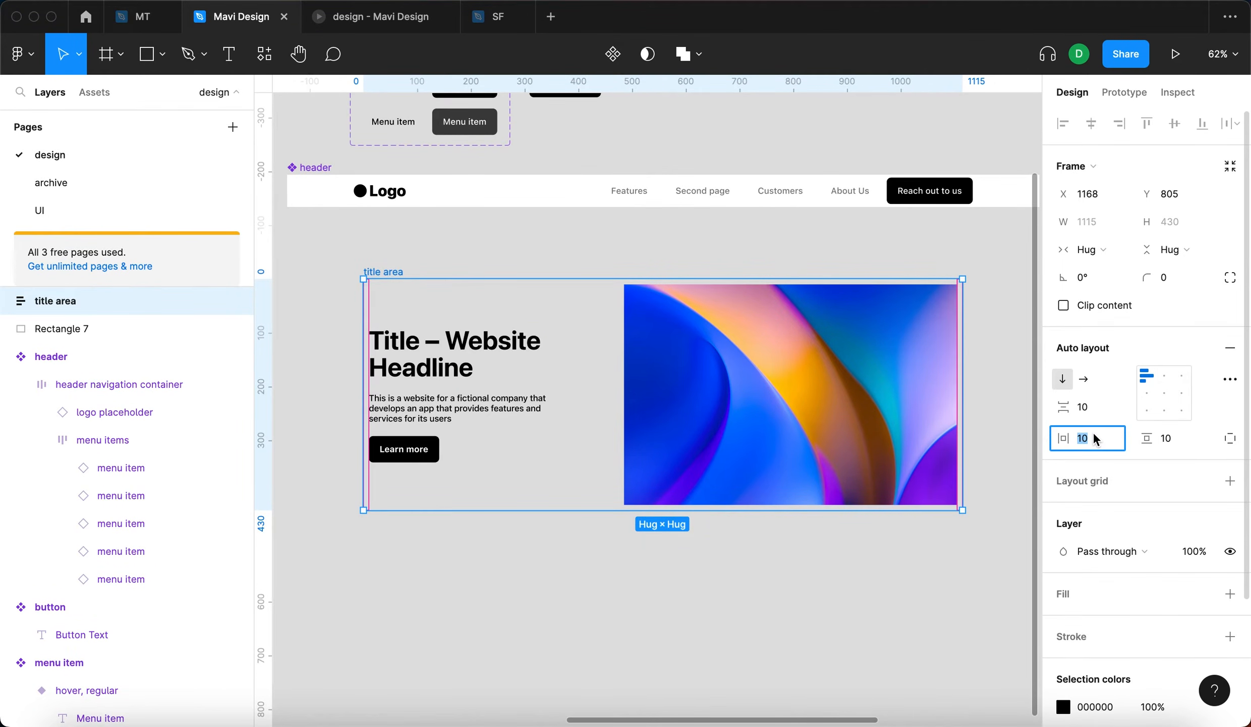
pyautogui.write('0')
pyautogui.press('Return')
pyautogui.click(1173, 439)
pyautogui.write('0')
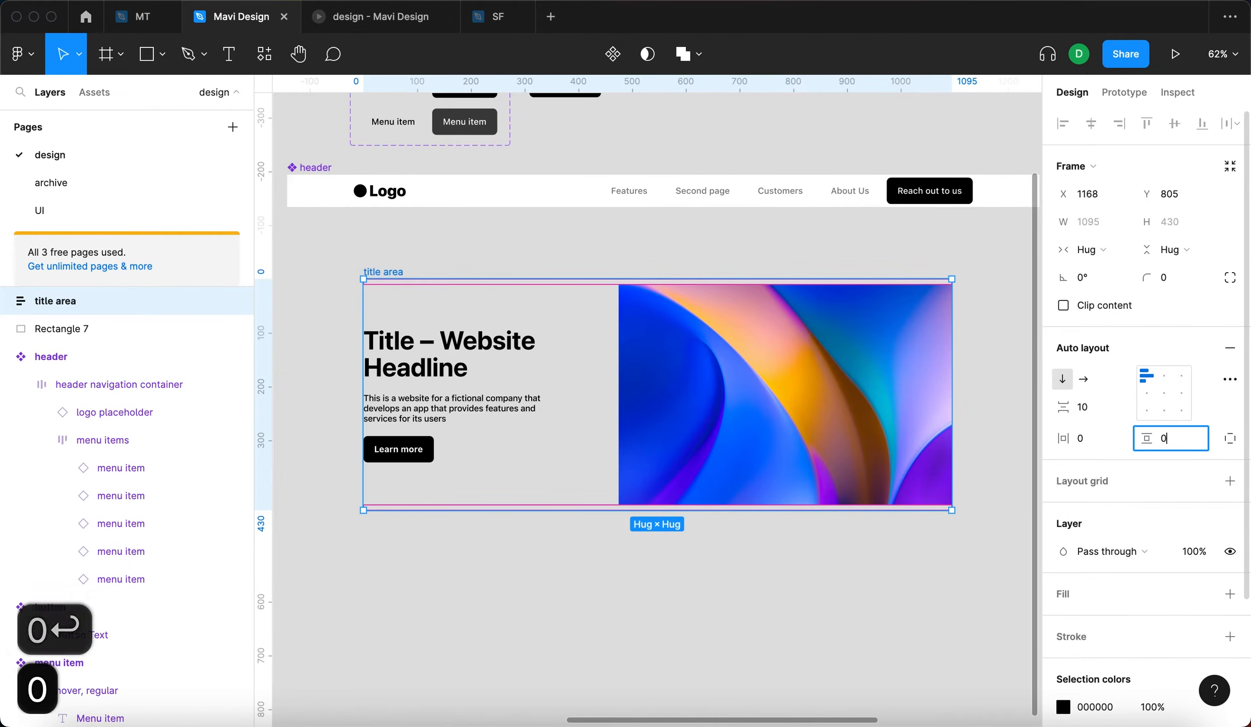
pyautogui.press('Return')
pyautogui.write('0')
pyautogui.press('Return')
# - Move the title area up to about X 1162, Y 755 and give it a fixed width of 1440
pyautogui.moveTo(382, 275); pyautogui.dragTo(379, 250)
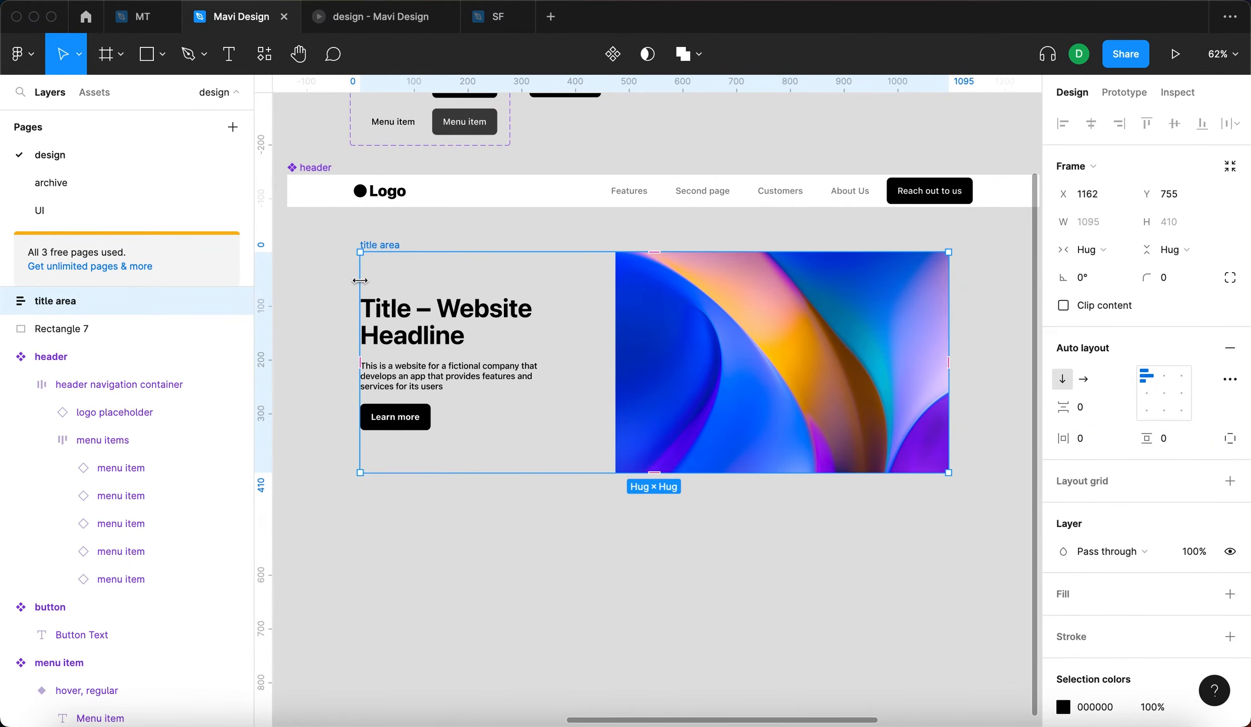
pyautogui.click(1099, 252)
pyautogui.click(1102, 251)
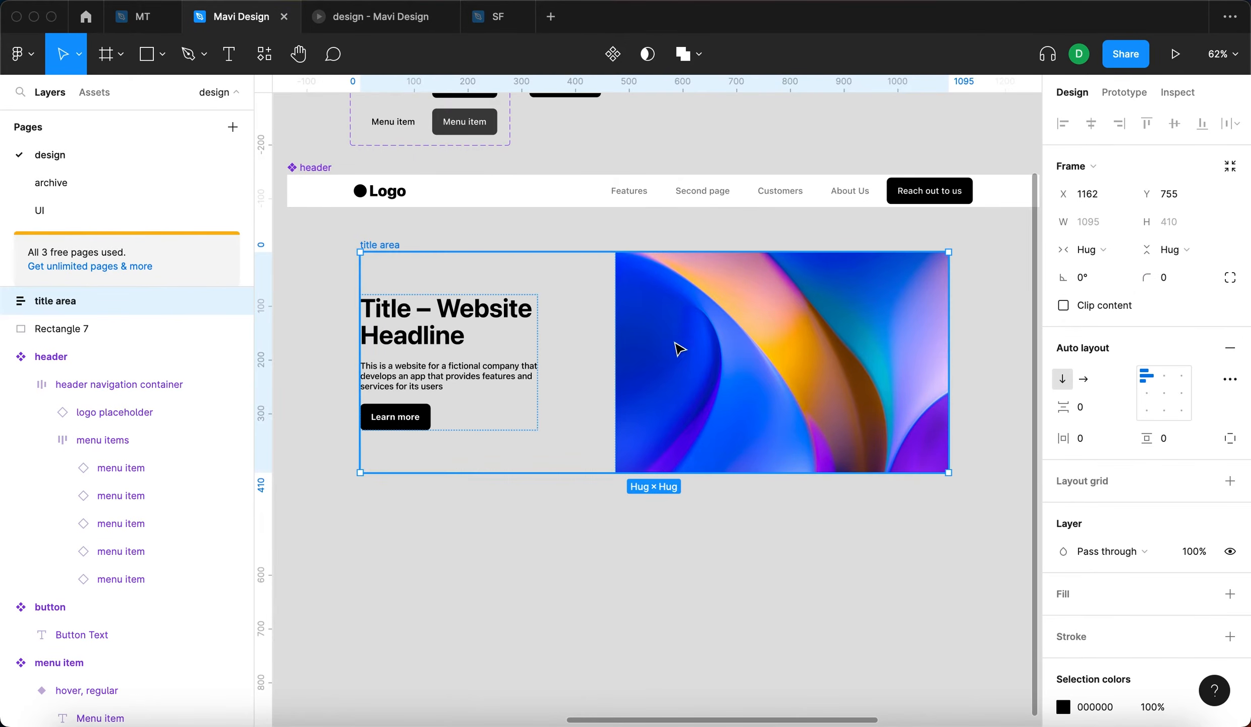
pyautogui.click(1092, 254)
pyautogui.click(1100, 228)
pyautogui.click(1102, 224)
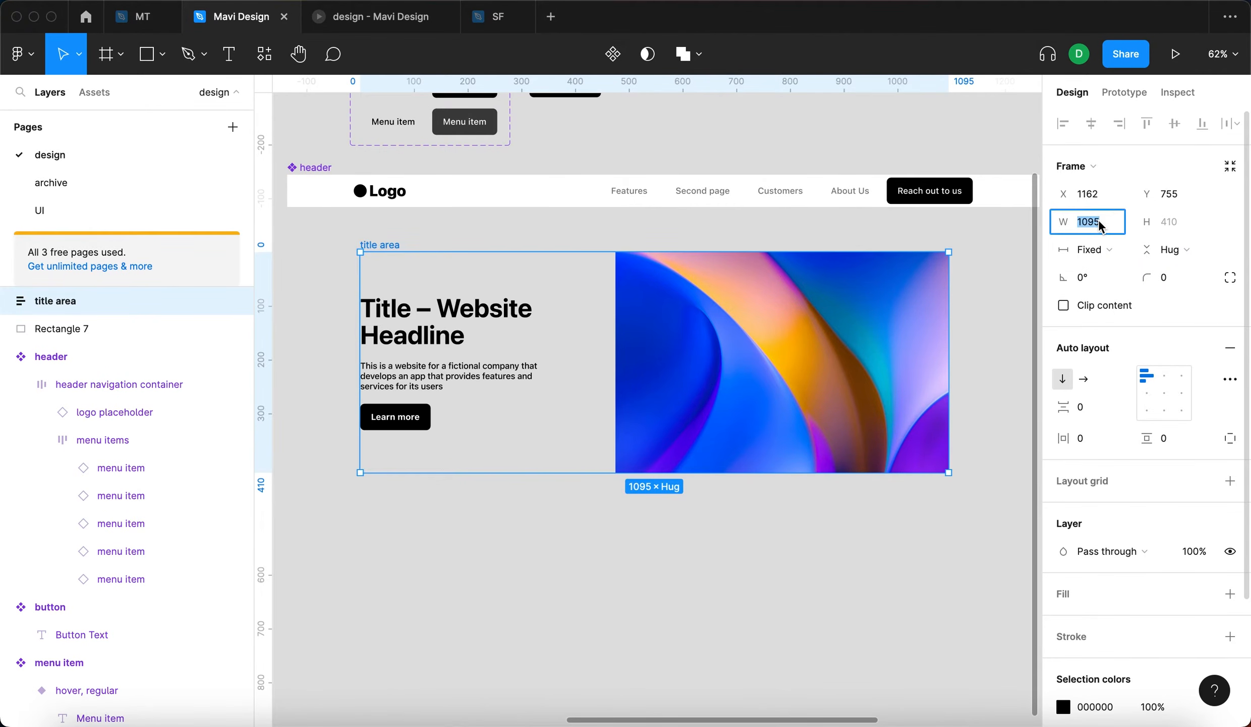
pyautogui.write('1440')
pyautogui.press('Return')
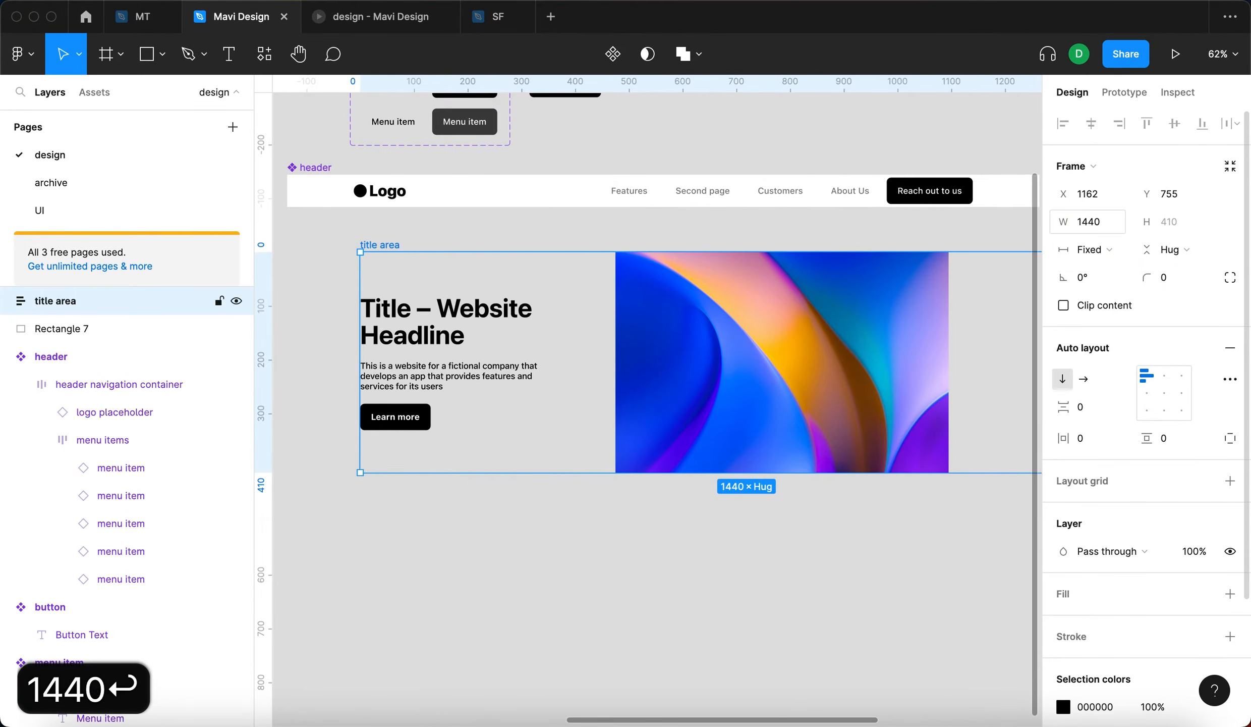
# - Move the title area under the header to about X 1026, Y 760 and set its auto layout alignment to center
pyautogui.click(820, 542)
pyautogui.hscroll(2, 821, 539)
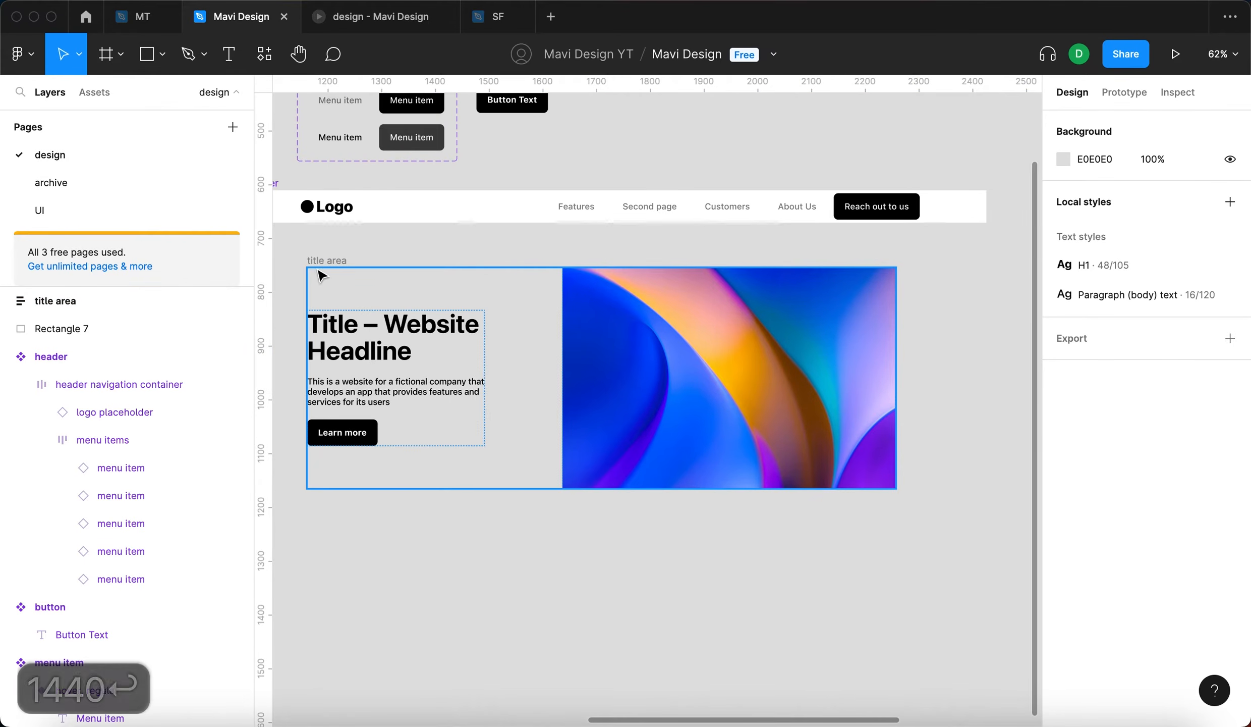
pyautogui.click(301, 272)
pyautogui.moveTo(300, 270); pyautogui.dragTo(399, 255)
pyautogui.press('Return')
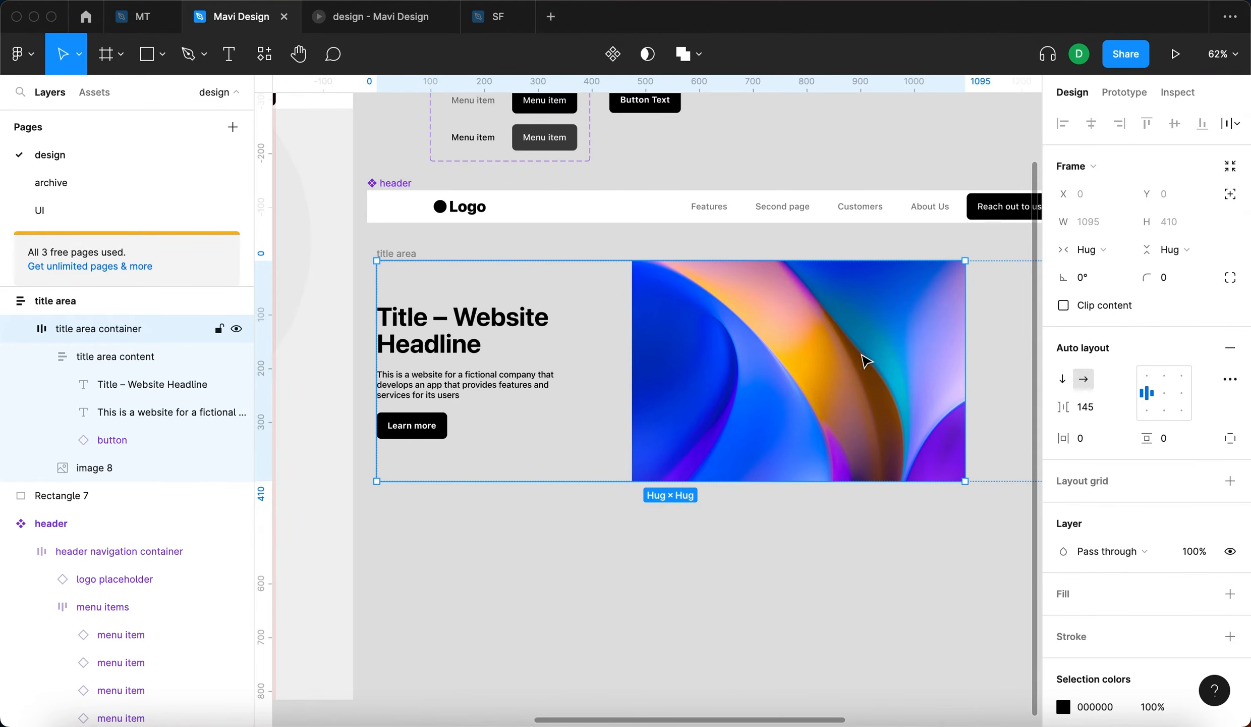
pyautogui.scroll(-3, 364, 260)
pyautogui.click(398, 251)
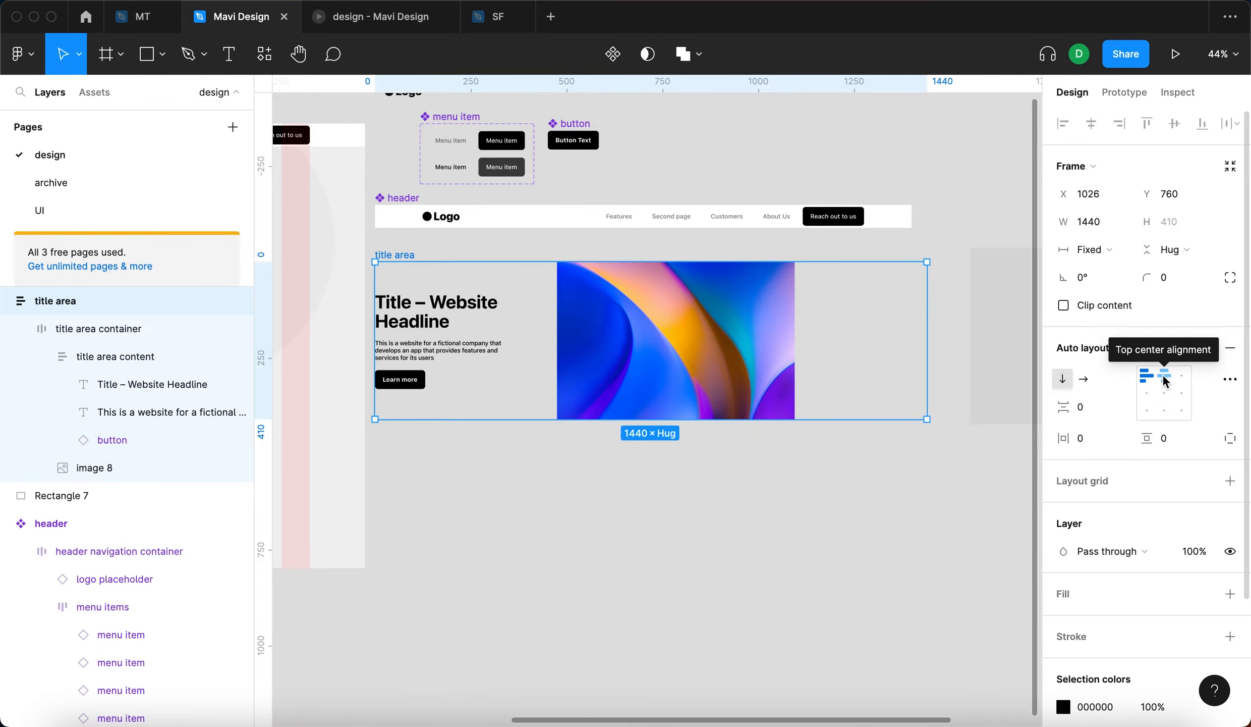
pyautogui.click(1165, 392)
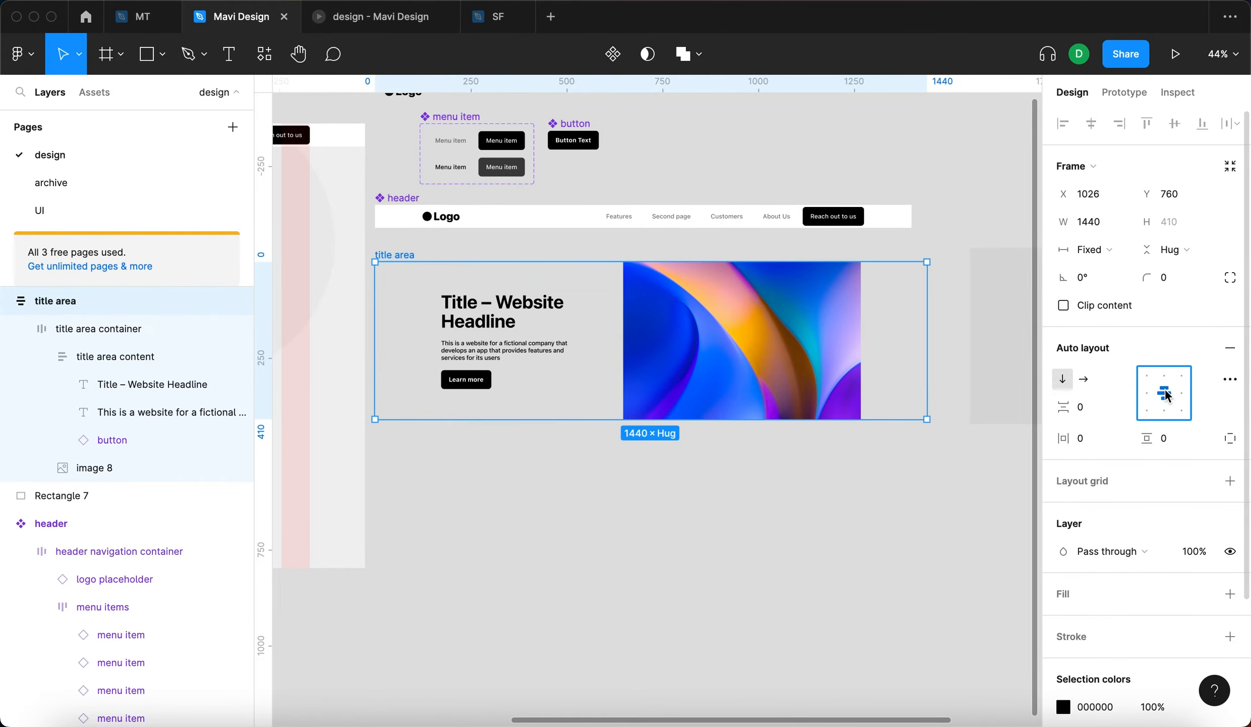
# - Move the title area further below the header, to about X 1275, Y 1234
pyautogui.moveTo(407, 255); pyautogui.dragTo(444, 388)
pyautogui.click(521, 284)
pyautogui.moveTo(637, 323); pyautogui.dragTo(534, 265)
pyautogui.moveTo(282, 313); pyautogui.dragTo(343, 367)
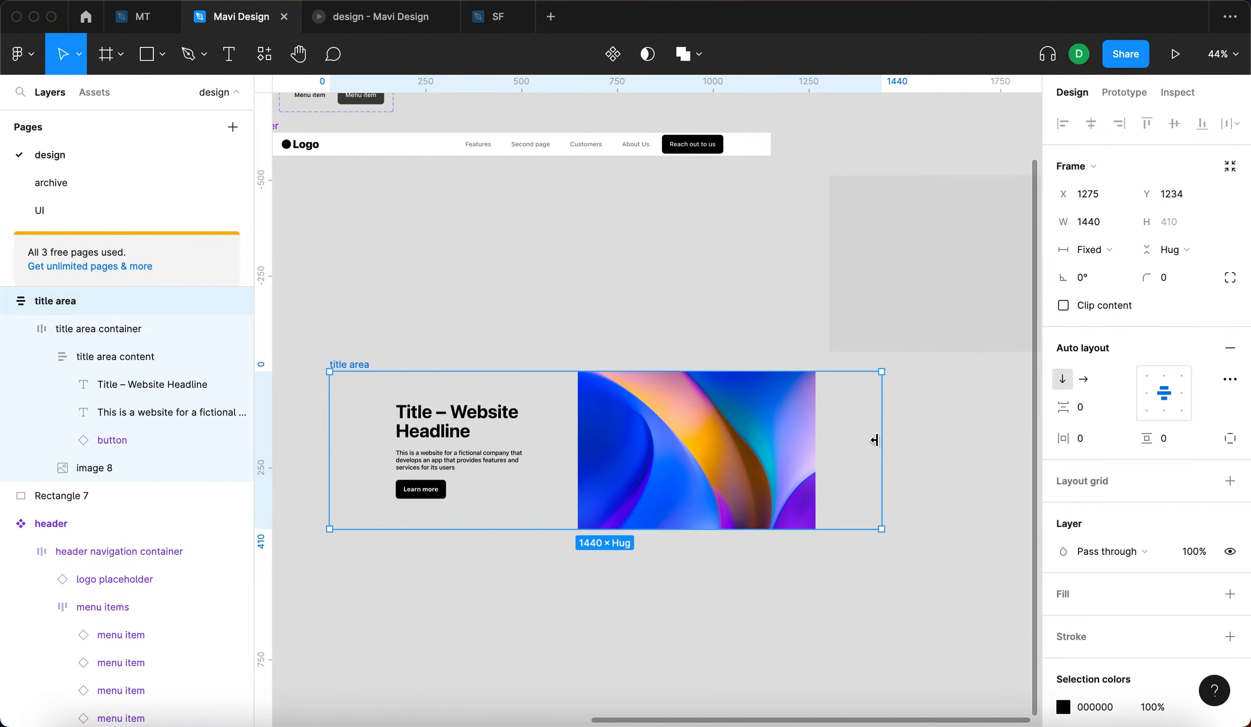
# - Try out different title area widths, leaving it about 1364 wide, and move it to about X 1062, Y 979
pyautogui.moveTo(874, 440); pyautogui.dragTo(760, 426)
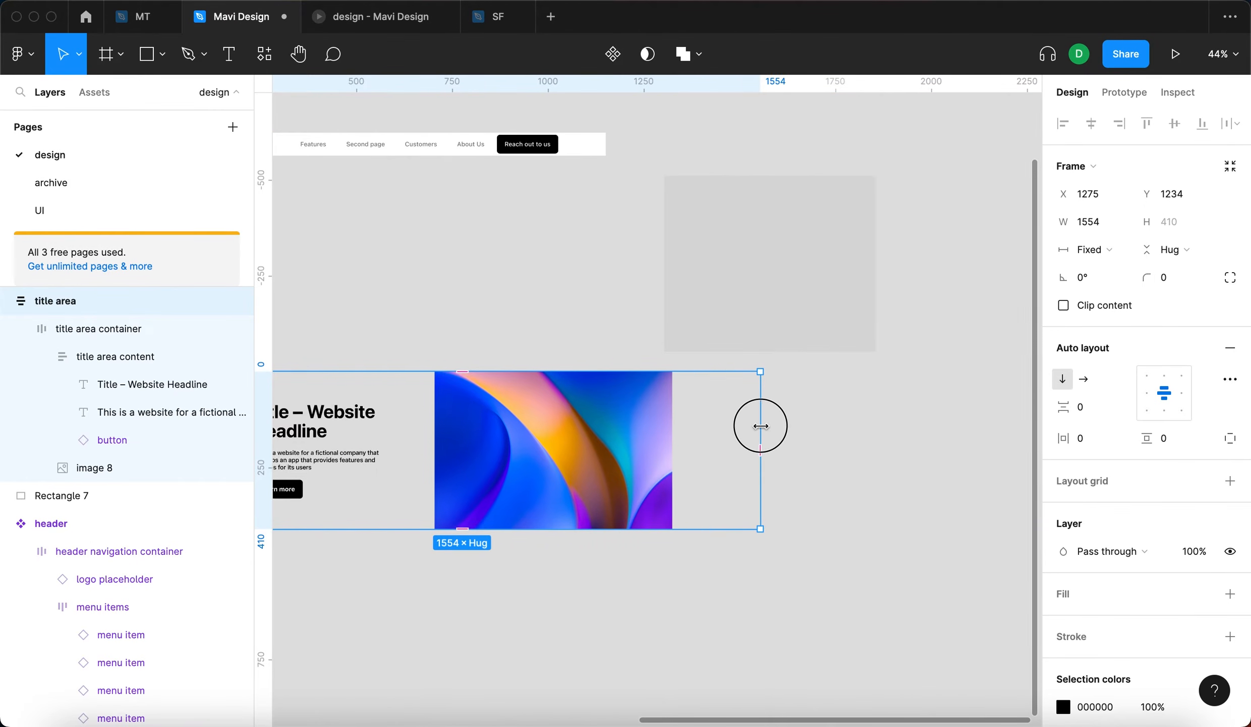
pyautogui.scroll(-5, 673, 209)
pyautogui.moveTo(810, 312)
pyautogui.mouseDown()
pyautogui.moveTo(774, 314)
pyautogui.moveTo(798, 319)
pyautogui.mouseUp()
pyautogui.click(687, 325)
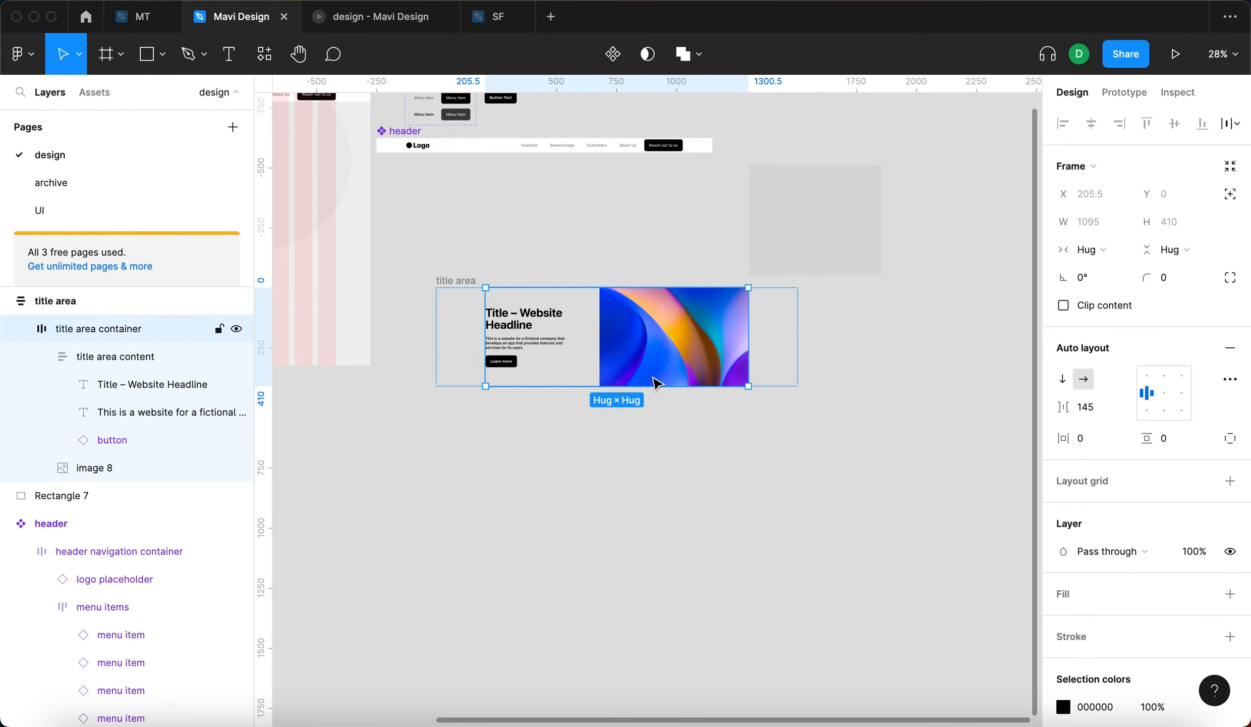
pyautogui.click(626, 248)
pyautogui.moveTo(439, 279); pyautogui.dragTo(388, 218)
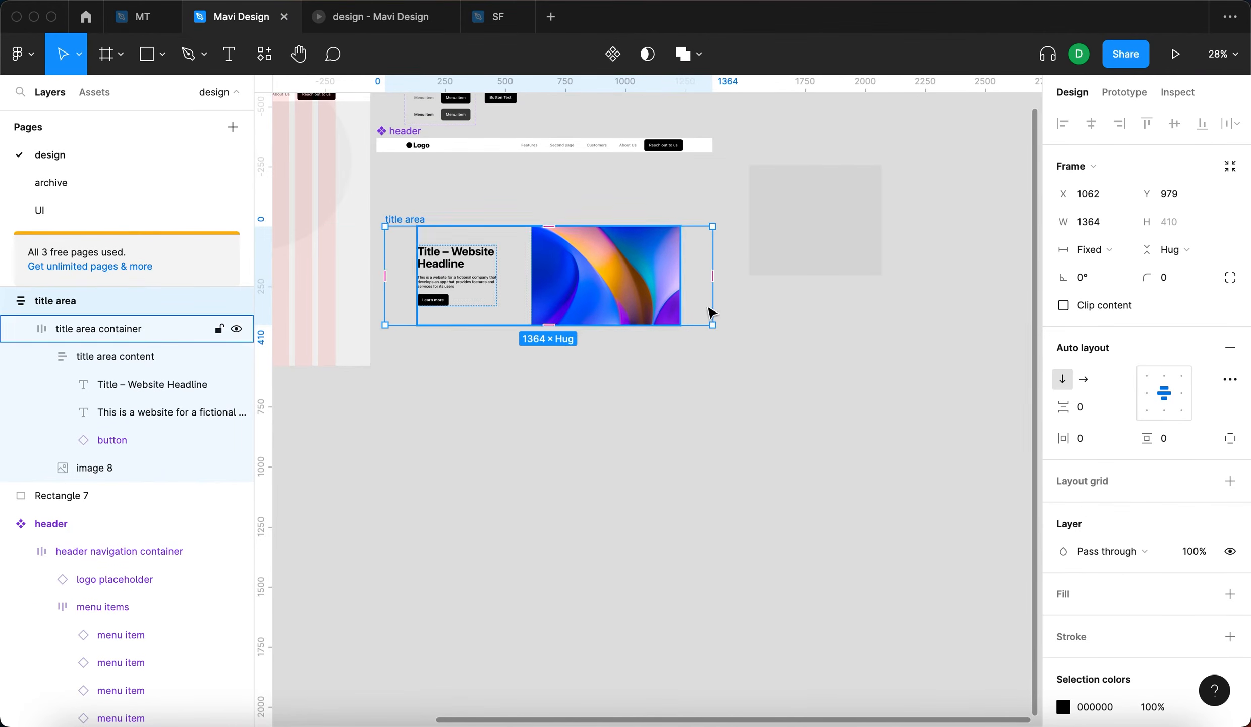
# - Add a white FFFFFF fill to the title area and set its vertical padding to 96
pyautogui.click(1230, 594)
pyautogui.scroll(3, 396, 273)
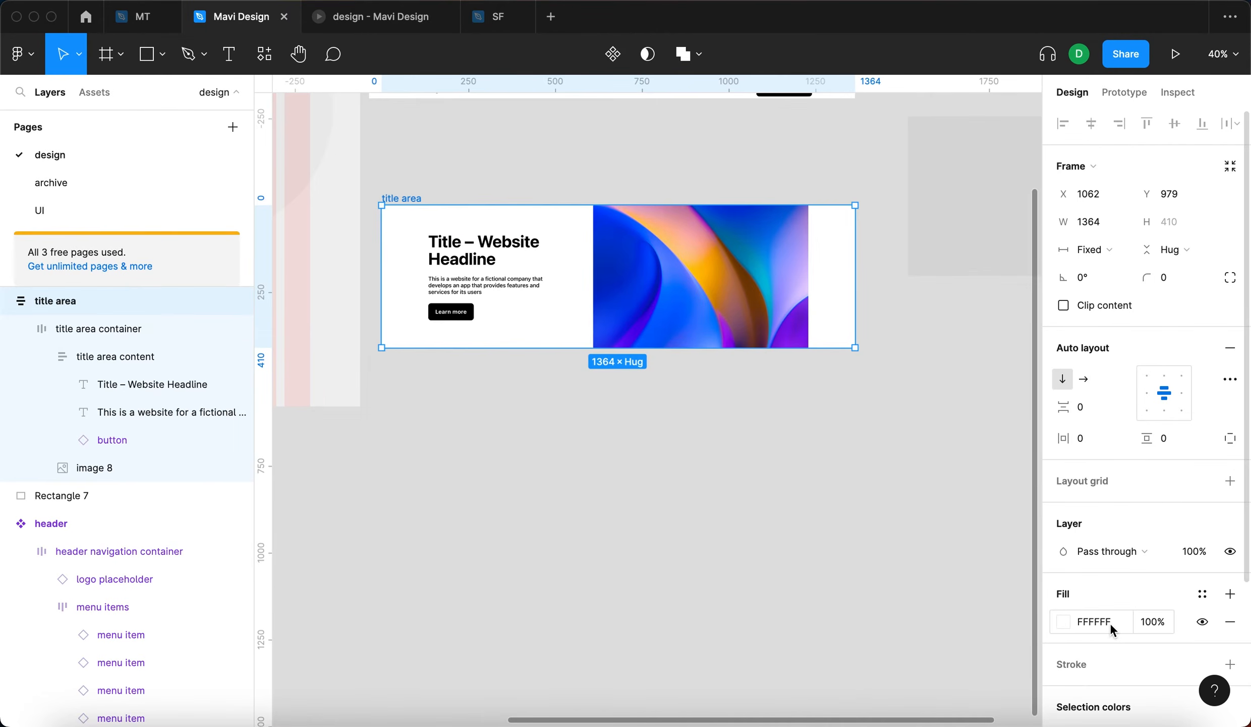
pyautogui.click(1186, 443)
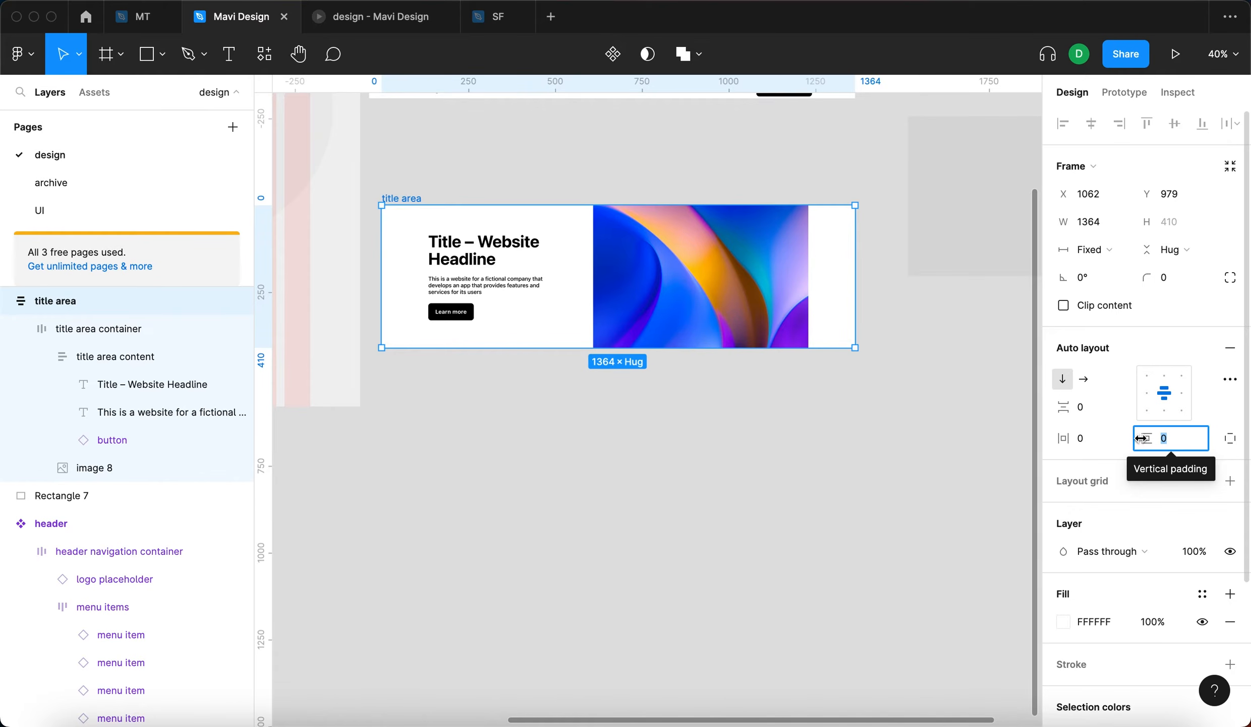
pyautogui.write('96')
pyautogui.press('Return')
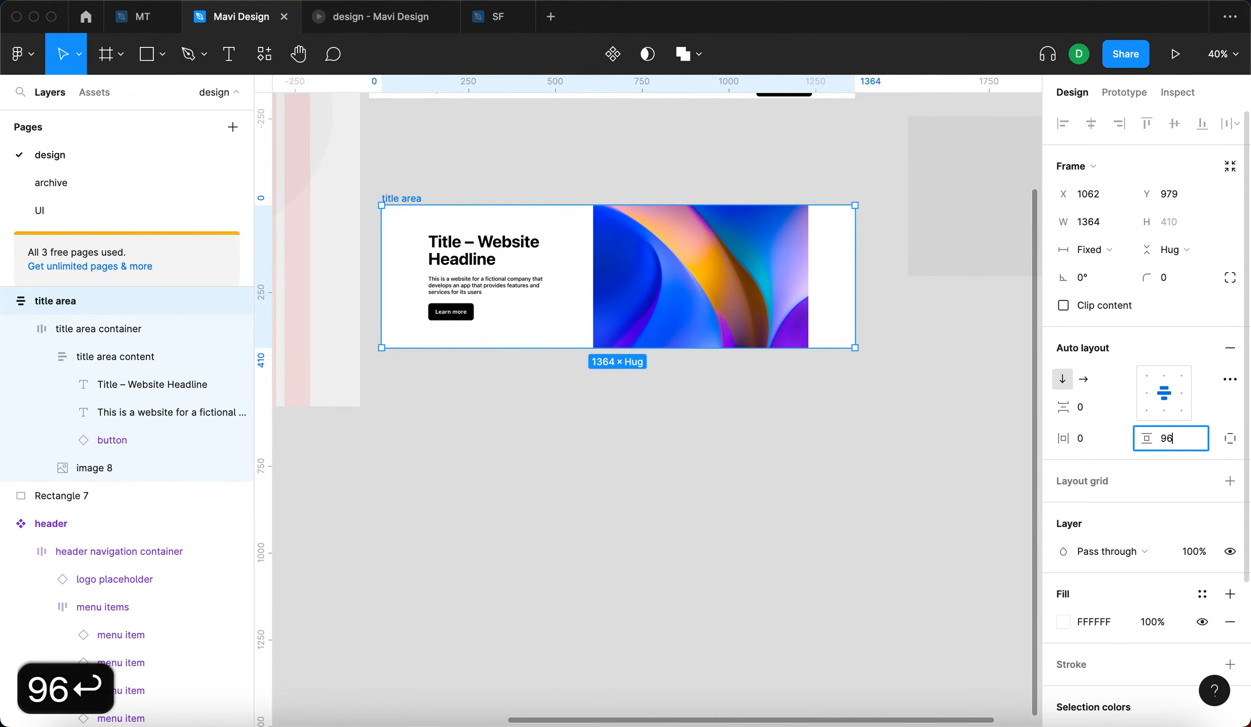
pyautogui.click(833, 519)
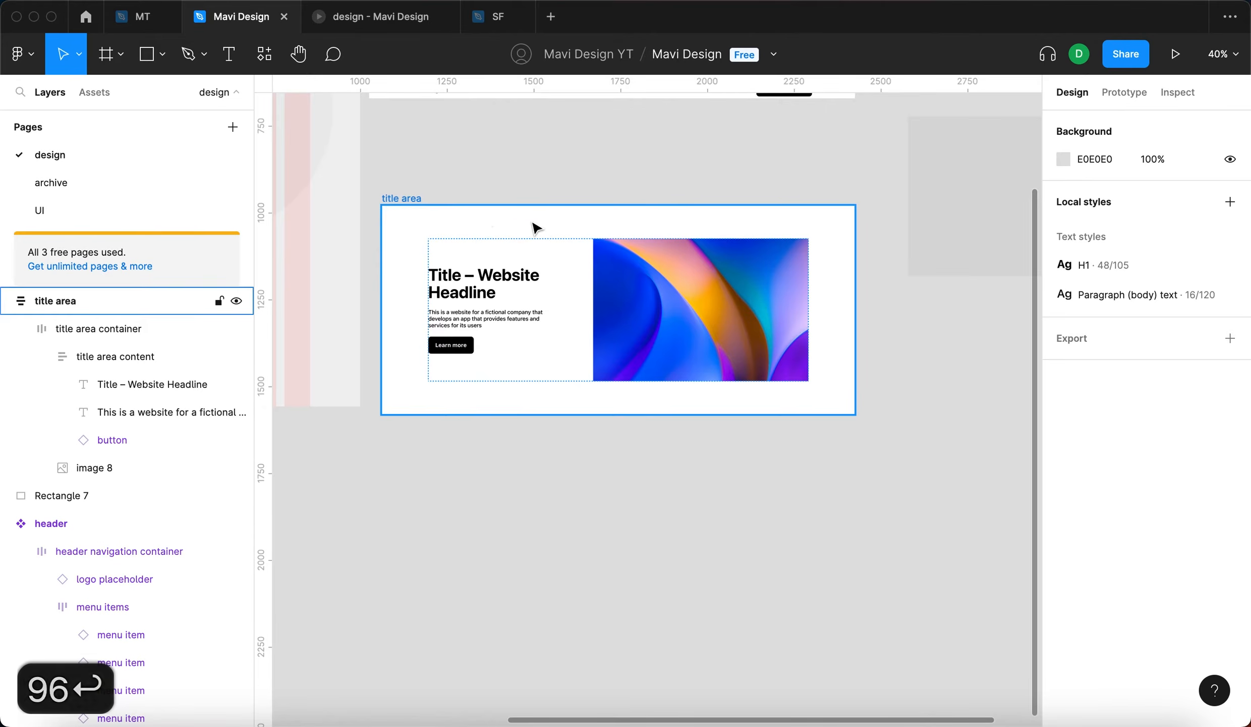
# - Give the title area container inside the title area a fixed width of 1152
pyautogui.click(750, 278)
pyautogui.scroll(3, 706, 242)
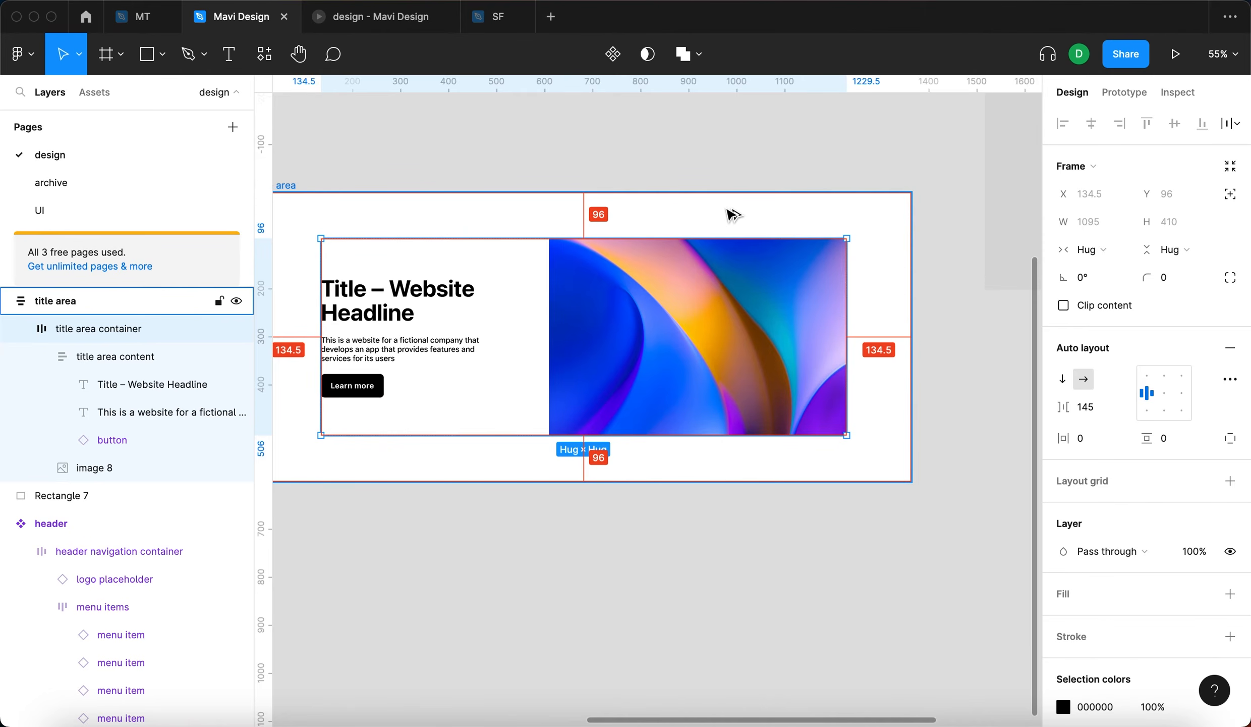
pyautogui.click(789, 555)
pyautogui.click(678, 354)
pyautogui.hscroll(-1, 678, 354)
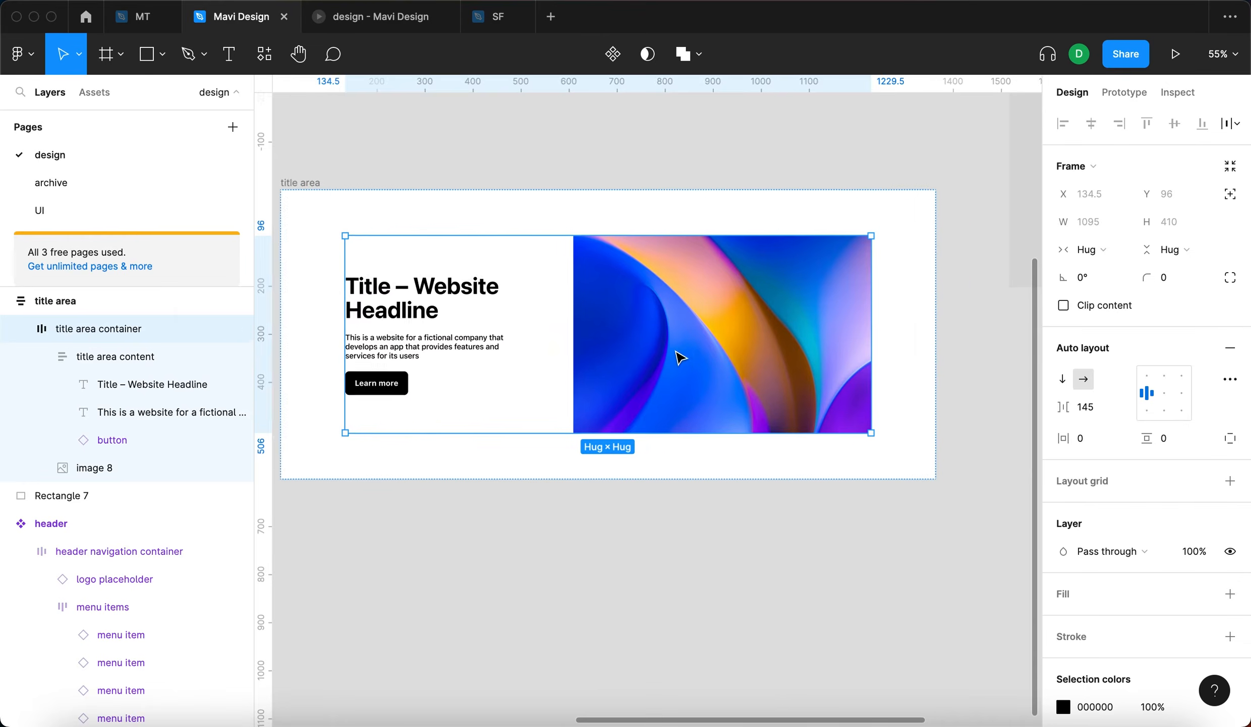
pyautogui.scroll(-5, 678, 354)
pyautogui.moveTo(498, 248); pyautogui.dragTo(499, 251)
pyautogui.click(20, 336)
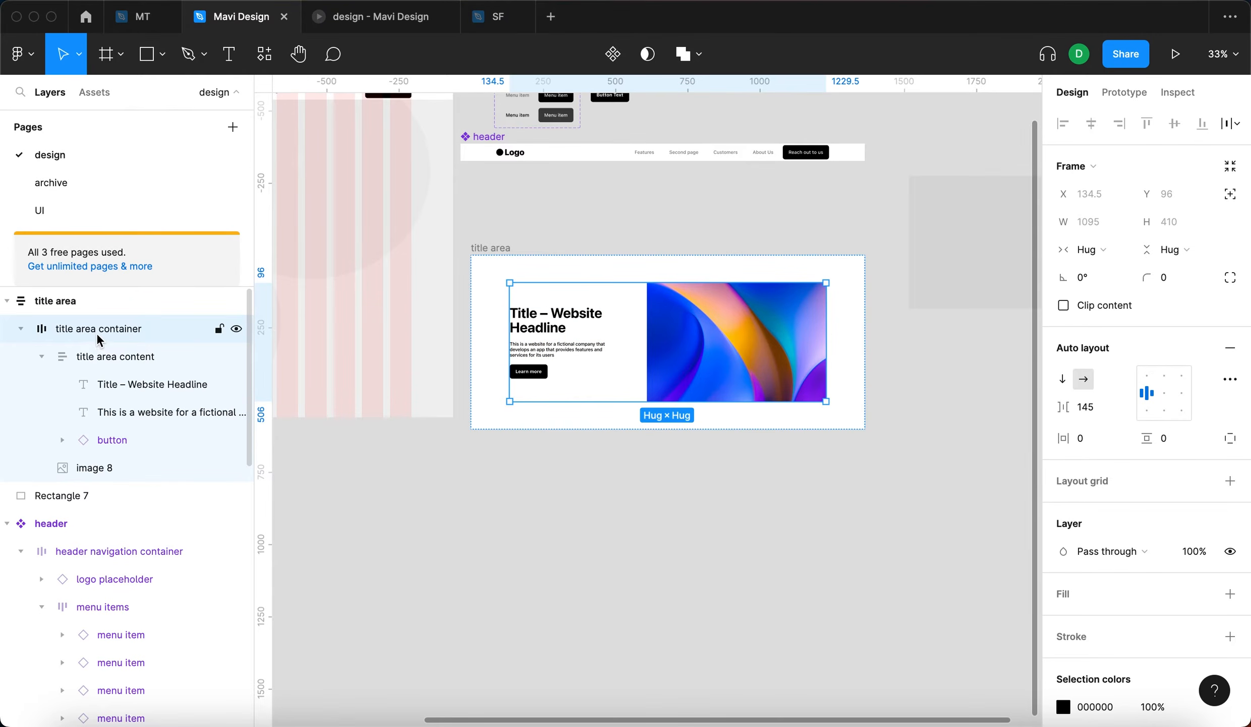
pyautogui.click(1114, 251)
pyautogui.click(1120, 230)
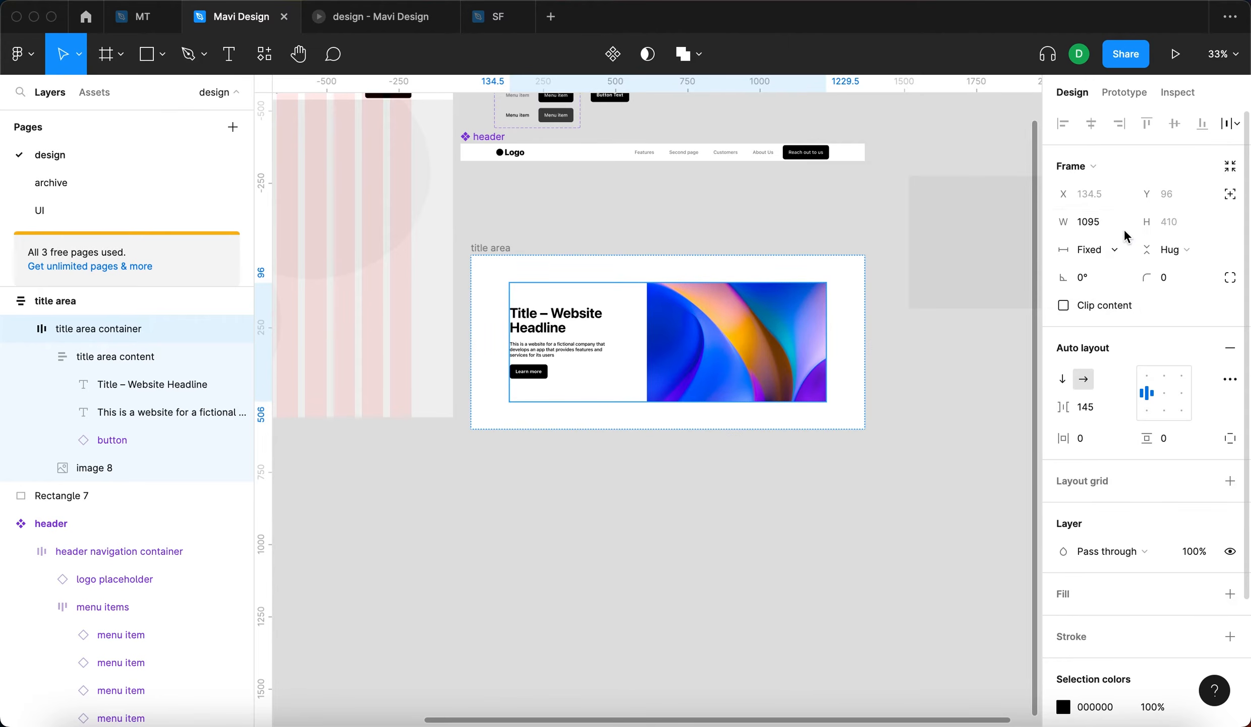
pyautogui.click(1114, 223)
pyautogui.write('1152')
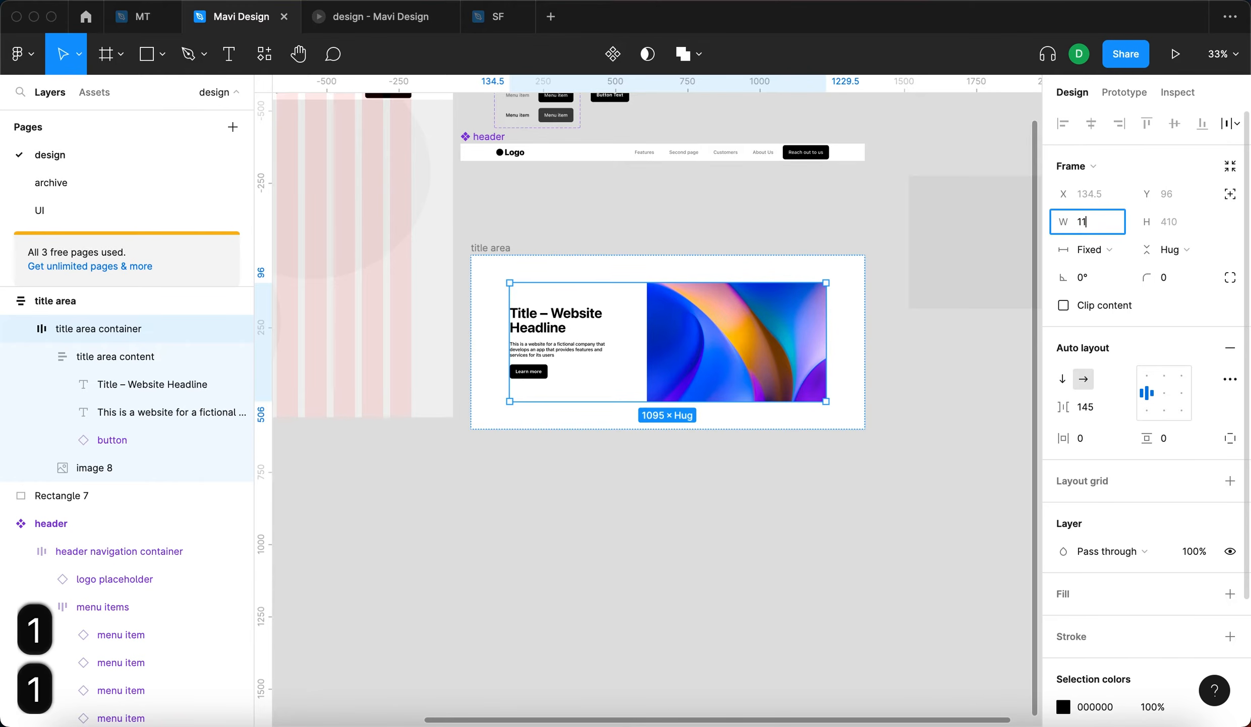
pyautogui.press('Return')
# - Draw a rectangle about 1152 by 119 across the website frame's grid columns and compare it with the title area container's width
pyautogui.click(933, 537)
pyautogui.click(685, 355)
pyautogui.click(736, 549)
pyautogui.hscroll(-5, 737, 550)
pyautogui.hscroll(-5, 736, 549)
pyautogui.scroll(2, 736, 549)
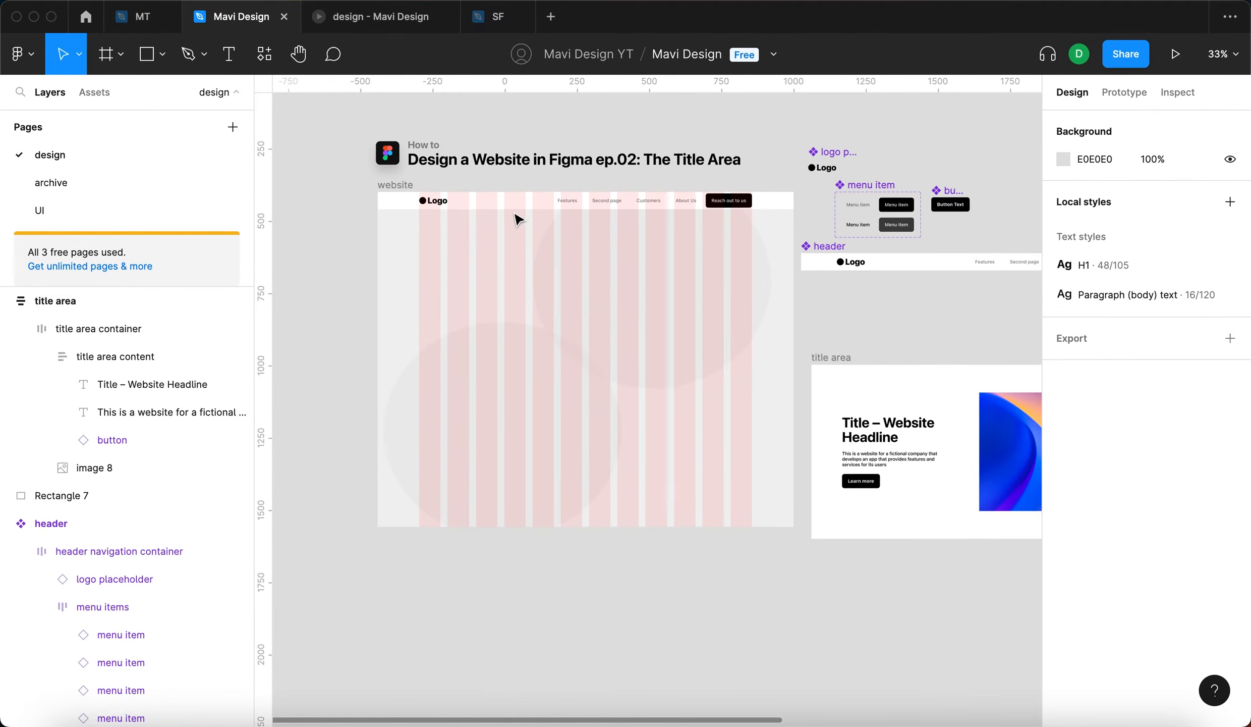
pyautogui.scroll(5, 519, 204)
pyautogui.press('r')
pyautogui.moveTo(405, 271); pyautogui.dragTo(842, 353)
pyautogui.scroll(-5, 842, 353)
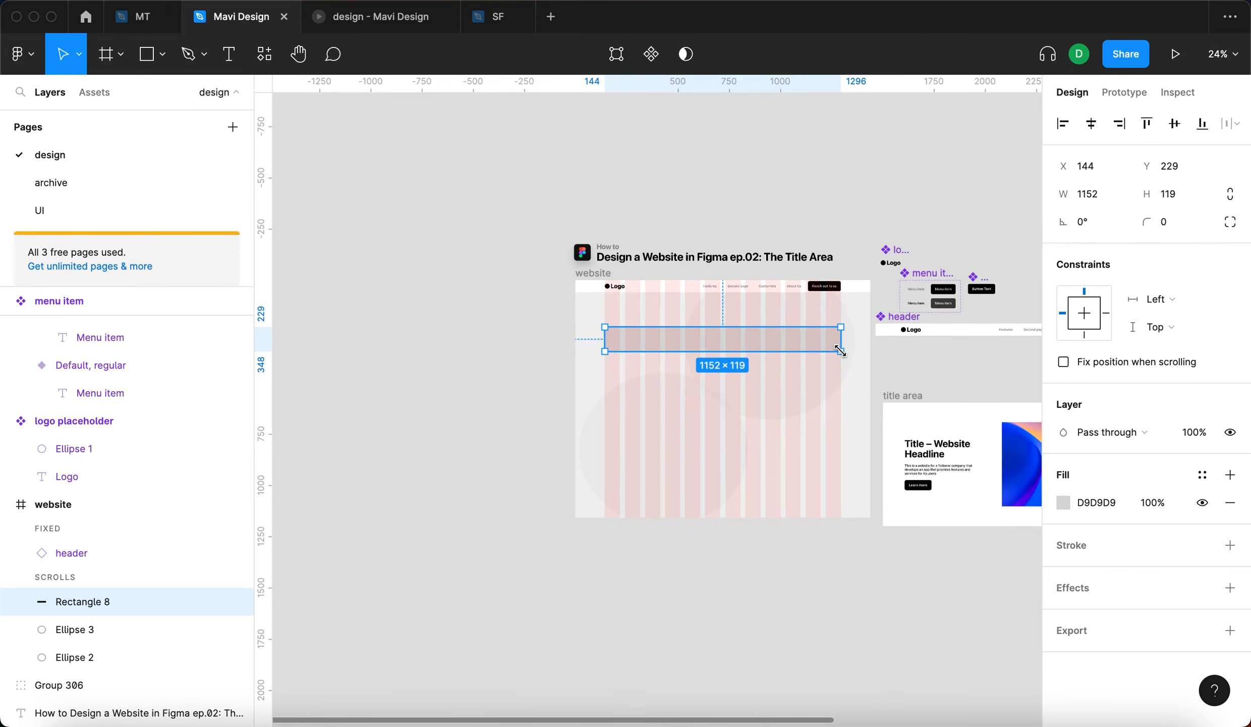
pyautogui.hscroll(4, 852, 349)
pyautogui.scroll(-3, 853, 349)
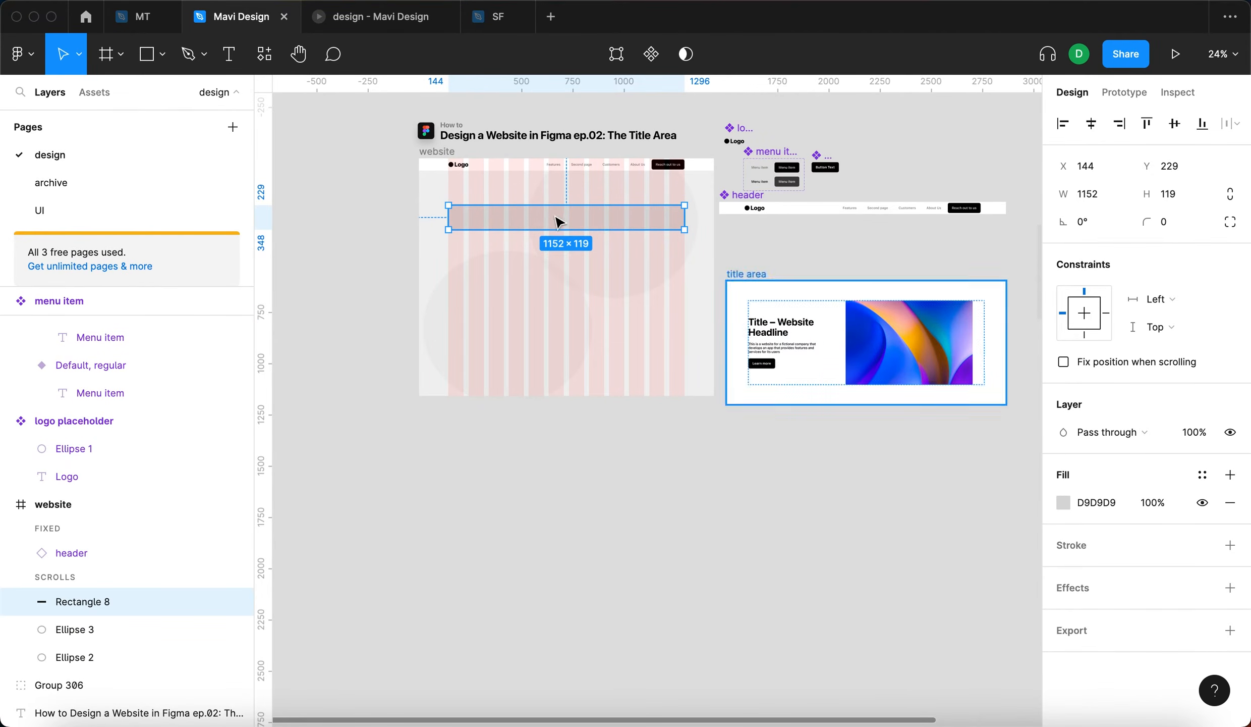
pyautogui.click(968, 377)
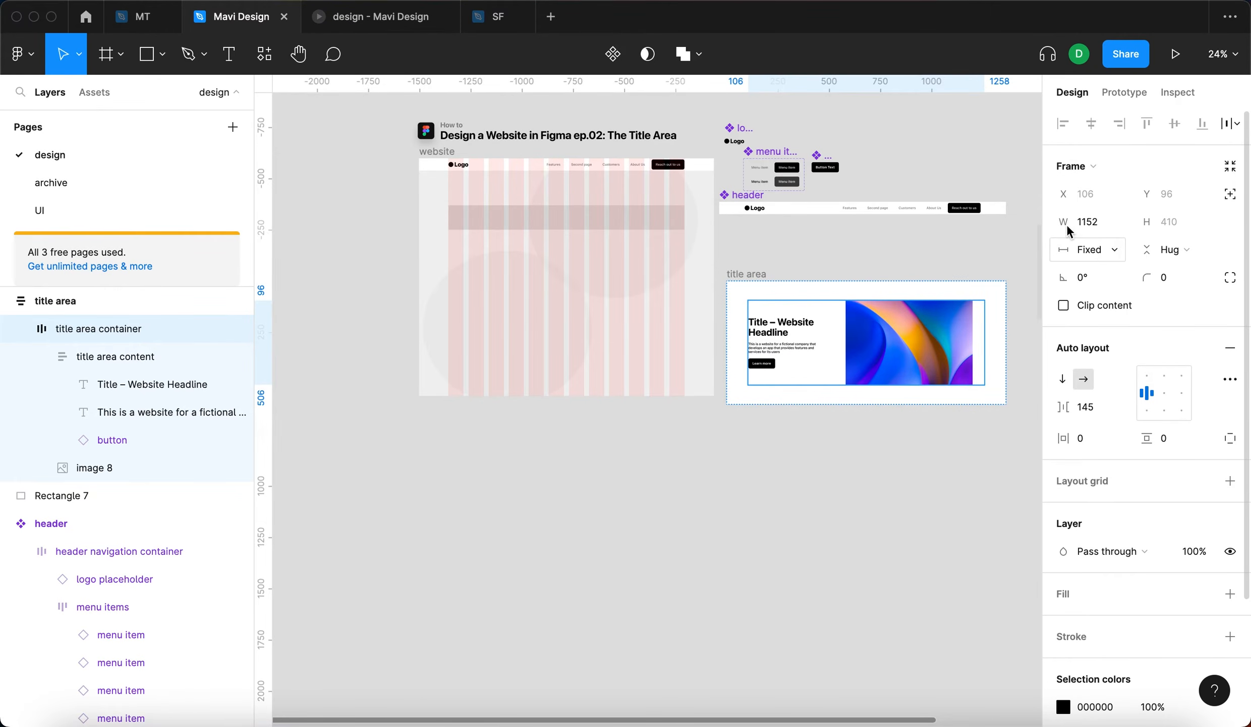
pyautogui.click(926, 486)
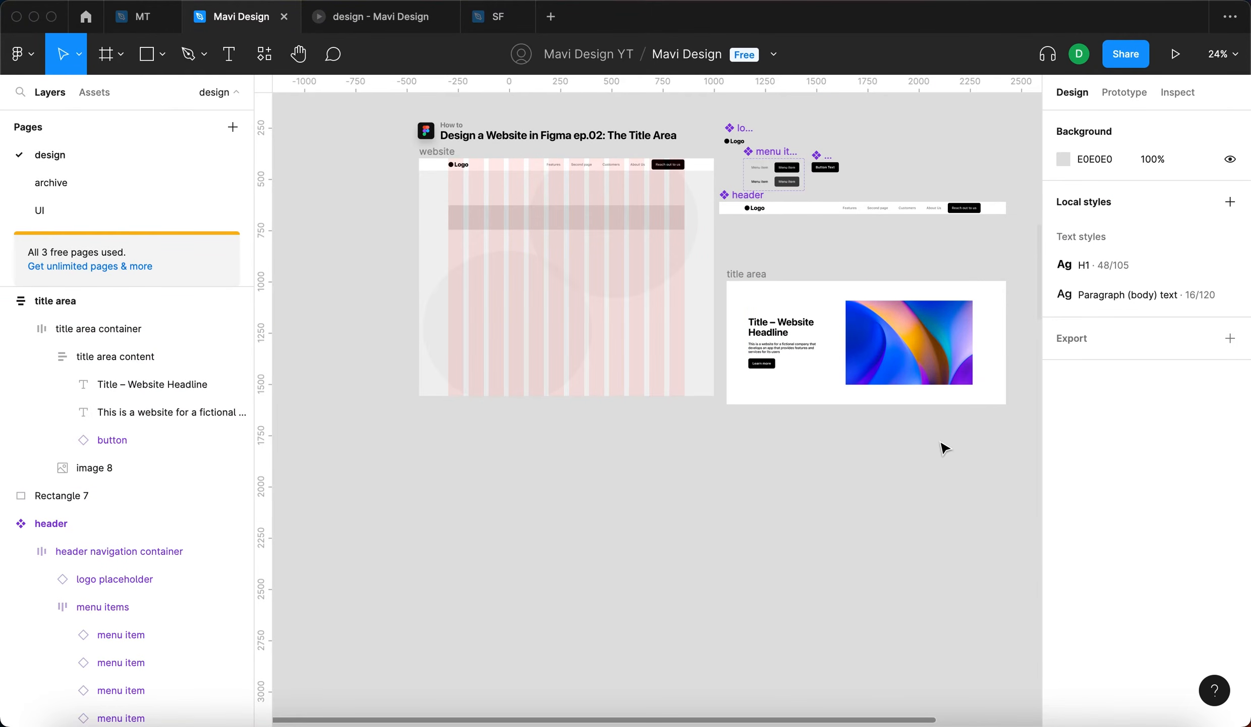
# - Set the title area image to fill its container both horizontally and vertically
pyautogui.click(941, 366)
pyautogui.hotkey('shift', '2')
pyautogui.click(810, 309)
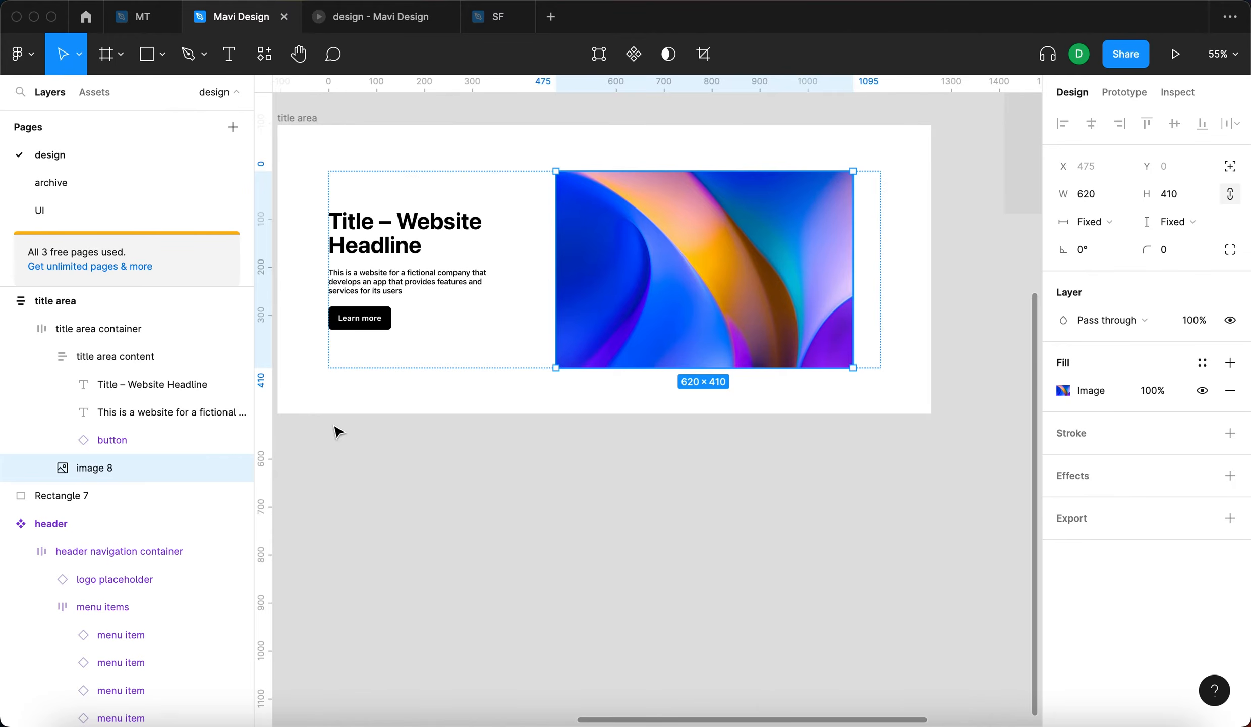
pyautogui.click(1107, 227)
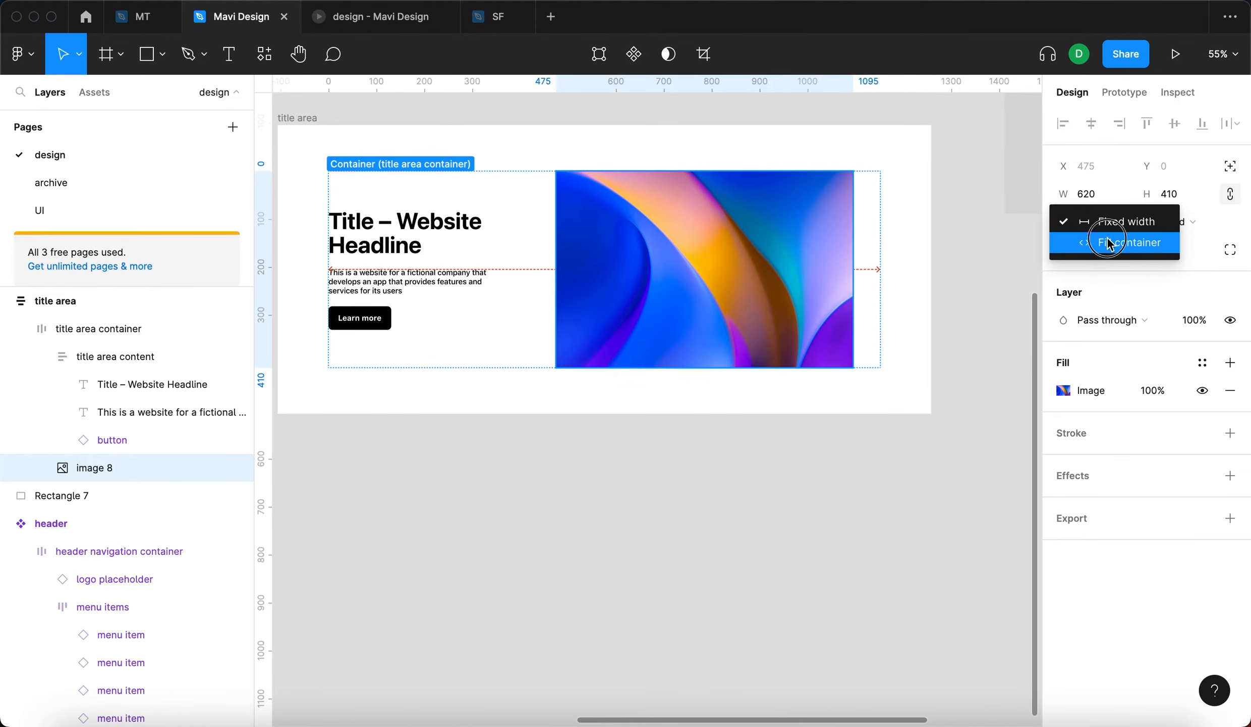
pyautogui.click(1109, 243)
pyautogui.click(1184, 227)
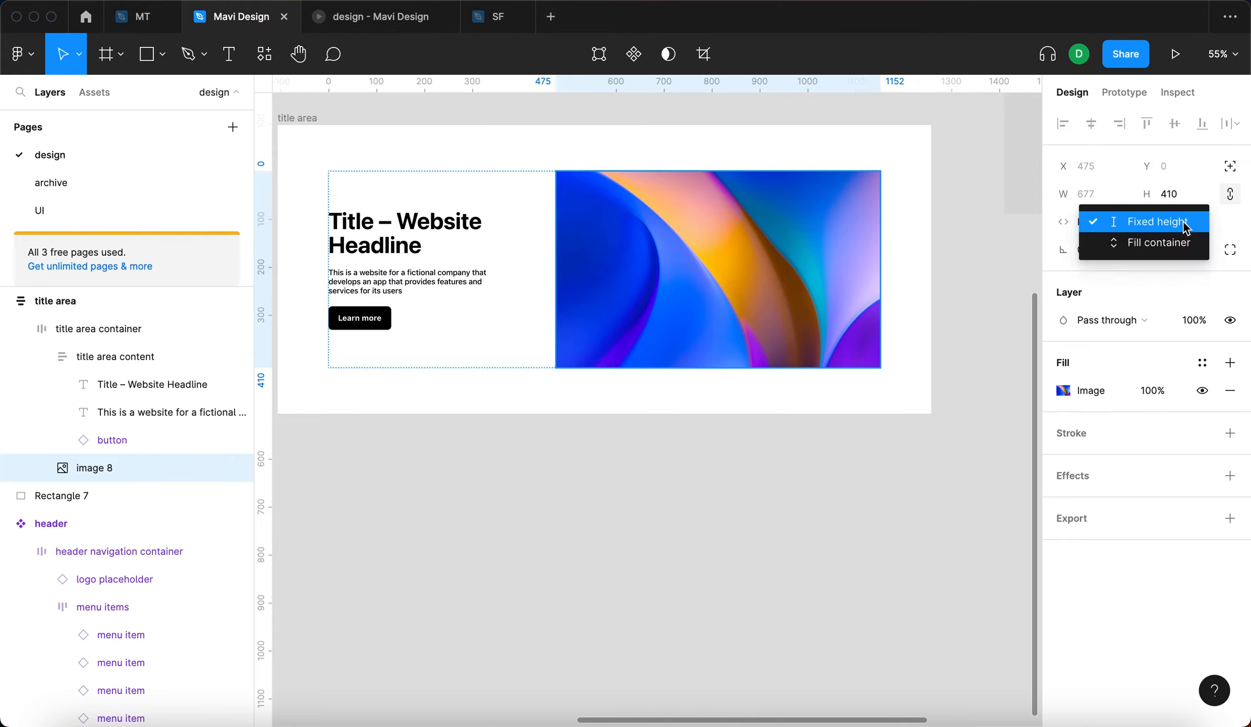
pyautogui.click(1176, 245)
pyautogui.click(1017, 429)
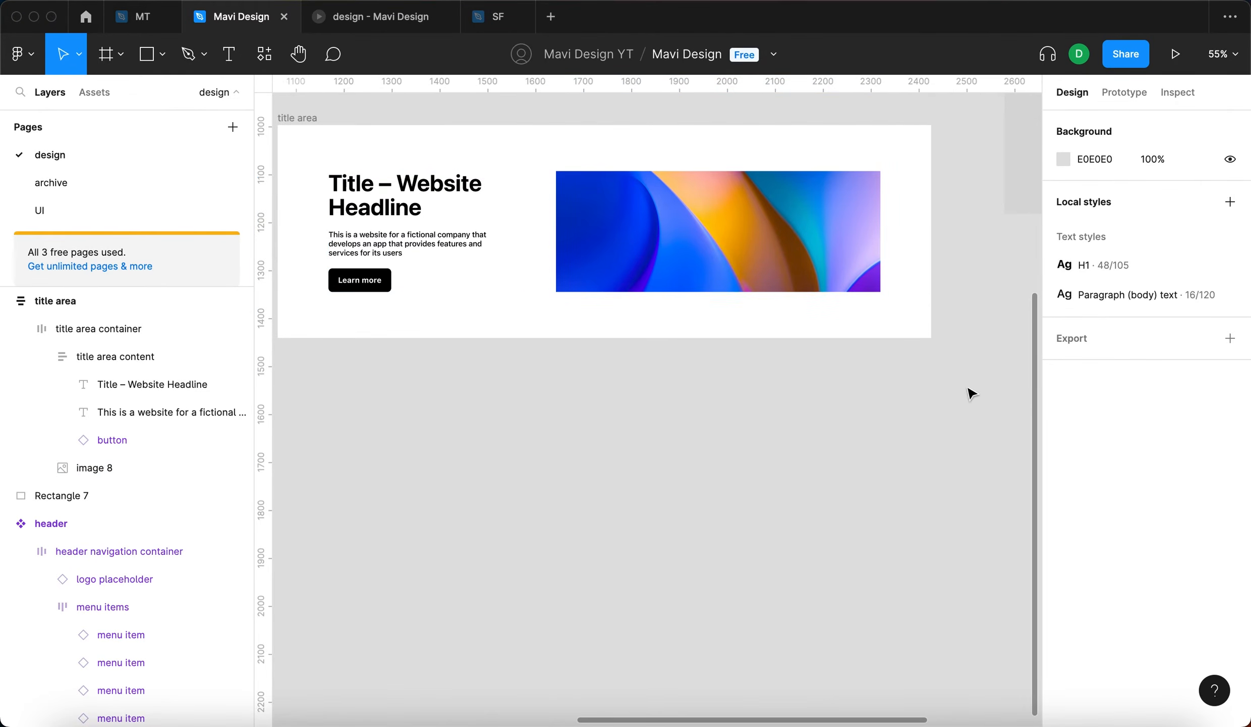
# - Try narrowing the title area container to about 946 and set its width back to 1152
pyautogui.click(778, 271)
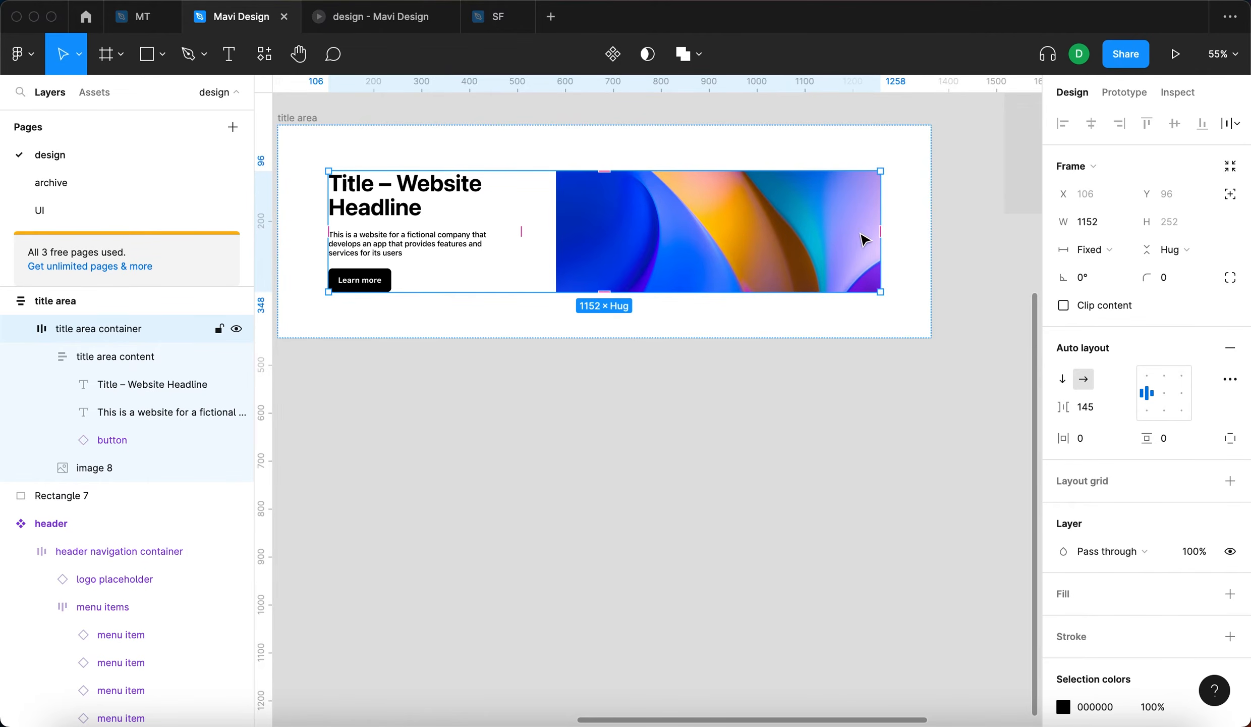
pyautogui.moveTo(877, 206); pyautogui.dragTo(832, 227)
pyautogui.click(1057, 224)
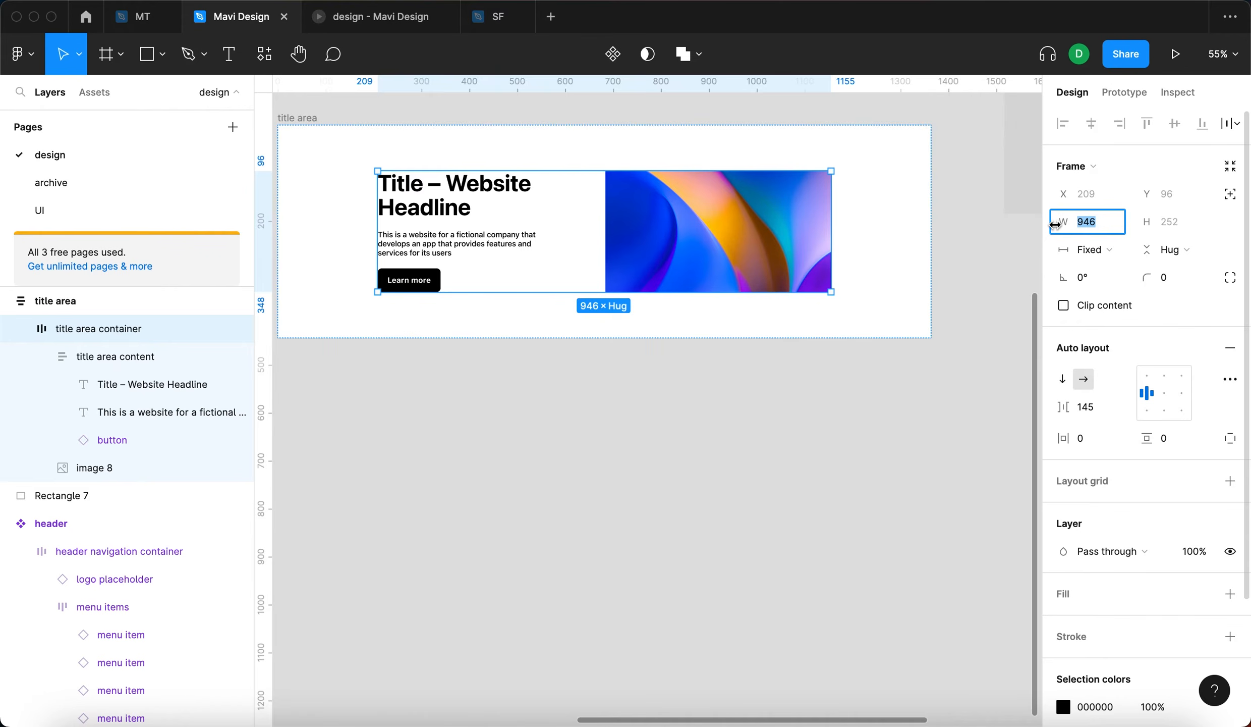
pyautogui.write('115')
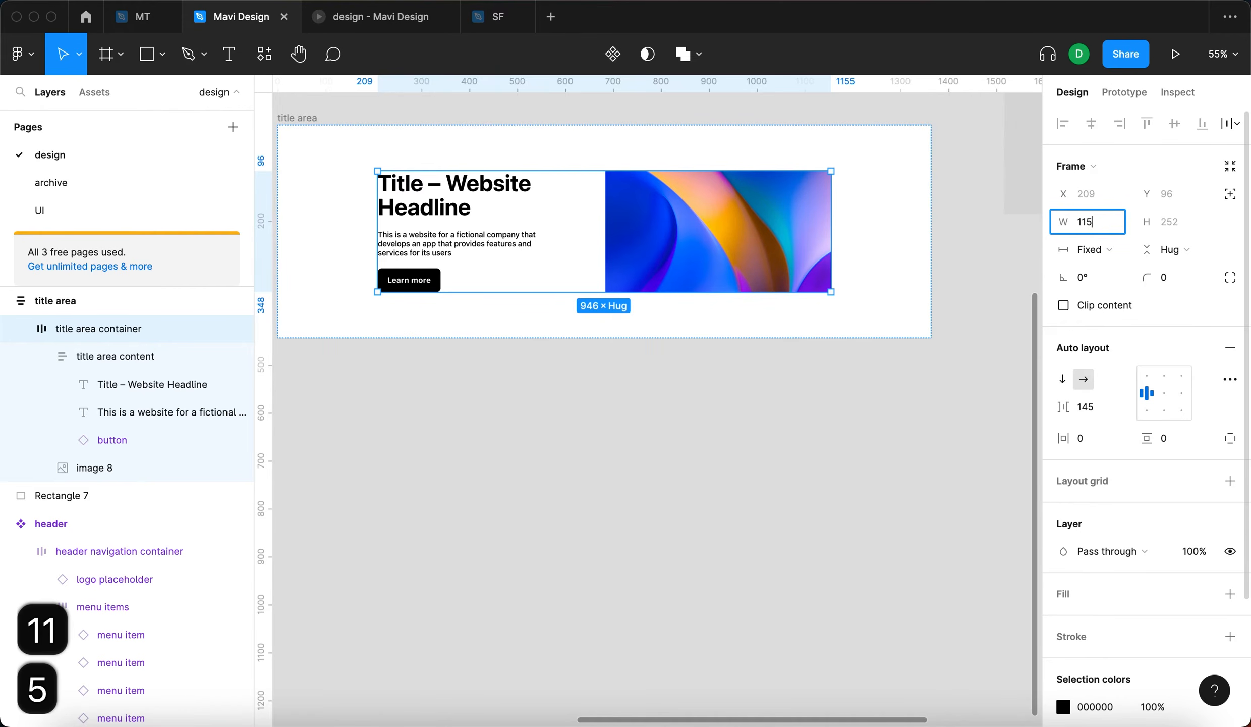
pyautogui.write('2')
pyautogui.press('Return')
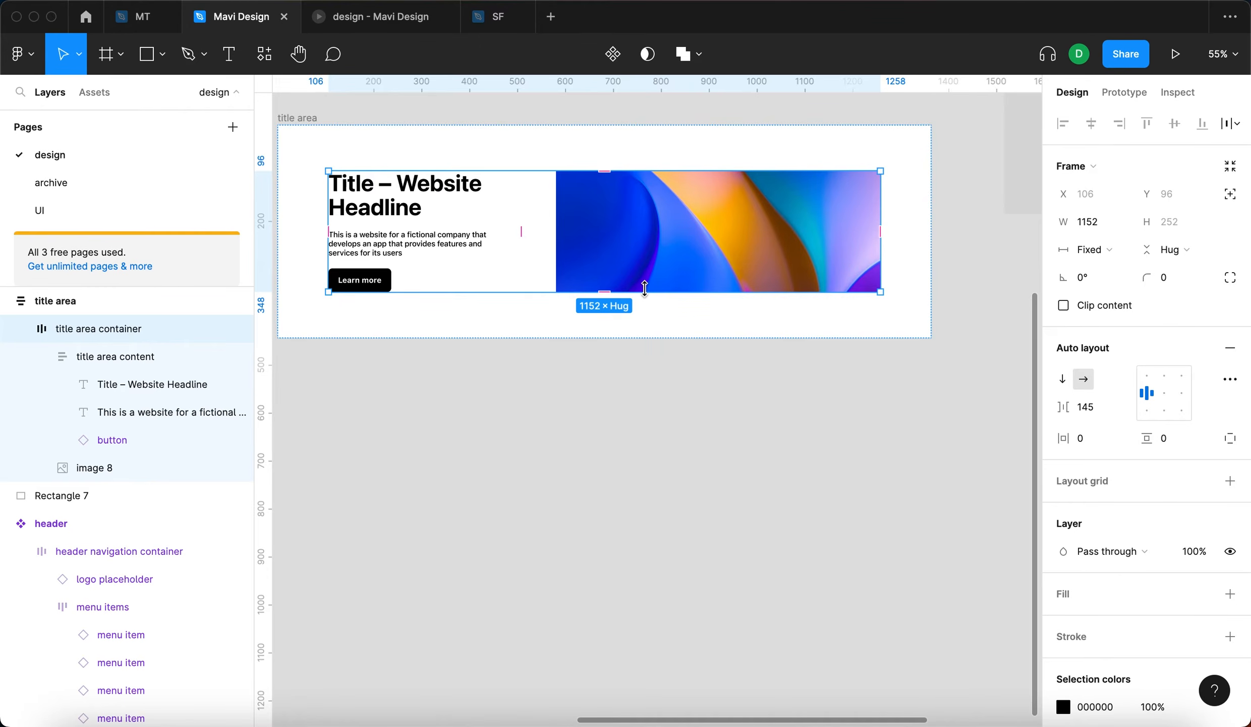
# - Stretch the title area container downward to a fixed height of about 461
pyautogui.moveTo(645, 292); pyautogui.dragTo(645, 379)
pyautogui.moveTo(72, 337); pyautogui.dragTo(193, 346)
pyautogui.moveTo(604, 380)
pyautogui.mouseDown()
pyautogui.moveTo(593, 496)
pyautogui.moveTo(604, 386)
pyautogui.mouseUp()
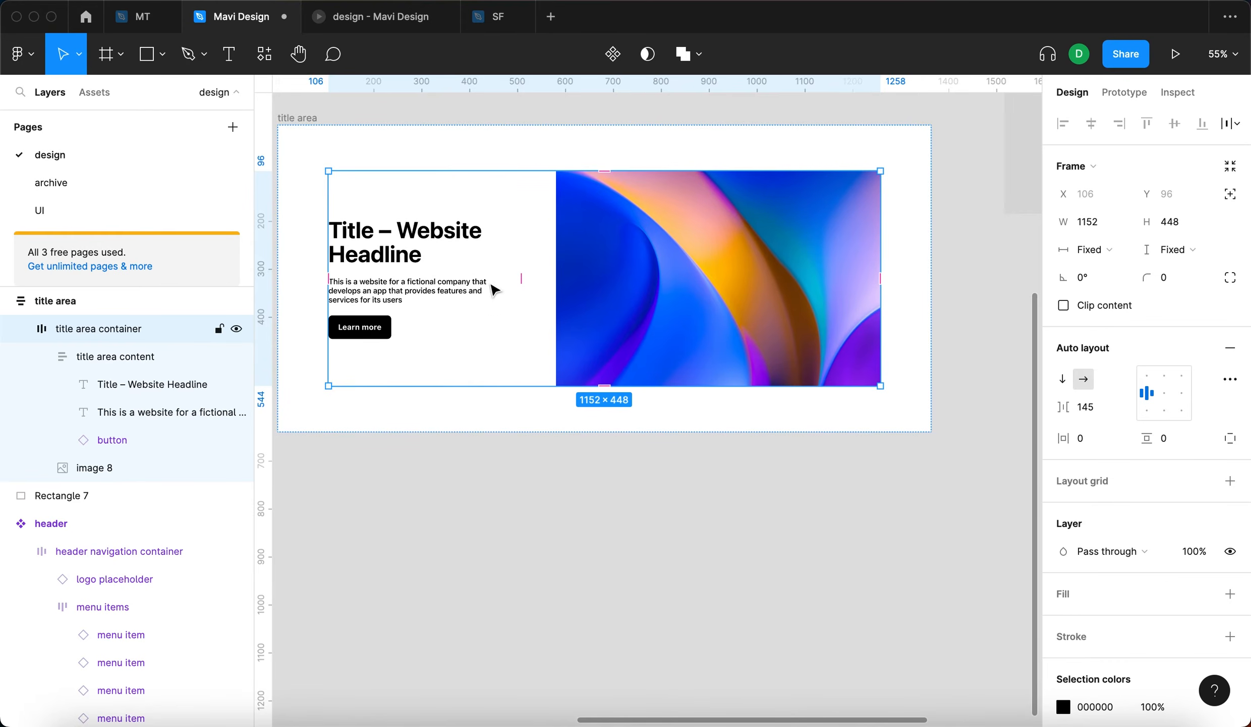
pyautogui.doubleClick(454, 277)
pyautogui.click(623, 317)
pyautogui.click(580, 511)
pyautogui.click(630, 205)
pyautogui.moveTo(579, 386); pyautogui.dragTo(585, 391)
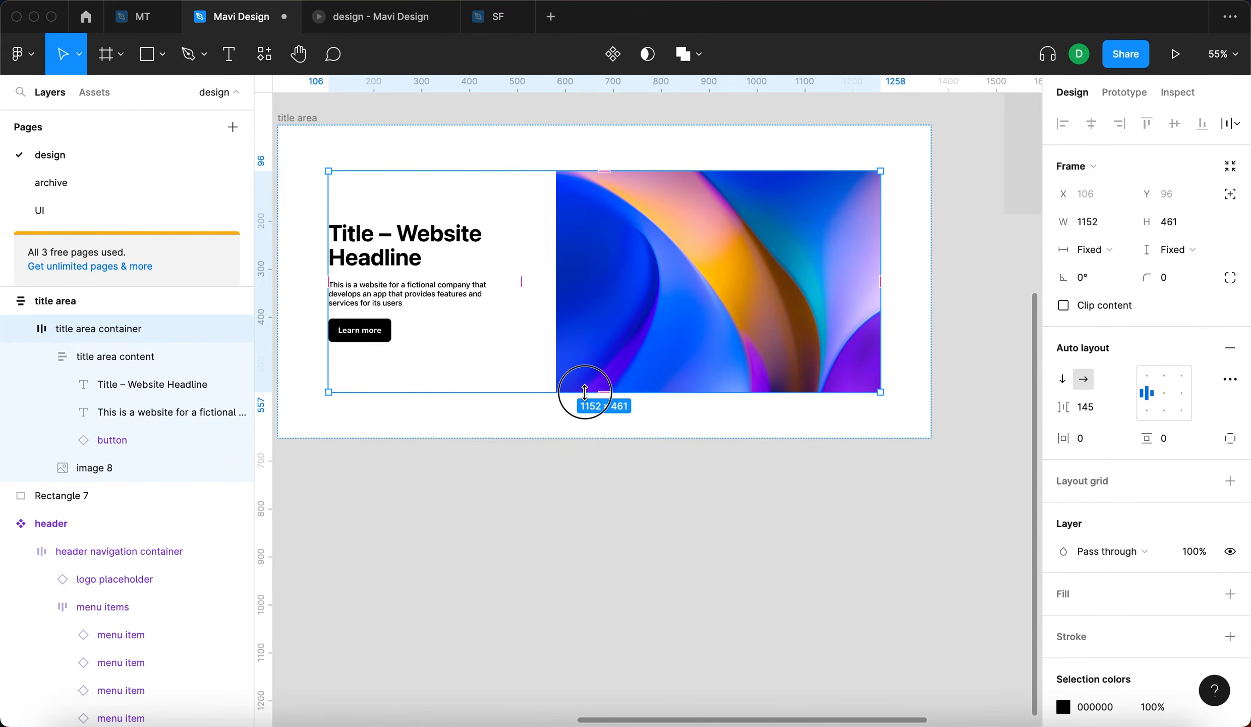
pyautogui.click(685, 503)
# - Round the title area image's corners, trying a radius of 24 and settling on 16
pyautogui.scroll(-5, 695, 520)
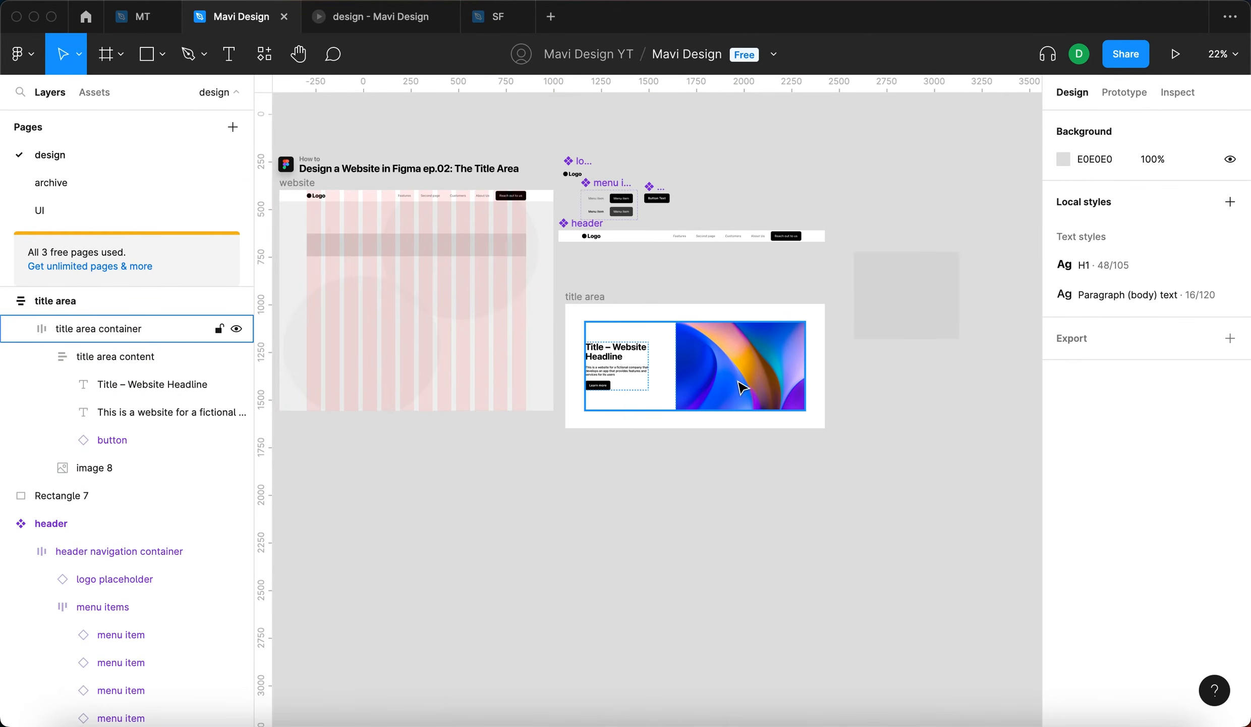
pyautogui.scroll(5, 742, 387)
pyautogui.click(739, 379)
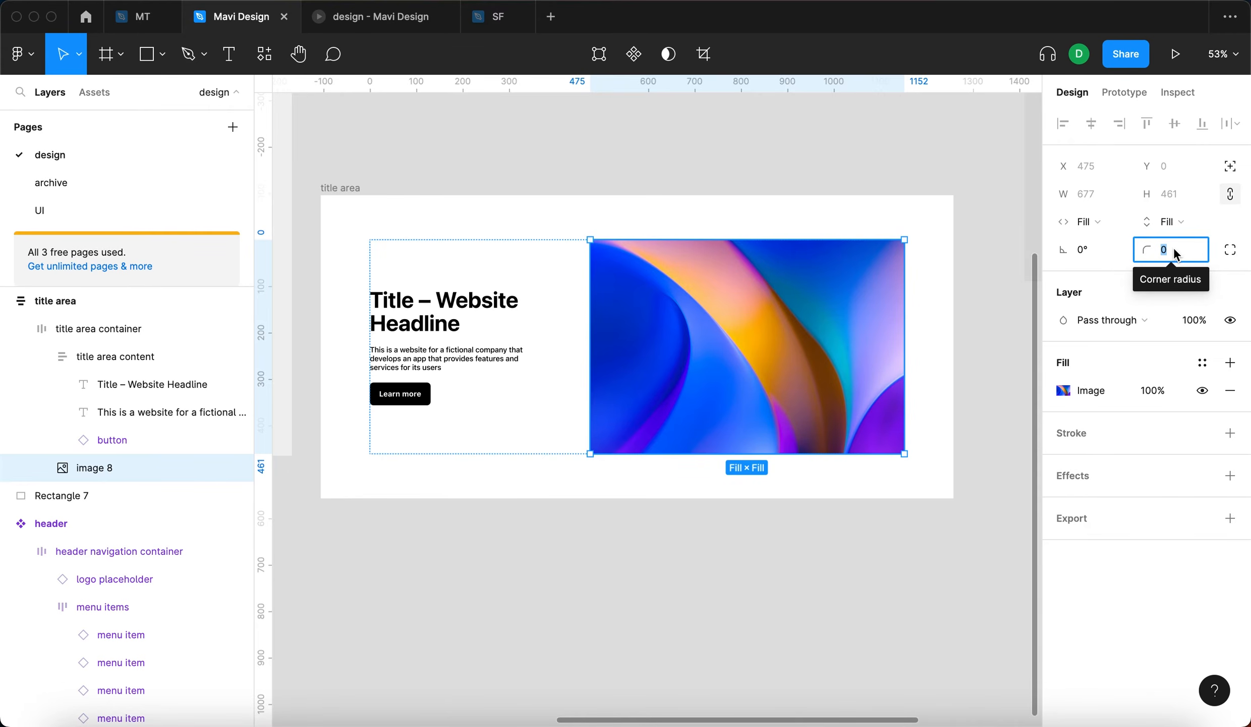
pyautogui.write('2')
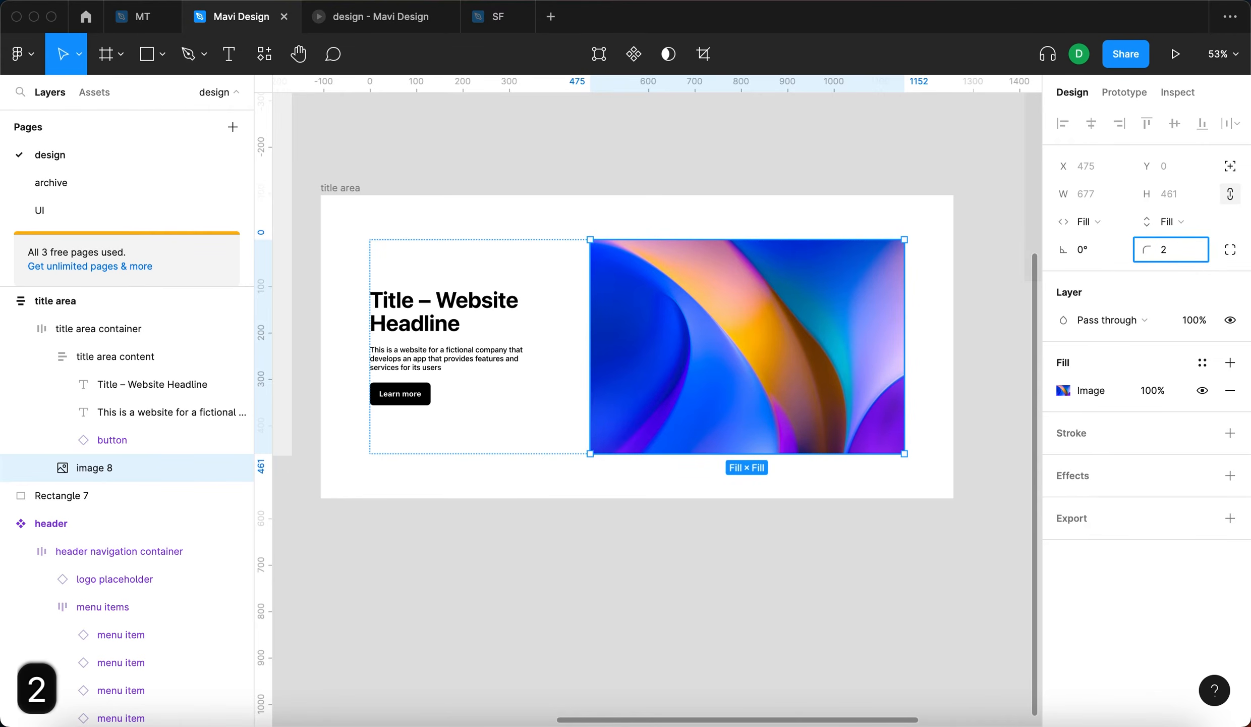
pyautogui.write('4')
pyautogui.press('Return')
pyautogui.write('16')
pyautogui.press('Return')
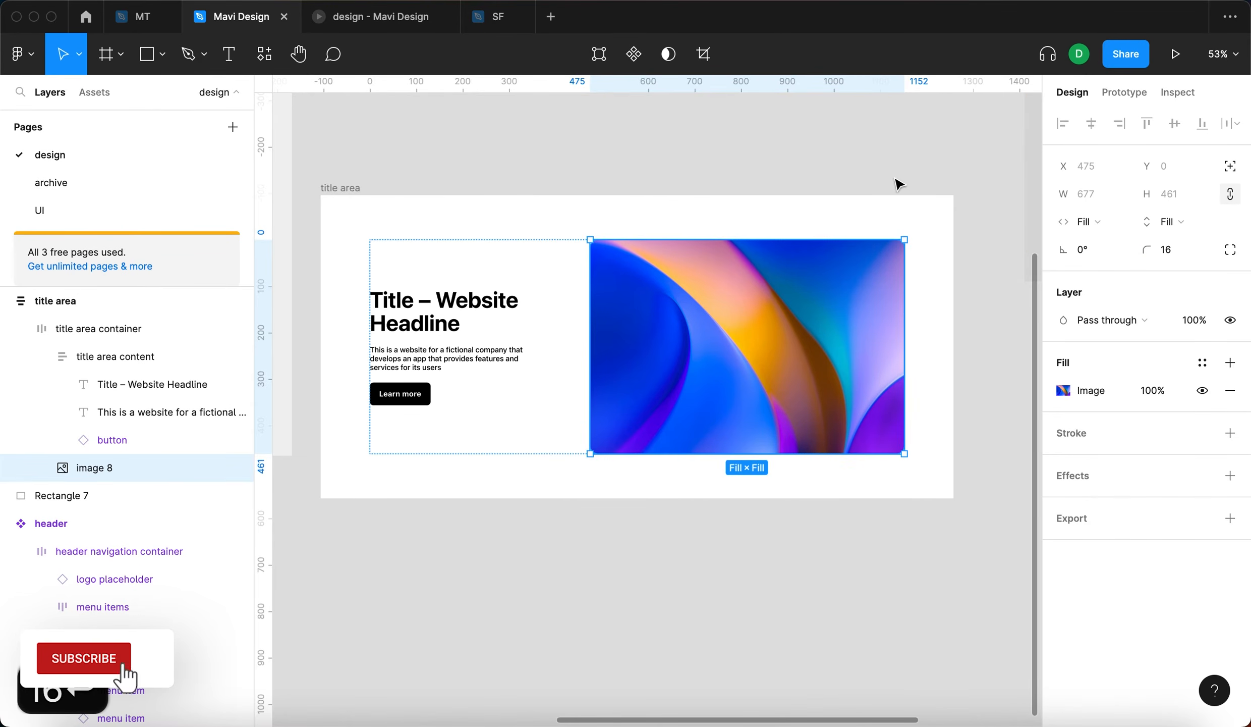
pyautogui.click(895, 180)
# - Move the title area up beneath the header component, to about X 1026, Y 855, and select its container
pyautogui.moveTo(894, 195); pyautogui.dragTo(916, 221)
pyautogui.scroll(-4, 916, 221)
pyautogui.moveTo(576, 209); pyautogui.dragTo(568, 175)
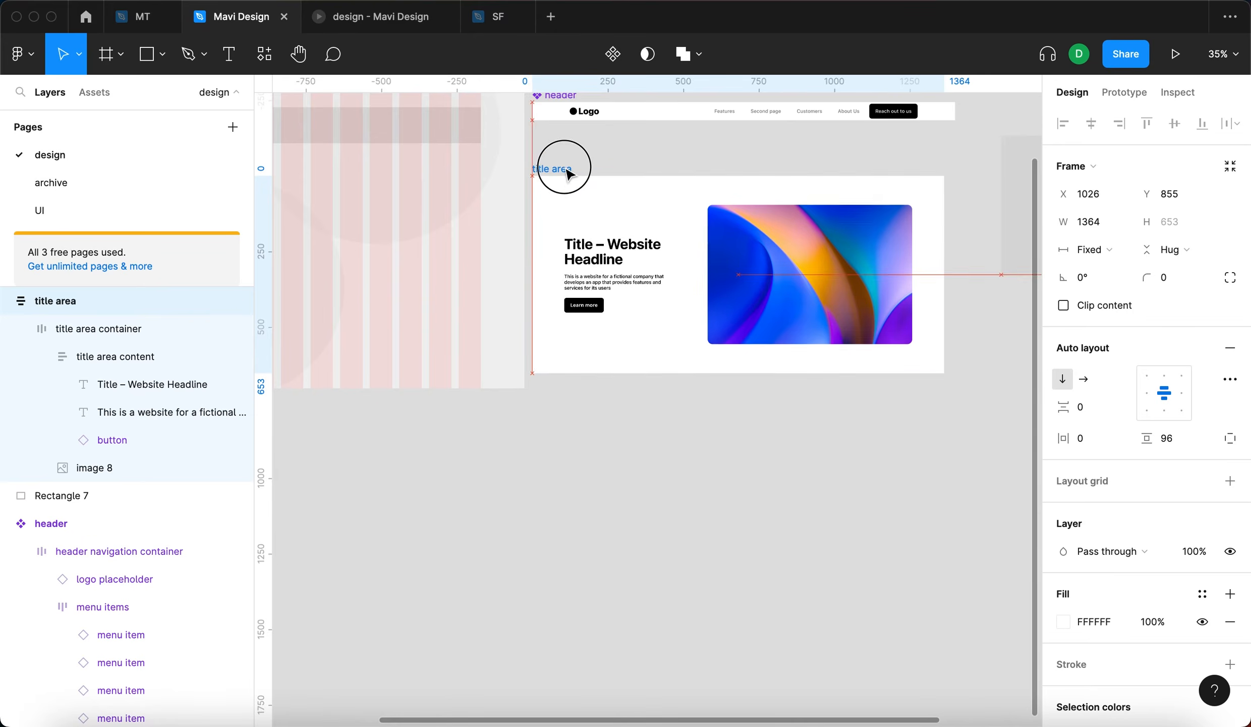
pyautogui.click(810, 246)
pyautogui.scroll(5, 940, 247)
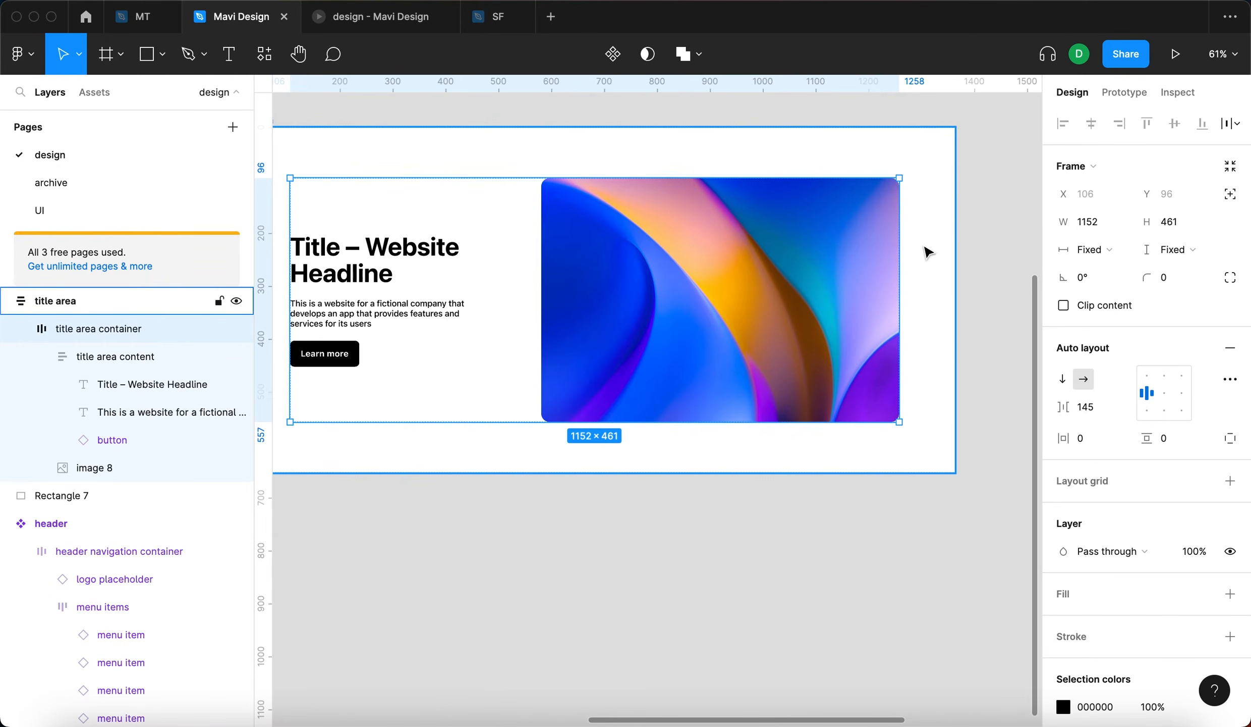
# - Move the title area into the website frame at about X 76, Y 451 and delete the measuring rectangle above it
pyautogui.scroll(-10, 438, 282)
pyautogui.moveTo(567, 405); pyautogui.dragTo(458, 380)
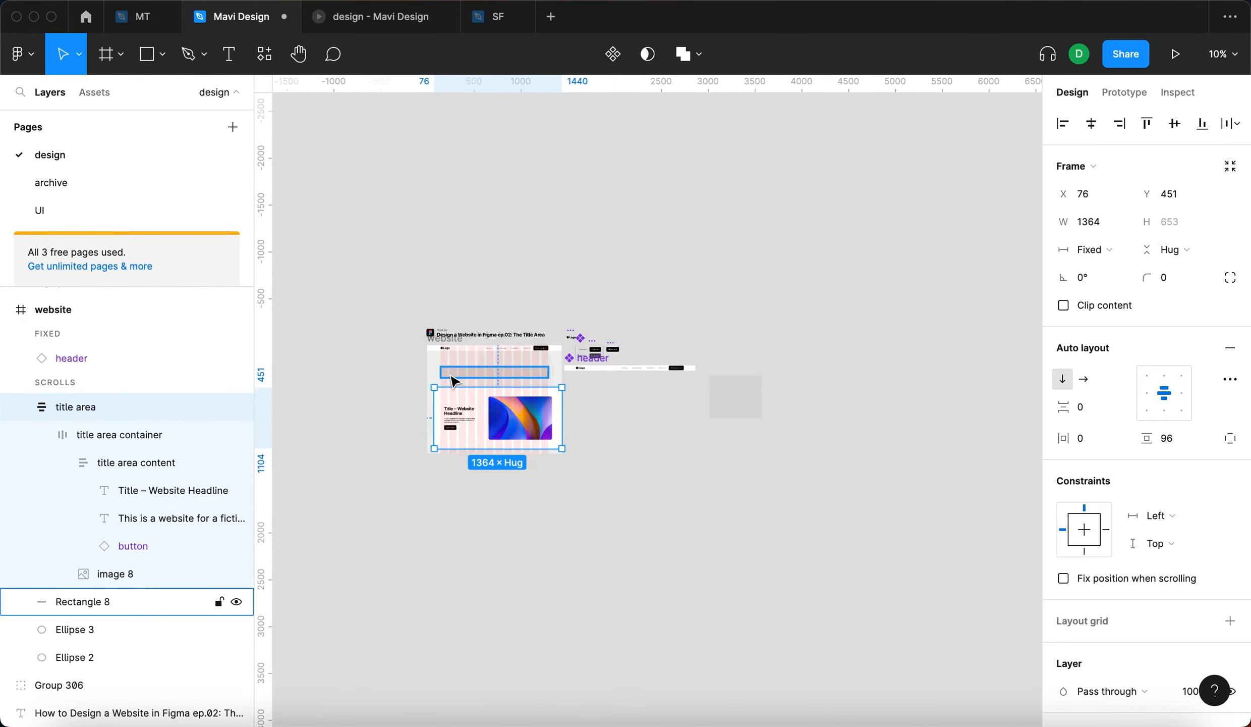
pyautogui.scroll(10, 459, 380)
pyautogui.click(504, 362)
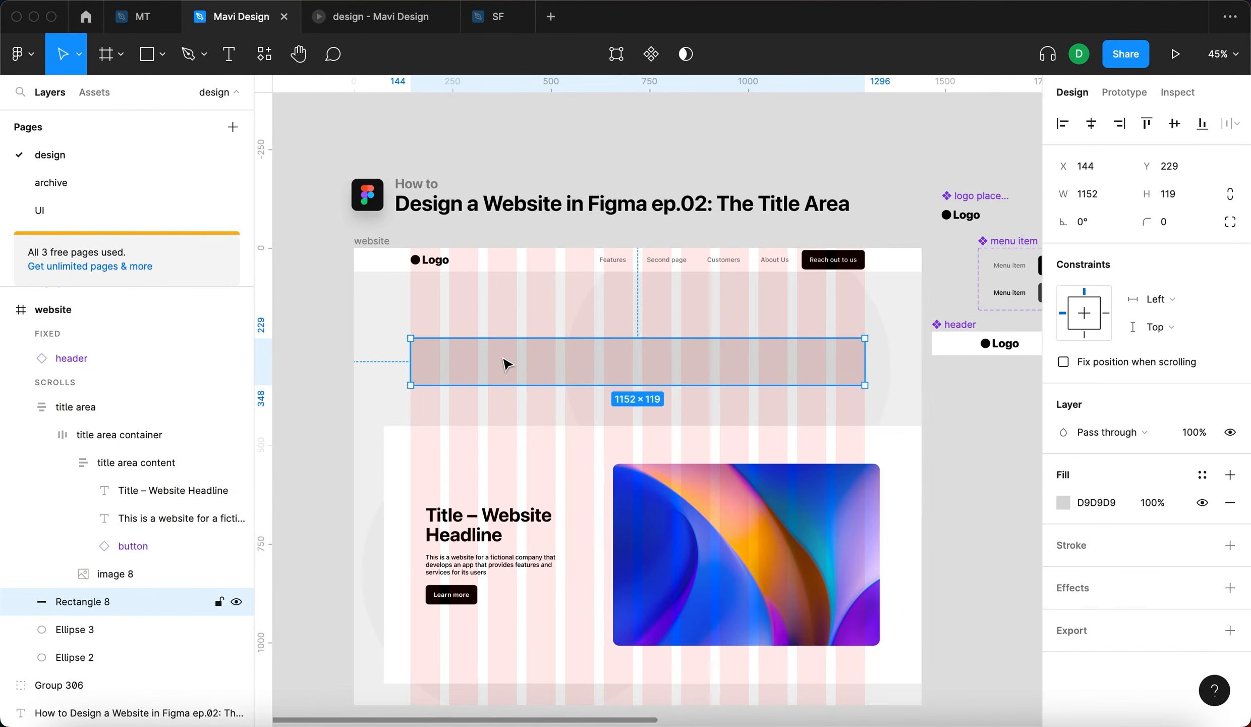
pyautogui.press('BackSpace')
# - Place the title area horizontally centered below the website header at Y 81 and widen it to the frame's full 1440
pyautogui.moveTo(559, 450); pyautogui.dragTo(548, 308)
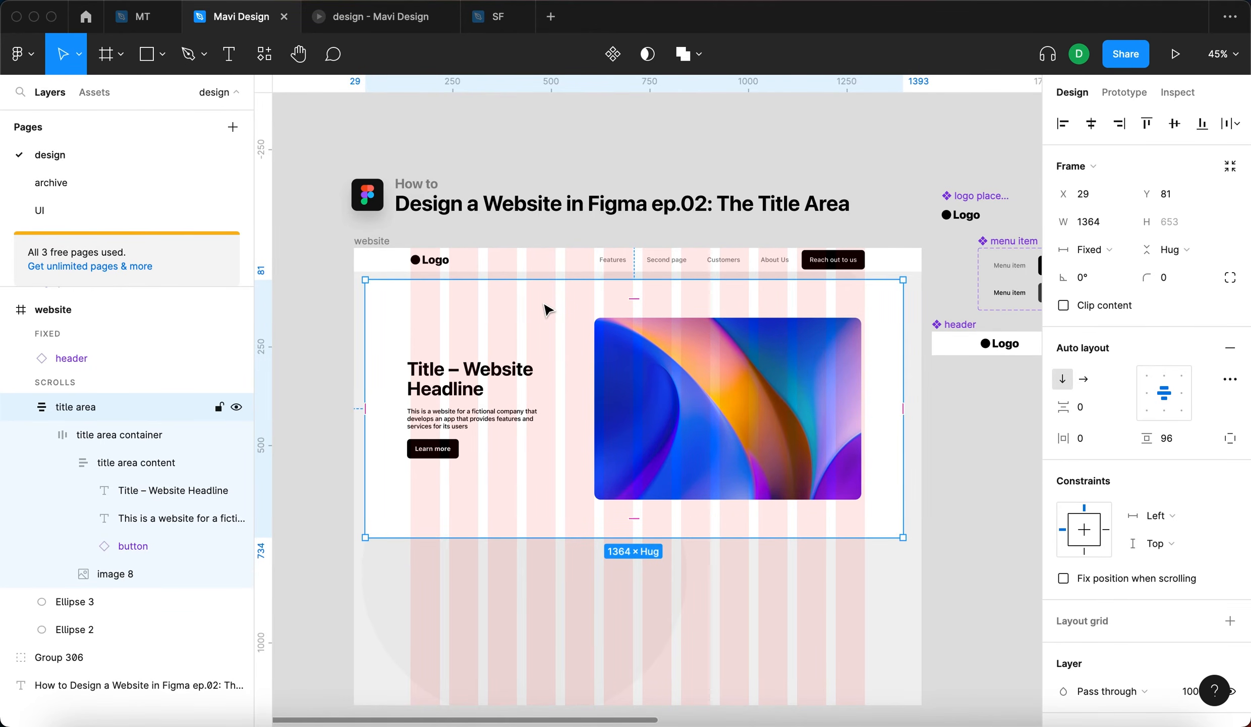
pyautogui.hotkey('alt', 'h')
pyautogui.scroll(2, 936, 343)
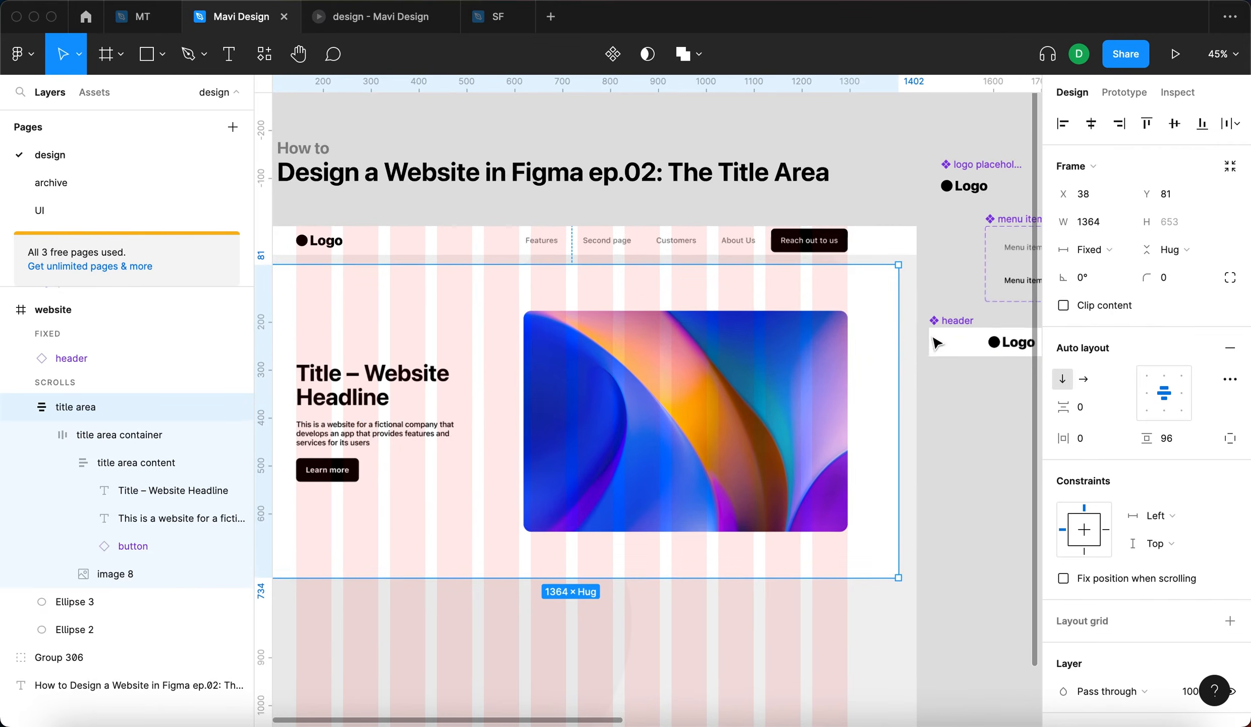
pyautogui.scroll(1, 934, 337)
pyautogui.moveTo(896, 341)
pyautogui.mouseDown()
pyautogui.moveTo(950, 338)
pyautogui.moveTo(888, 341)
pyautogui.moveTo(913, 340)
pyautogui.mouseUp()
pyautogui.scroll(-2, 903, 341)
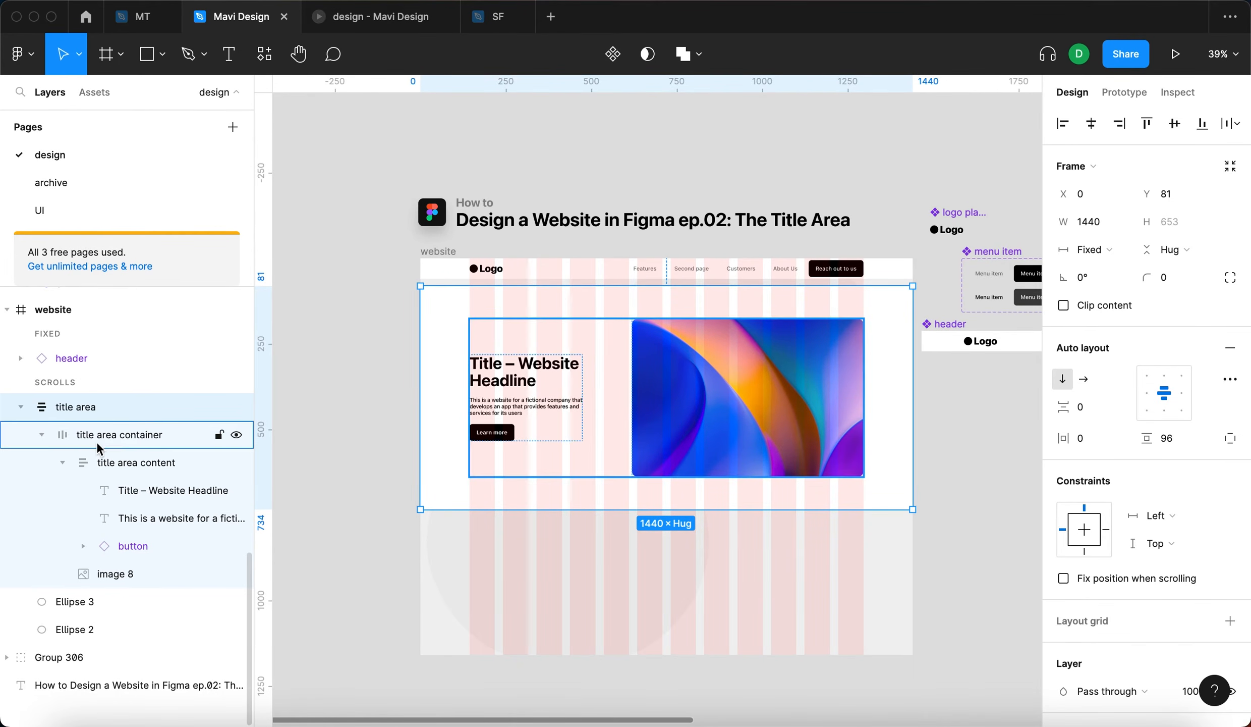
# - Select the title area container and check its edges against the website frame's column grid
pyautogui.click(120, 434)
pyautogui.click(294, 471)
pyautogui.click(76, 408)
pyautogui.click(76, 435)
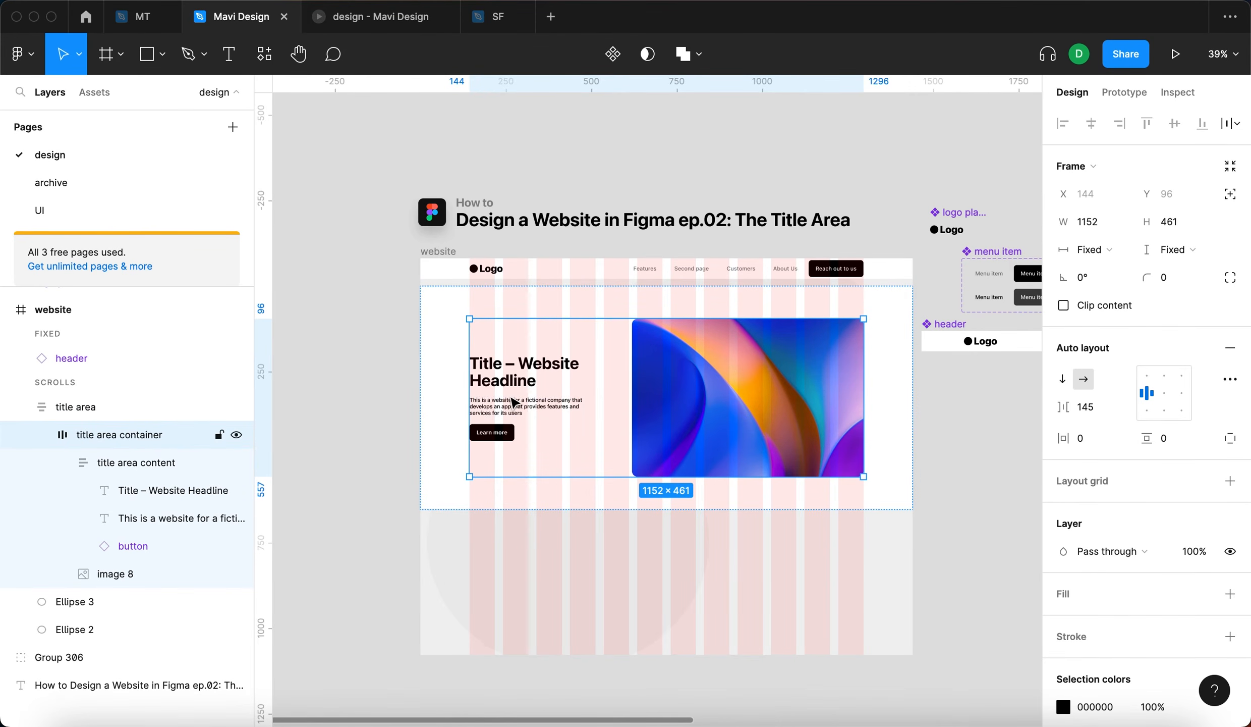
pyautogui.scroll(15, 514, 402)
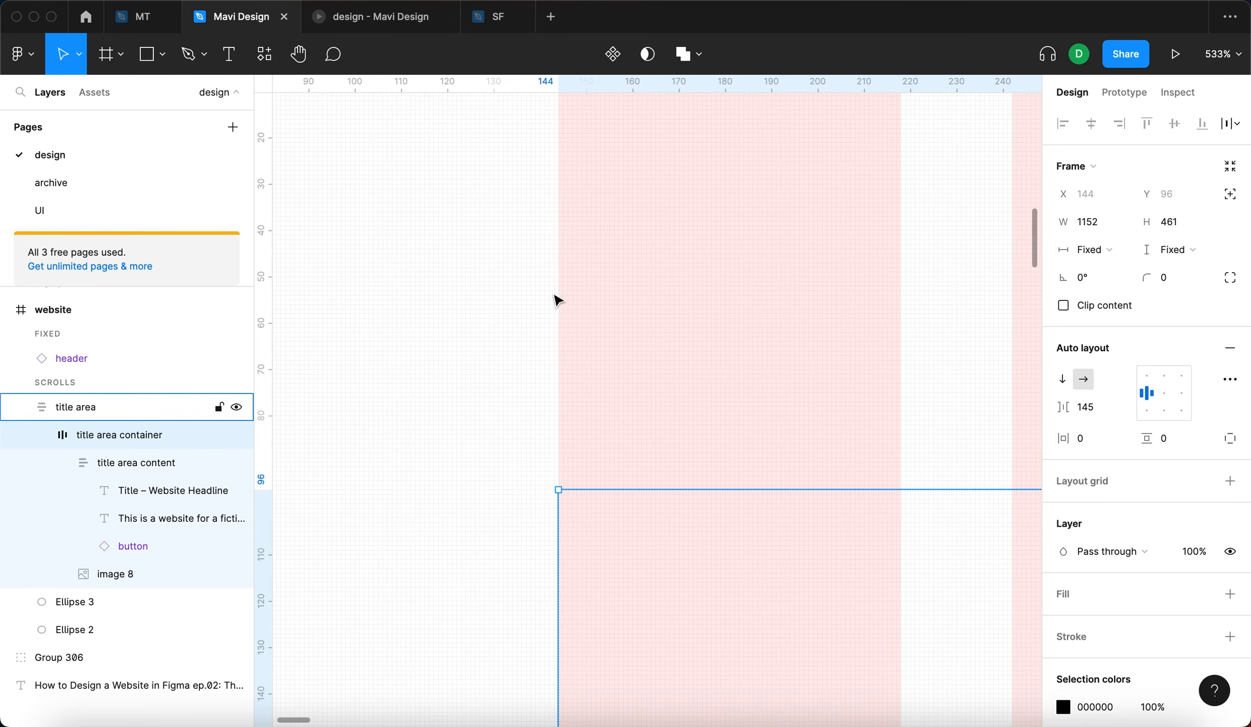
pyautogui.scroll(-14, 555, 391)
pyautogui.hscroll(8, 555, 391)
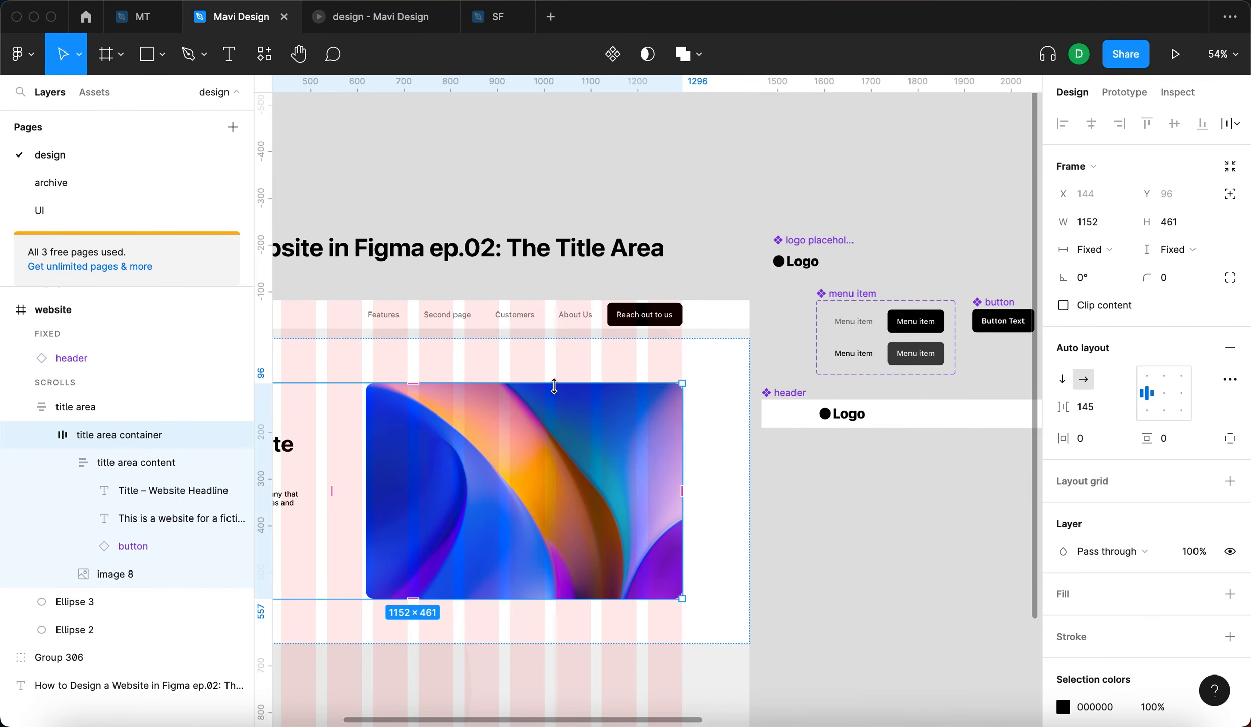
pyautogui.scroll(14, 671, 372)
pyautogui.scroll(-6, 810, 433)
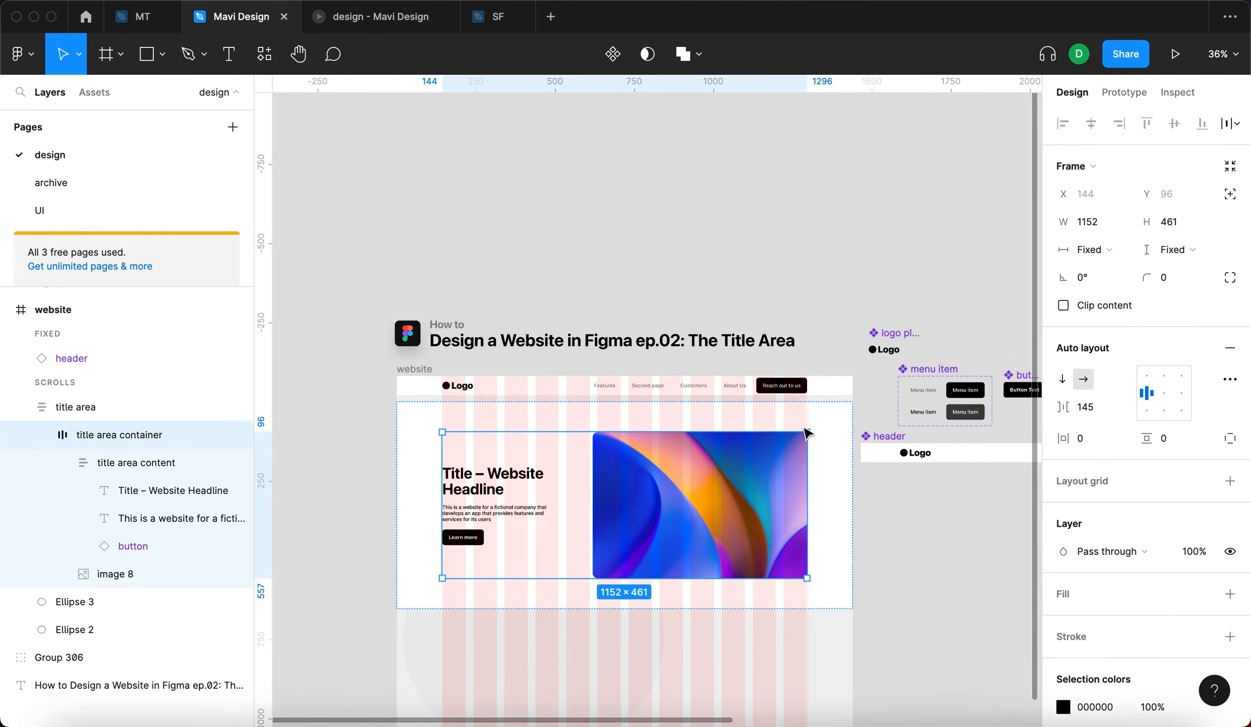
# - Widen the title area content frame to 368 so its right edge meets the end of the fourth grid column
pyautogui.click(972, 500)
pyautogui.click(751, 460)
pyautogui.scroll(10, 648, 318)
pyautogui.moveTo(483, 473); pyautogui.dragTo(483, 448)
pyautogui.scroll(-10, 618, 286)
pyautogui.doubleClick(596, 396)
pyautogui.doubleClick(481, 377)
pyautogui.scroll(10, 538, 376)
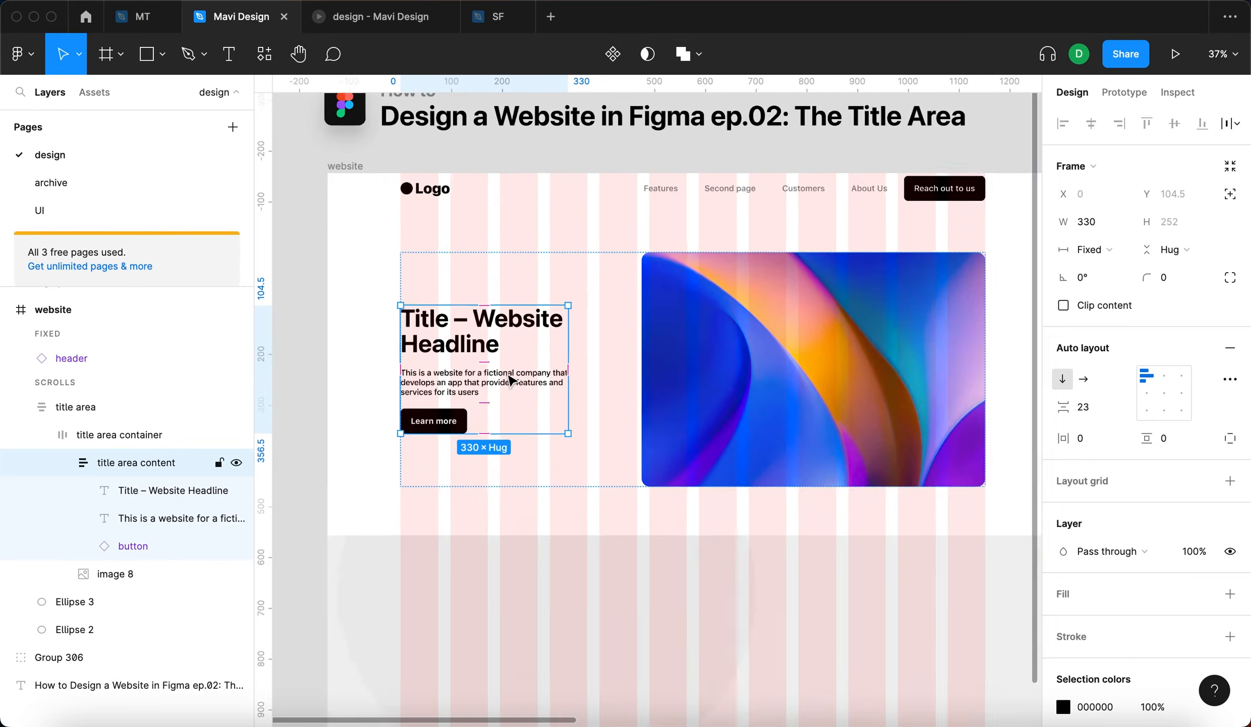
pyautogui.hscroll(-3, 491, 312)
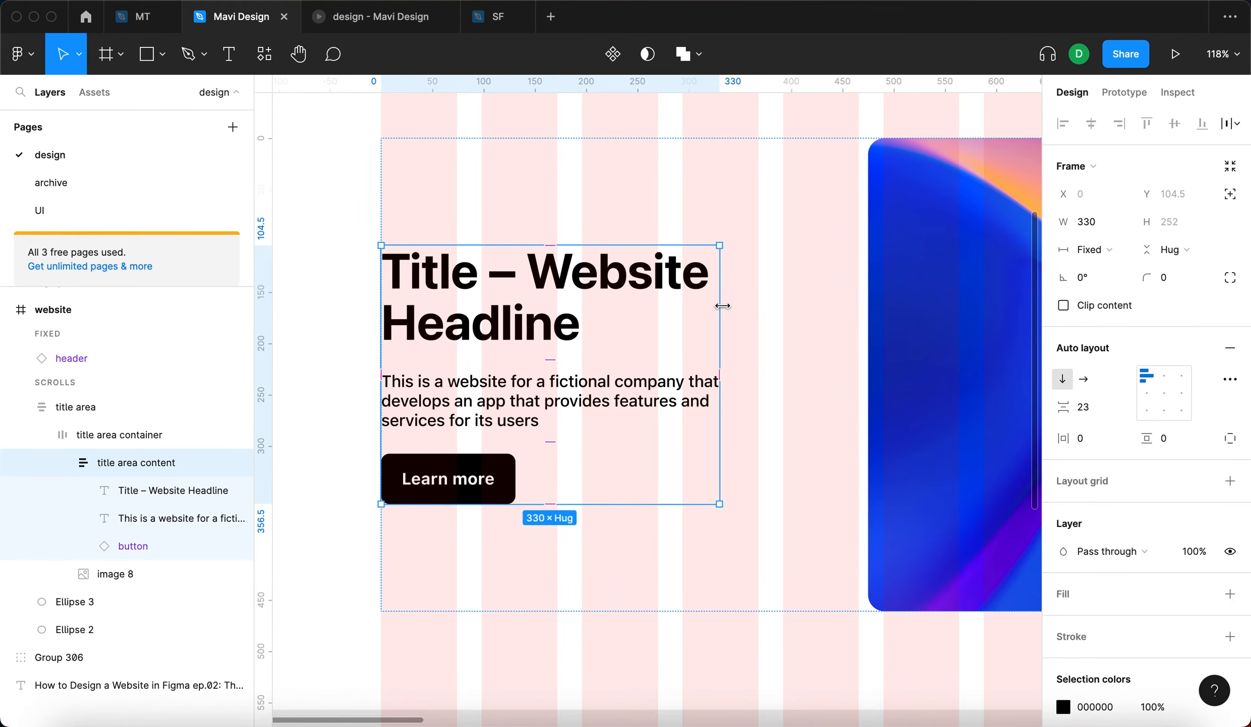
pyautogui.moveTo(723, 306); pyautogui.dragTo(755, 305)
pyautogui.scroll(3, 572, 186)
pyautogui.scroll(4, 824, 303)
pyautogui.moveTo(805, 309); pyautogui.dragTo(811, 312)
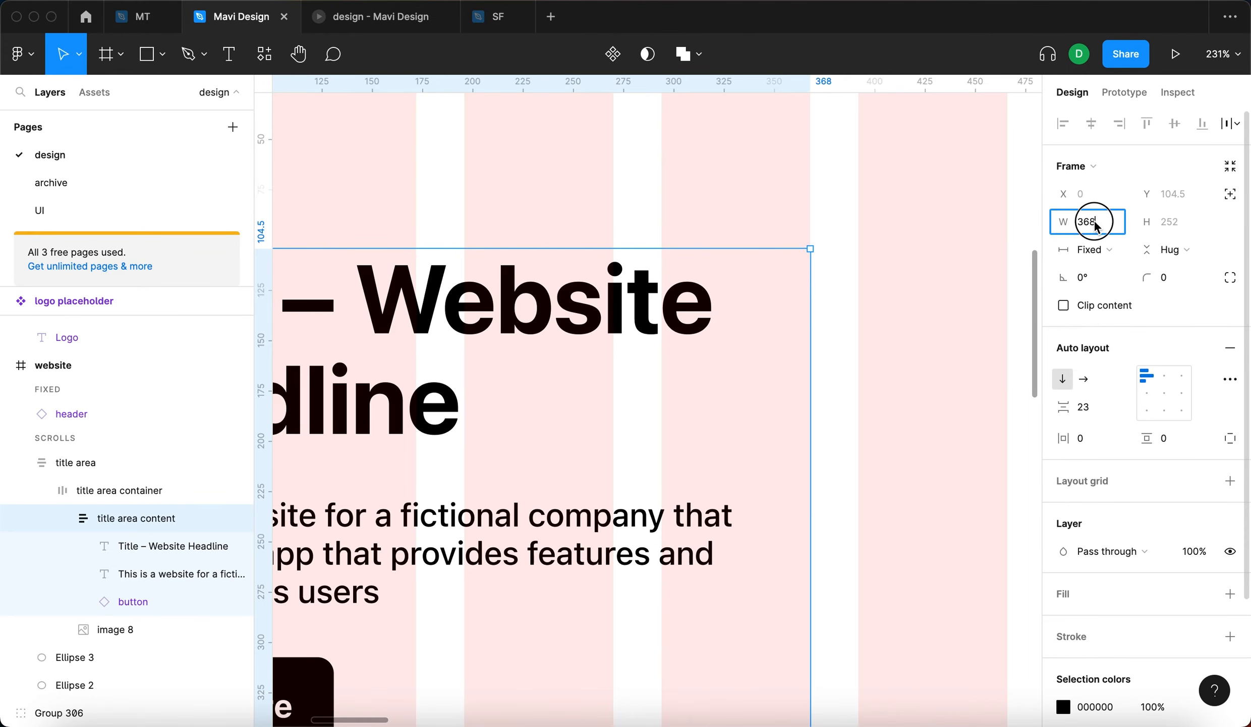
pyautogui.scroll(-10, 579, 281)
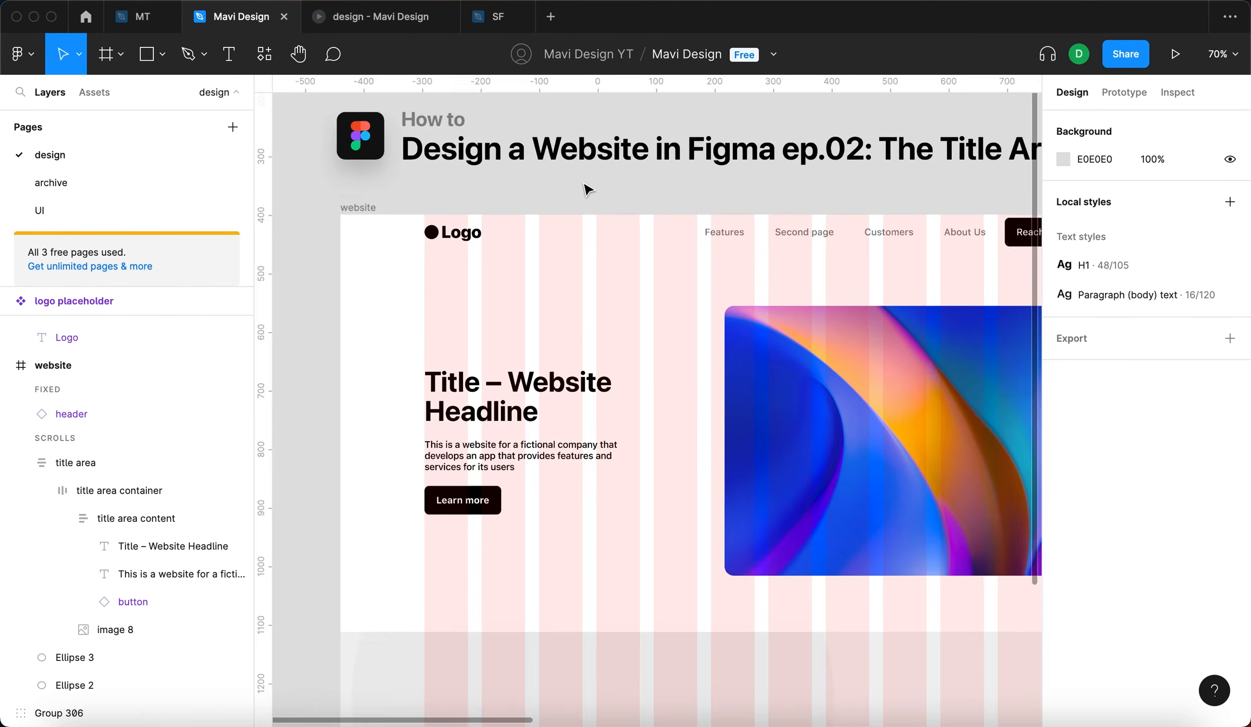
pyautogui.scroll(-5, 587, 189)
pyautogui.click(657, 375)
pyautogui.click(556, 498)
pyautogui.scroll(5, 533, 480)
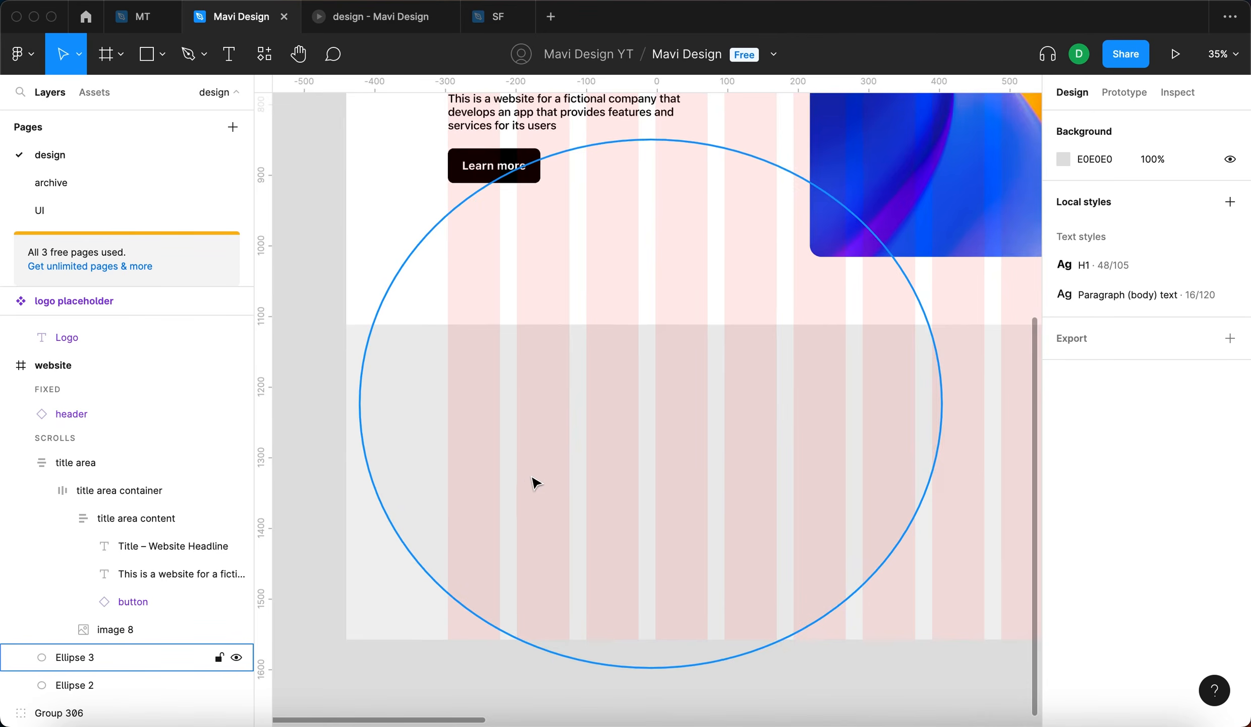
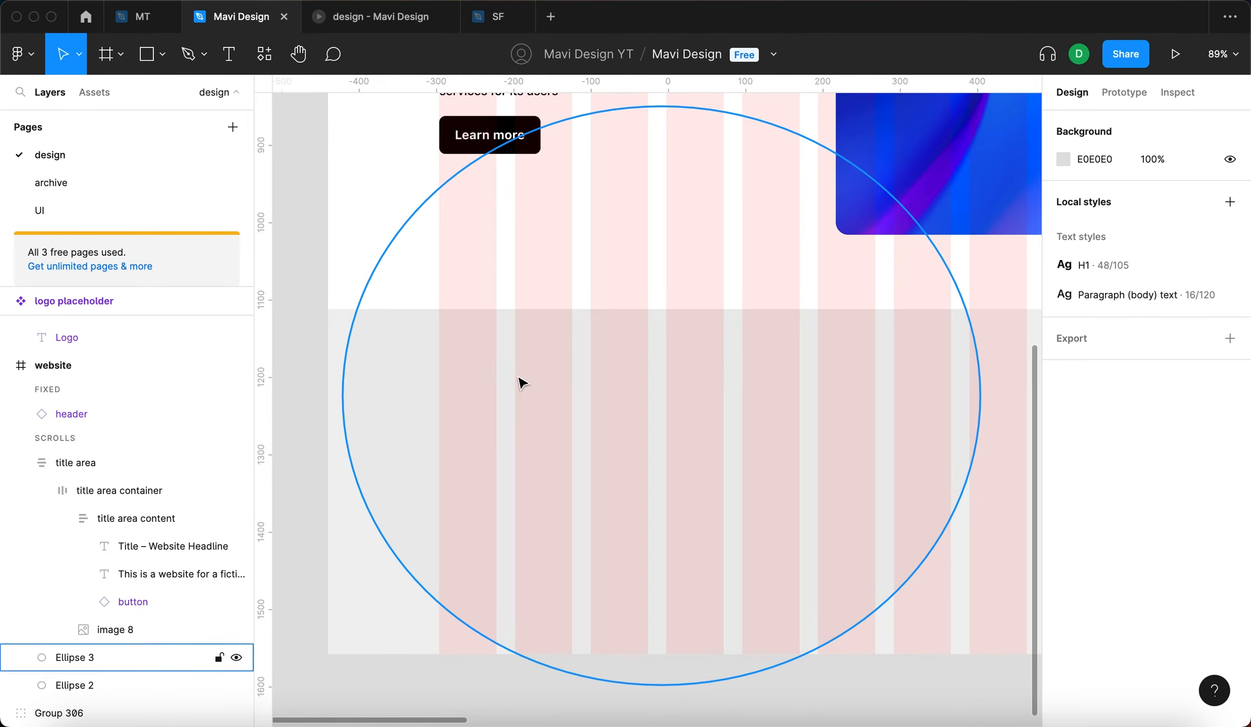
# - Add a text note on the empty canvas beside the website frame reading 4x74
pyautogui.scroll(5, 522, 383)
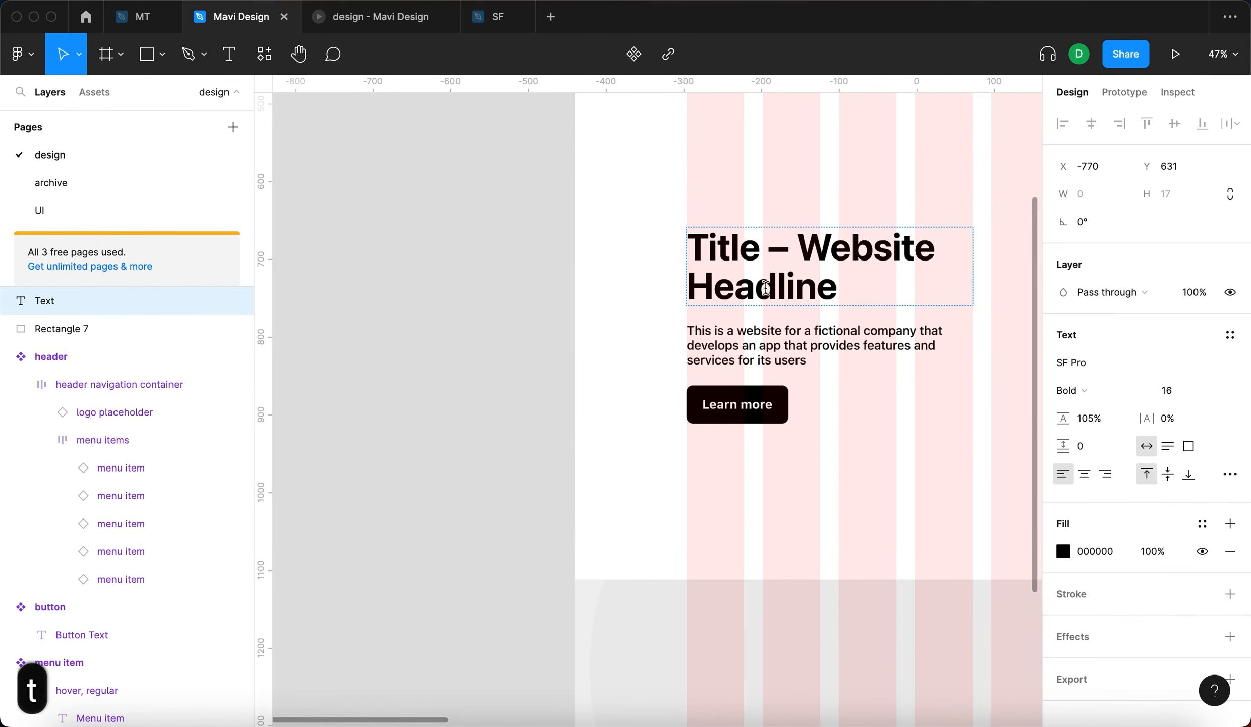
pyautogui.hscroll(2, 787, 272)
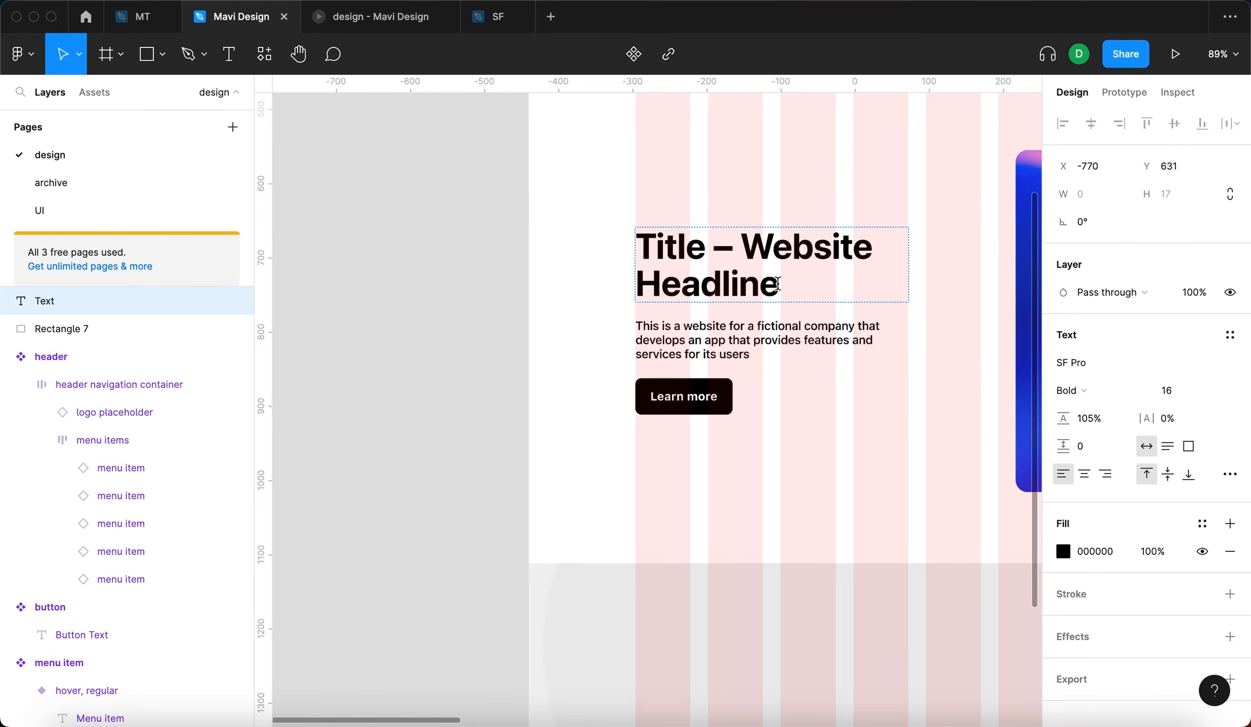
pyautogui.scroll(-5, 777, 284)
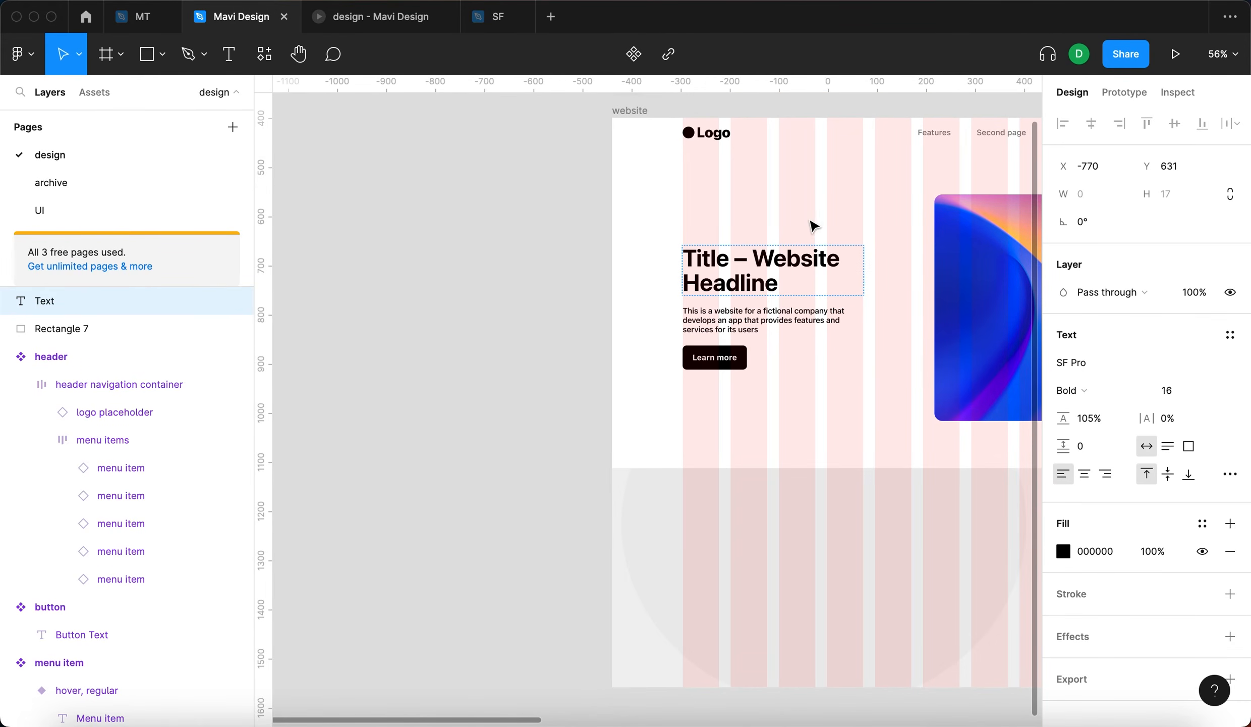
pyautogui.write('$')
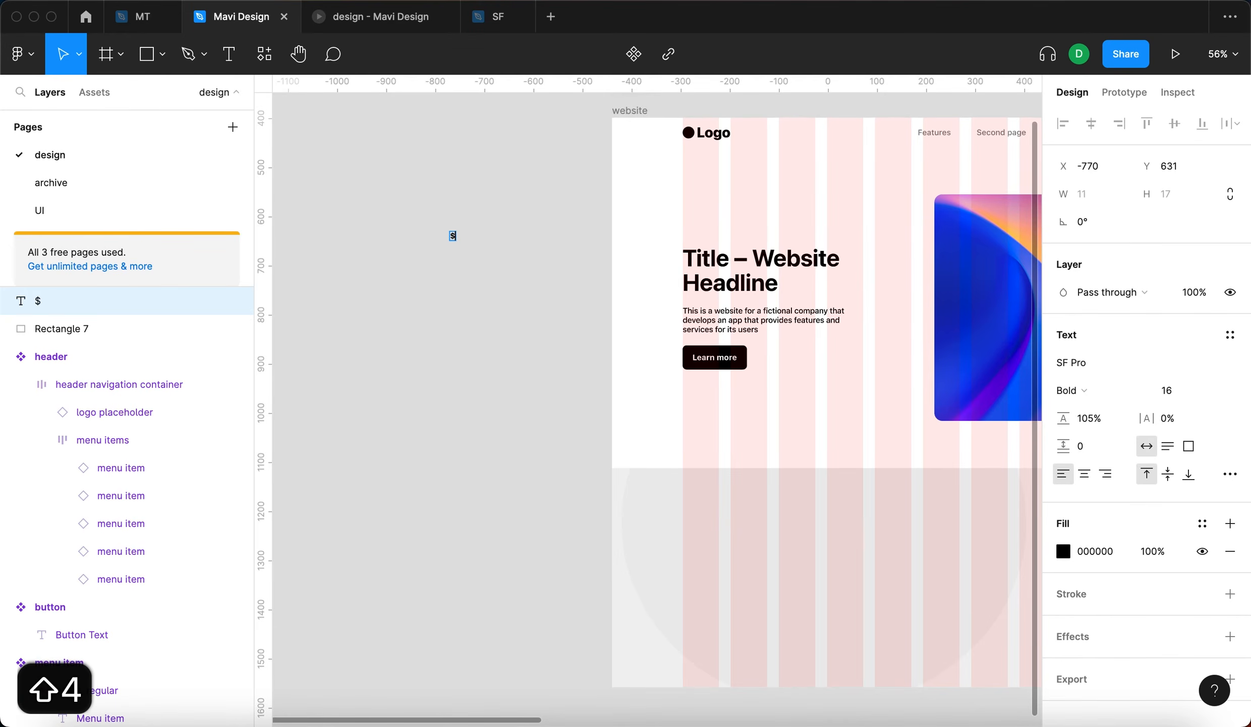
pyautogui.press('BackSpace')
pyautogui.write('4')
pyautogui.scroll(5, 475, 241)
pyautogui.write('x')
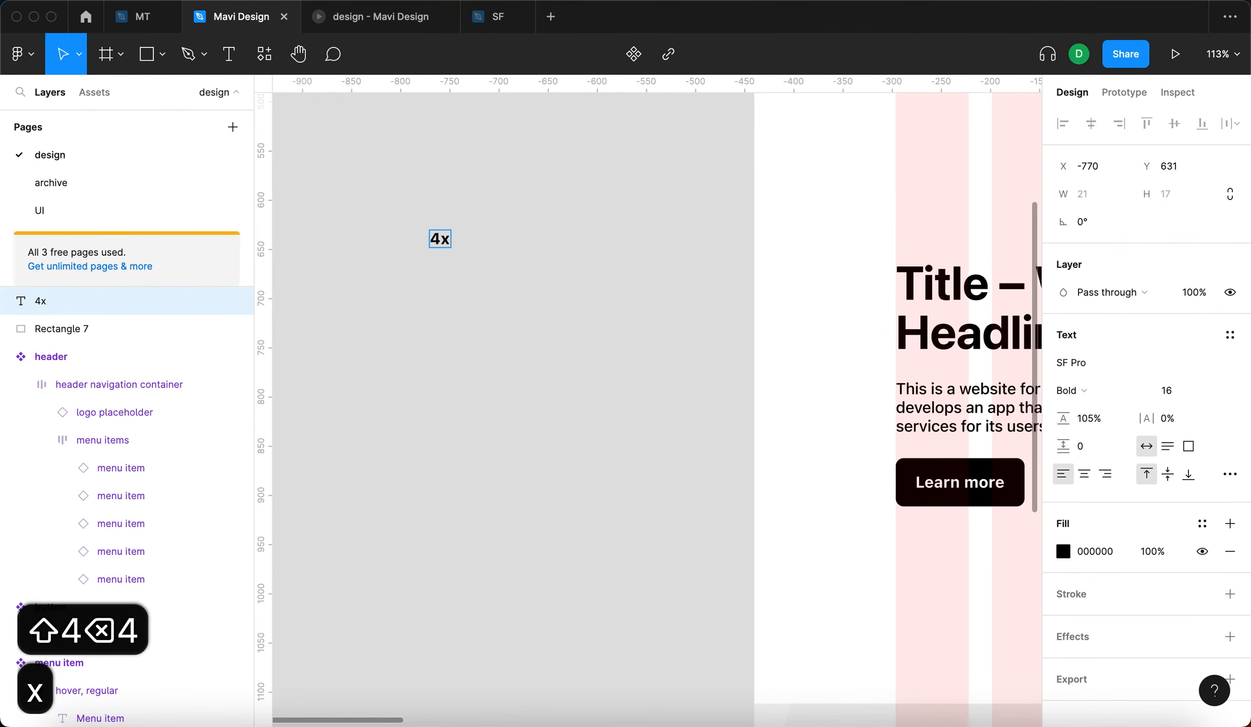
pyautogui.write('74')
# - Extend the calculation note with + and 3x24 on separate lines below 4x74
pyautogui.press('Return')
pyautogui.press('Return')
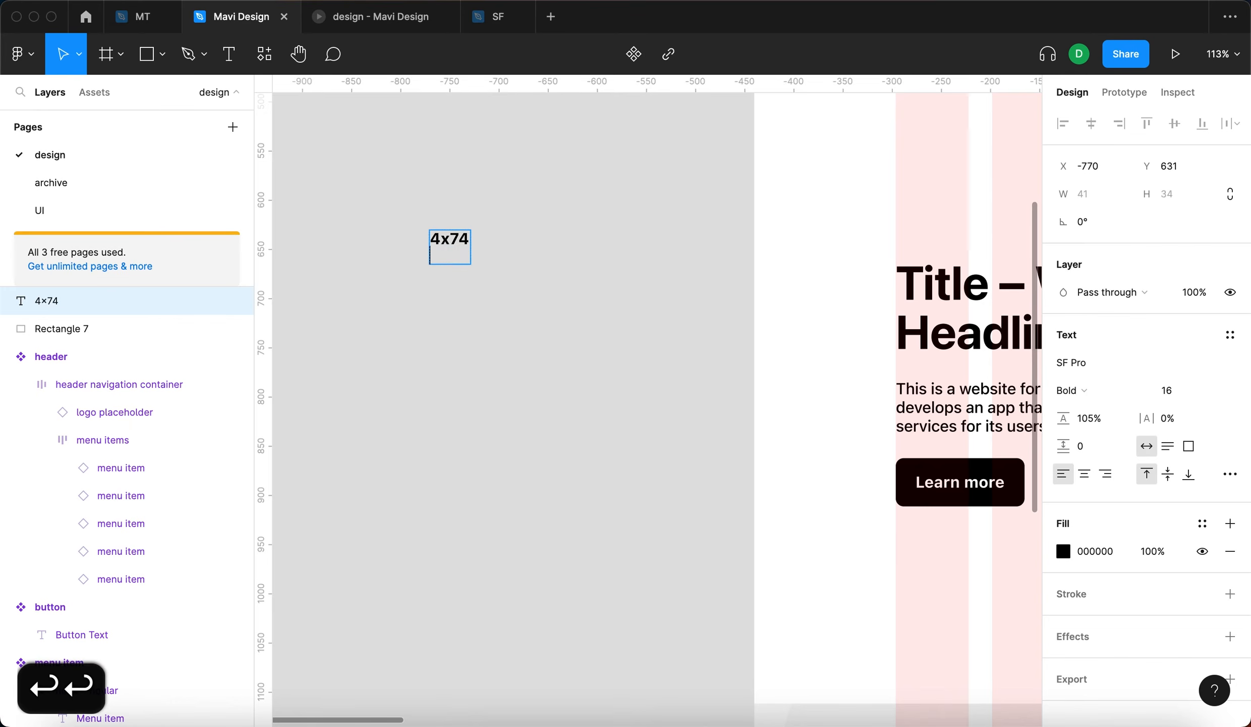
pyautogui.write('+')
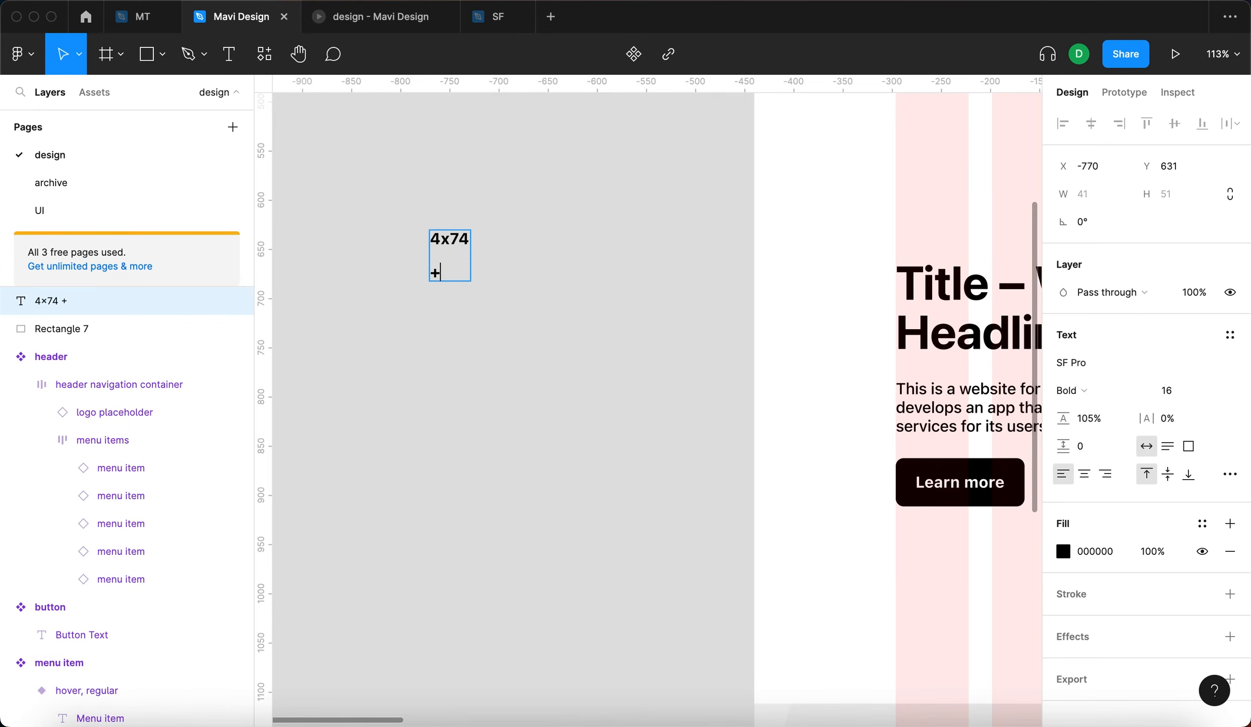
pyautogui.press('Return')
pyautogui.press('Return')
pyautogui.write('3x24')
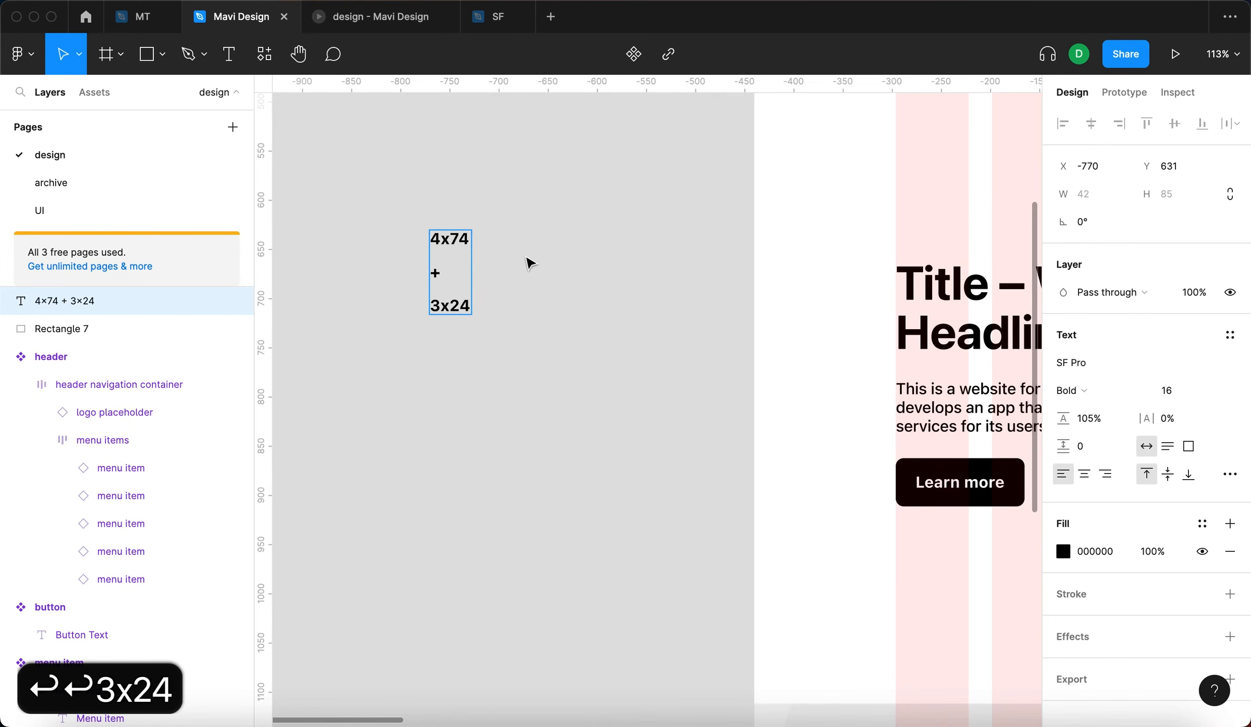
pyautogui.keyDown('ctrl'); pyautogui.scroll(-5, 526, 260); pyautogui.keyUp('ctrl')
pyautogui.keyDown('ctrl'); pyautogui.scroll(3, 682, 209); pyautogui.keyUp('ctrl')
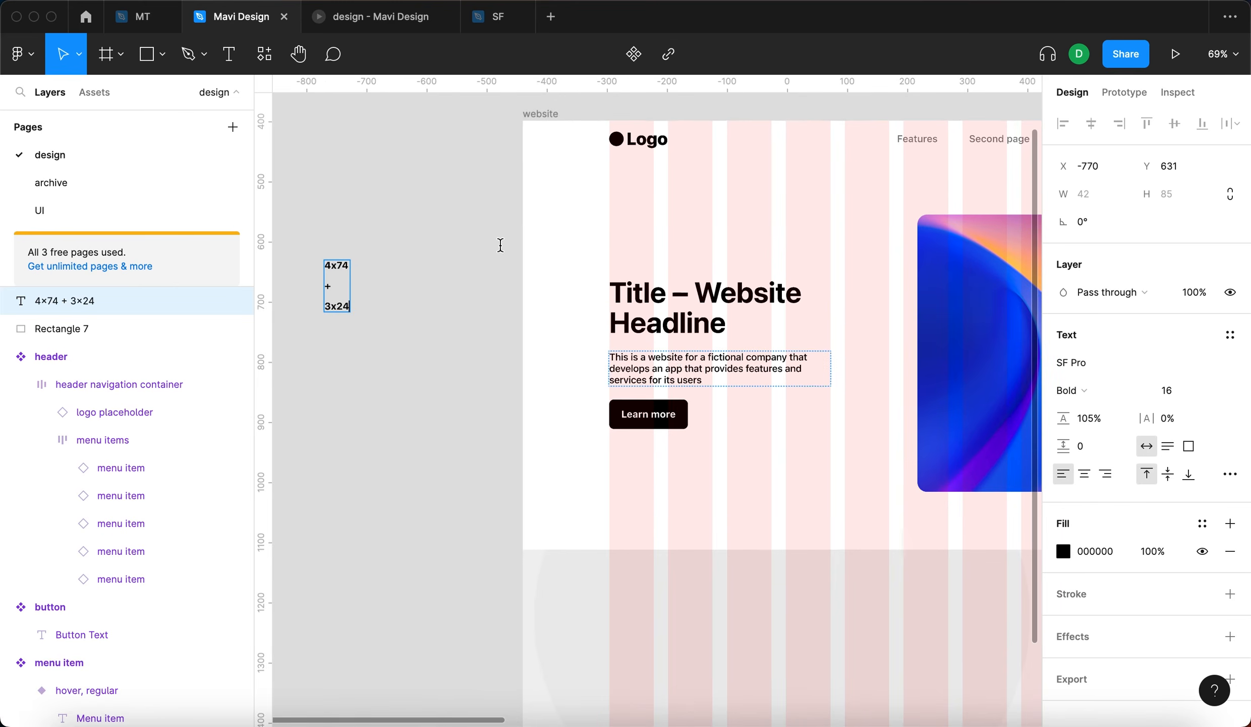
# - Add an equals sign on a new line at the end of the calculation note
pyautogui.click(772, 349)
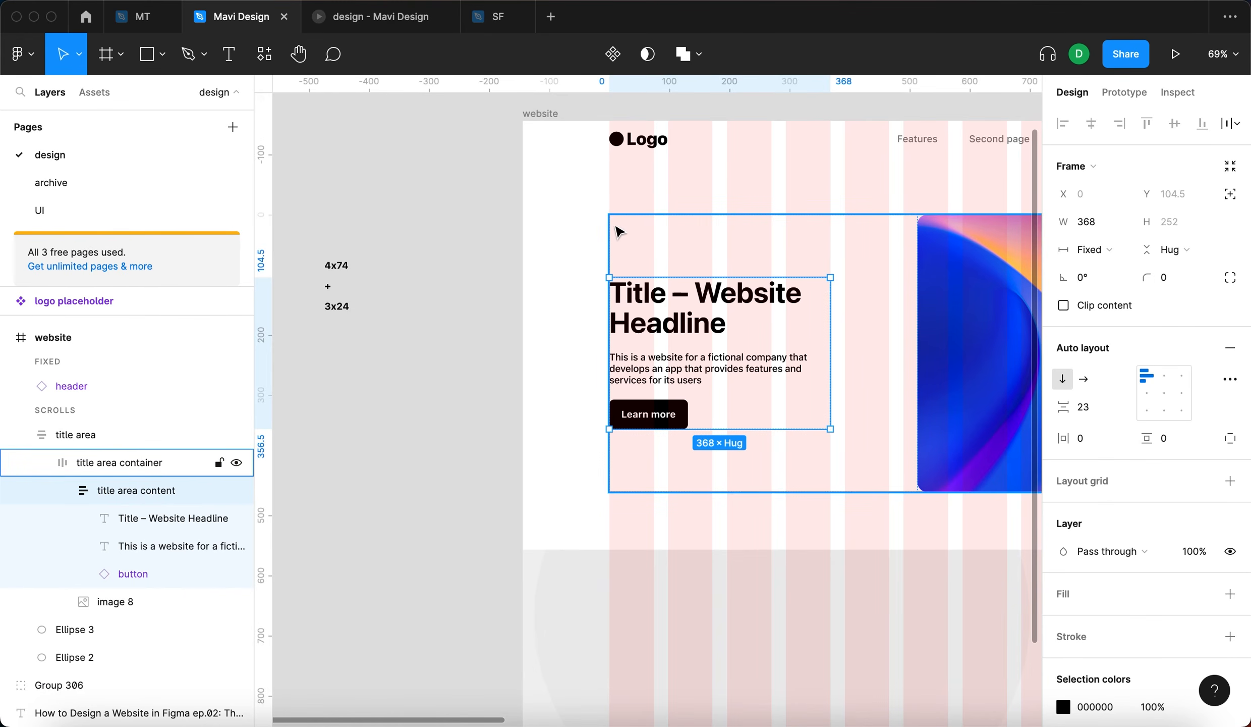
pyautogui.click(333, 263)
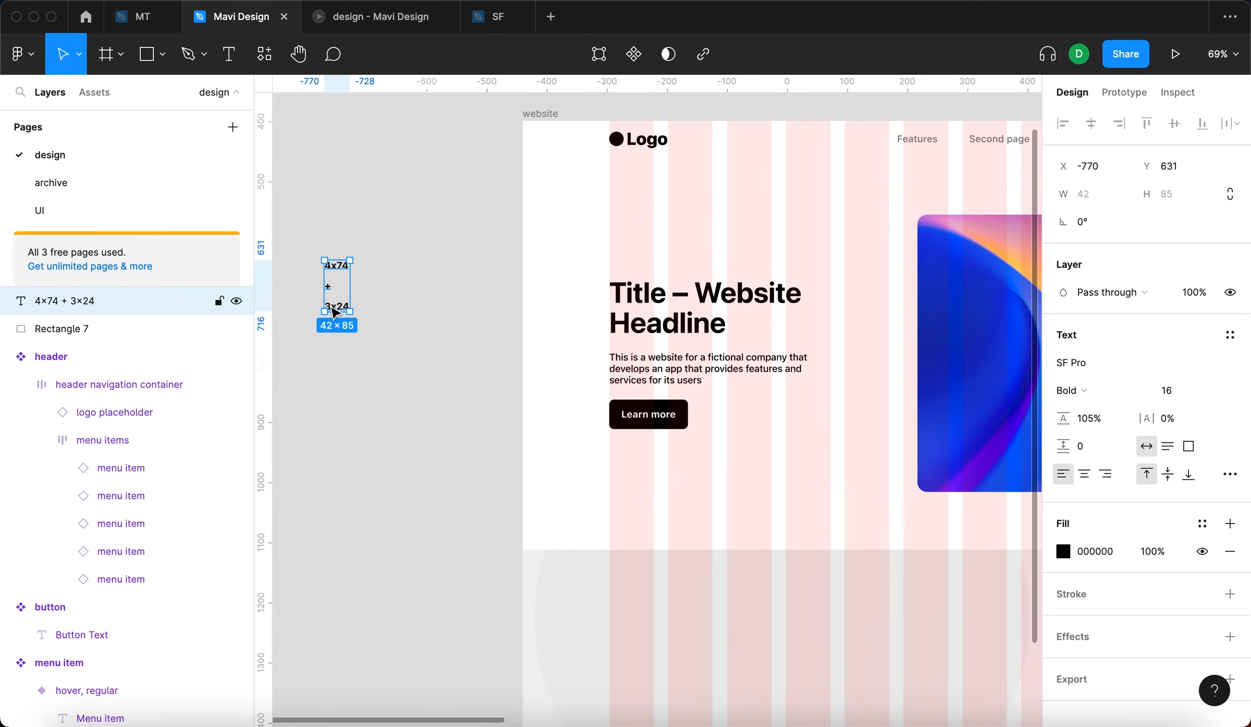
pyautogui.click(330, 346)
pyautogui.scroll(5, 329, 308)
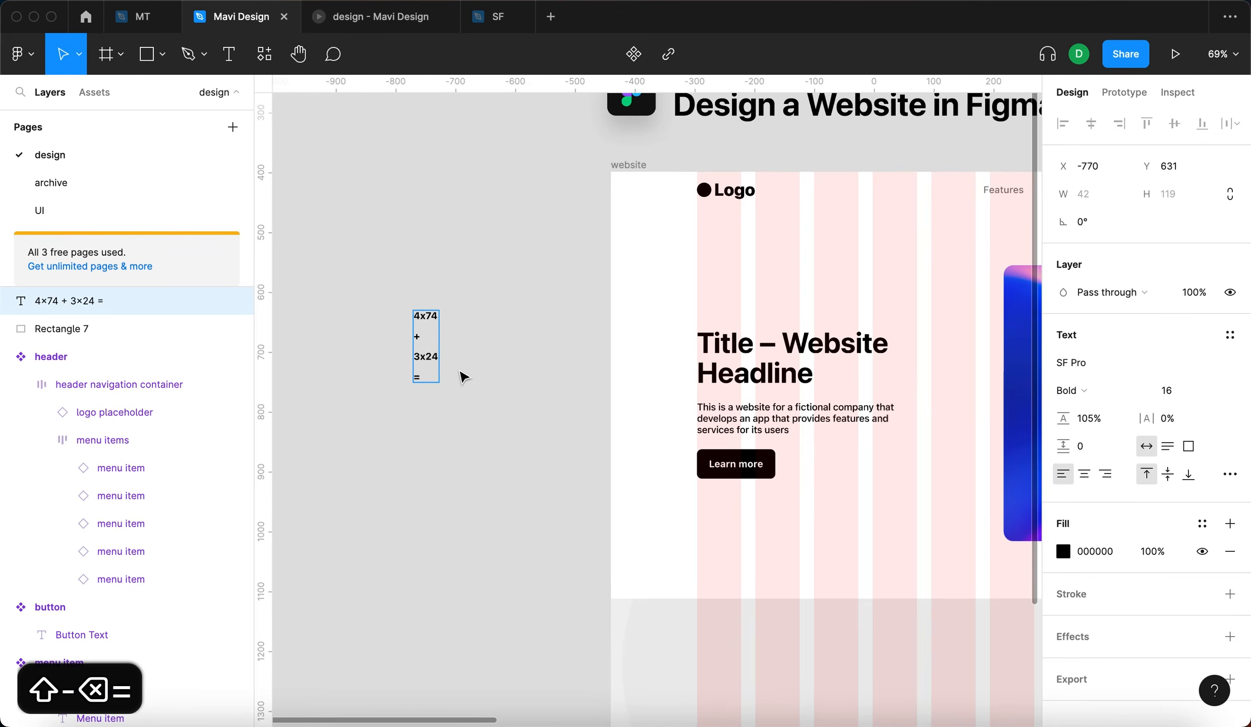
pyautogui.hscroll(3, 464, 376)
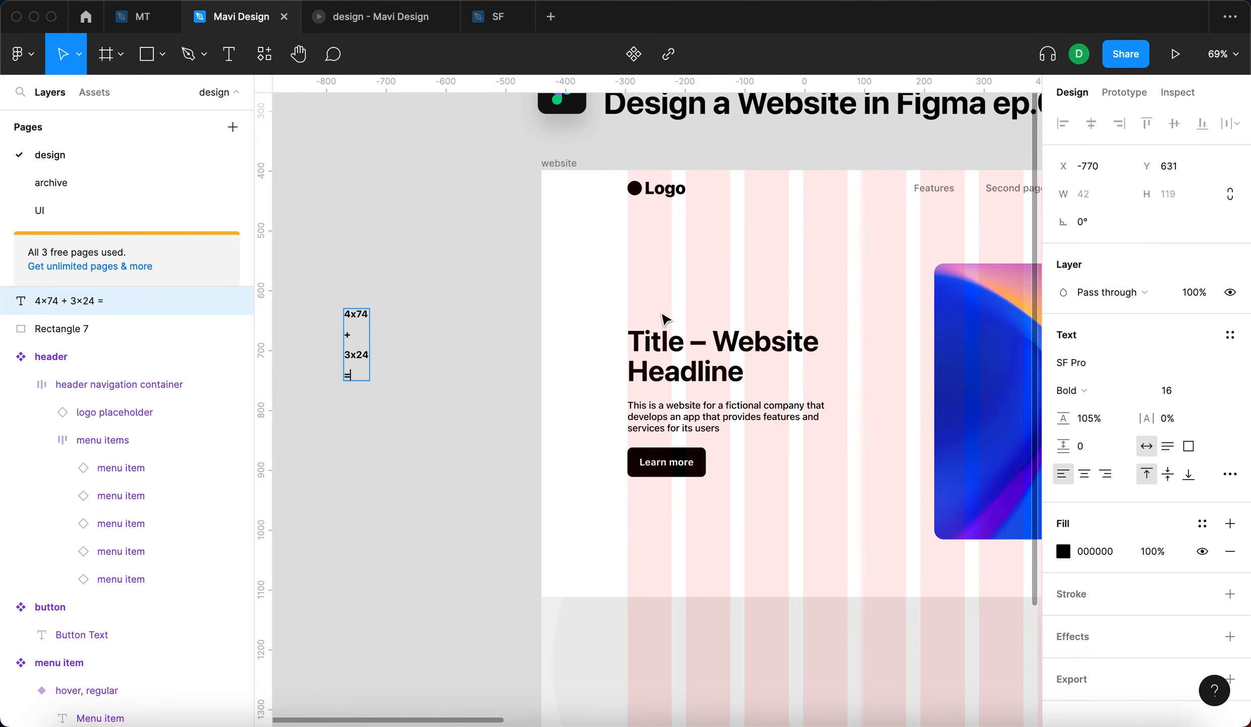
# - Check the title area content frame's width and complete the note's last line as = 368
pyautogui.press('Escape')
pyautogui.doubleClick(680, 349)
pyautogui.doubleClick(681, 349)
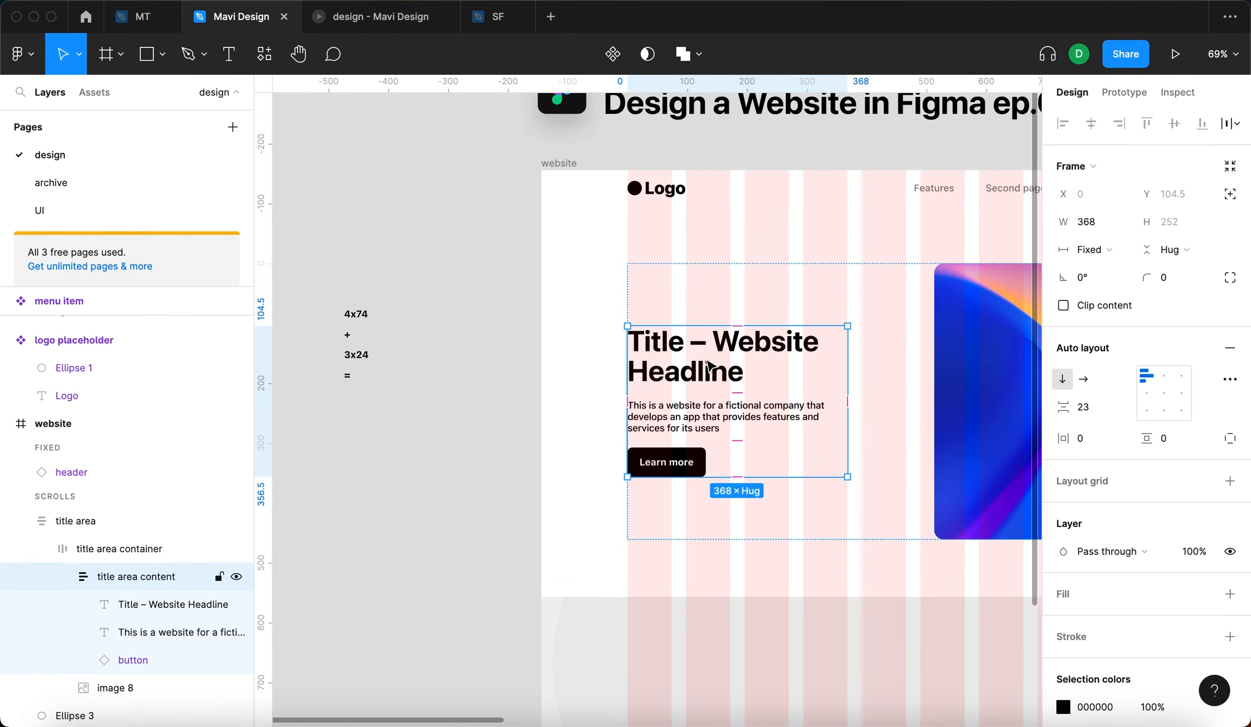
pyautogui.doubleClick(352, 376)
pyautogui.press('Right')
pyautogui.write('368')
pyautogui.press('Escape')
# - Move the calculation note closer to the left edge of the website frame
pyautogui.click(371, 443)
pyautogui.click(381, 380)
pyautogui.moveTo(381, 379); pyautogui.dragTo(524, 419)
# - Select the title area content frame and compare its width with the calculation note
pyautogui.click(699, 388)
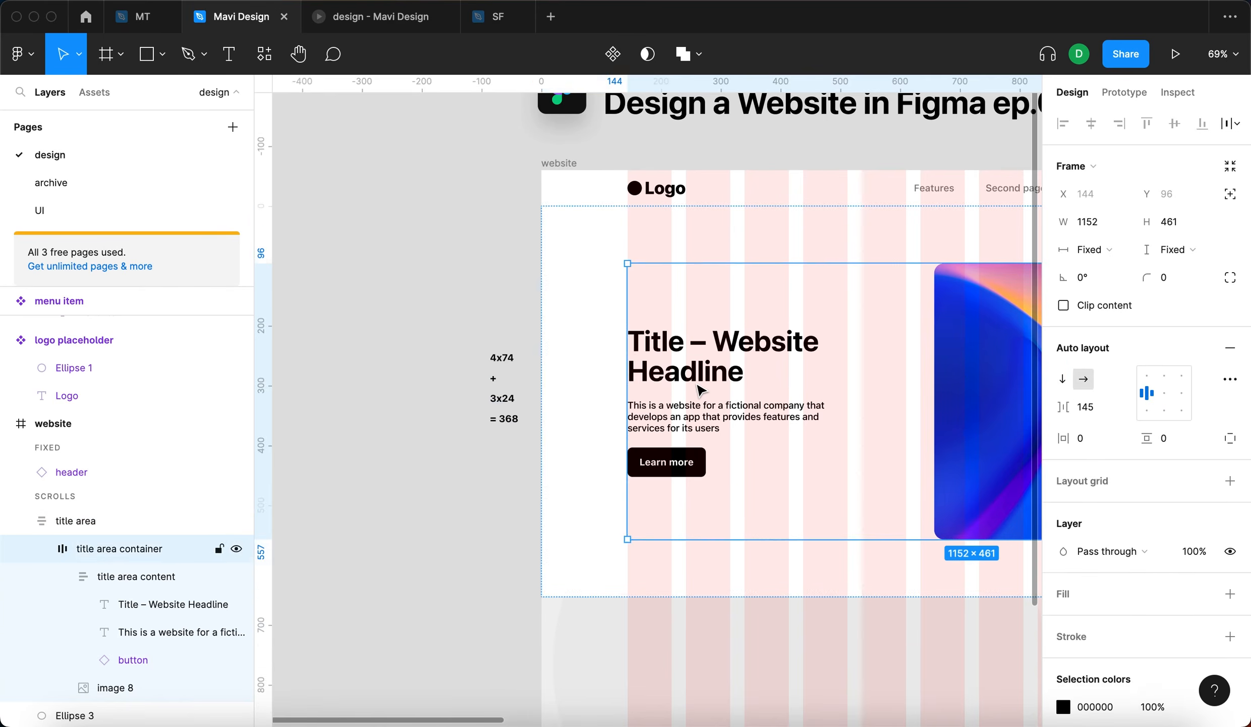
pyautogui.hscroll(5, 707, 399)
pyautogui.scroll(5, 675, 401)
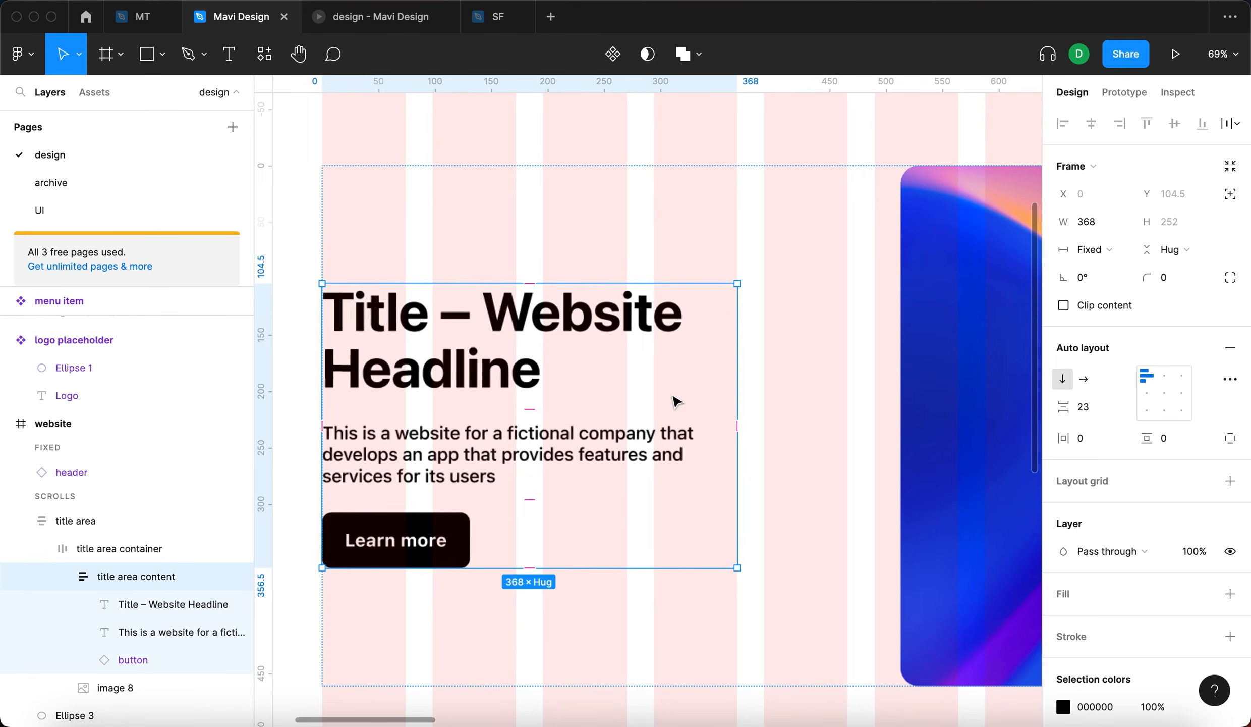
pyautogui.click(1074, 225)
pyautogui.scroll(-5, 875, 241)
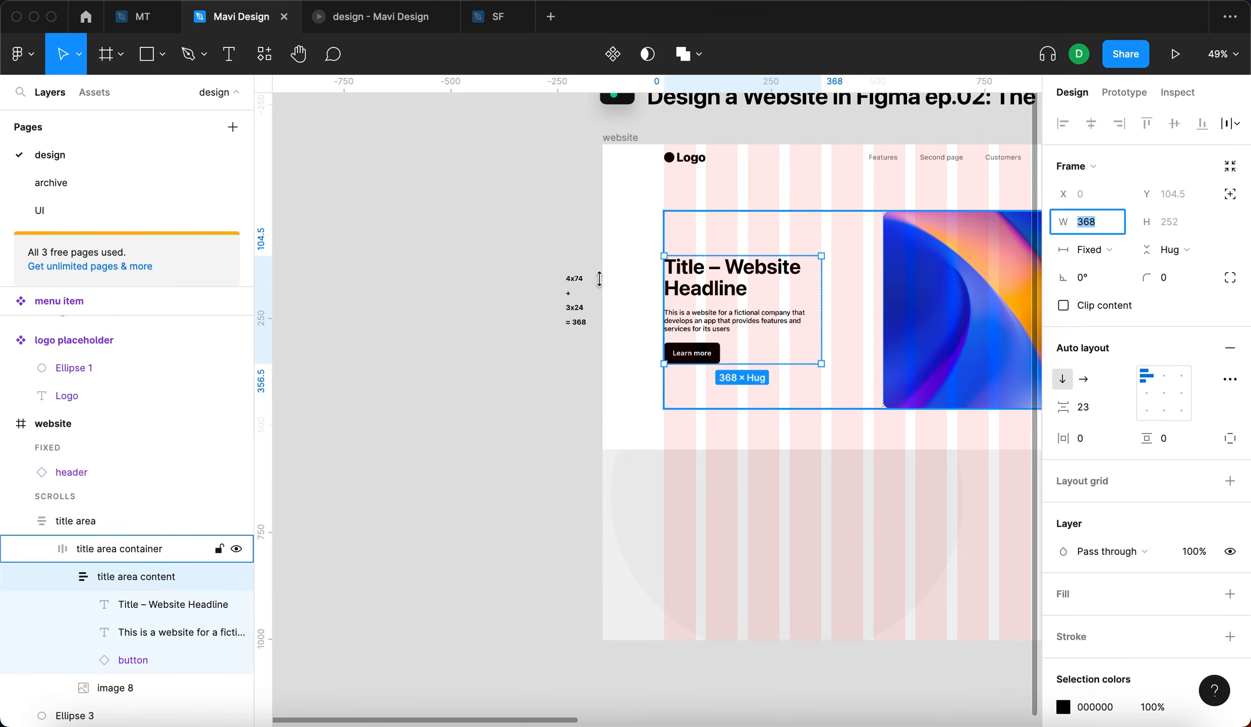
pyautogui.press('Escape')
# - Examine the title area container's spacing between the text content and the image
pyautogui.click(935, 271)
pyautogui.hscroll(5, 935, 271)
pyautogui.click(659, 246)
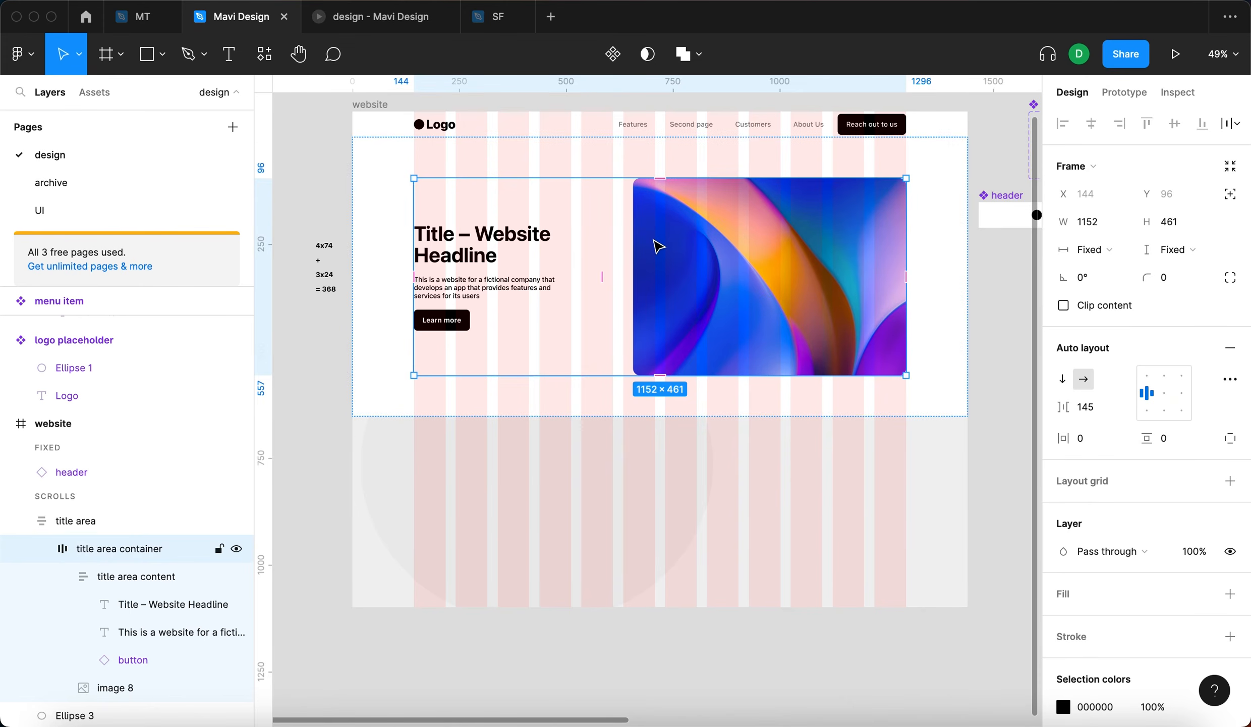
pyautogui.scroll(5, 659, 246)
pyautogui.hscroll(-3, 659, 246)
pyautogui.click(1049, 404)
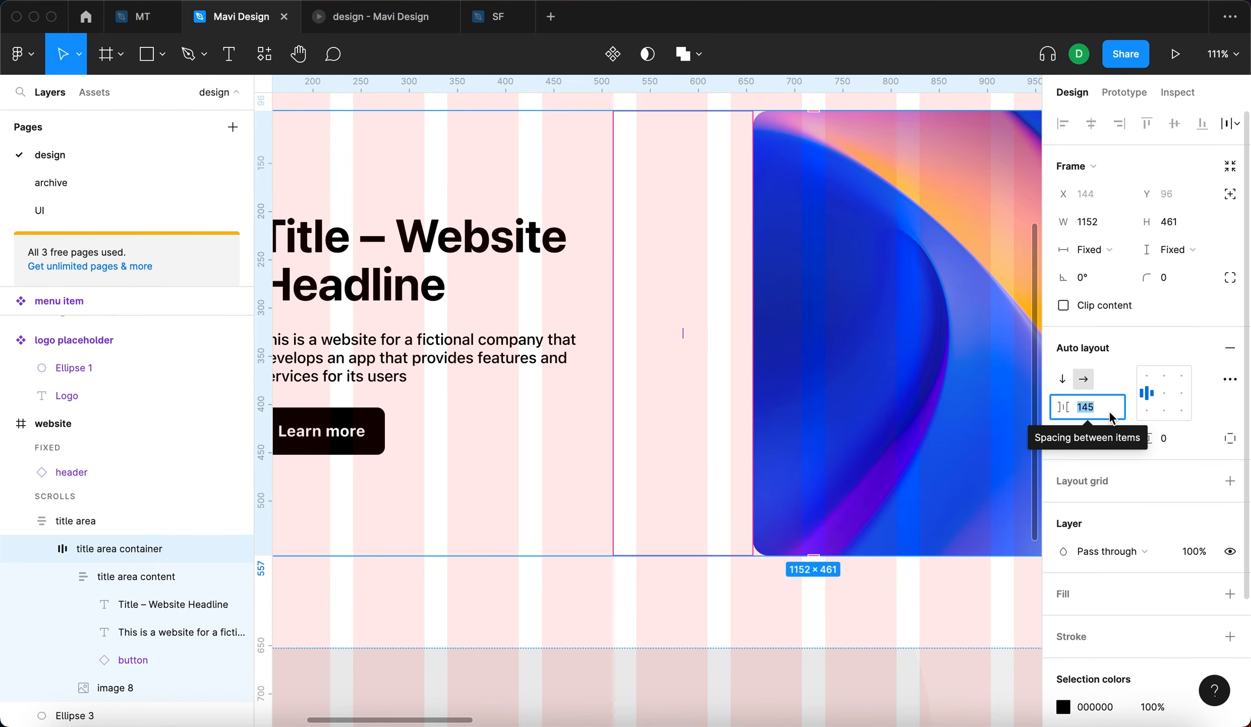
pyautogui.scroll(-3, 902, 436)
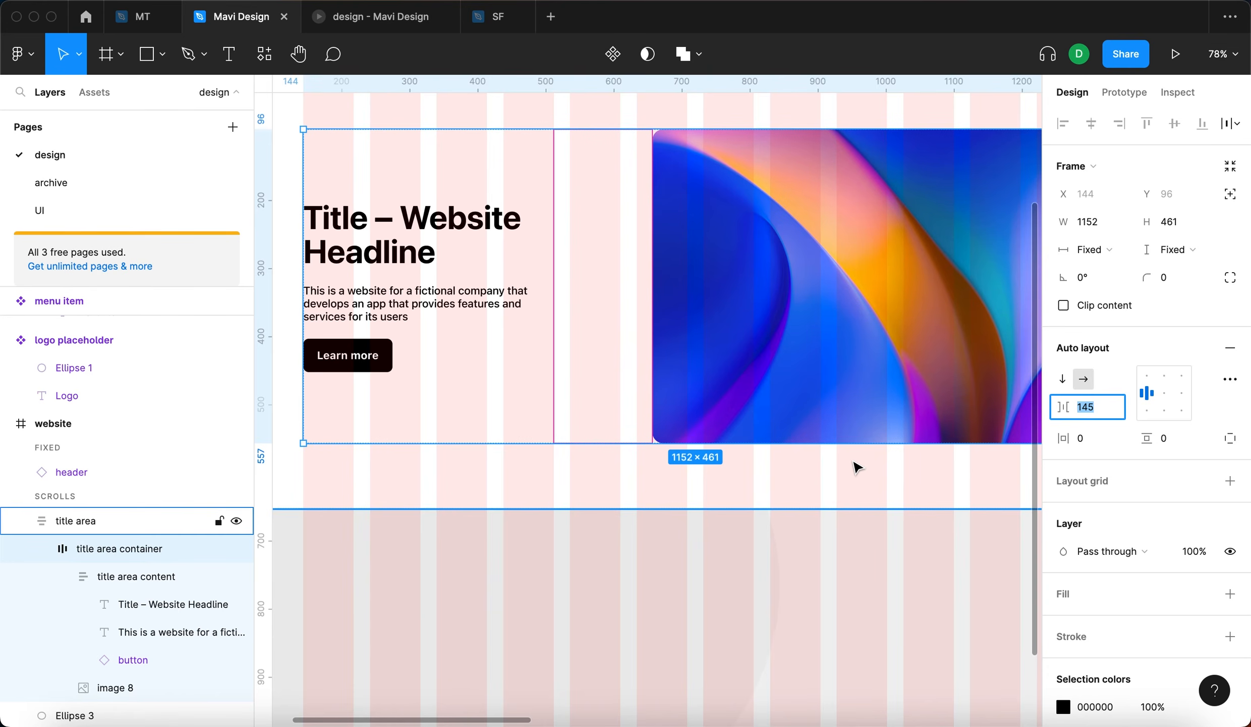
# - Check the vertical padding of the outer title area frame
pyautogui.click(844, 494)
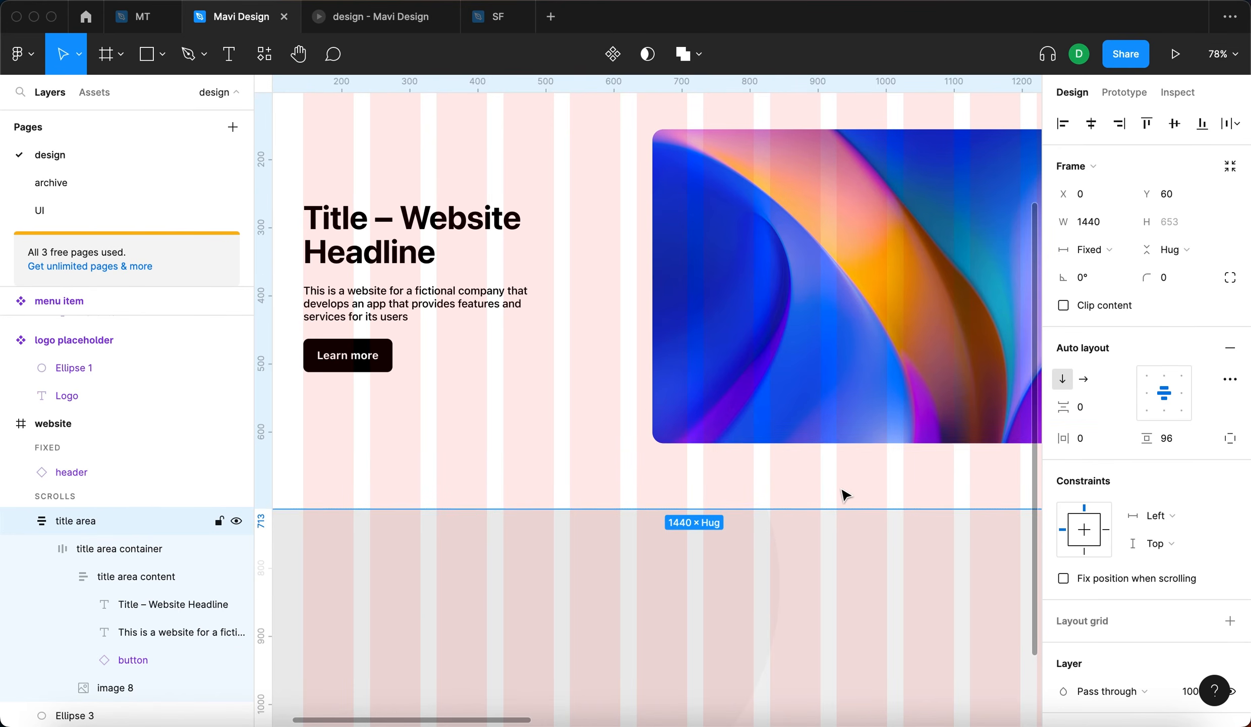
pyautogui.click(1156, 438)
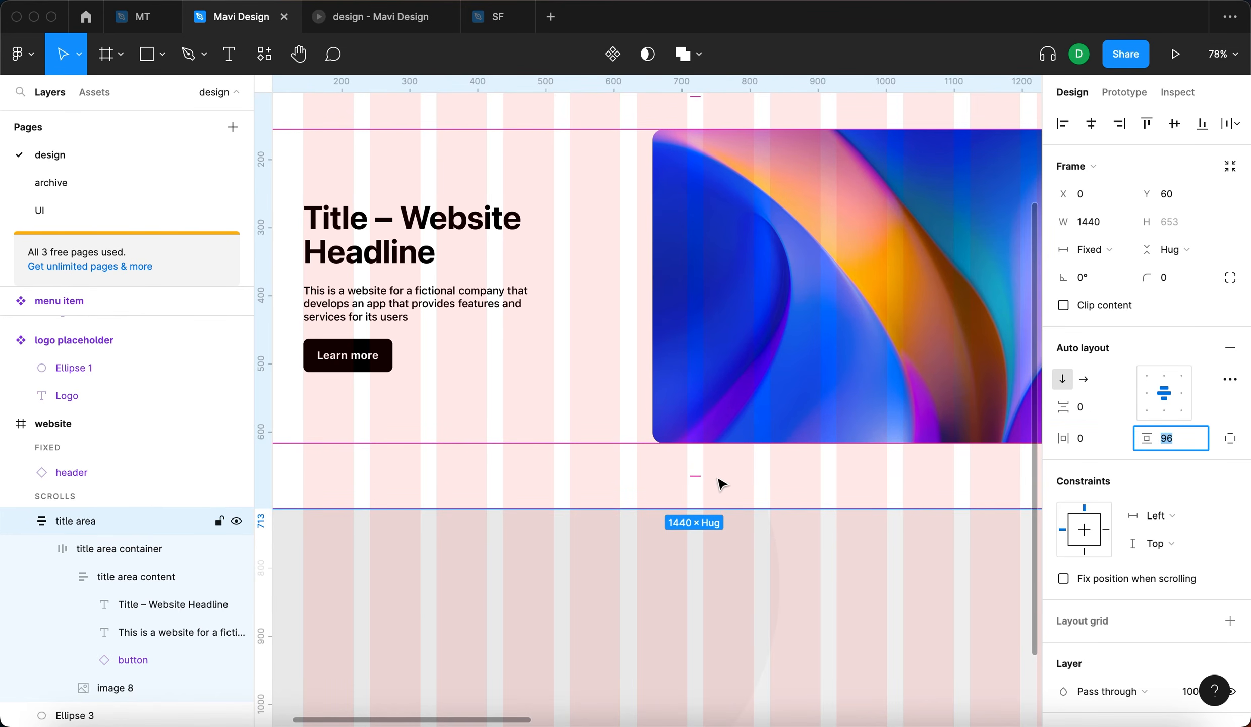
pyautogui.scroll(-3, 726, 503)
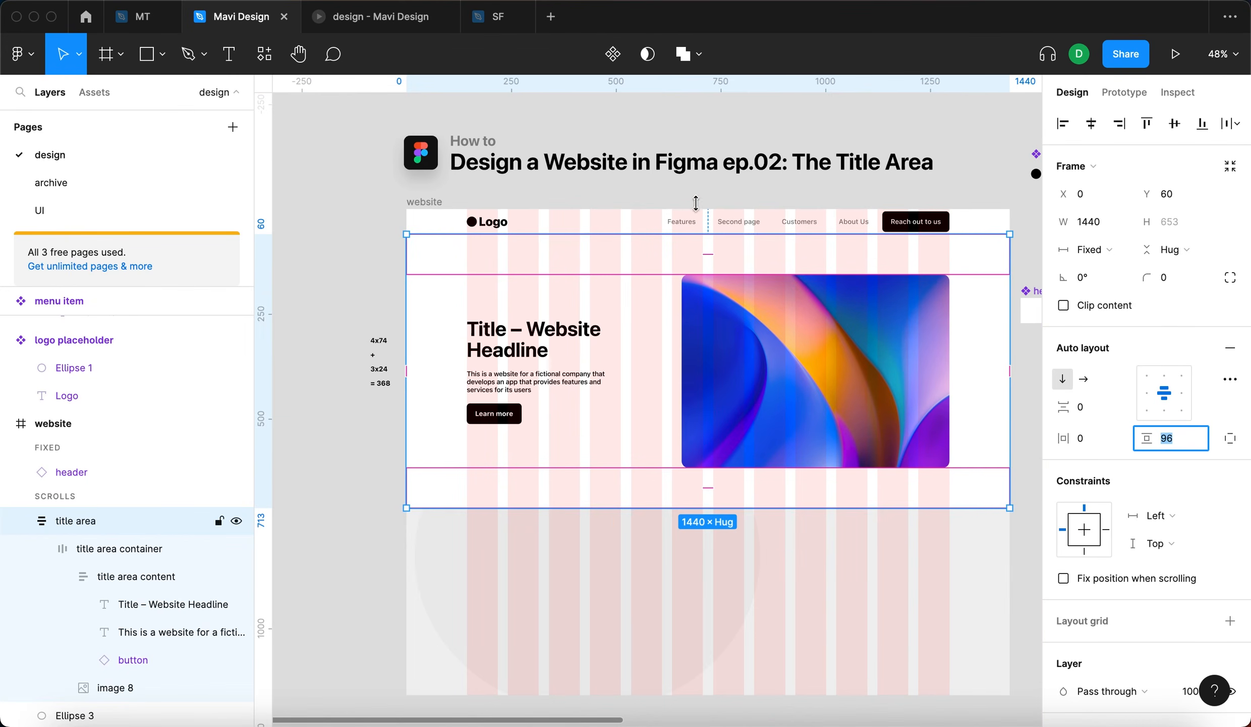
pyautogui.scroll(-4, 724, 382)
# - Set the title area container's spacing between the text content and the image to 96
pyautogui.click(777, 394)
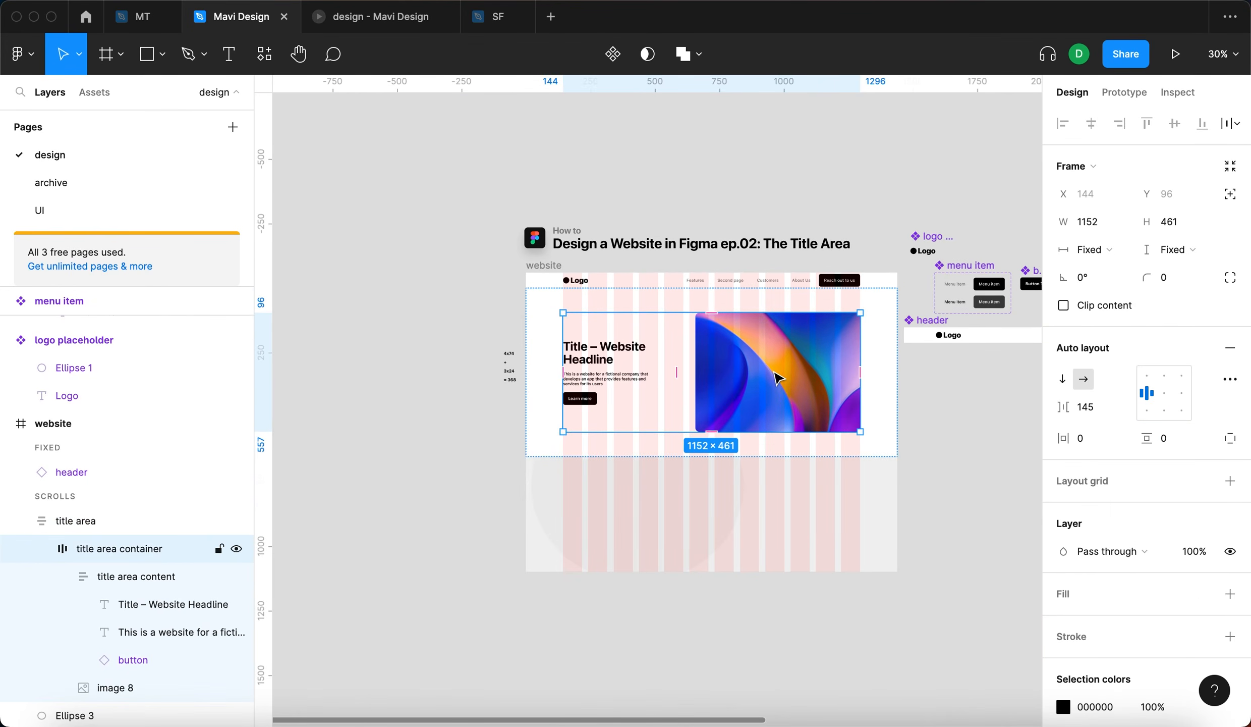
pyautogui.click(1110, 411)
pyautogui.write('9')
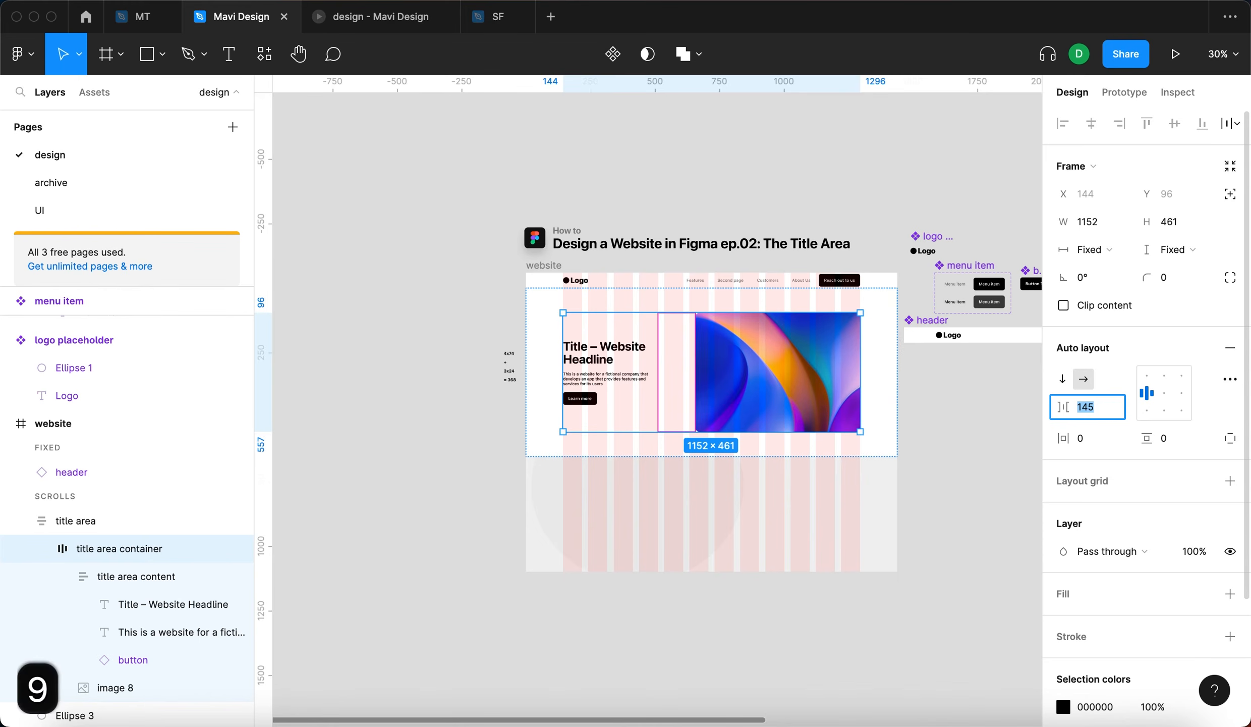
pyautogui.write('6')
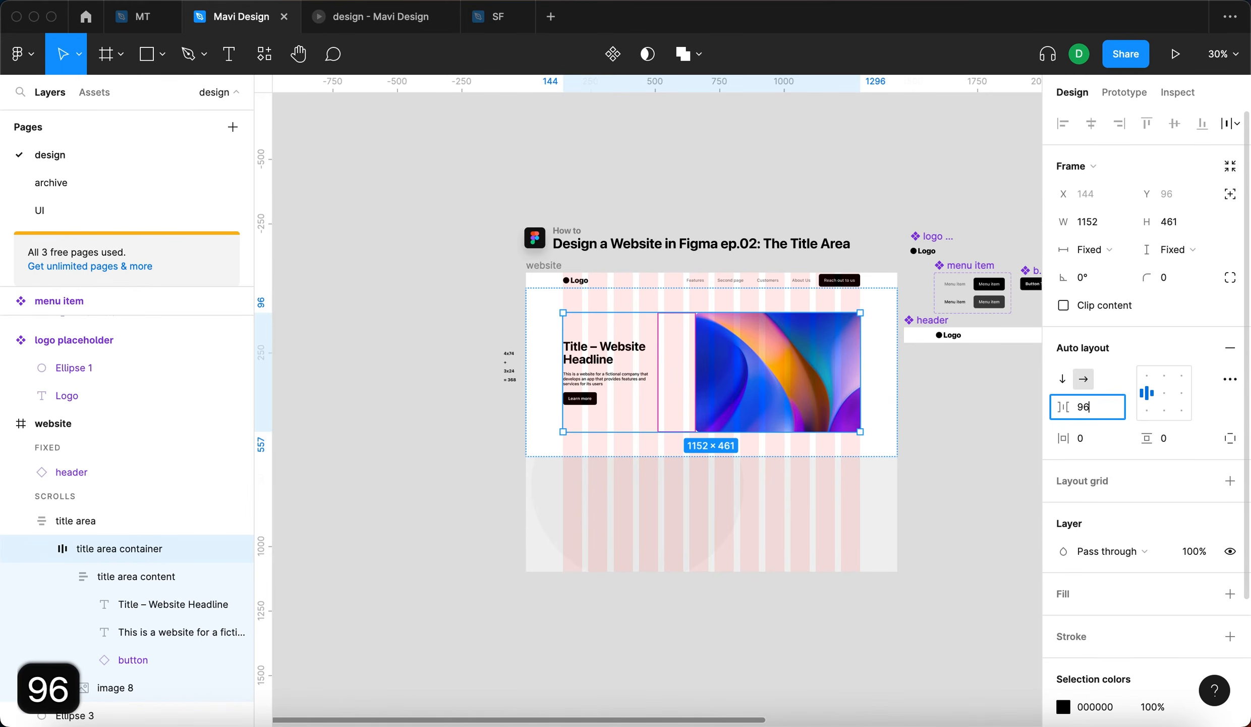
pyautogui.press('Return')
pyautogui.scroll(5, 669, 341)
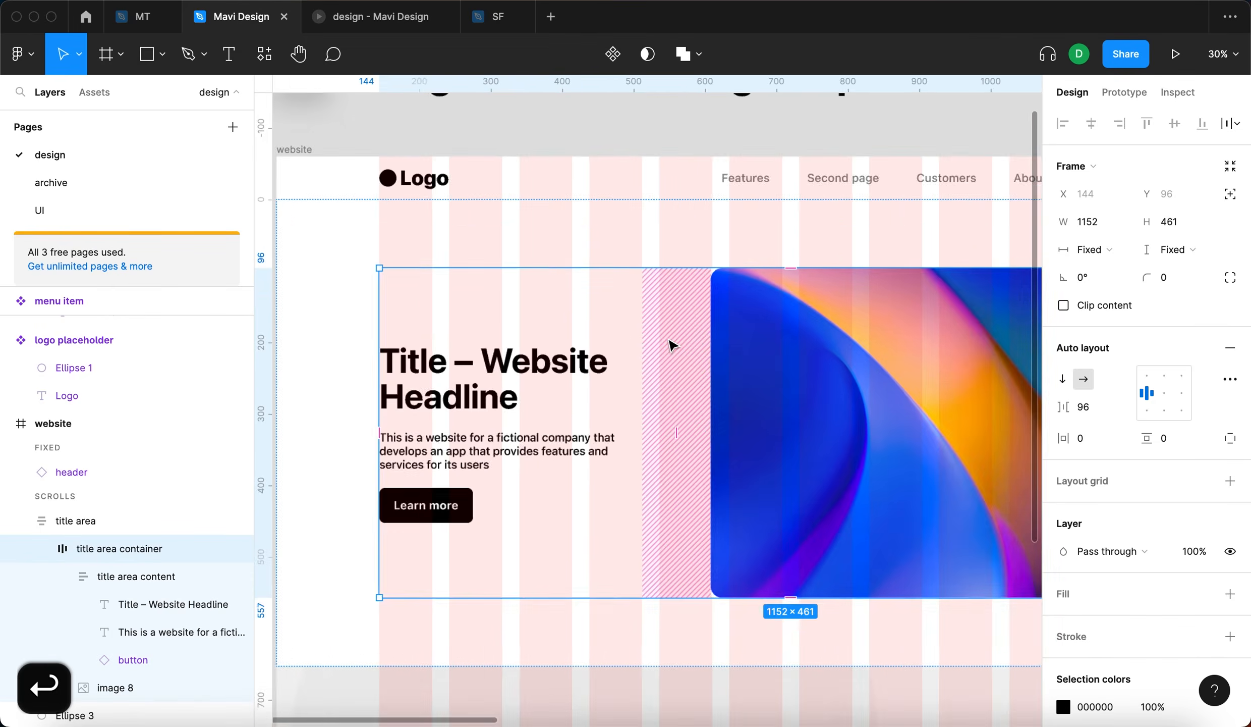
pyautogui.scroll(-5, 358, 243)
pyautogui.click(358, 243)
pyautogui.click(816, 405)
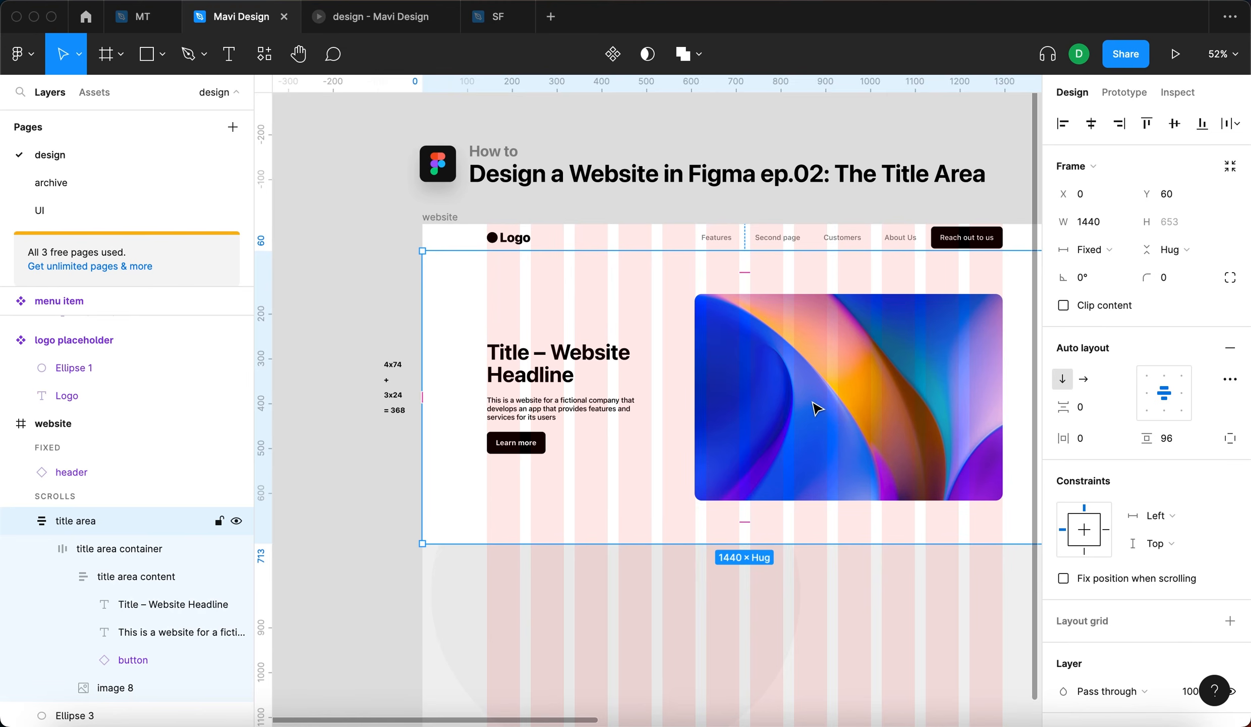
pyautogui.click(359, 243)
pyautogui.scroll(-2, 363, 240)
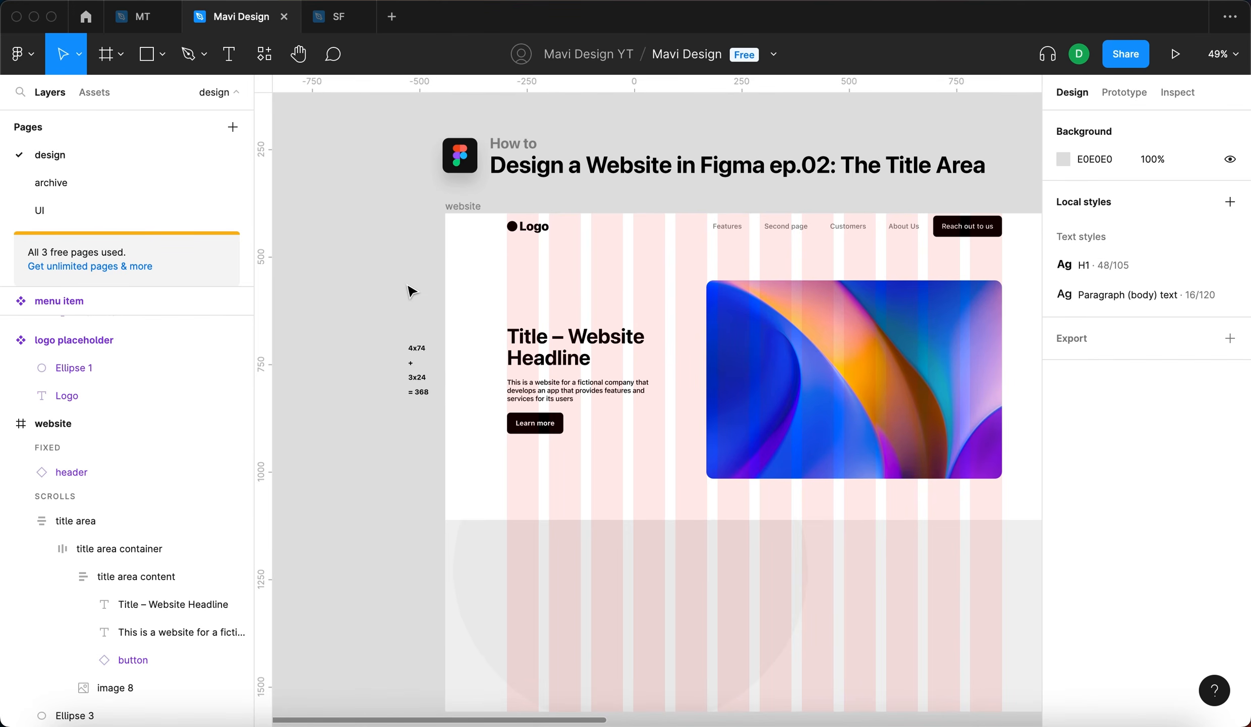
# - Select the website frame and open it as a prototype presentation
pyautogui.click(472, 207)
pyautogui.hscroll(1, 348, 246)
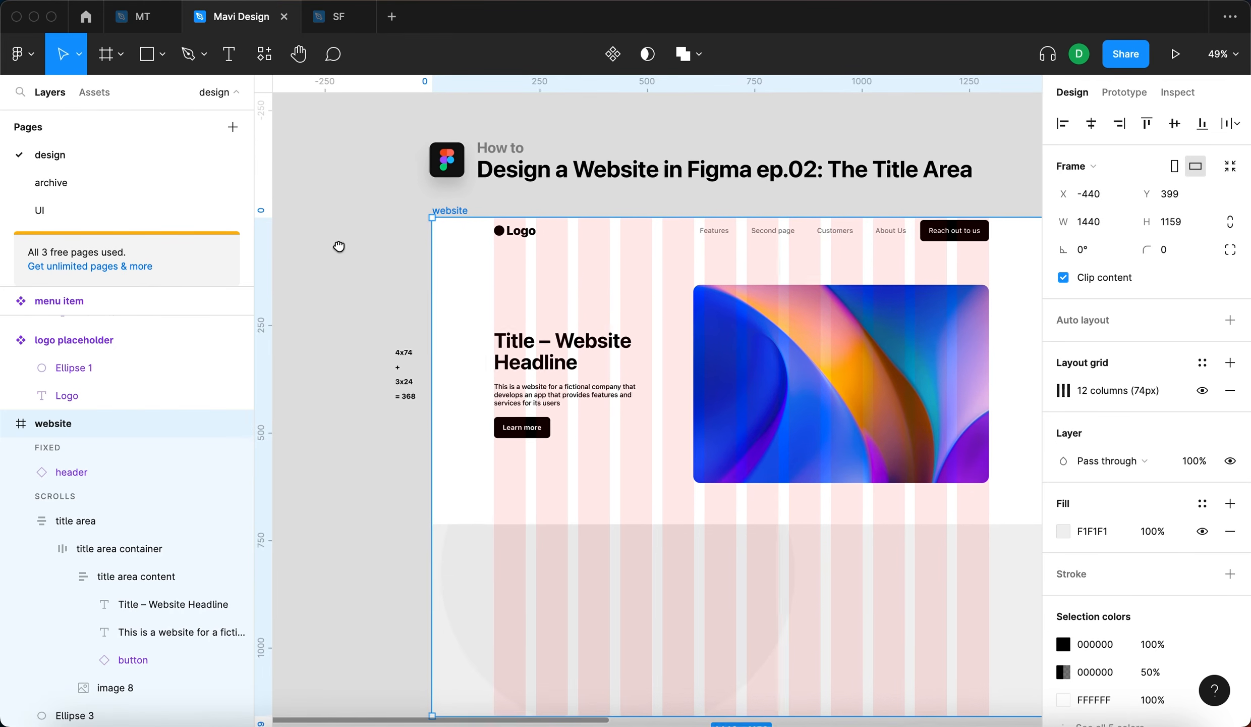
pyautogui.click(1170, 57)
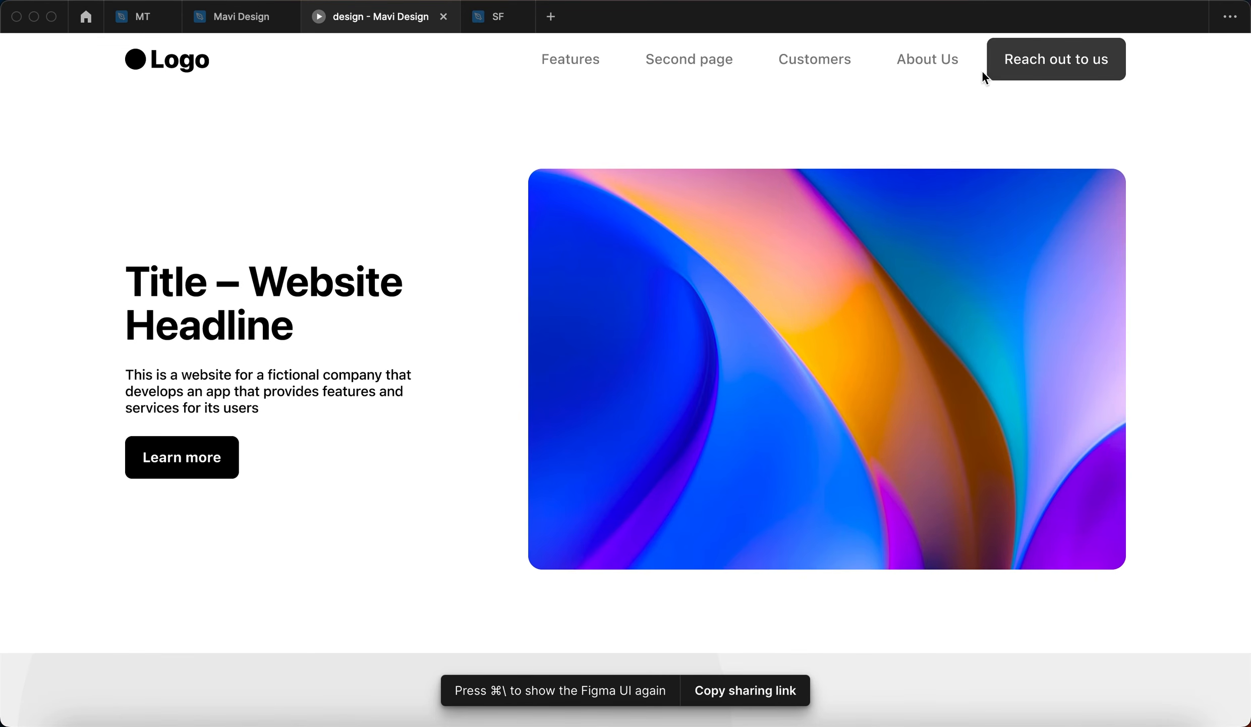
# - Scroll the prototype up and down to examine how the title area moves beneath the fixed header
pyautogui.scroll(-2, 454, 172)
pyautogui.scroll(-5, 447, 189)
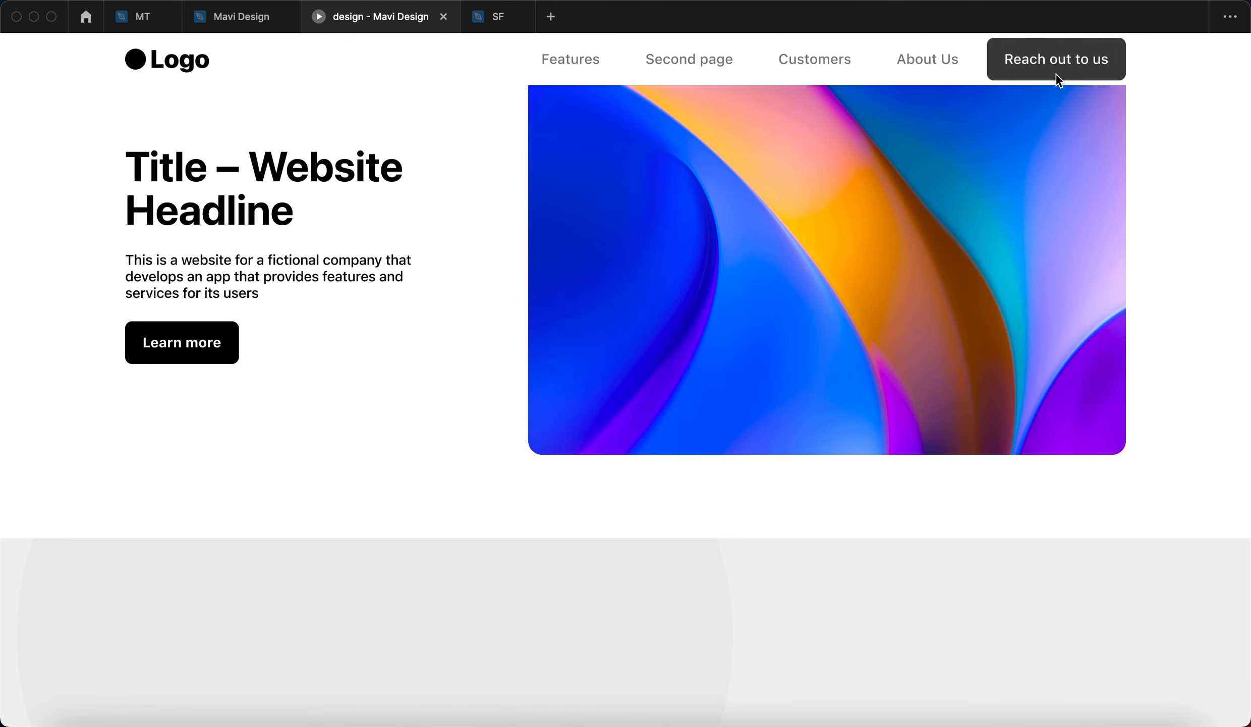
pyautogui.scroll(-6, 422, 149)
pyautogui.scroll(-3, 415, 150)
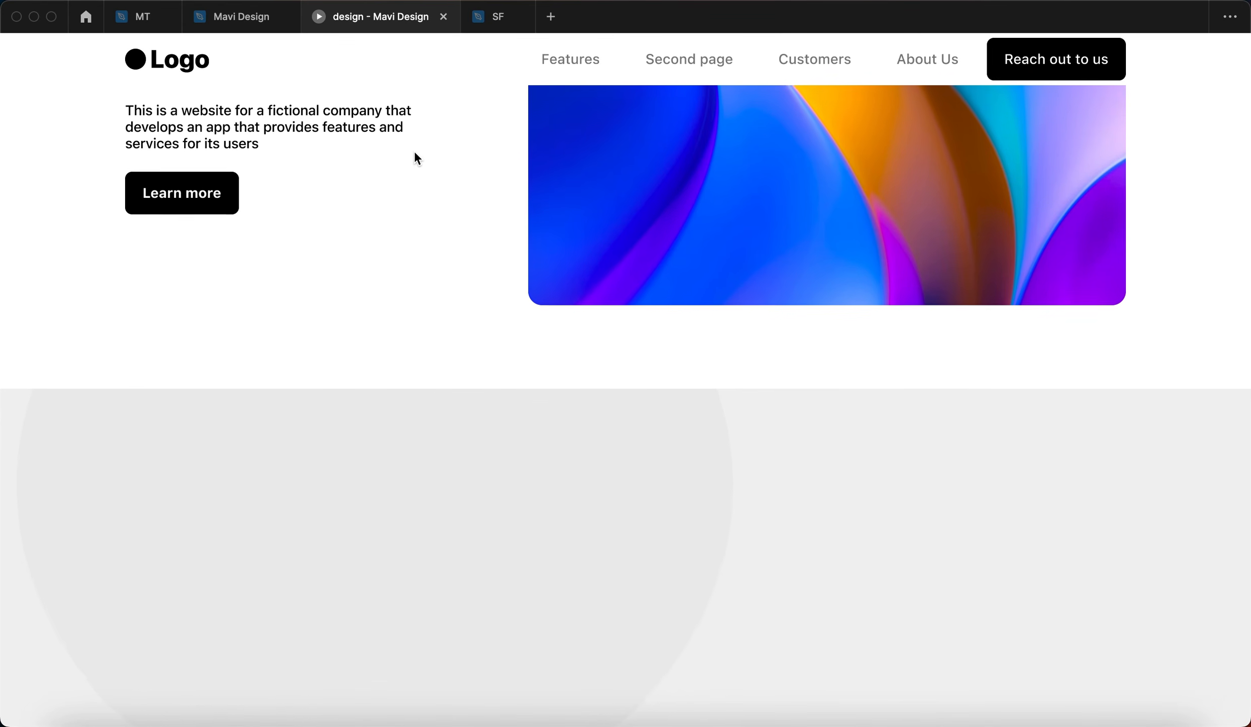
pyautogui.scroll(15, 415, 150)
pyautogui.scroll(-20, 413, 152)
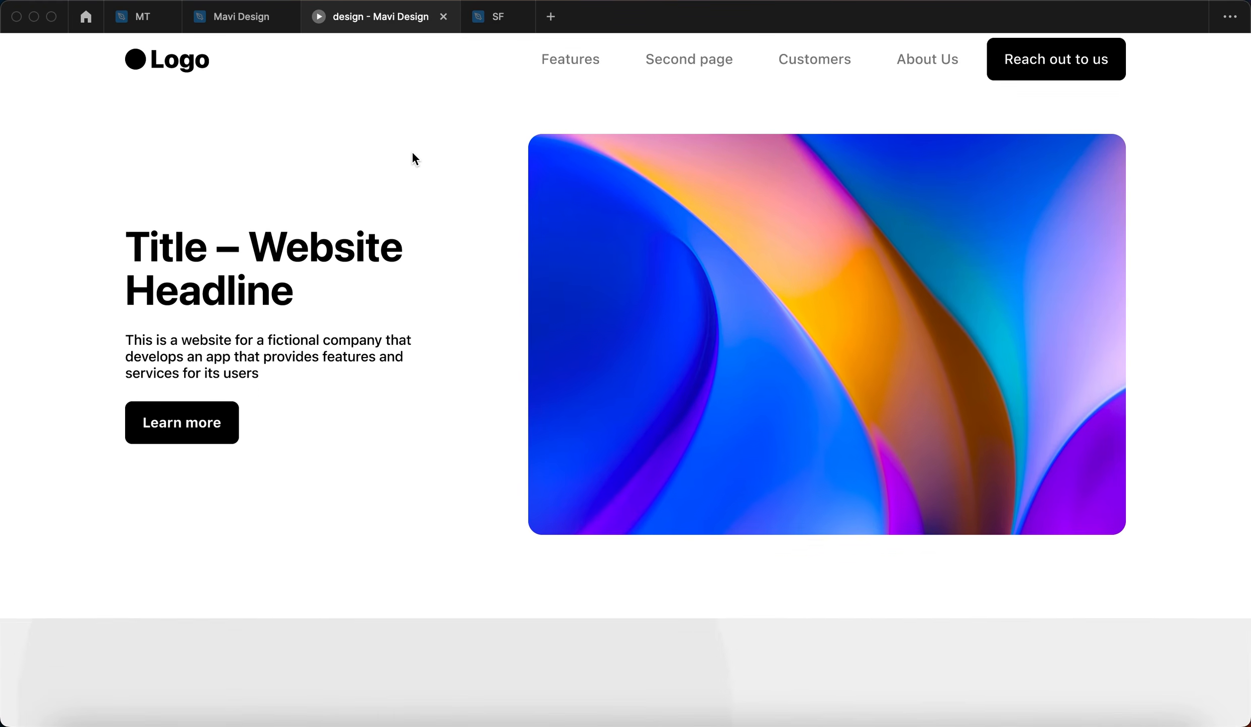
pyautogui.scroll(9, 559, 587)
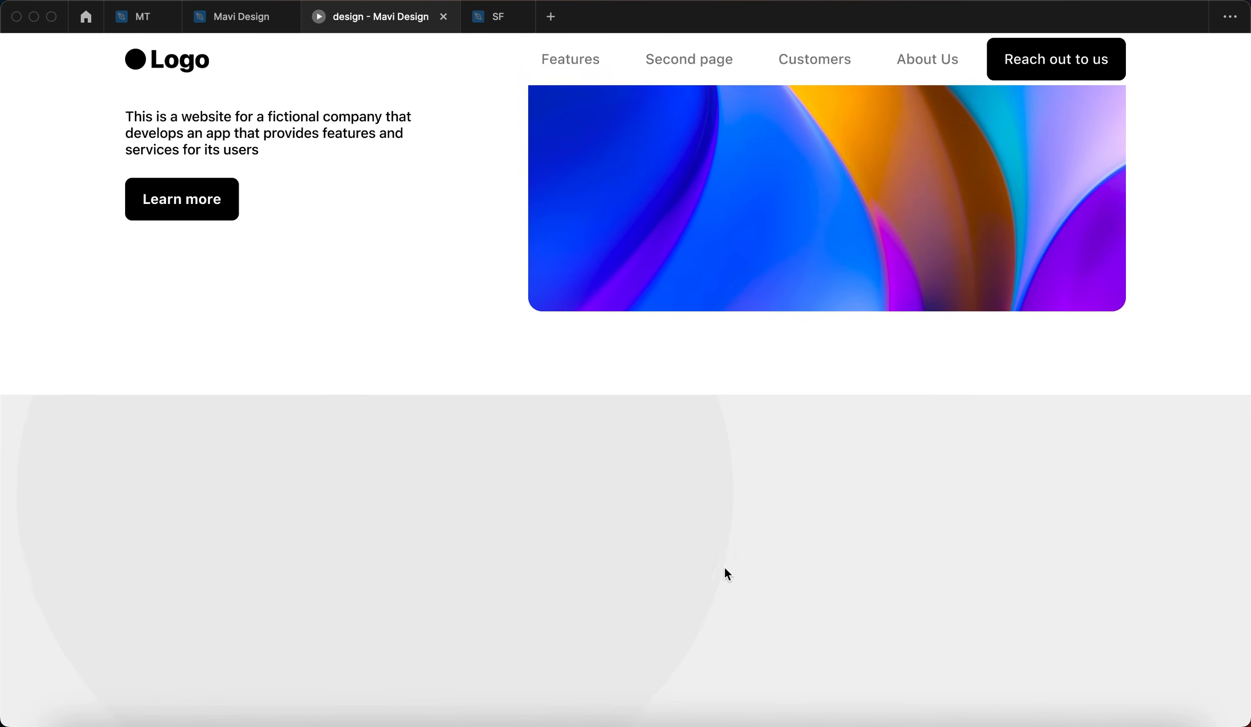
pyautogui.scroll(13, 800, 563)
pyautogui.scroll(-20, 567, 442)
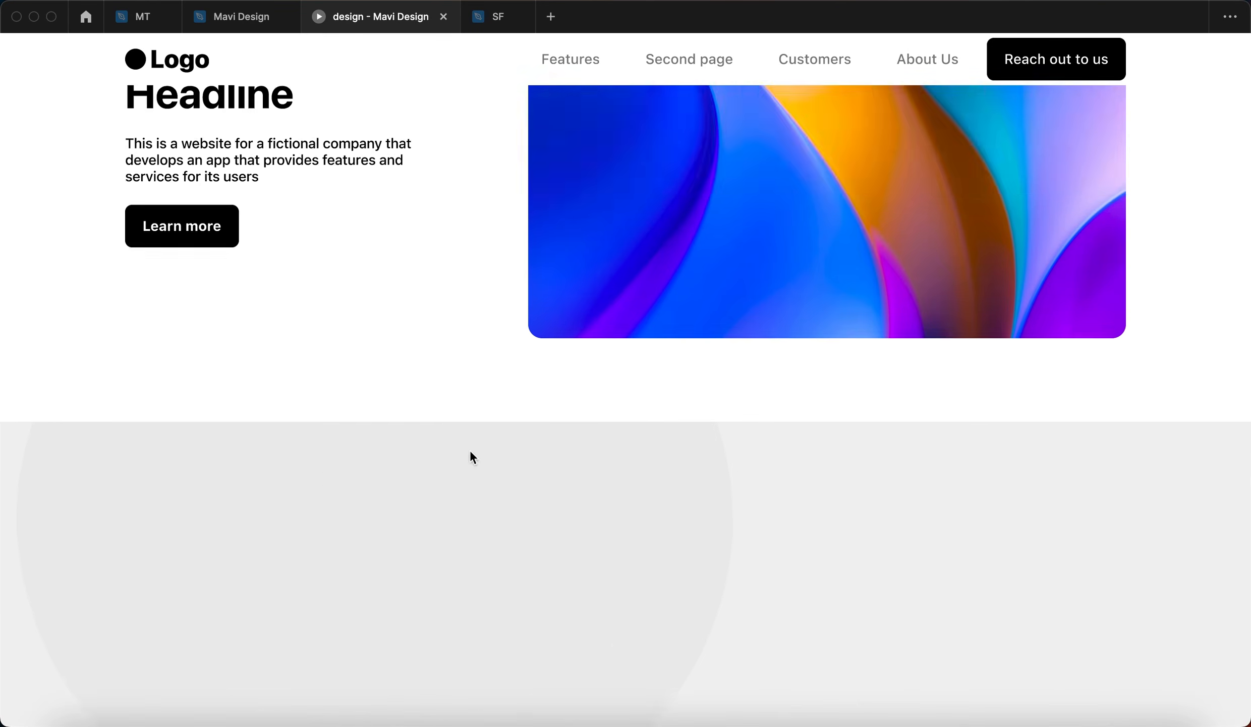
# - Examine the gap between the fixed header and the title area at the start of the prototype page
pyautogui.scroll(20, 918, 365)
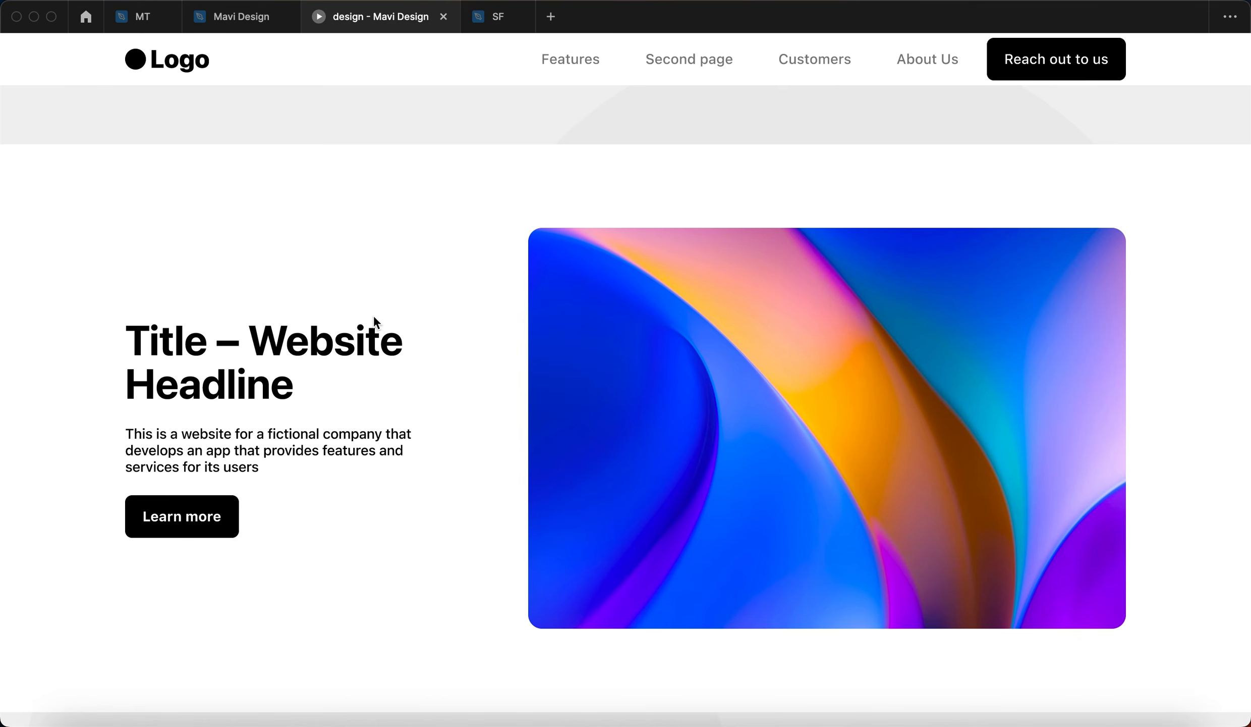
pyautogui.scroll(-7, 374, 313)
pyautogui.scroll(5, 364, 354)
pyautogui.scroll(4, 434, 318)
# - Return to the design file and align the title area with the upper edge of the website frame at Y 0
pyautogui.click(212, 15)
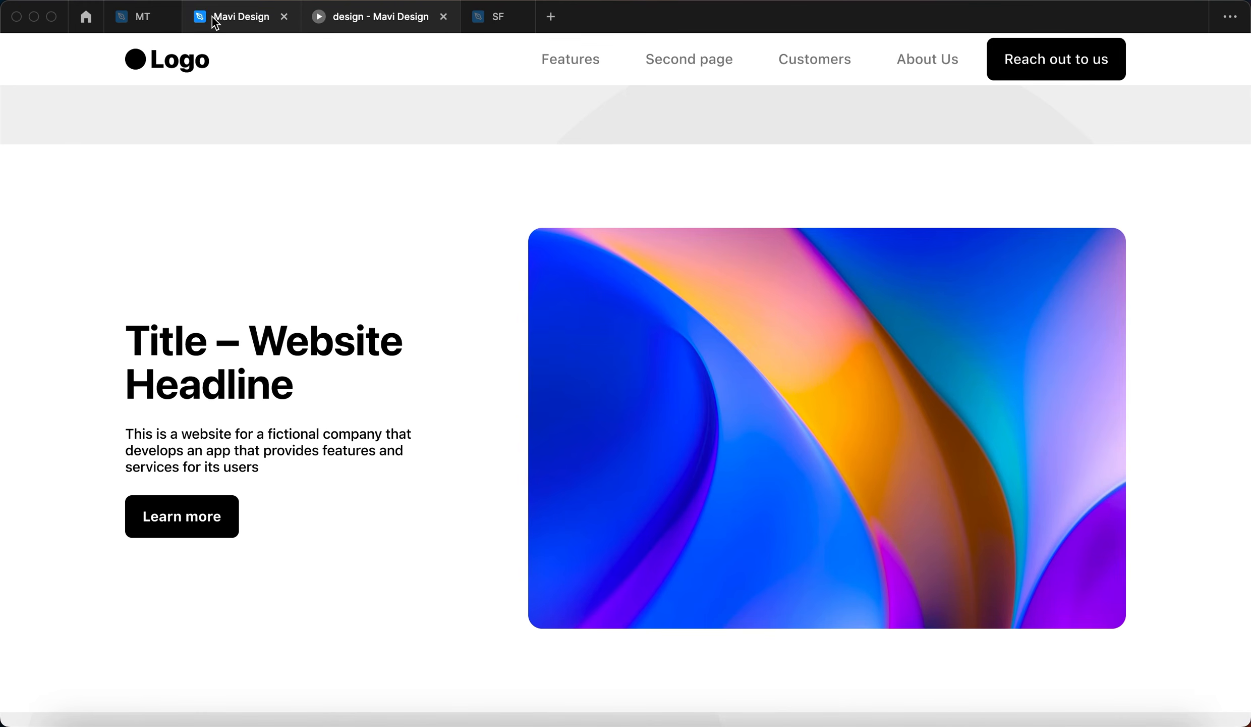
pyautogui.click(571, 385)
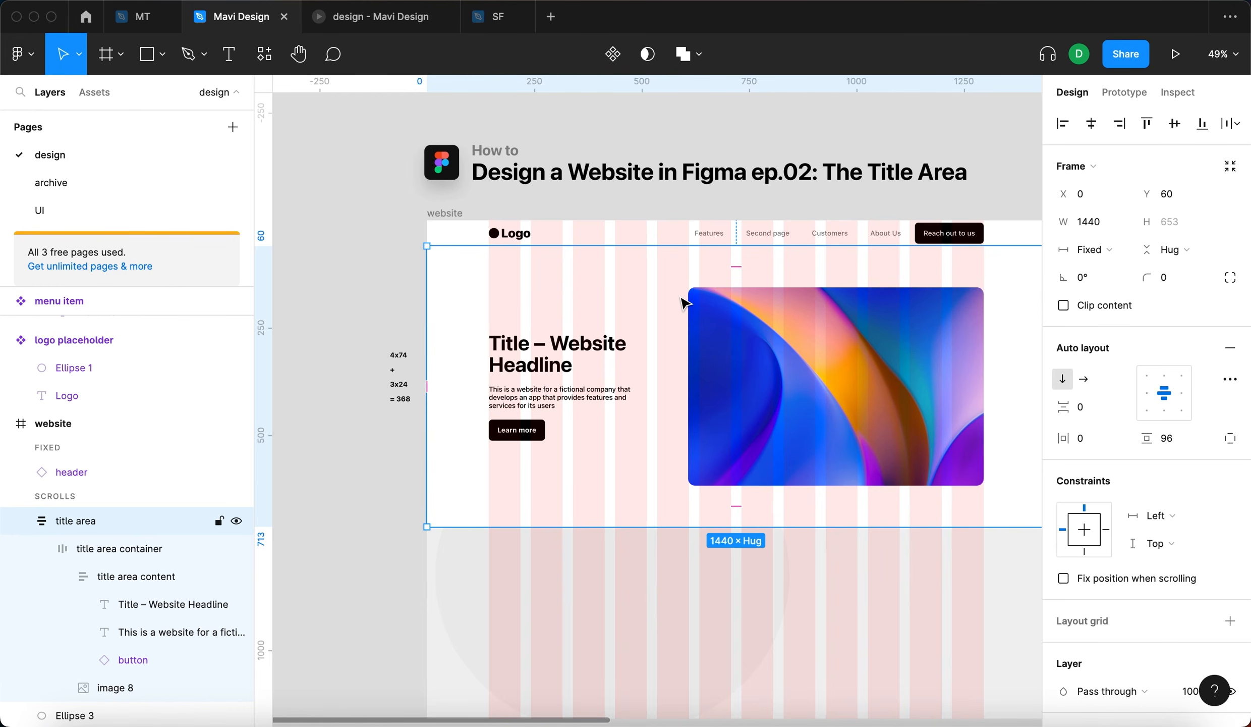
pyautogui.scroll(5, 691, 282)
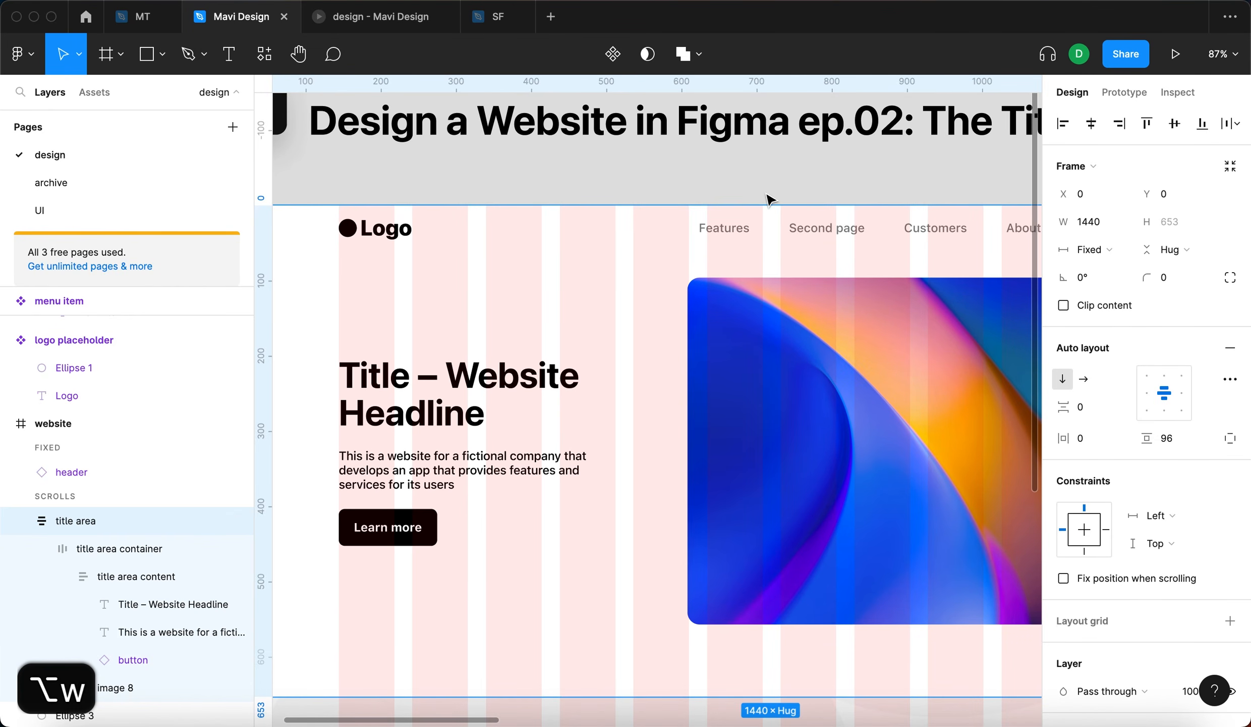
pyautogui.click(781, 185)
pyautogui.click(609, 322)
pyautogui.hscroll(-5, 478, 287)
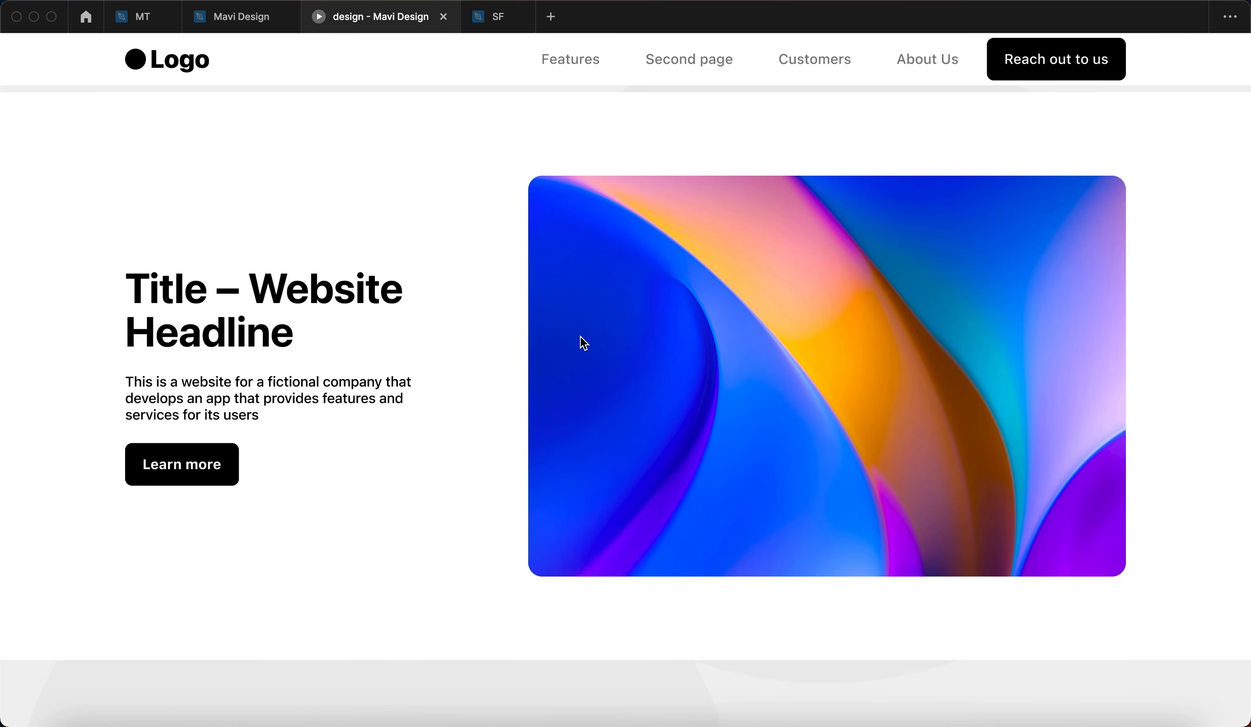
# - Restart the prototype and scroll through it to check how the header overlaps the title area
pyautogui.scroll(-5, 581, 336)
pyautogui.press('r')
pyautogui.press('r')
pyautogui.click(340, 197)
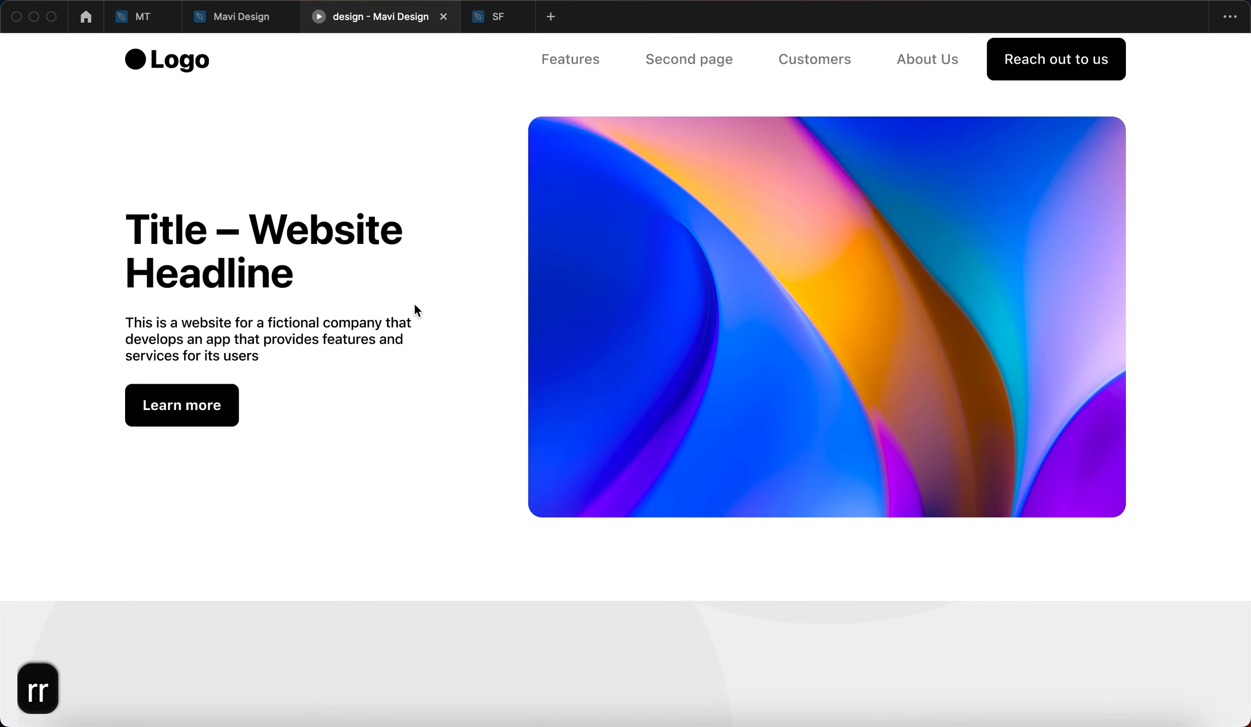
pyautogui.scroll(-5, 415, 306)
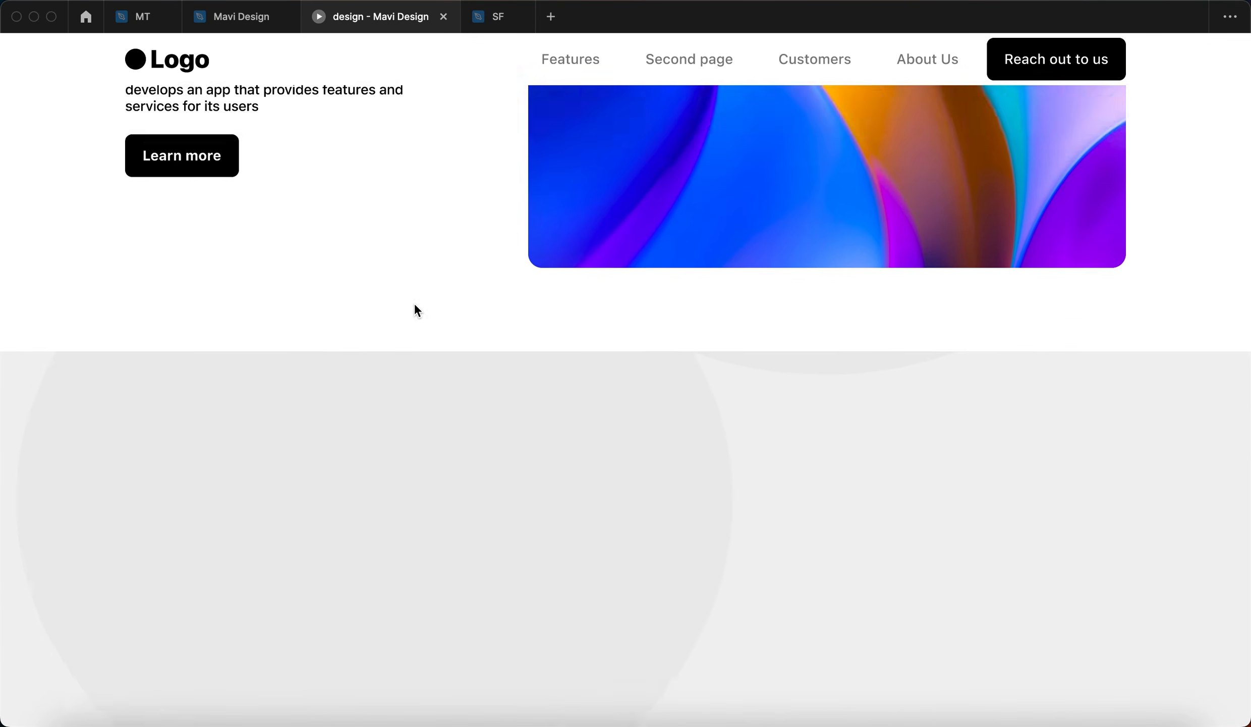
pyautogui.scroll(6, 414, 306)
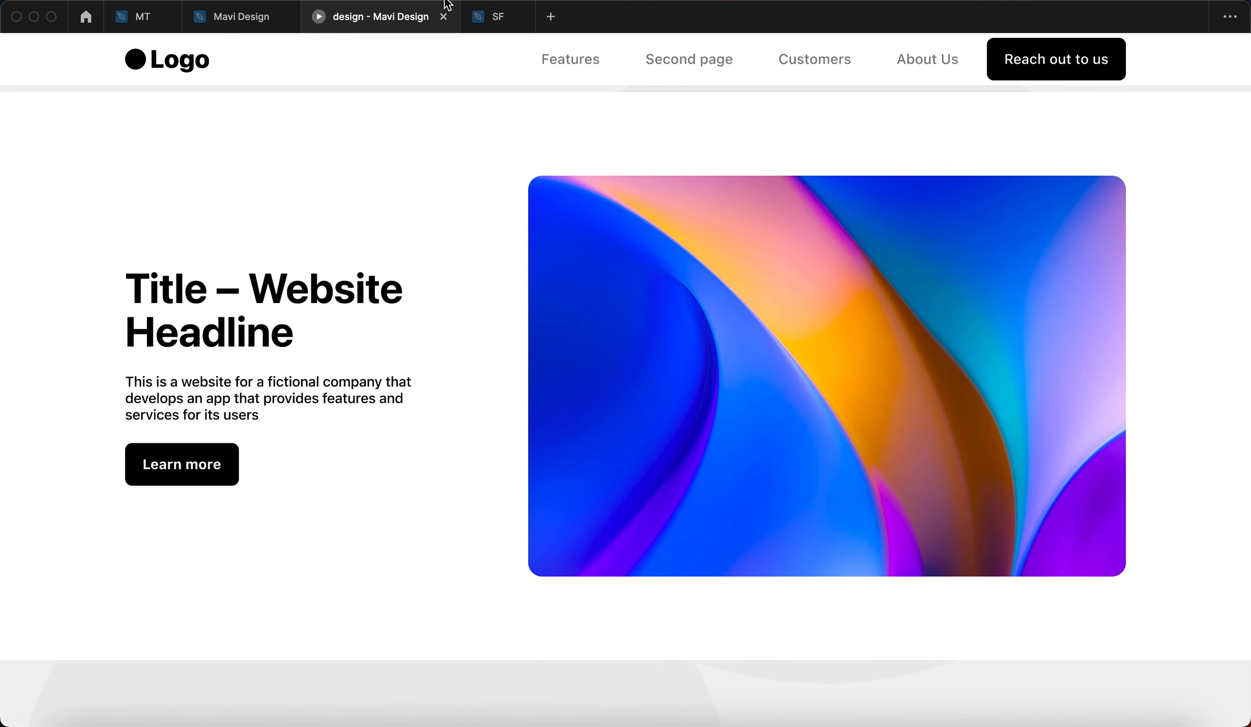
# - Close the current prototype and present the website design again in a new presentation
pyautogui.click(444, 17)
pyautogui.click(238, 20)
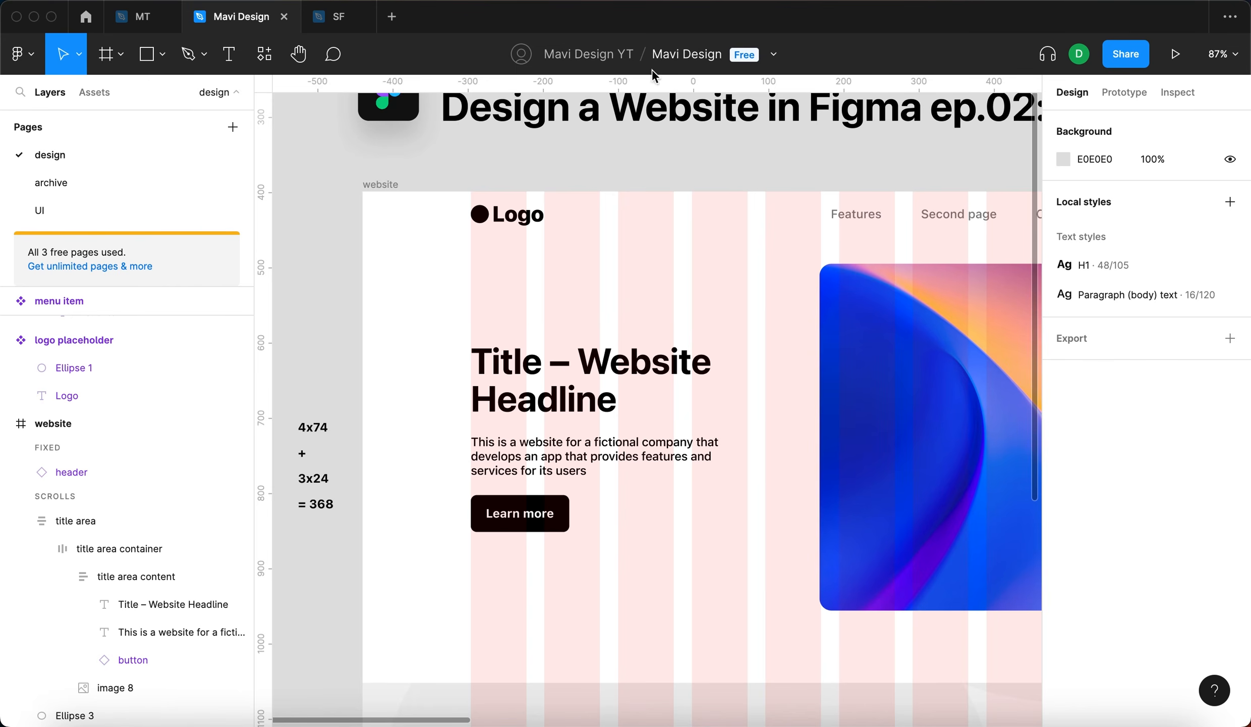
pyautogui.click(1175, 54)
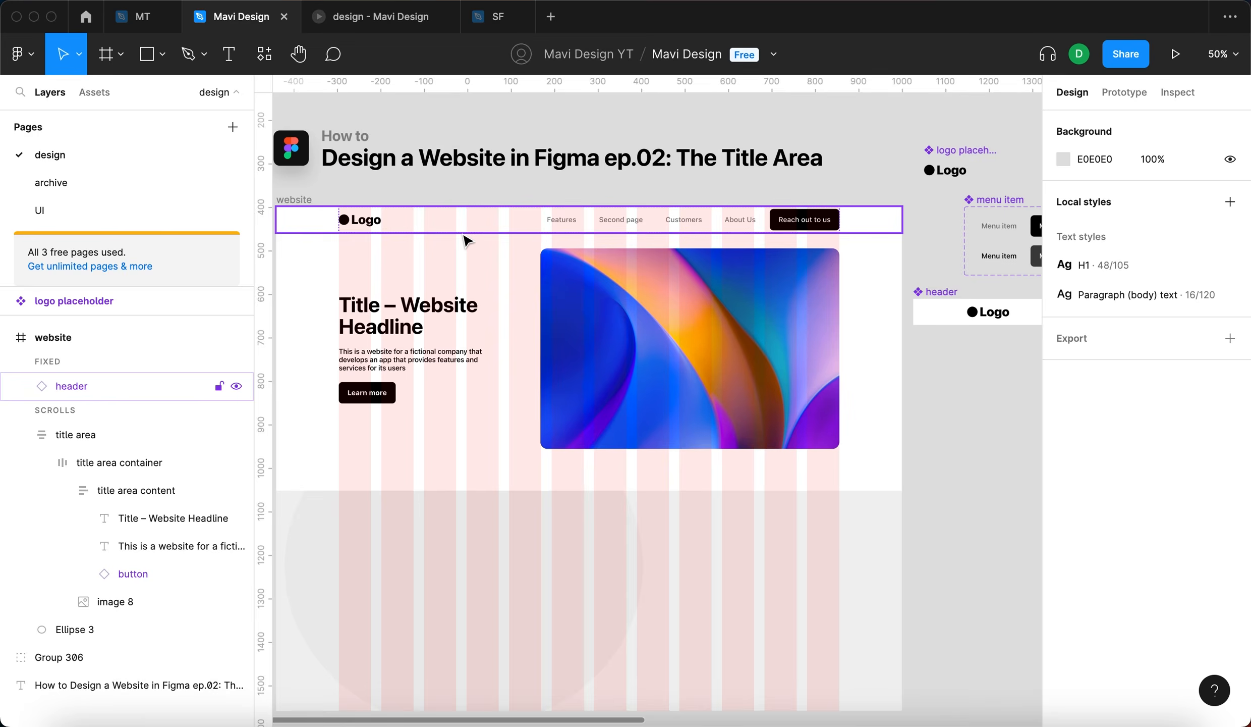
# - Try undoing and redoing the latest design changes, checking the title area in the presentation
pyautogui.press('super+z')
pyautogui.press('super+z')
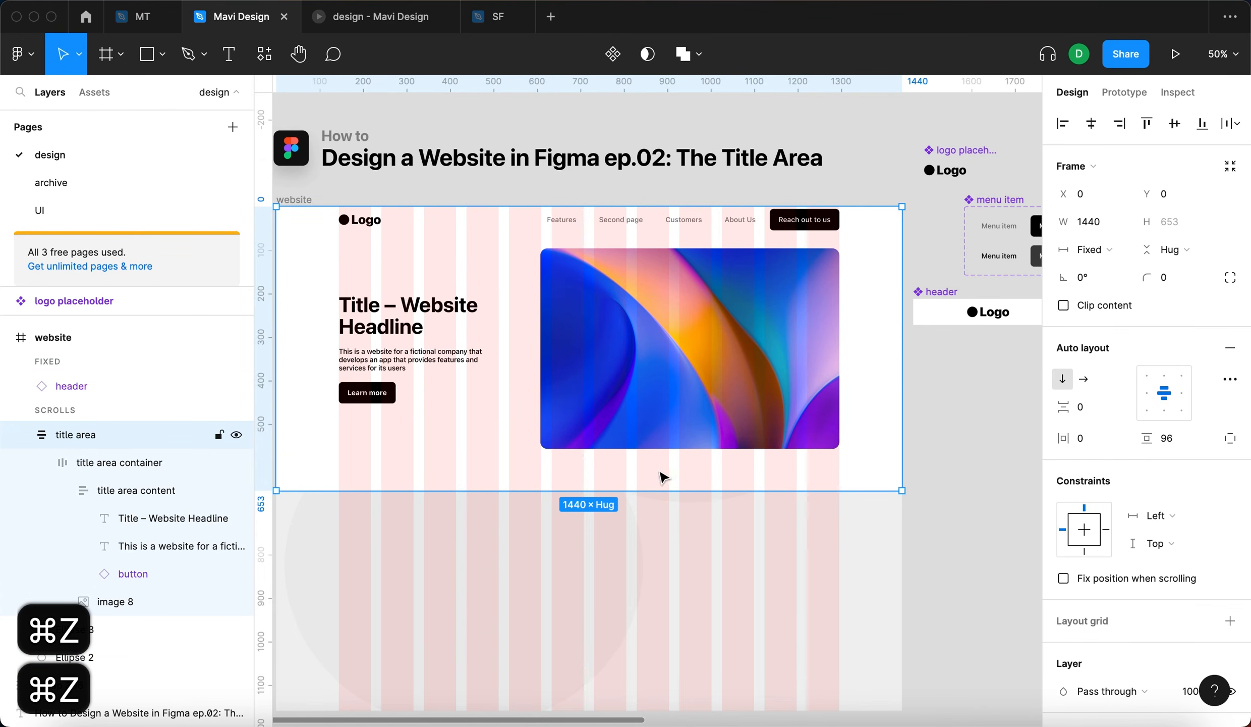
pyautogui.press('shift+super+z')
pyautogui.click(355, 20)
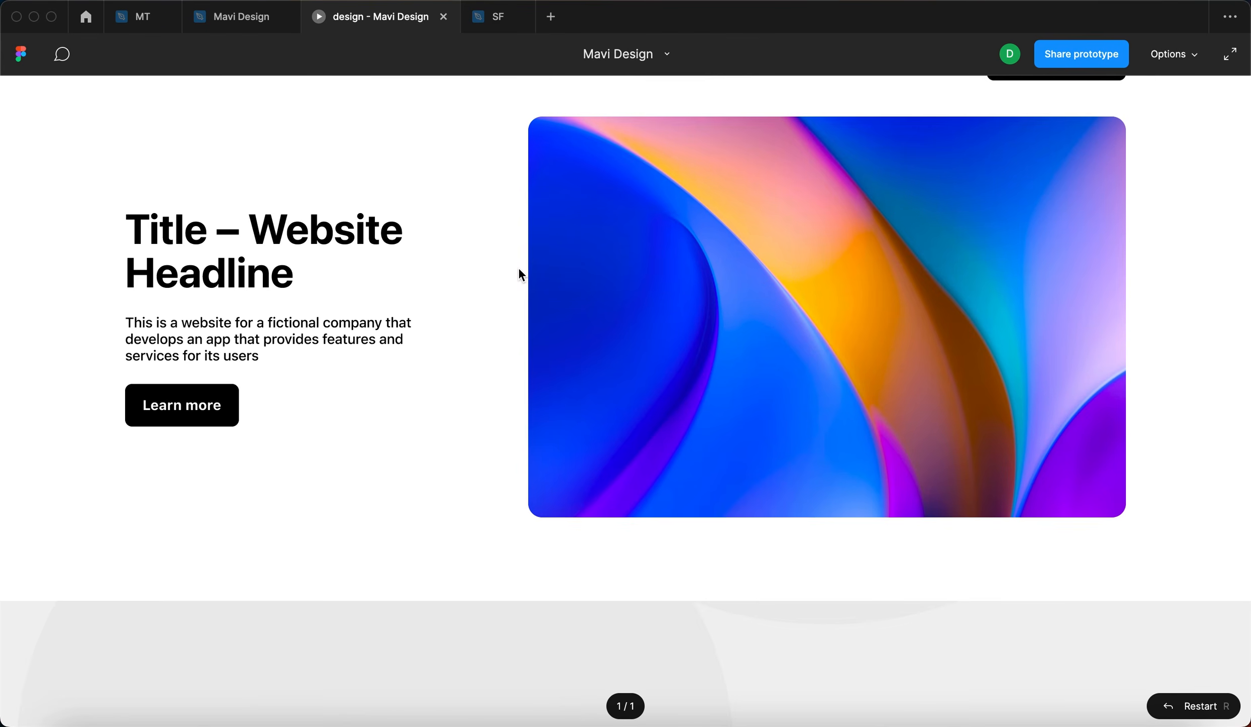
# - Return to the design file and delete the large ellipse (Ellipse 2) behind the title area
pyautogui.click(237, 18)
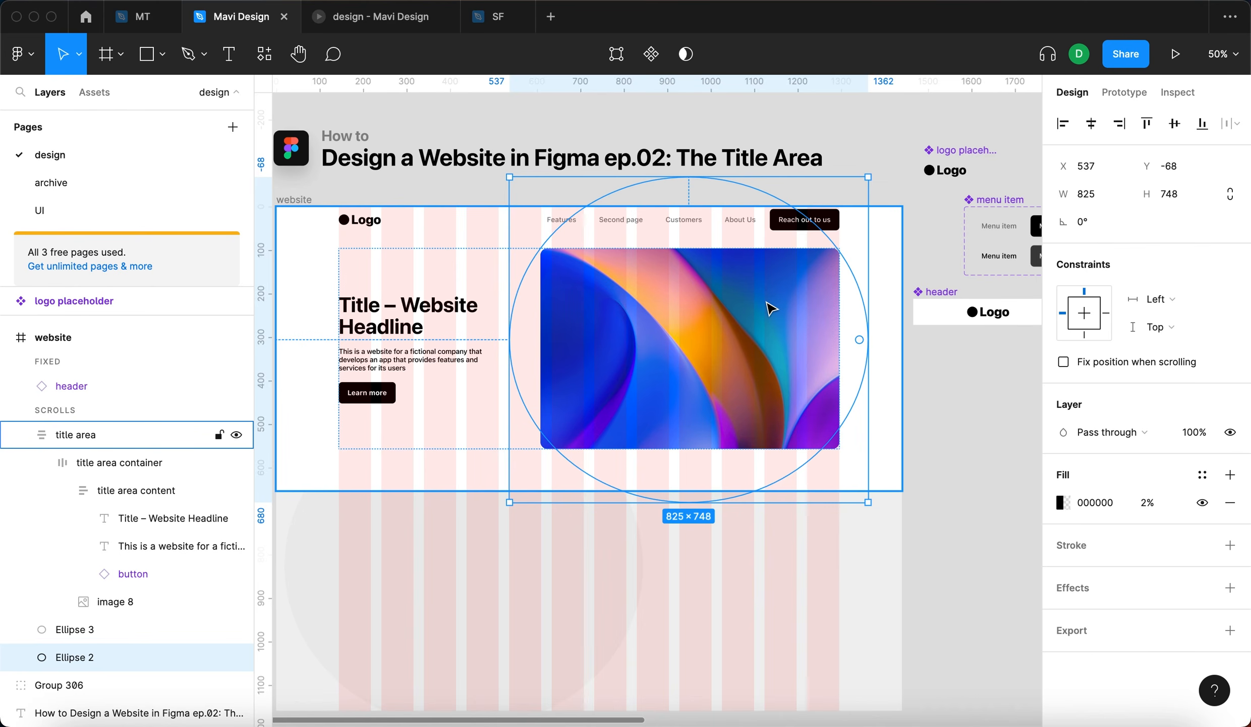
pyautogui.press('BackSpace')
# - Move the title area down to Y 60 so it starts directly below the header, and view it in the prototype
pyautogui.click(457, 263)
pyautogui.moveTo(456, 262); pyautogui.dragTo(458, 292)
pyautogui.scroll(5, 457, 292)
pyautogui.moveTo(453, 241); pyautogui.dragTo(454, 232)
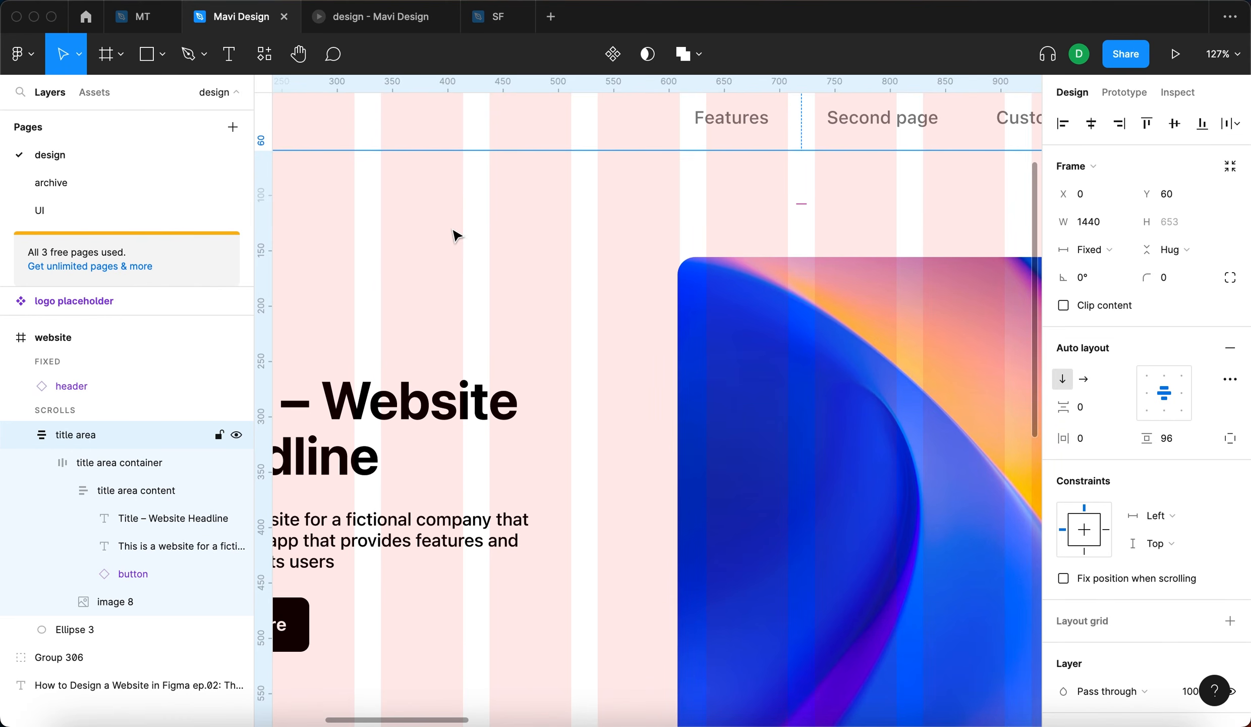
pyautogui.click(358, 18)
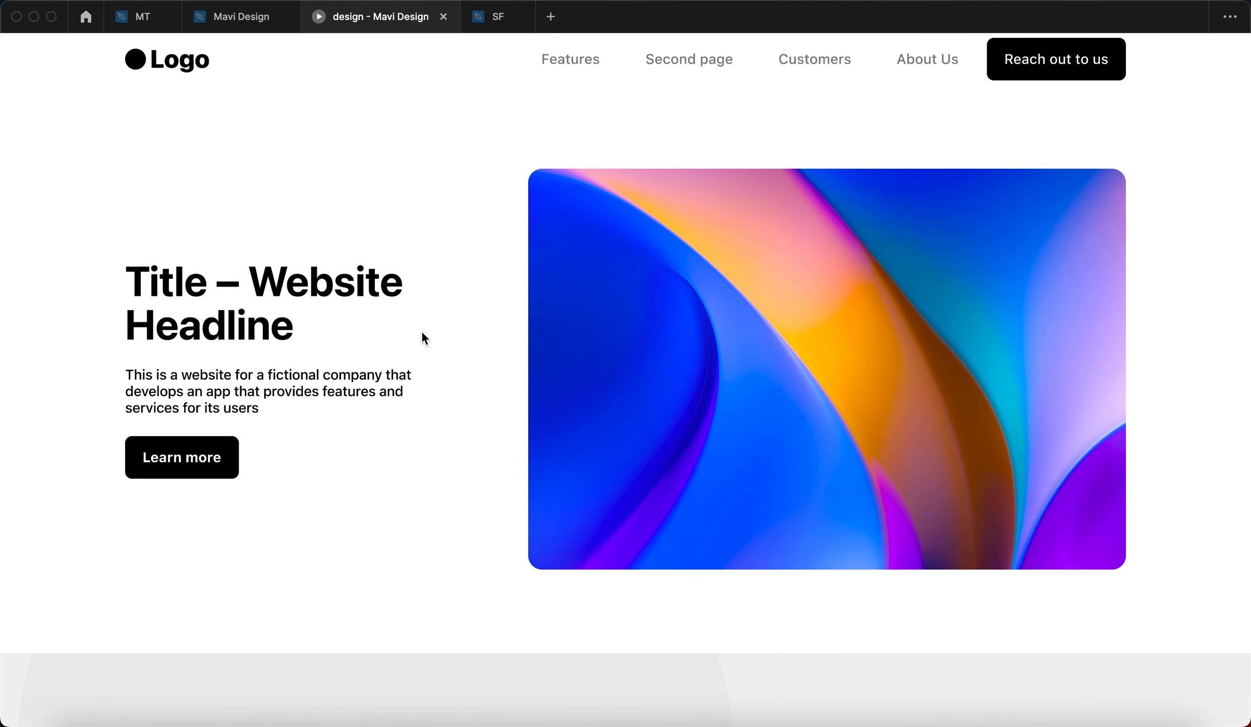
# - Review the whole website frame in the design file and scroll the prototype to check the title area's position below the header
pyautogui.click(236, 23)
pyautogui.scroll(-5, 798, 303)
pyautogui.click(545, 273)
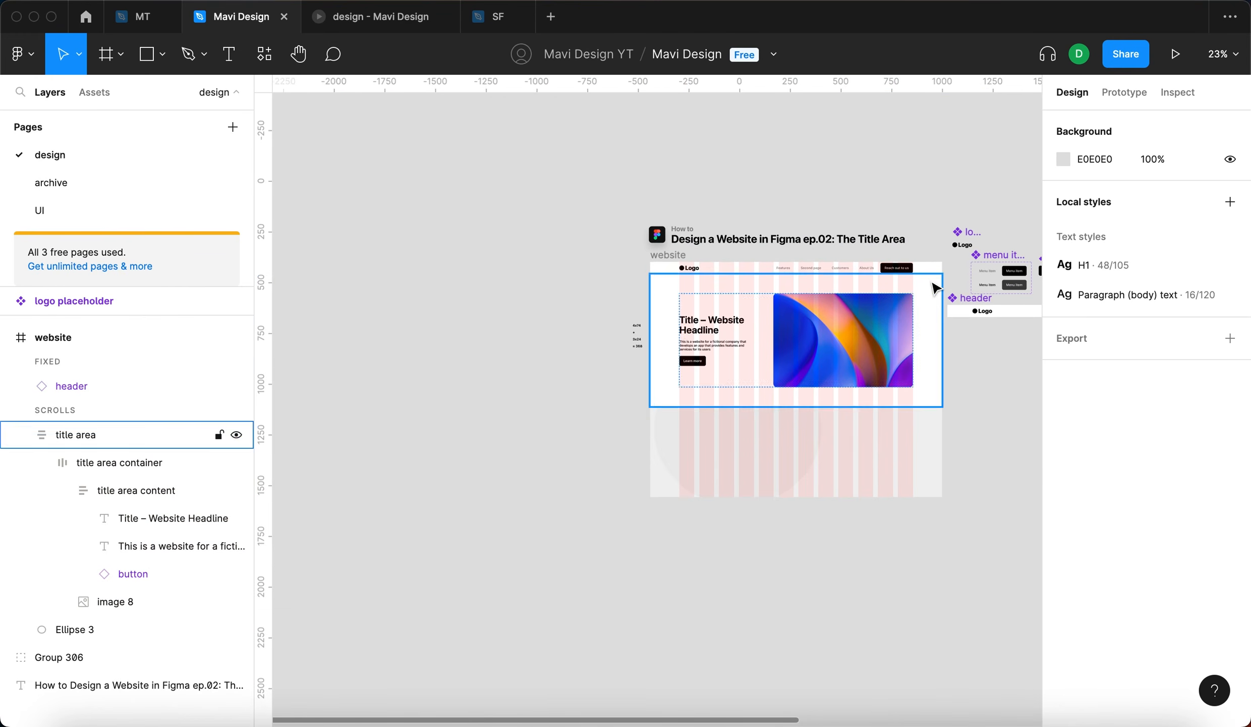
pyautogui.hscroll(3, 908, 277)
pyautogui.scroll(5, 893, 270)
pyautogui.click(391, 20)
pyautogui.scroll(-3, 427, 257)
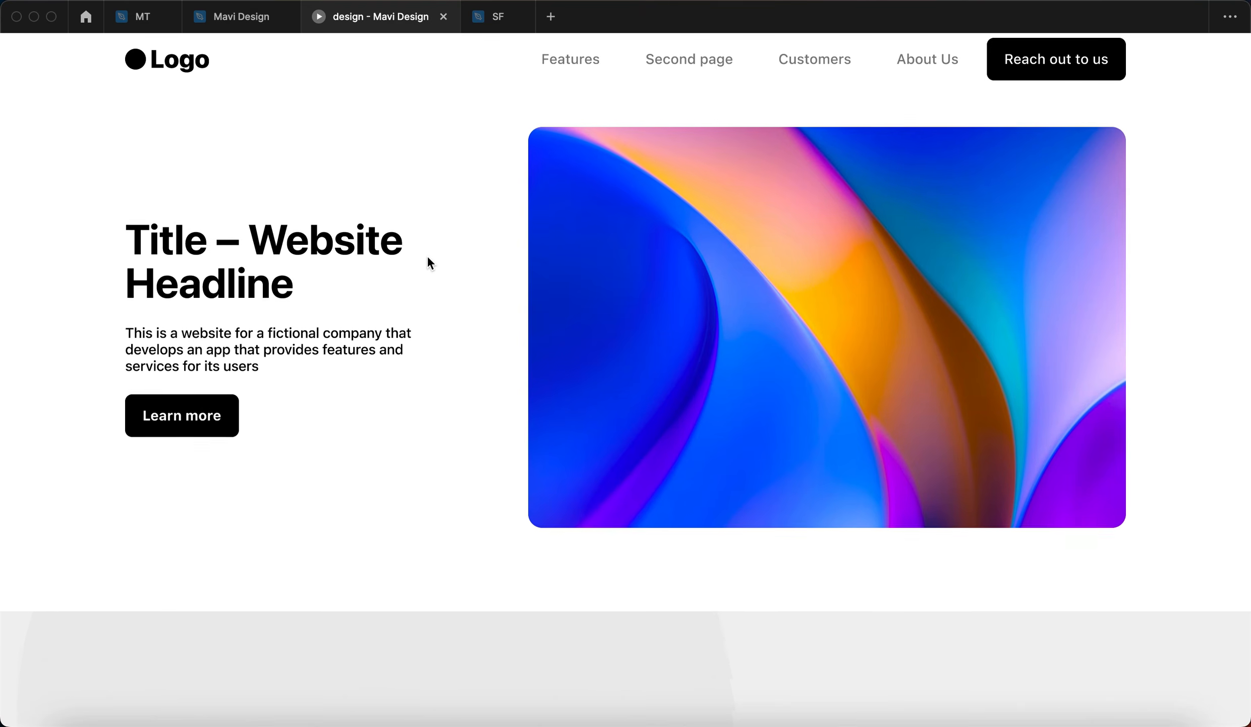
pyautogui.scroll(3, 427, 258)
pyautogui.scroll(-3, 428, 259)
pyautogui.scroll(3, 428, 258)
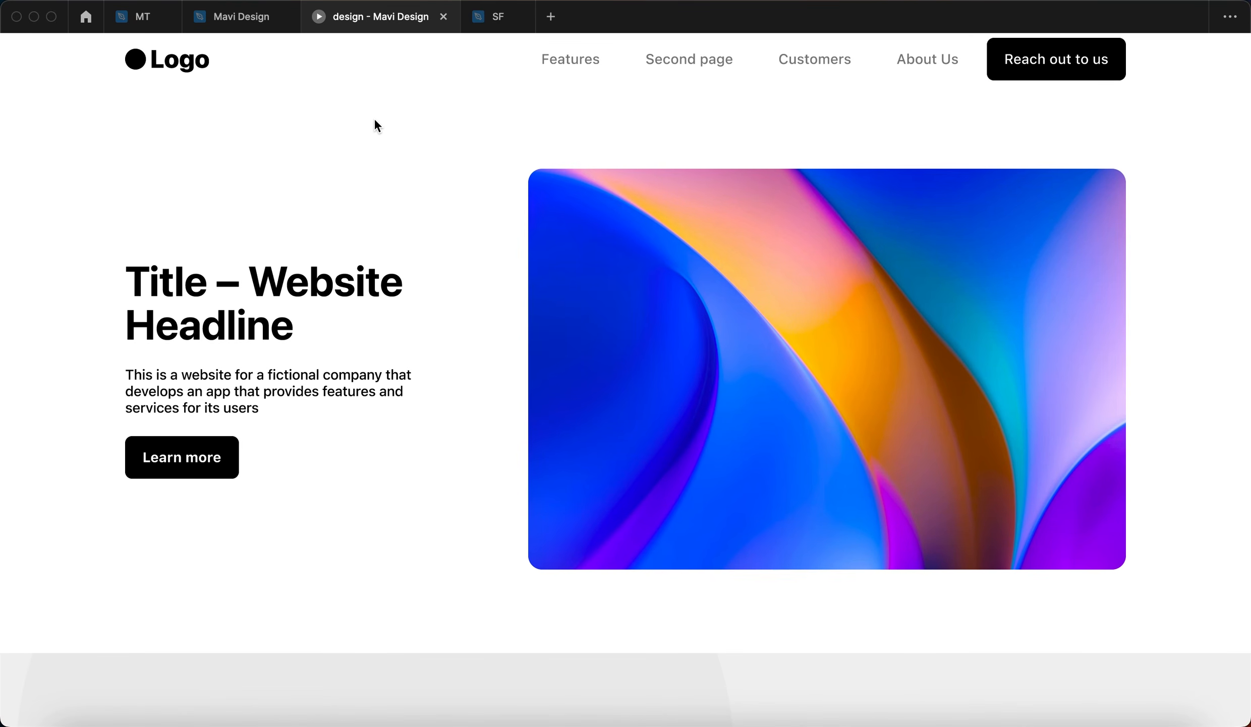